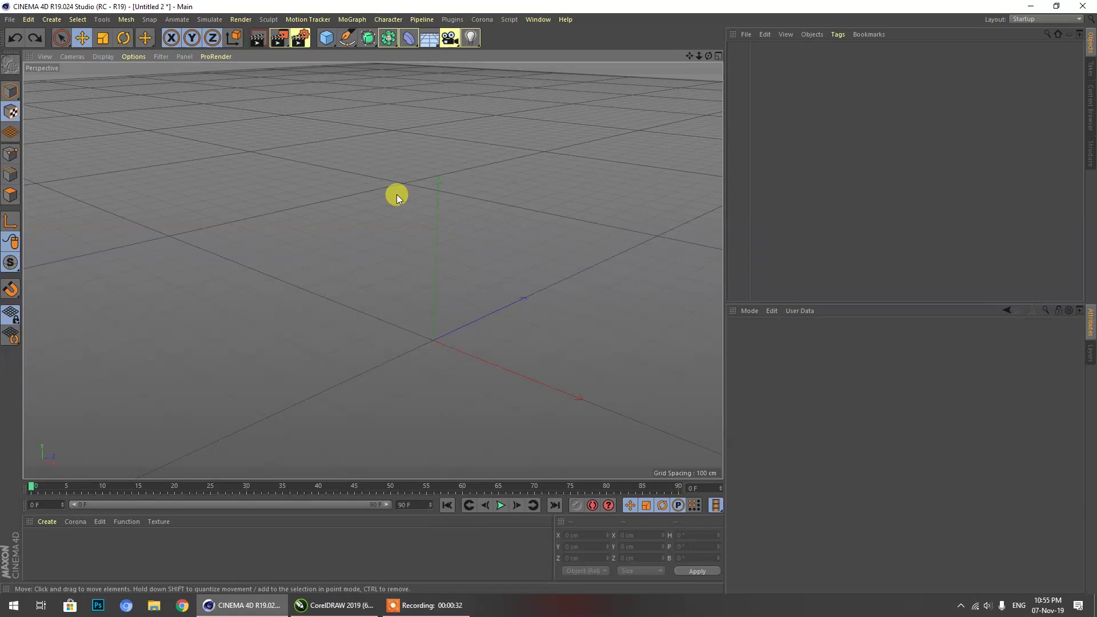
Add an Arc spline and a Circle spline to the empty scene.
{"action": "left_click", "coordinate": [368, 38]}
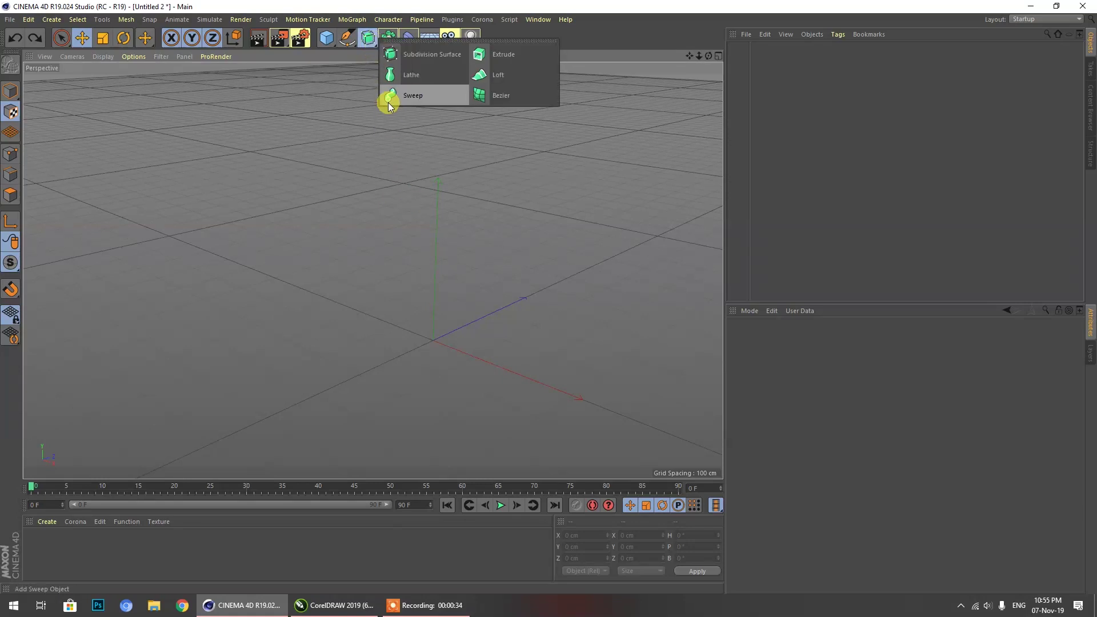
{"action": "left_click", "coordinate": [403, 250]}
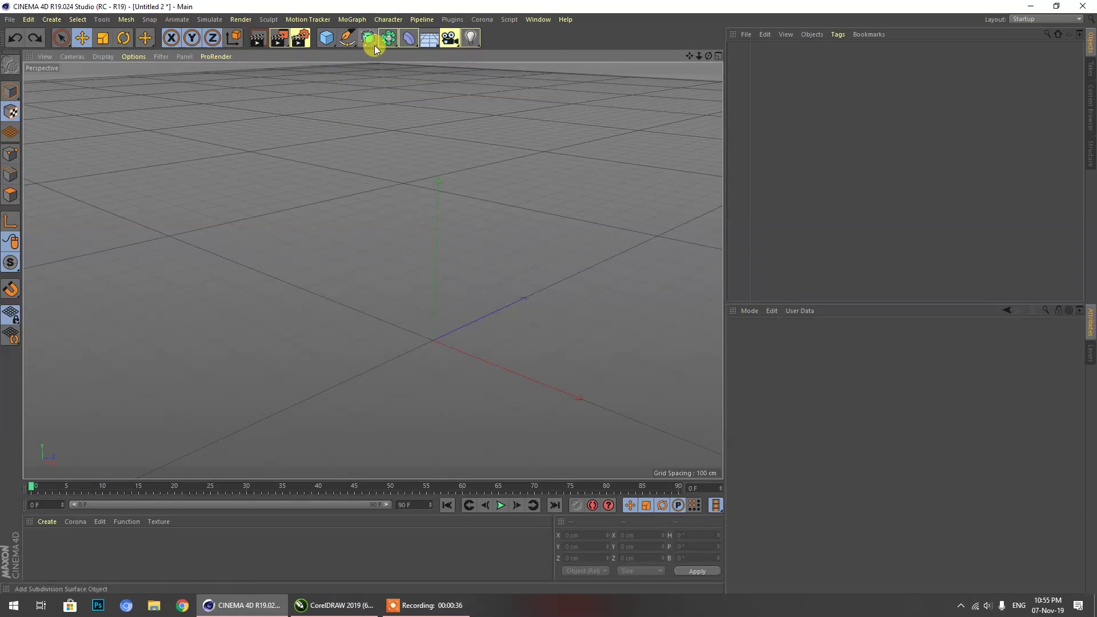
{"action": "left_click", "coordinate": [345, 45]}
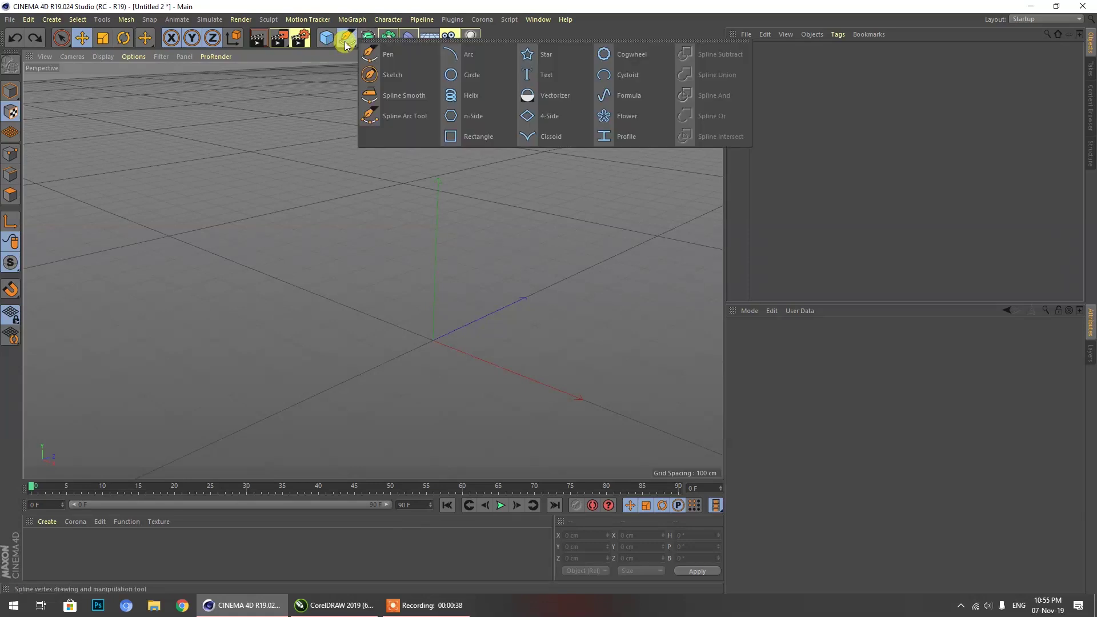
{"action": "left_click", "coordinate": [474, 63]}
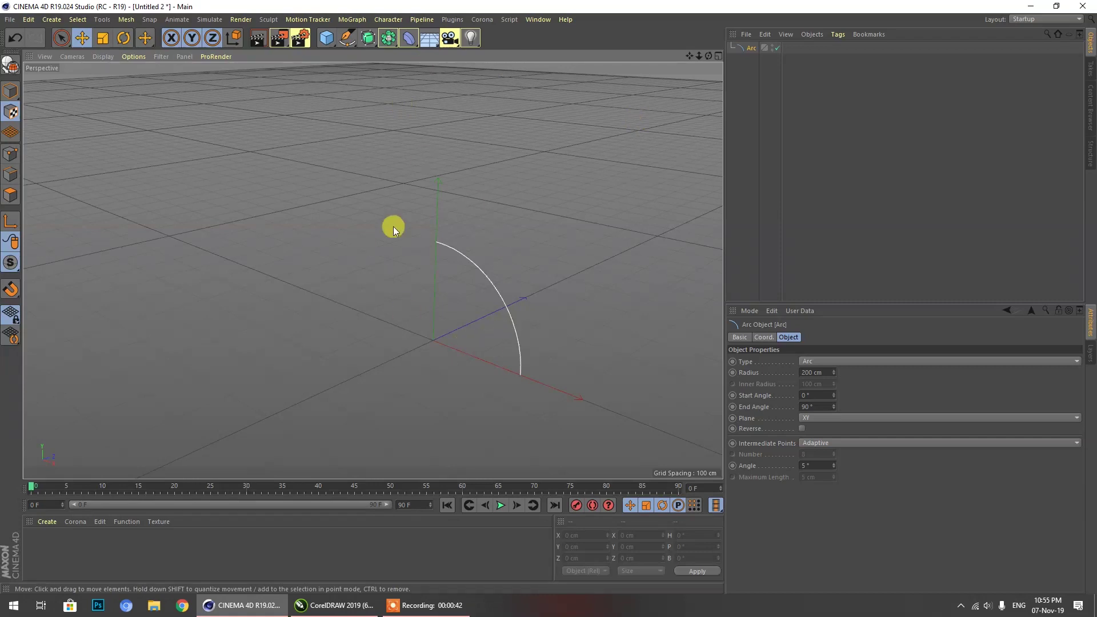
{"action": "left_click", "coordinate": [347, 38]}
{"action": "left_click", "coordinate": [351, 43]}
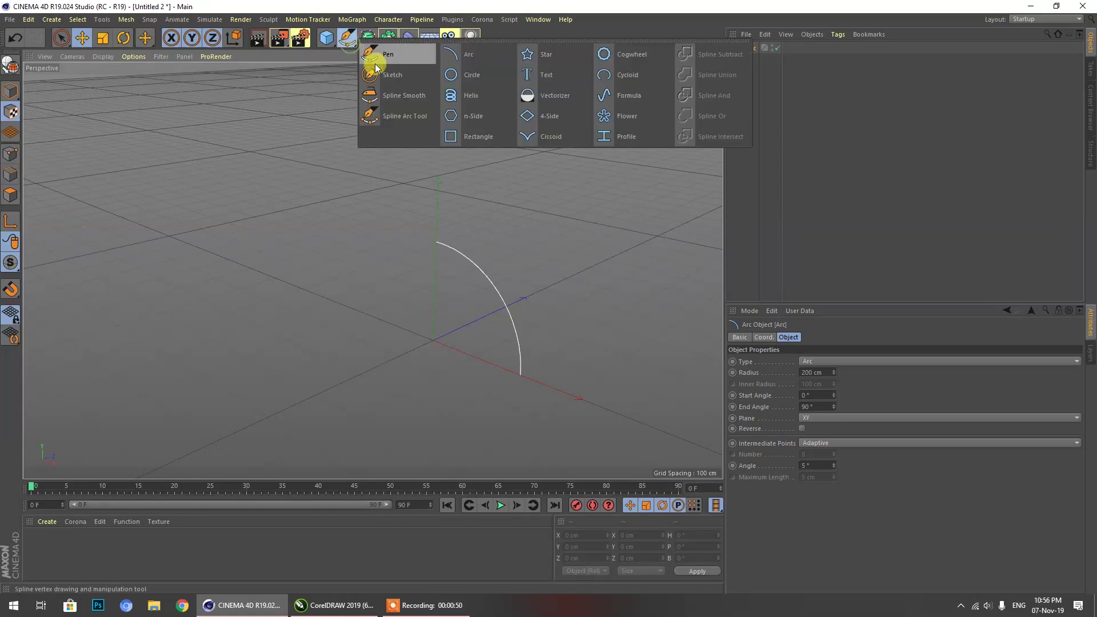
{"action": "left_click", "coordinate": [467, 75]}
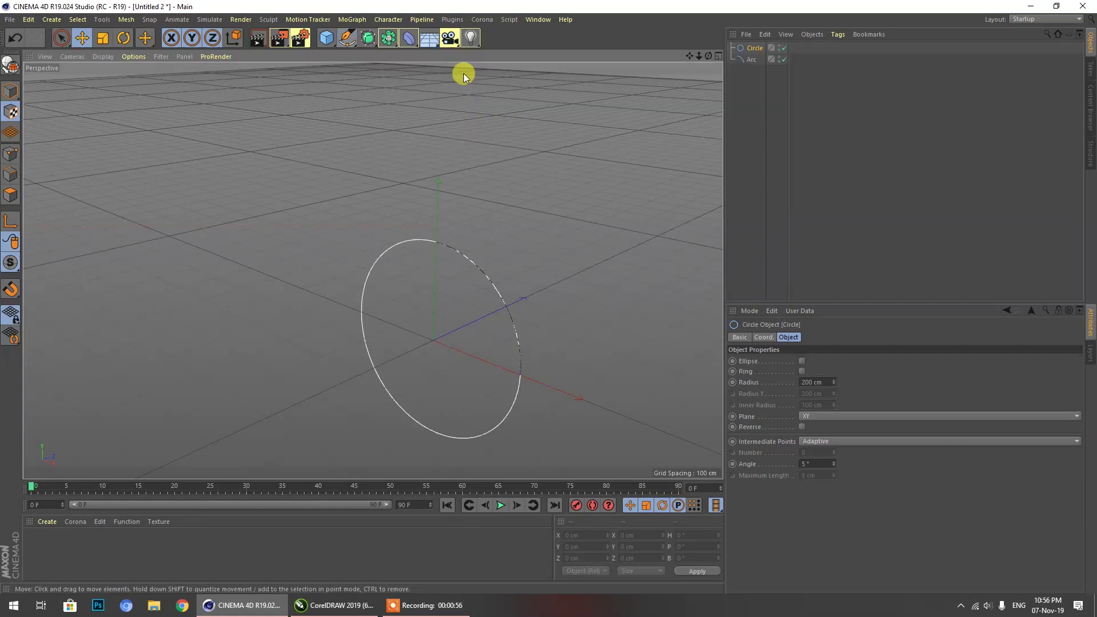
Try to display the Circle's move handles with the Move tool.
{"action": "left_click", "coordinate": [82, 38]}
{"action": "left_click", "coordinate": [752, 47]}
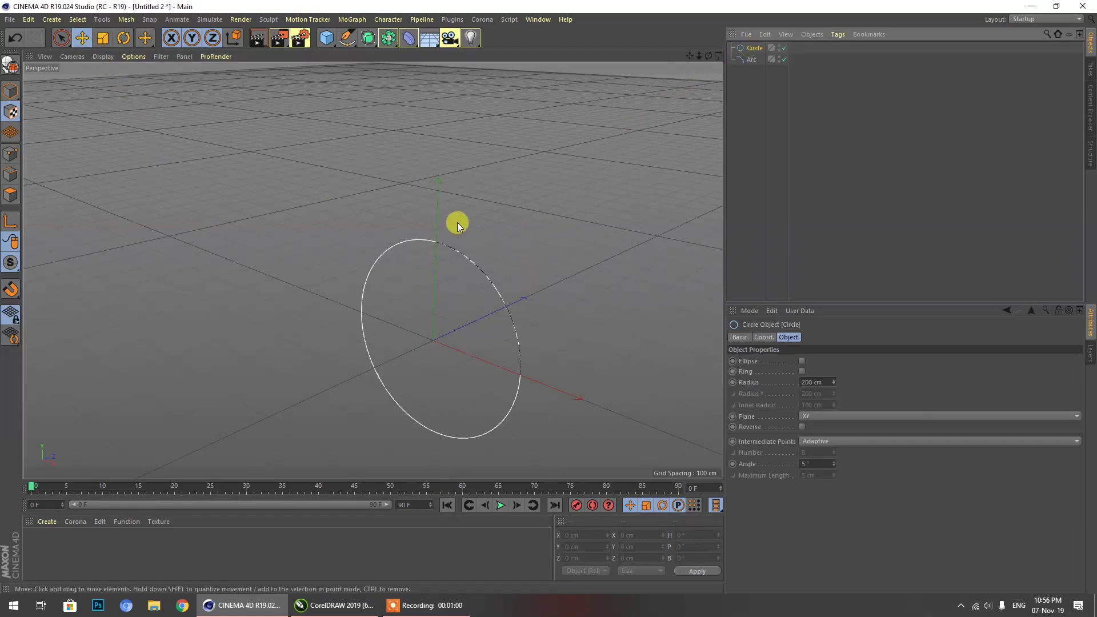
{"action": "left_click", "coordinate": [85, 41]}
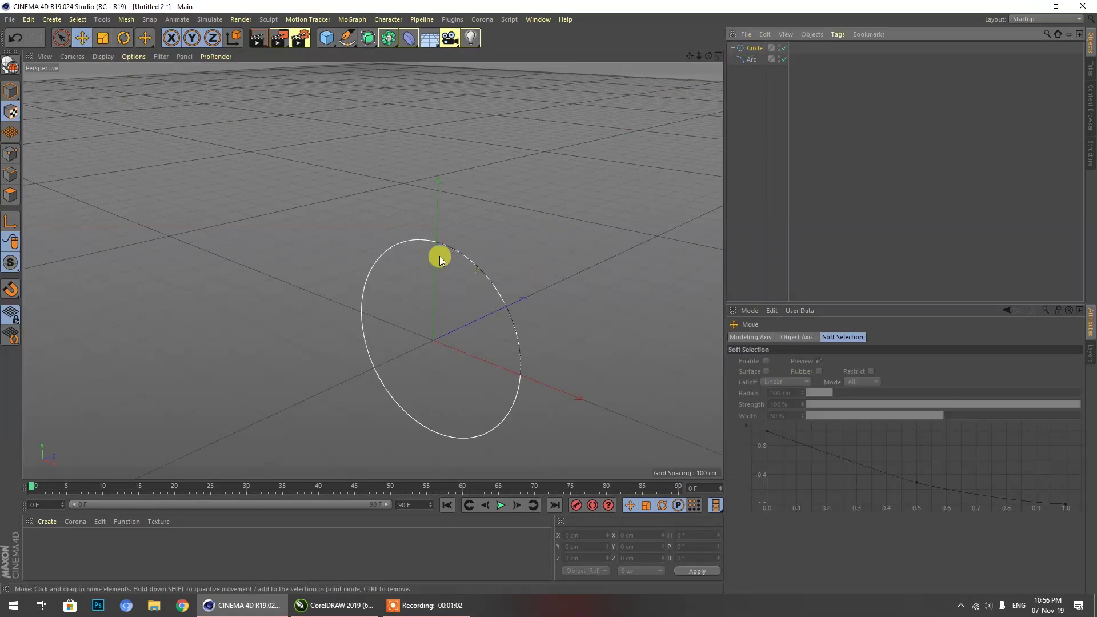
{"action": "scroll", "coordinate": [436, 242], "scroll_direction": "down", "scroll_amount": 3}
{"action": "scroll", "coordinate": [458, 279], "scroll_direction": "up", "scroll_amount": 3}
{"action": "scroll", "coordinate": [506, 272], "scroll_direction": "up", "scroll_amount": 2}
Start a new project and add an Arc spline with the default settings.
{"action": "left_click", "coordinate": [10, 19]}
{"action": "left_click", "coordinate": [17, 36]}
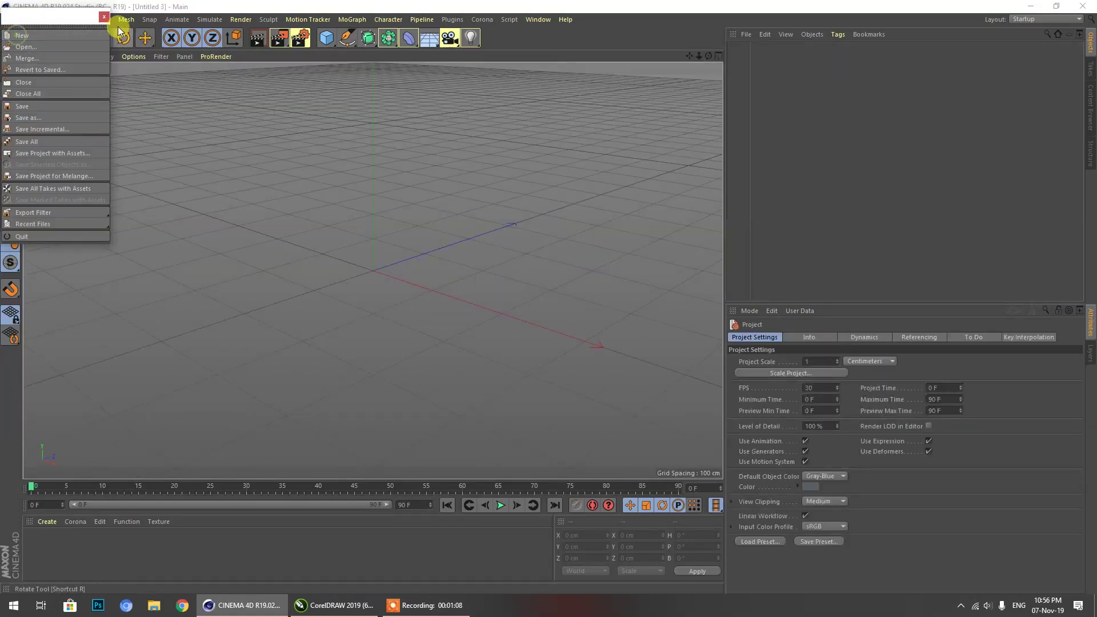
{"action": "left_click", "coordinate": [346, 40]}
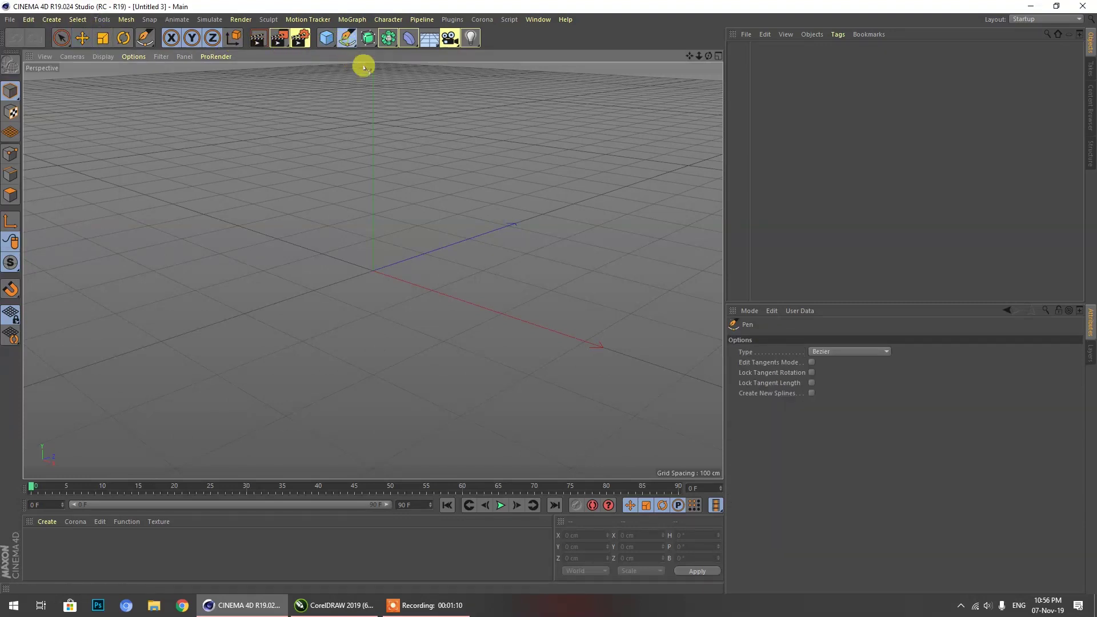
{"action": "left_click_drag", "start_coordinate": [347, 40], "coordinate": [478, 53]}
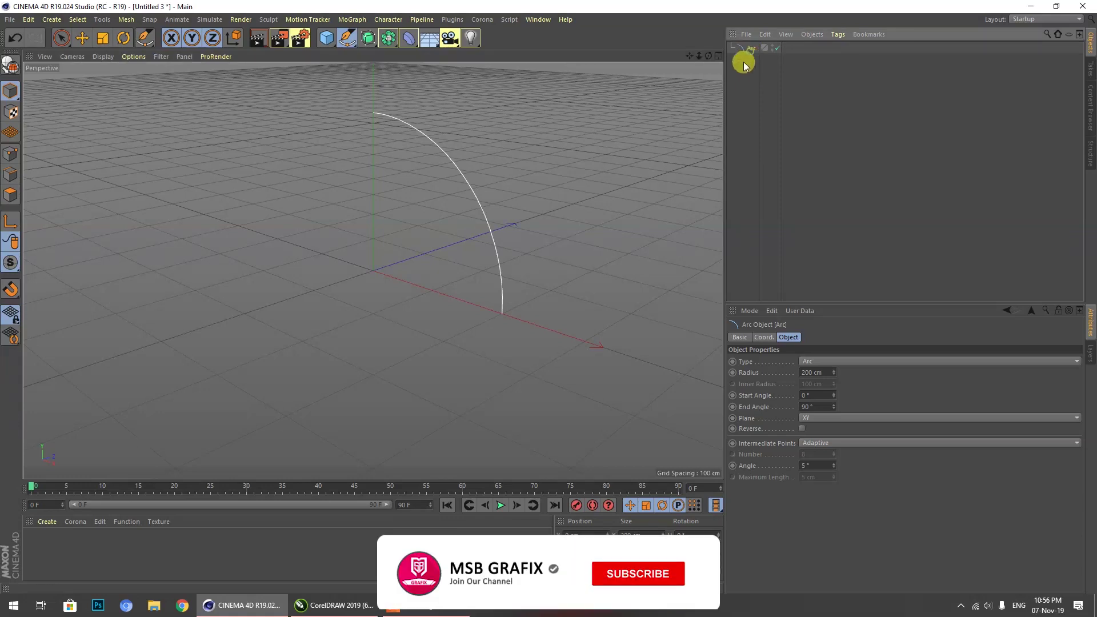
Add a Circle spline and move it away from the Arc along the Z axis to about 354 cm.
{"action": "left_click", "coordinate": [82, 41]}
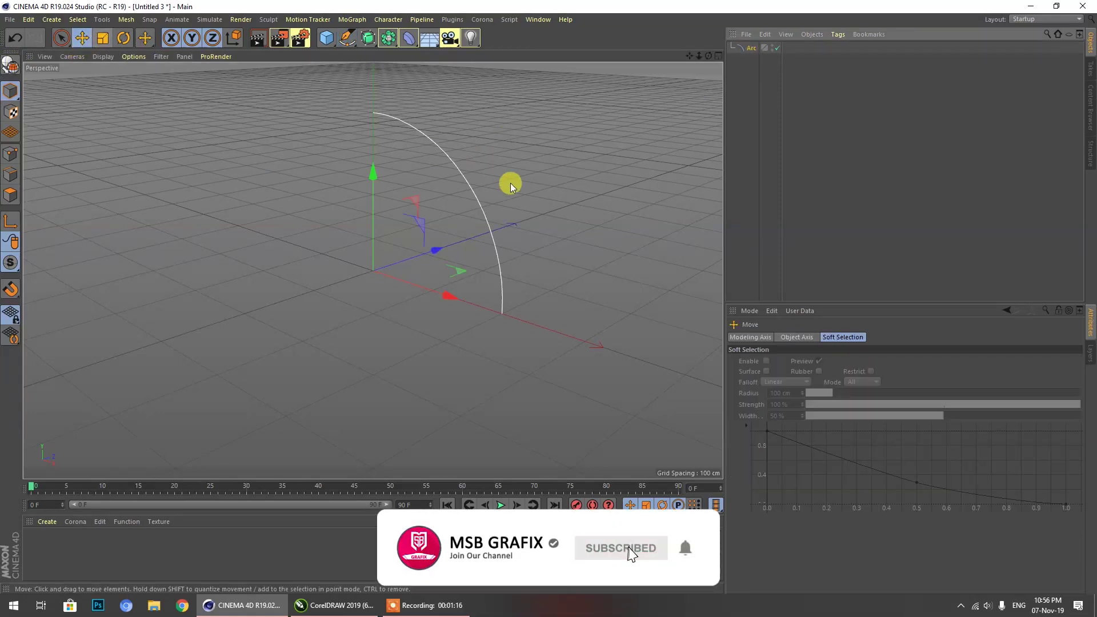
{"action": "middle_click", "coordinate": [289, 452]}
{"action": "left_click", "coordinate": [272, 167]}
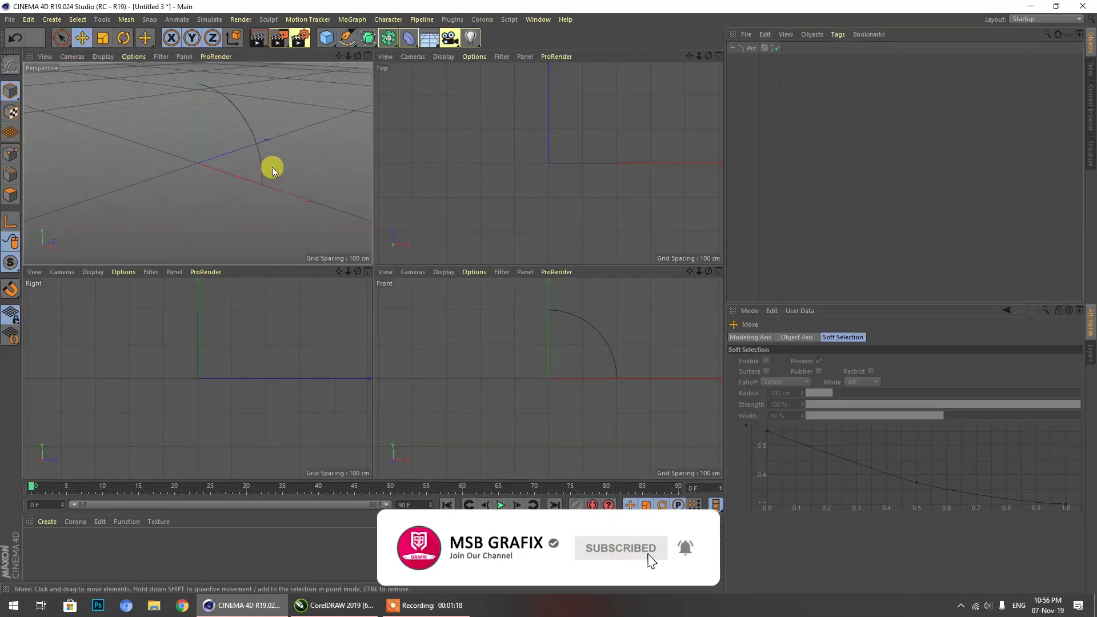
{"action": "middle_click", "coordinate": [271, 167]}
{"action": "scroll", "coordinate": [425, 216], "scroll_direction": "down", "scroll_amount": 3}
{"action": "scroll", "coordinate": [526, 135], "scroll_direction": "up", "scroll_amount": 5}
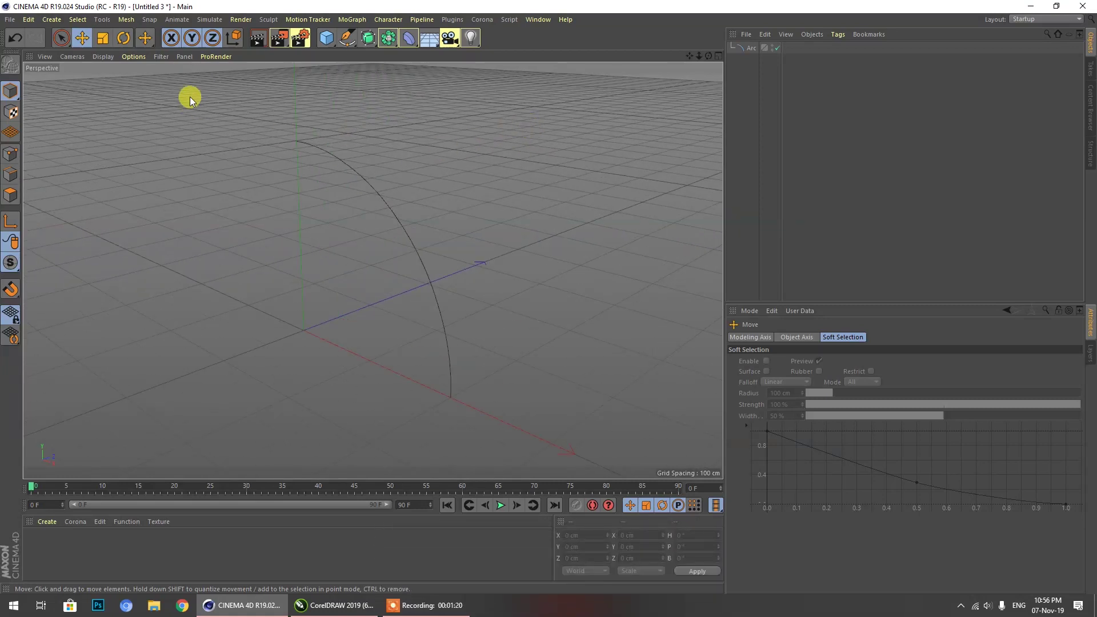
{"action": "left_click_drag", "start_coordinate": [344, 44], "coordinate": [460, 81]}
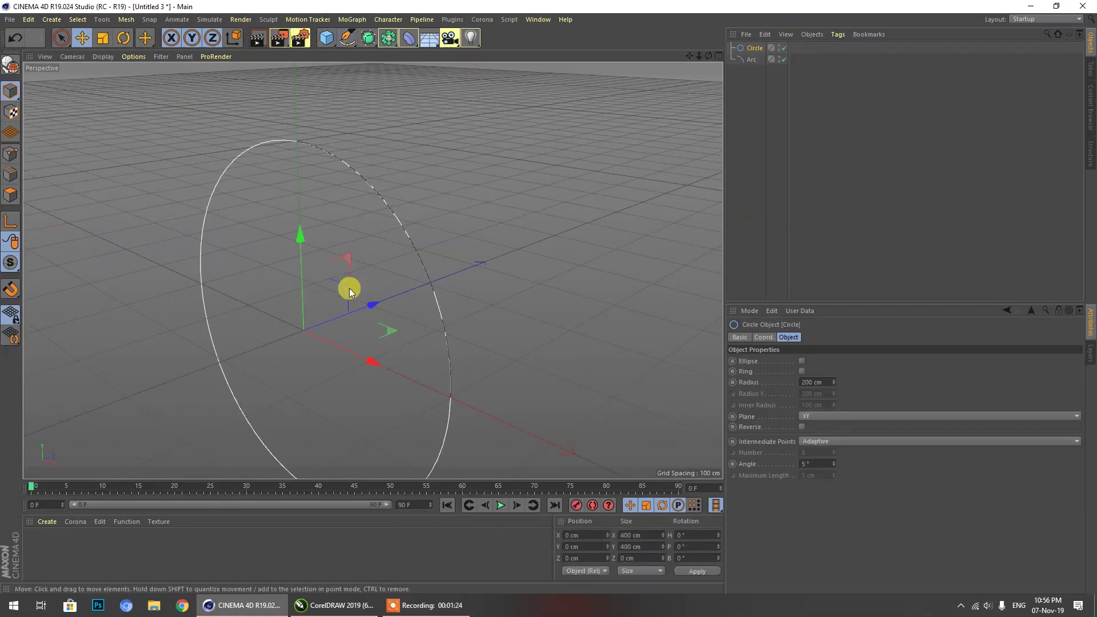
{"action": "left_click_drag", "start_coordinate": [372, 305], "coordinate": [547, 226]}
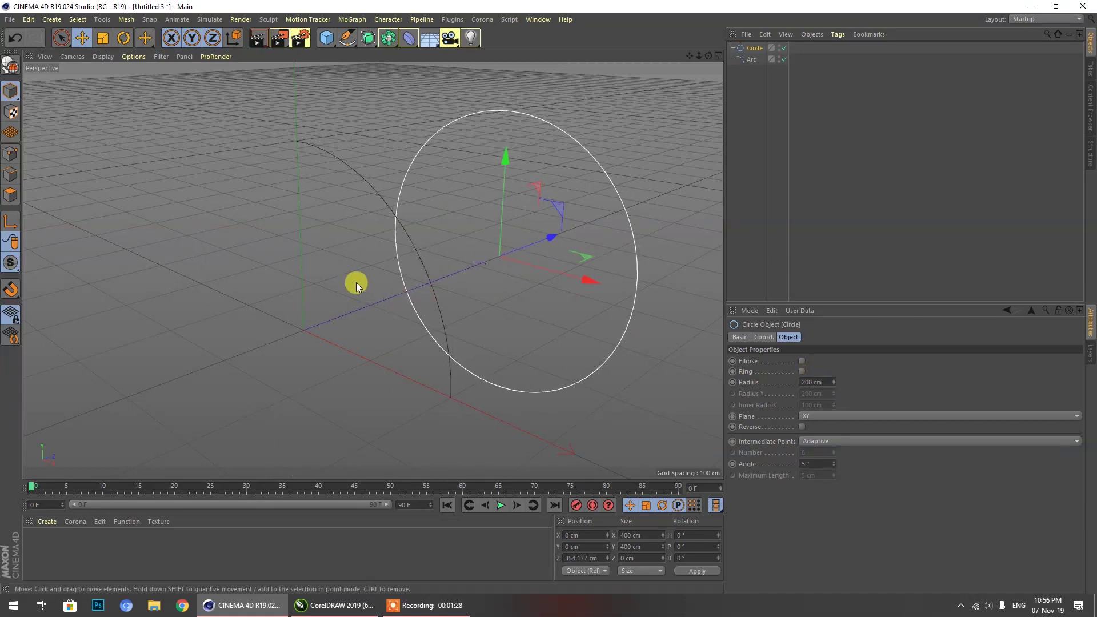
Set the Circle's radius to 20 cm and move it back along the Z axis to about 22 cm.
{"action": "left_click", "coordinate": [818, 381]}
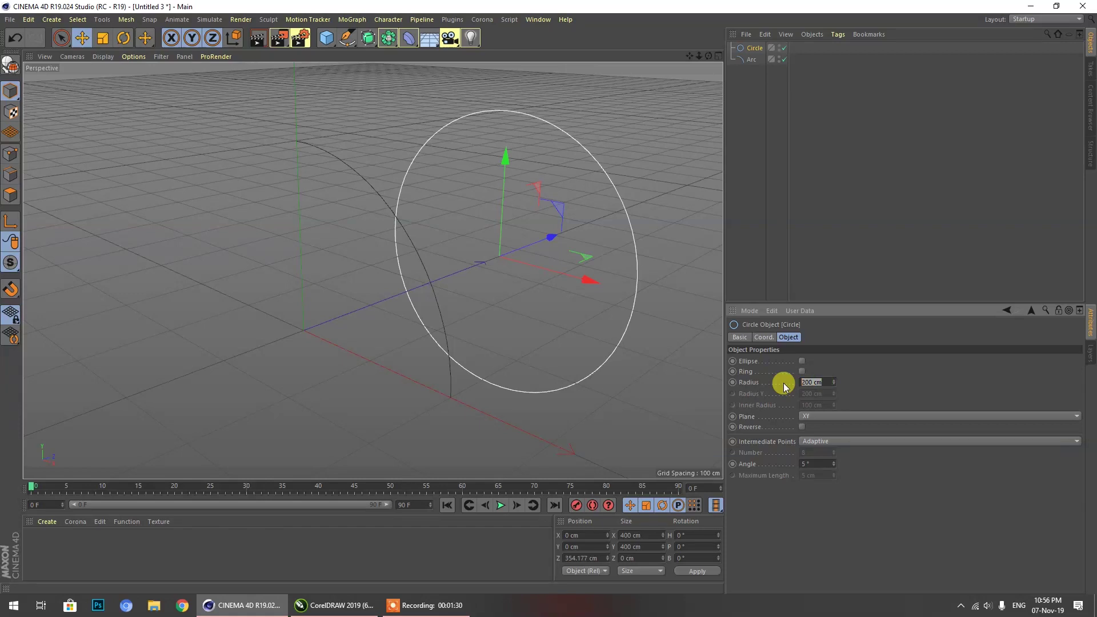
{"action": "type", "text": "20"}
{"action": "key", "text": "Return"}
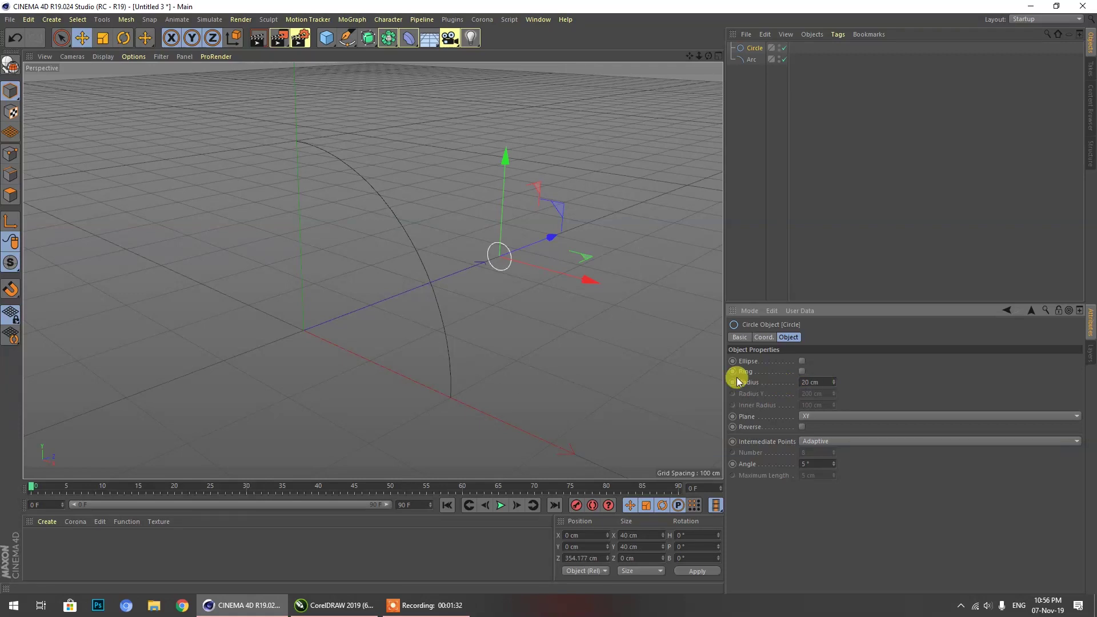
{"action": "left_click_drag", "start_coordinate": [550, 234], "coordinate": [386, 294]}
Add a Sweep generator and place the Circle and Arc inside it, with the Circle above the Arc.
{"action": "left_click", "coordinate": [366, 43]}
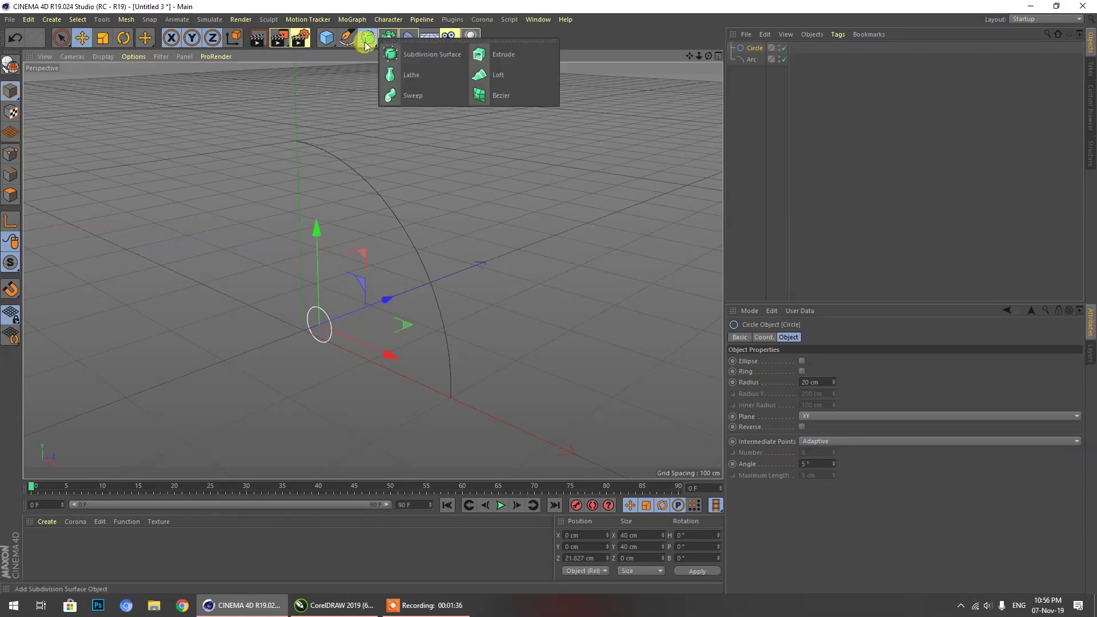
{"action": "left_click", "coordinate": [391, 95]}
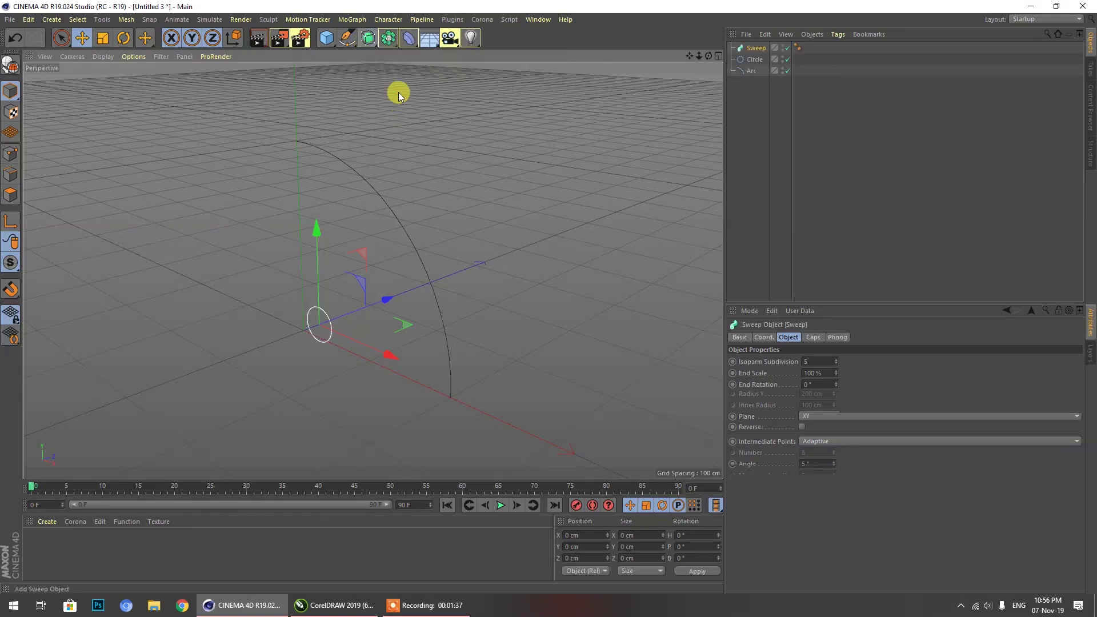
{"action": "left_click", "coordinate": [745, 93]}
{"action": "left_click_drag", "start_coordinate": [739, 52], "coordinate": [740, 49]}
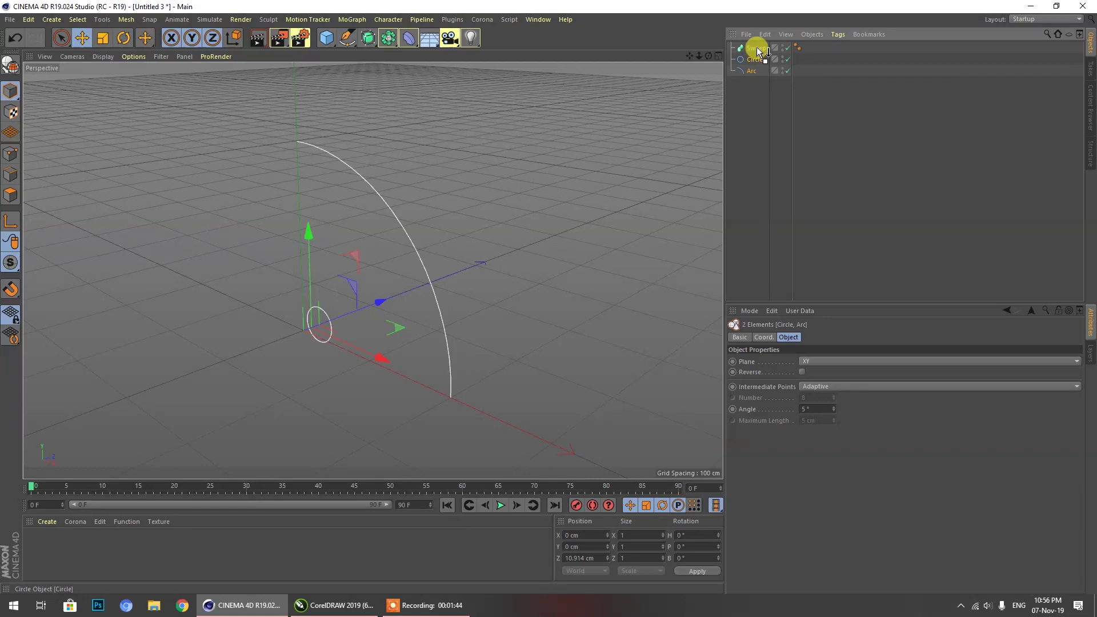
{"action": "left_click_drag", "start_coordinate": [758, 52], "coordinate": [559, 61]}
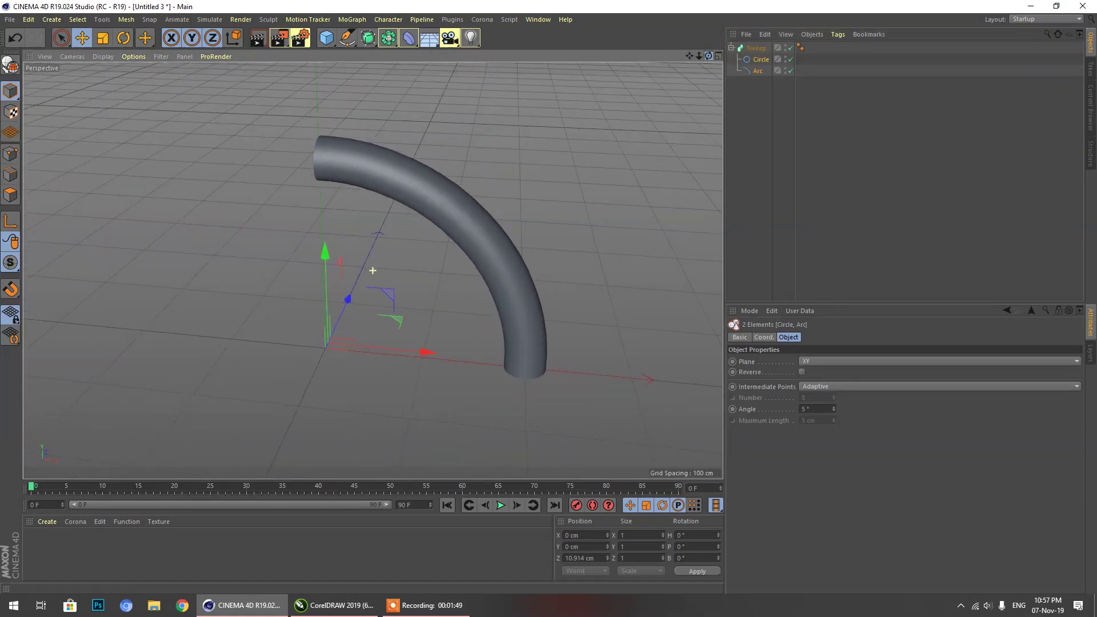
Increase the Arc's radius to about 247 cm and set its end angle to 360°.
{"action": "left_click", "coordinate": [751, 72]}
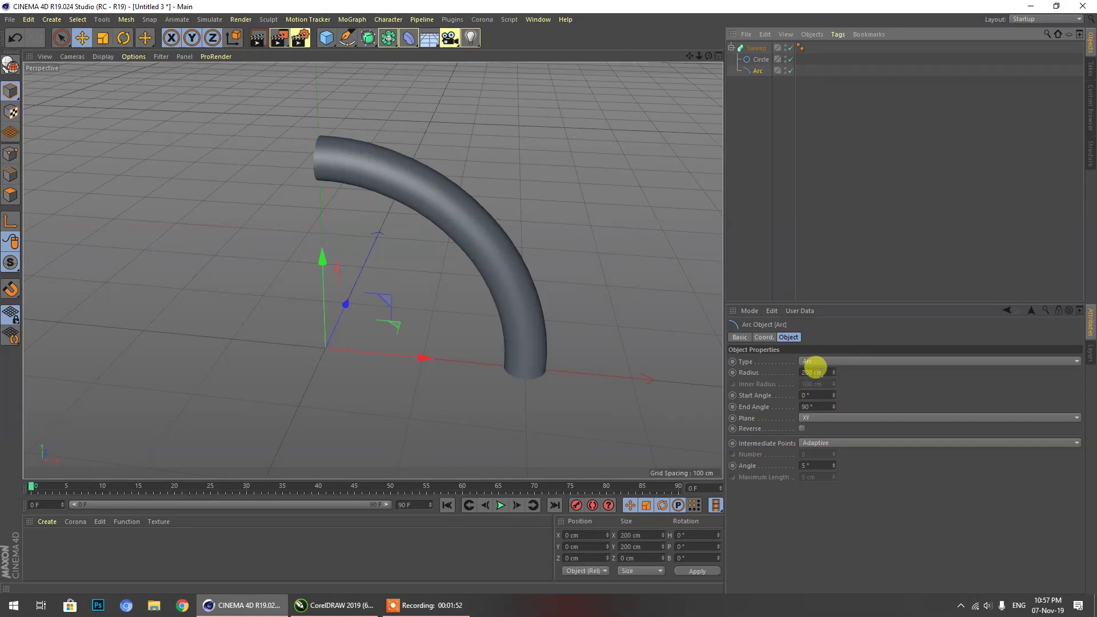
{"action": "left_click_drag", "start_coordinate": [834, 372], "coordinate": [834, 346]}
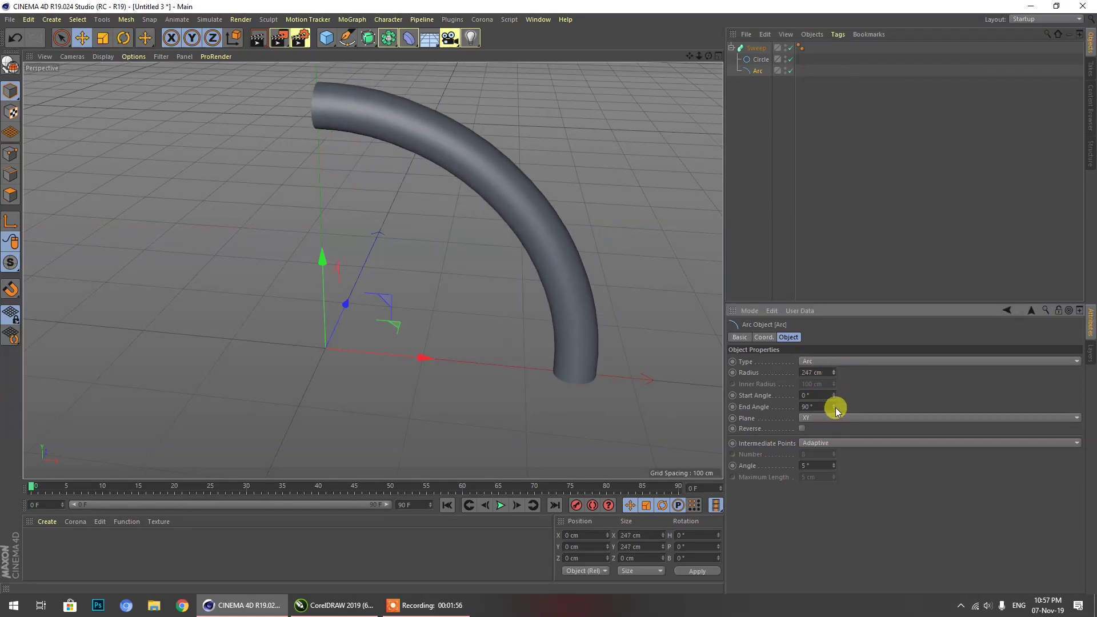
{"action": "mouse_move", "coordinate": [834, 407]}
{"action": "left_mouse_down"}
{"action": "mouse_move", "coordinate": [834, 391]}
{"action": "mouse_move", "coordinate": [834, 435]}
{"action": "mouse_move", "coordinate": [834, 402]}
{"action": "left_mouse_up"}
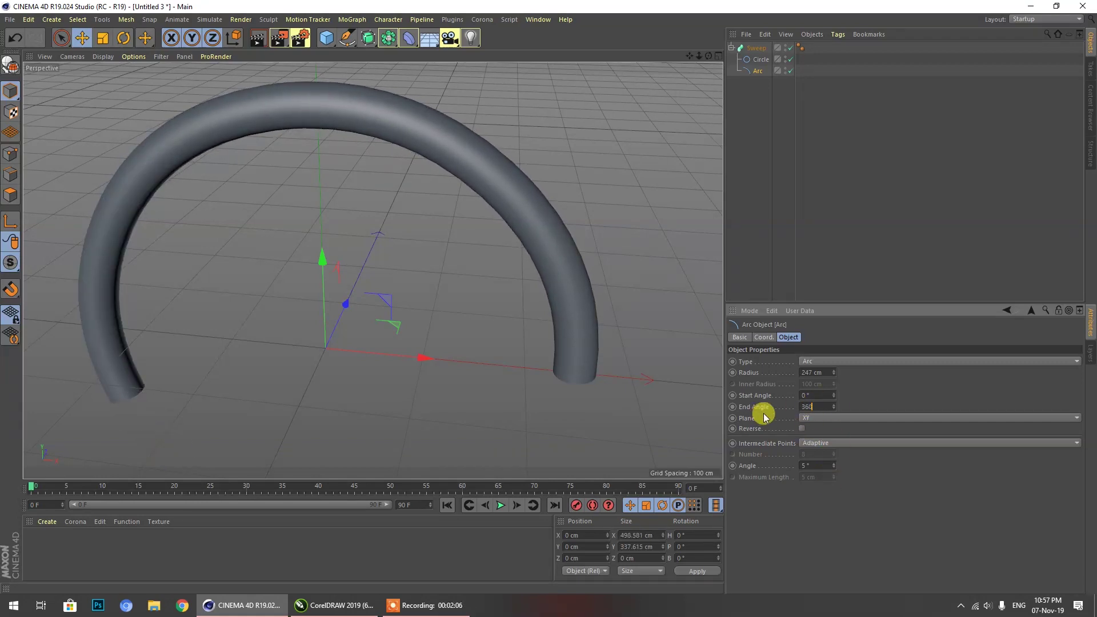
{"action": "key", "text": "Return"}
{"action": "scroll", "coordinate": [503, 355], "scroll_direction": "down", "scroll_amount": 3}
{"action": "scroll", "coordinate": [497, 351], "scroll_direction": "down", "scroll_amount": 3}
{"action": "scroll", "coordinate": [551, 385], "scroll_direction": "up", "scroll_amount": 4}
Set the Arc's end angle to 90° and try out its start angle, ending at 0°.
{"action": "left_click", "coordinate": [808, 406]}
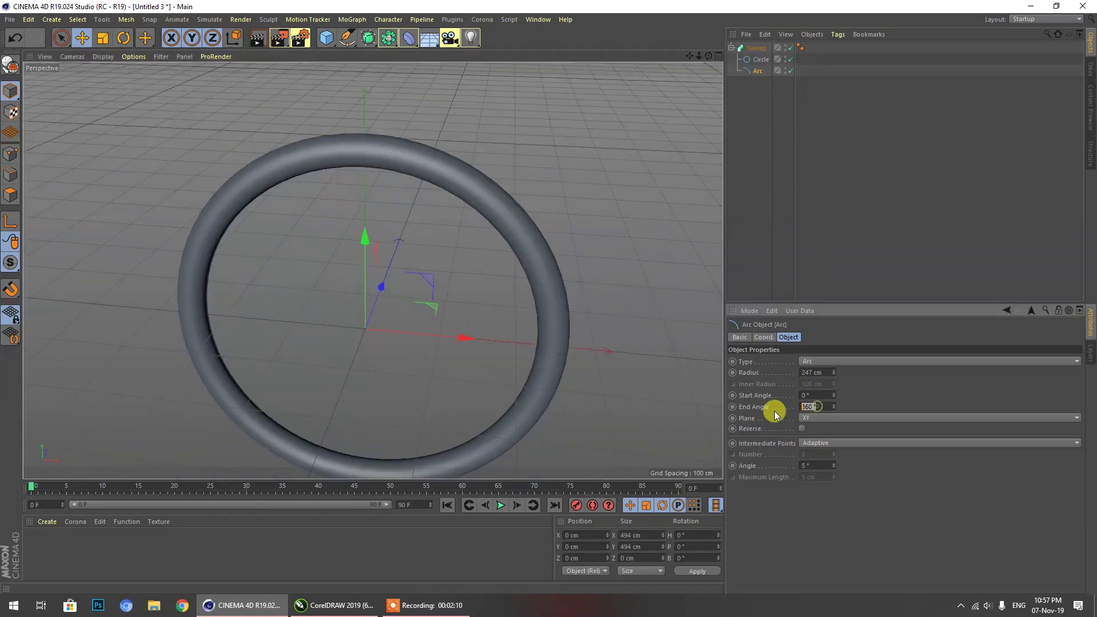
{"action": "key", "text": "Return"}
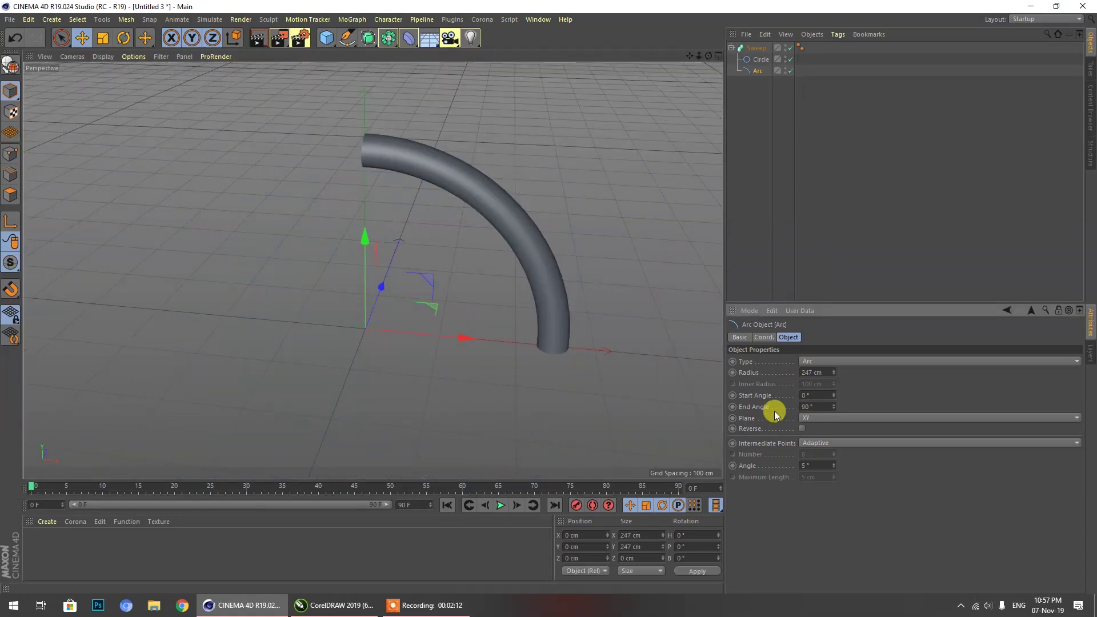
{"action": "left_click", "coordinate": [808, 395]}
{"action": "left_click_drag", "start_coordinate": [834, 396], "coordinate": [751, 381]}
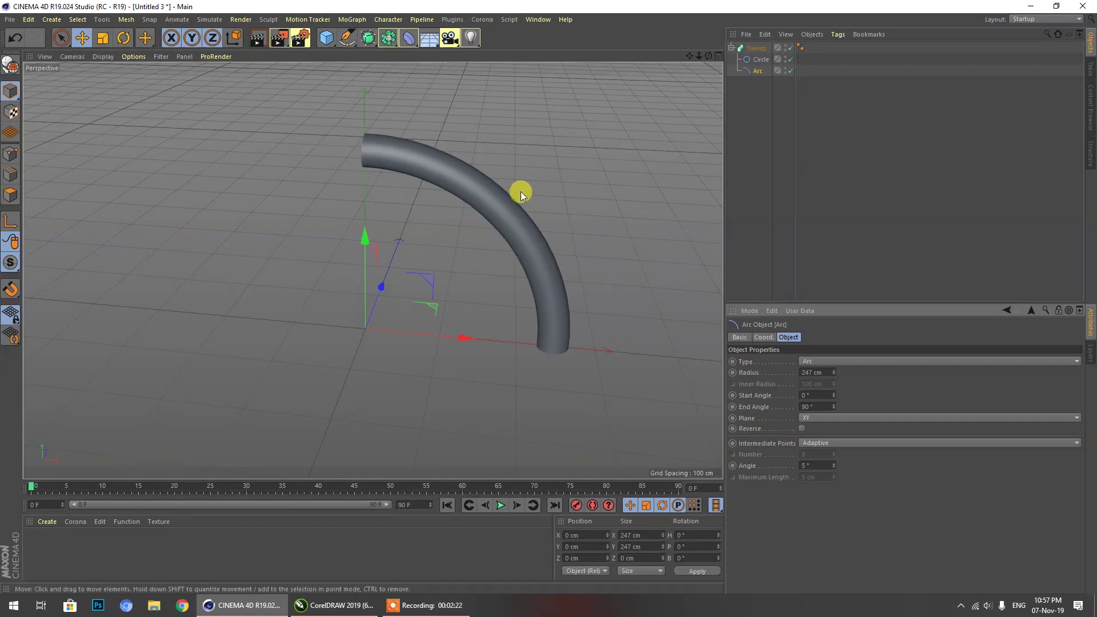
Set the Arc's radius to 250 cm and increase it further to about 268 cm.
{"action": "left_click", "coordinate": [814, 373]}
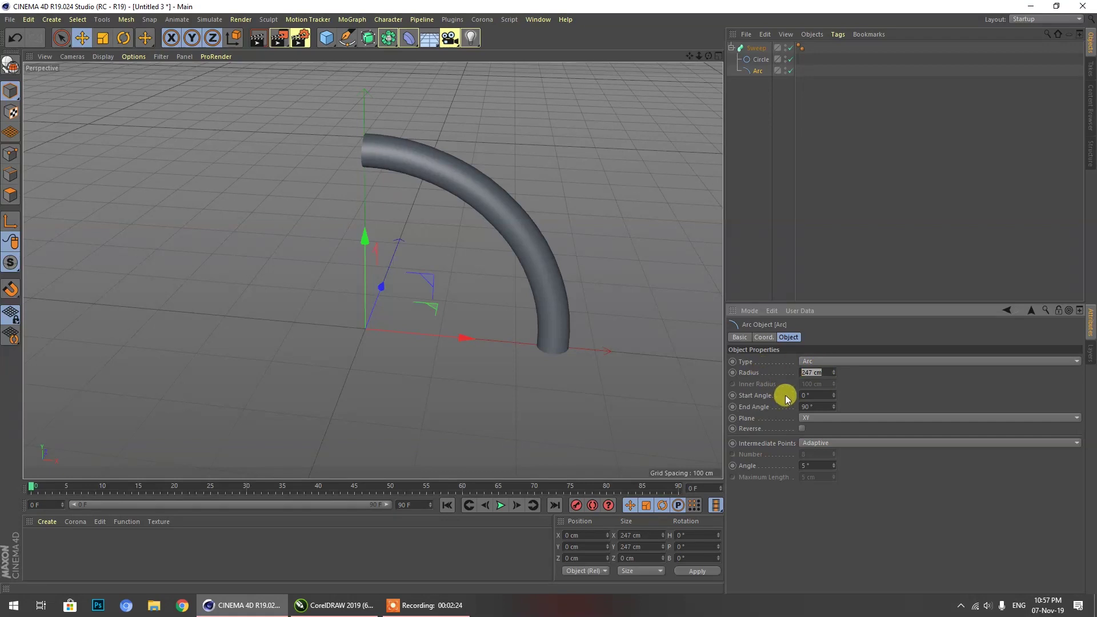
{"action": "type", "text": "250"}
{"action": "key", "text": "Return"}
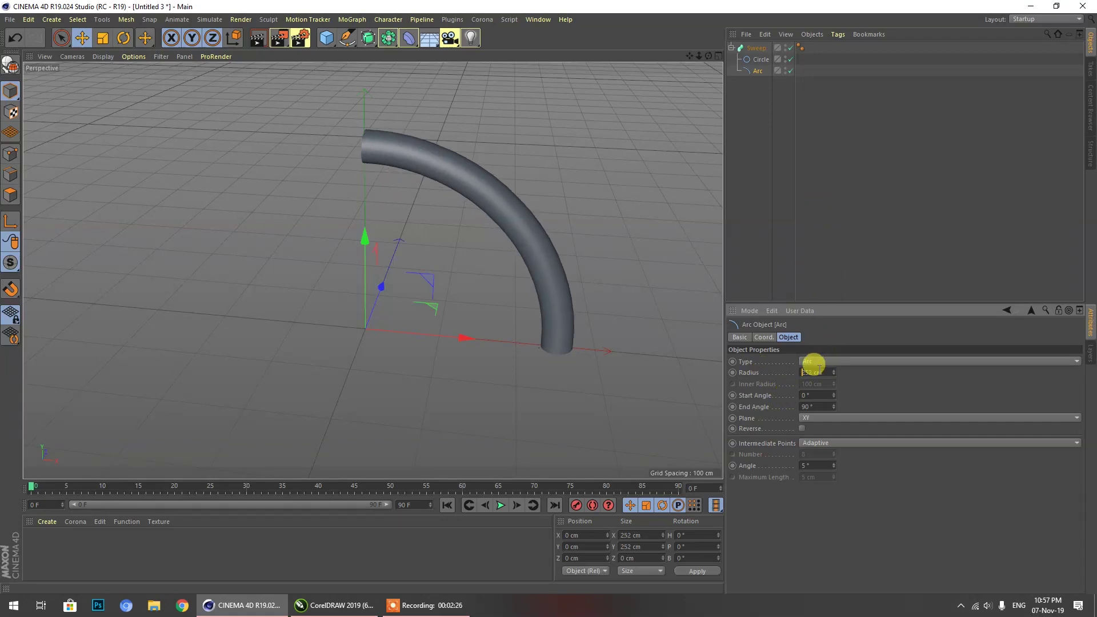
{"action": "scroll", "coordinate": [817, 371], "scroll_direction": "up", "scroll_amount": 8}
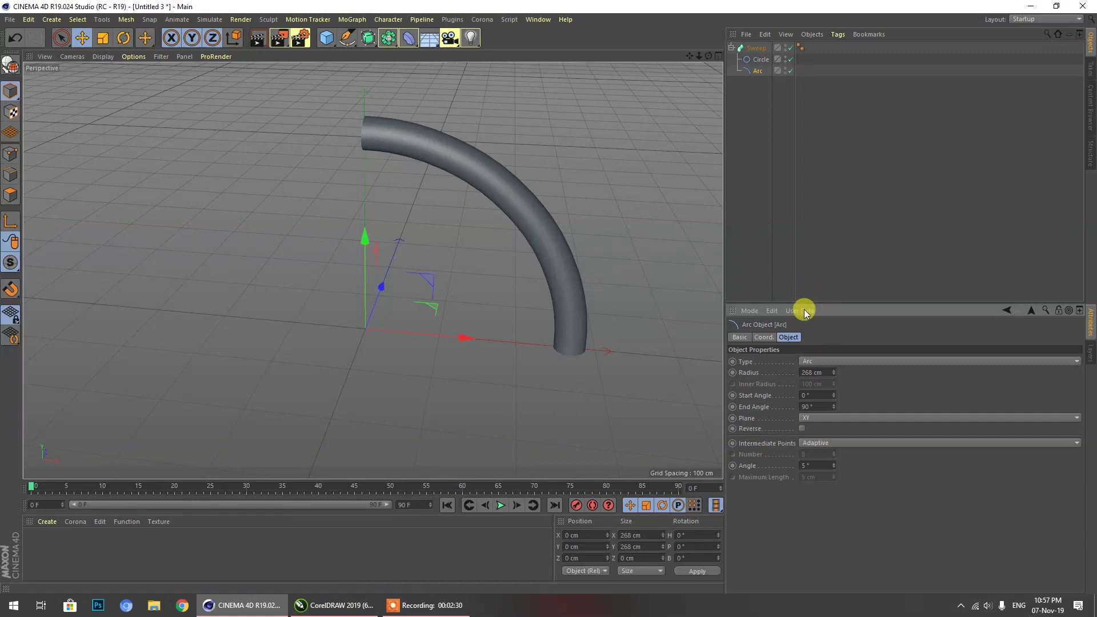
Take the Circle out of the Sweep and delete it.
{"action": "left_click", "coordinate": [750, 89]}
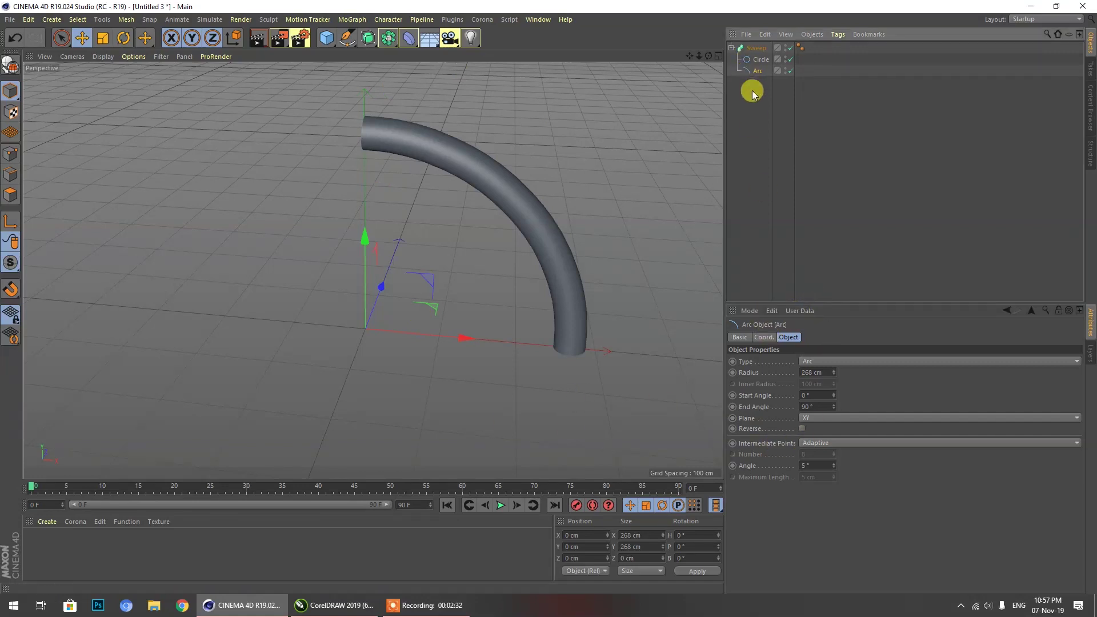
{"action": "left_click_drag", "start_coordinate": [759, 63], "coordinate": [759, 127]}
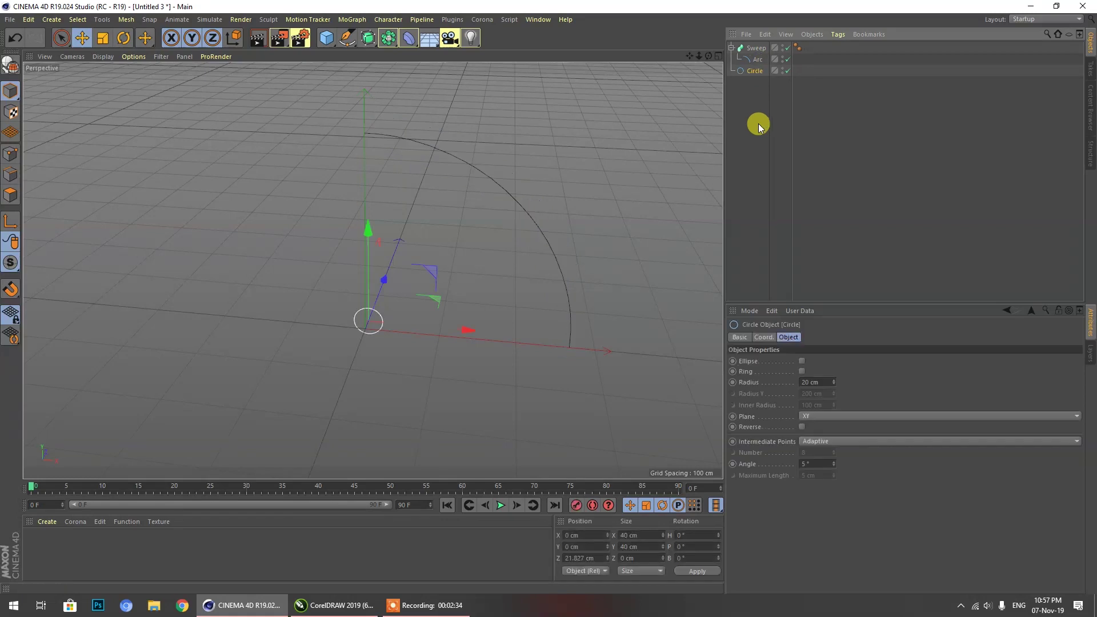
{"action": "key", "text": "Delete"}
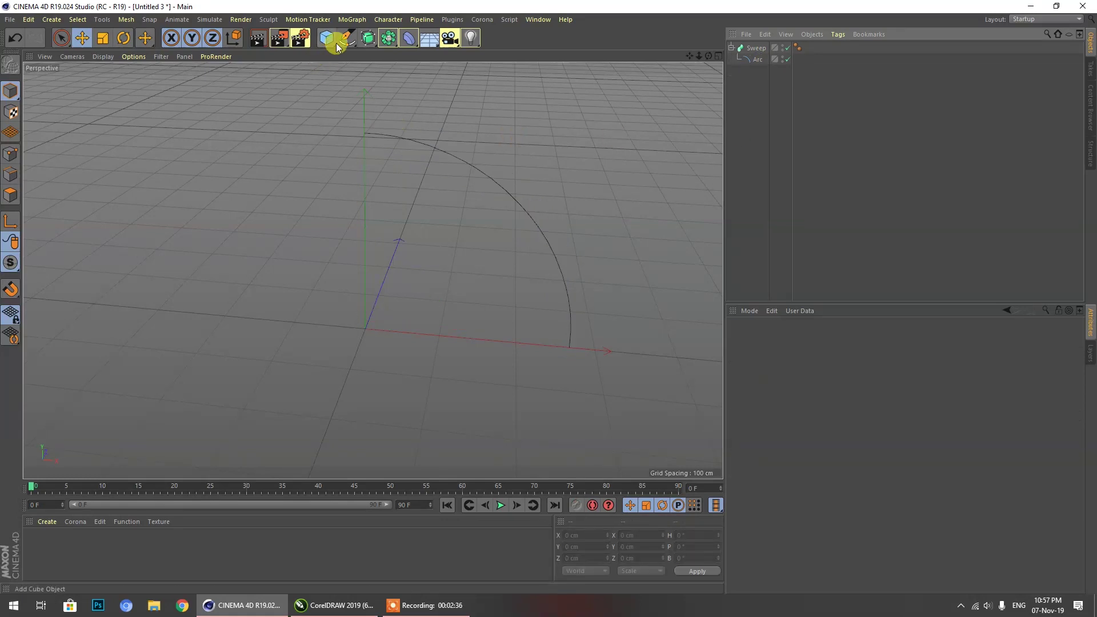
Create a Rectangle spline 20 cm wide and 20 cm high and nest it in the Sweep above the Arc.
{"action": "left_click", "coordinate": [346, 39]}
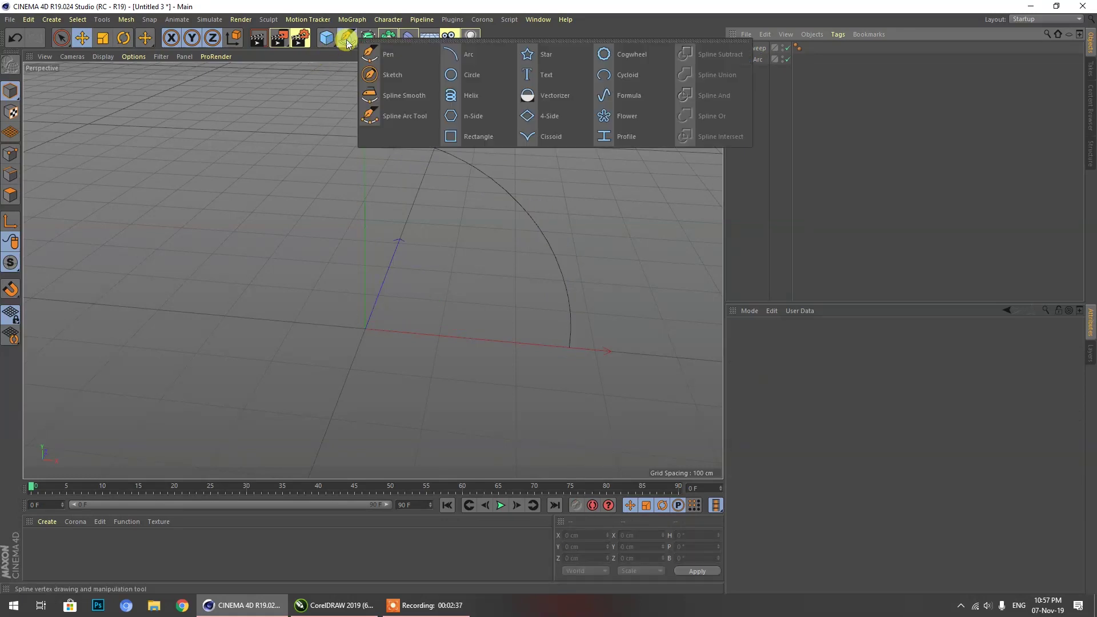
{"action": "left_click", "coordinate": [477, 137]}
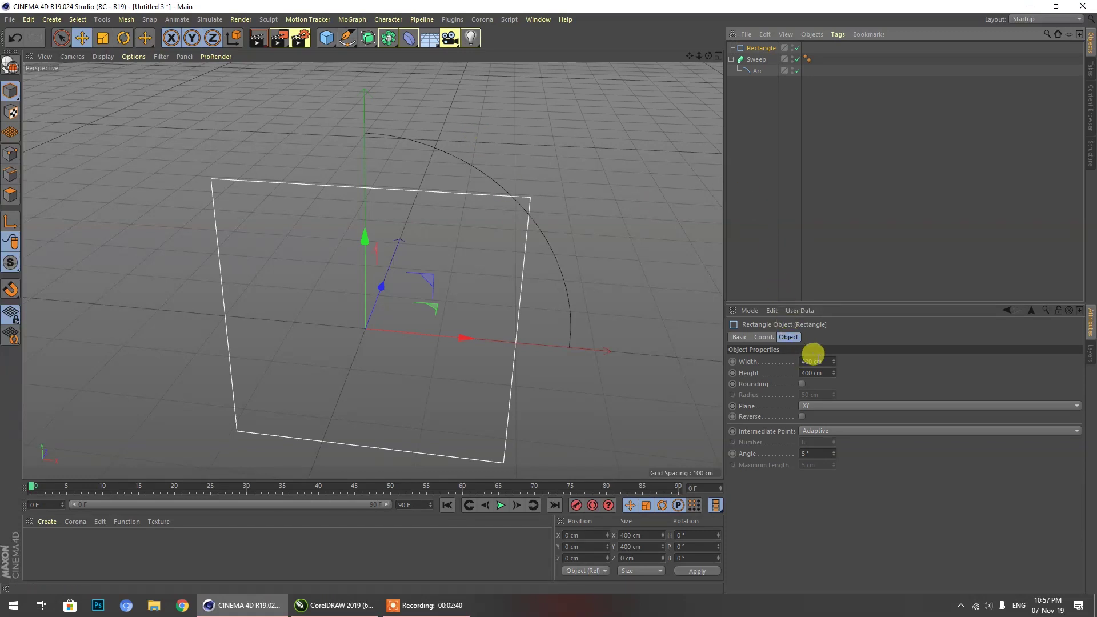
{"action": "left_click", "coordinate": [811, 362]}
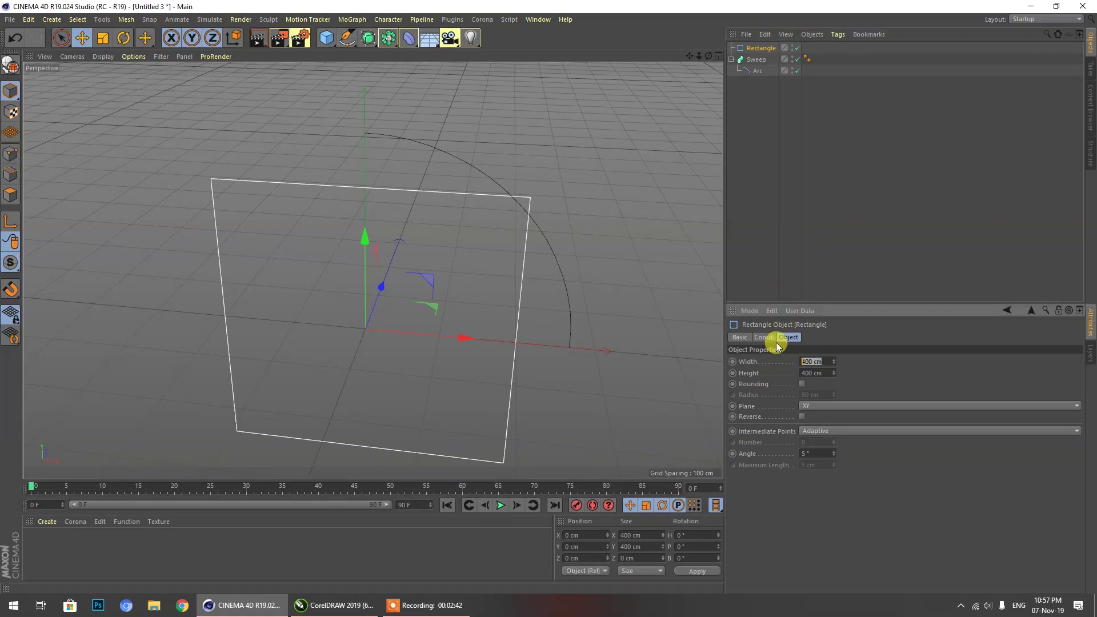
{"action": "type", "text": "20"}
{"action": "key", "text": "Tab"}
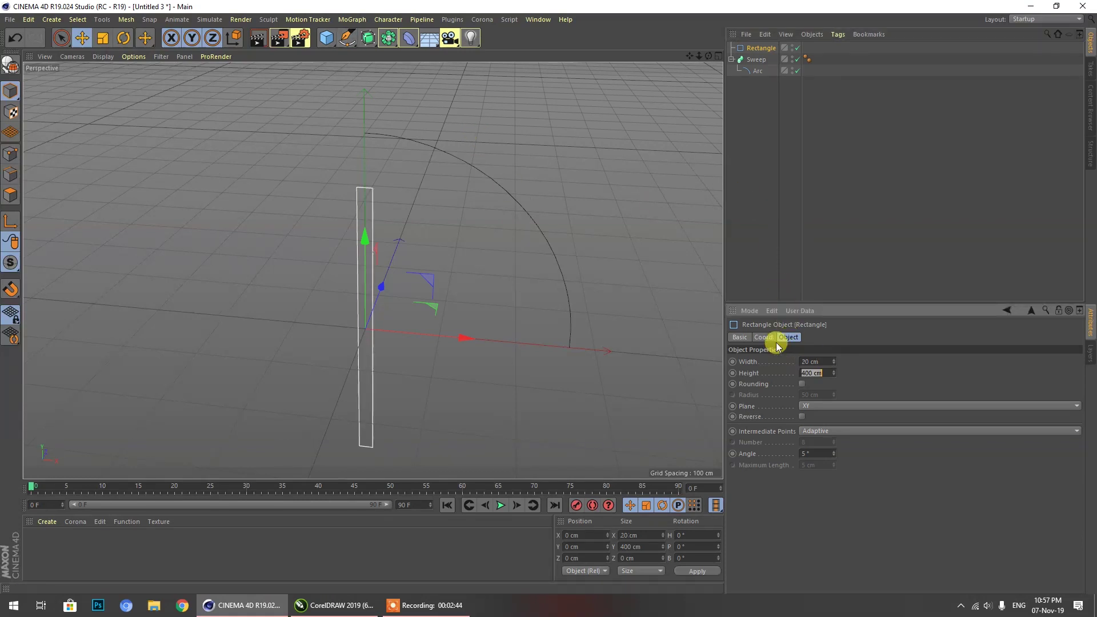
{"action": "key", "text": "Return"}
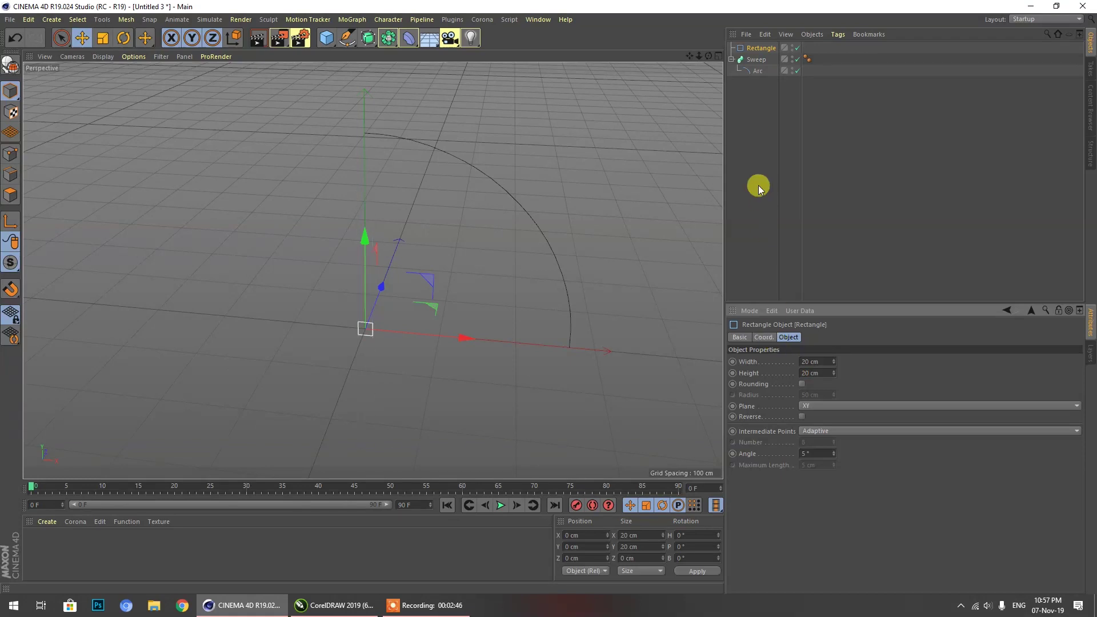
{"action": "left_click_drag", "start_coordinate": [755, 50], "coordinate": [518, 101]}
{"action": "scroll", "coordinate": [519, 101], "scroll_direction": "up", "scroll_amount": 2}
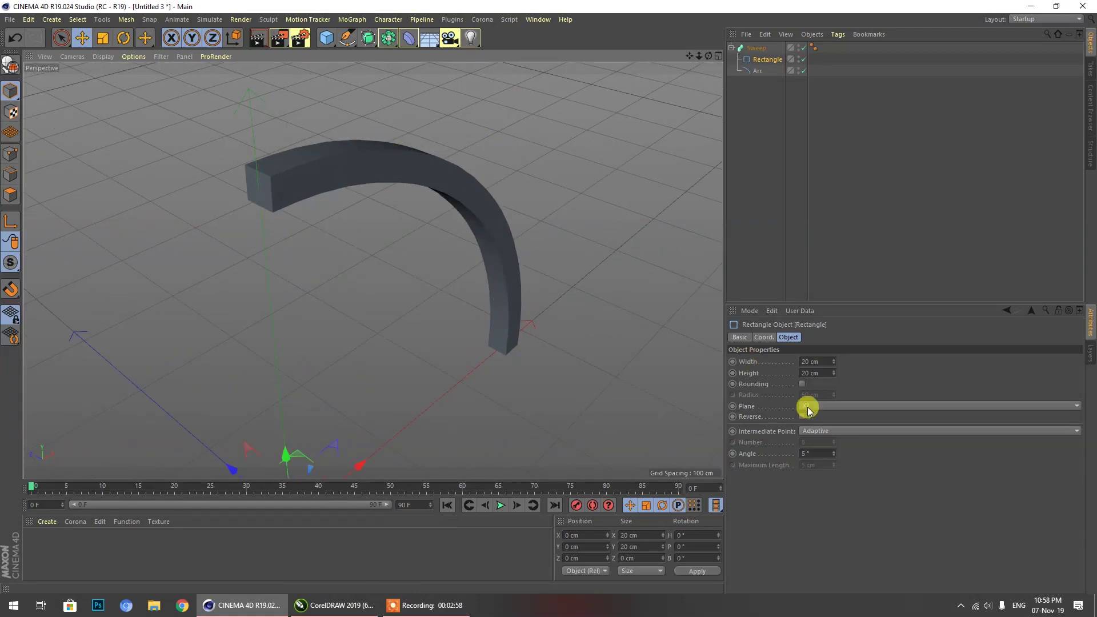
Enlarge the Rectangle profile to a width of 35 cm and a height of 355 cm.
{"action": "mouse_move", "coordinate": [833, 361]}
{"action": "left_mouse_down"}
{"action": "mouse_move", "coordinate": [834, 269]}
{"action": "mouse_move", "coordinate": [833, 371]}
{"action": "mouse_move", "coordinate": [833, 350]}
{"action": "left_mouse_up"}
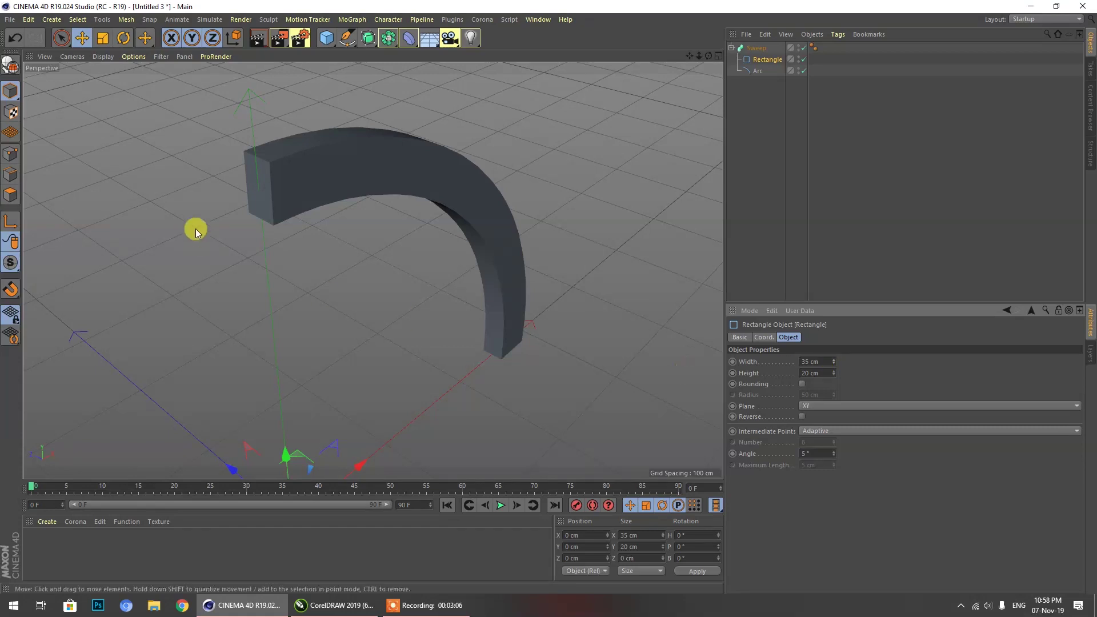
{"action": "left_click_drag", "start_coordinate": [834, 374], "coordinate": [814, 355]}
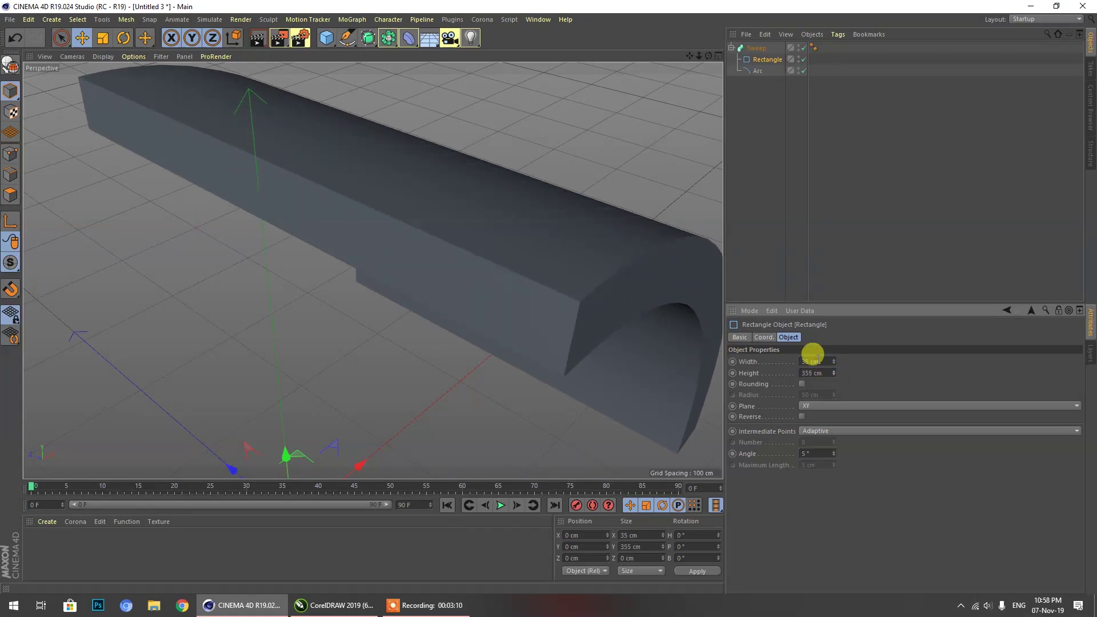
{"action": "left_click_drag", "start_coordinate": [699, 55], "coordinate": [368, 264]}
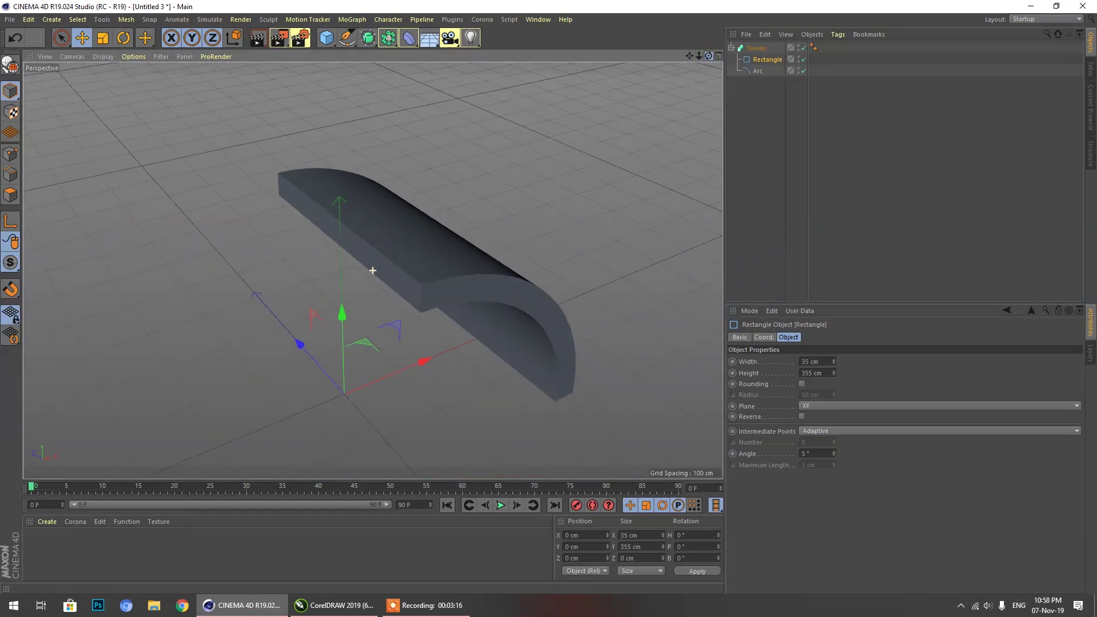
Set the Arc's end angle to 96° and its plane to ZY.
{"action": "left_click", "coordinate": [755, 71]}
{"action": "mouse_move", "coordinate": [836, 406]}
{"action": "left_mouse_down"}
{"action": "mouse_move", "coordinate": [836, 377]}
{"action": "mouse_move", "coordinate": [836, 434]}
{"action": "mouse_move", "coordinate": [830, 377]}
{"action": "mouse_move", "coordinate": [833, 419]}
{"action": "mouse_move", "coordinate": [834, 409]}
{"action": "left_mouse_up"}
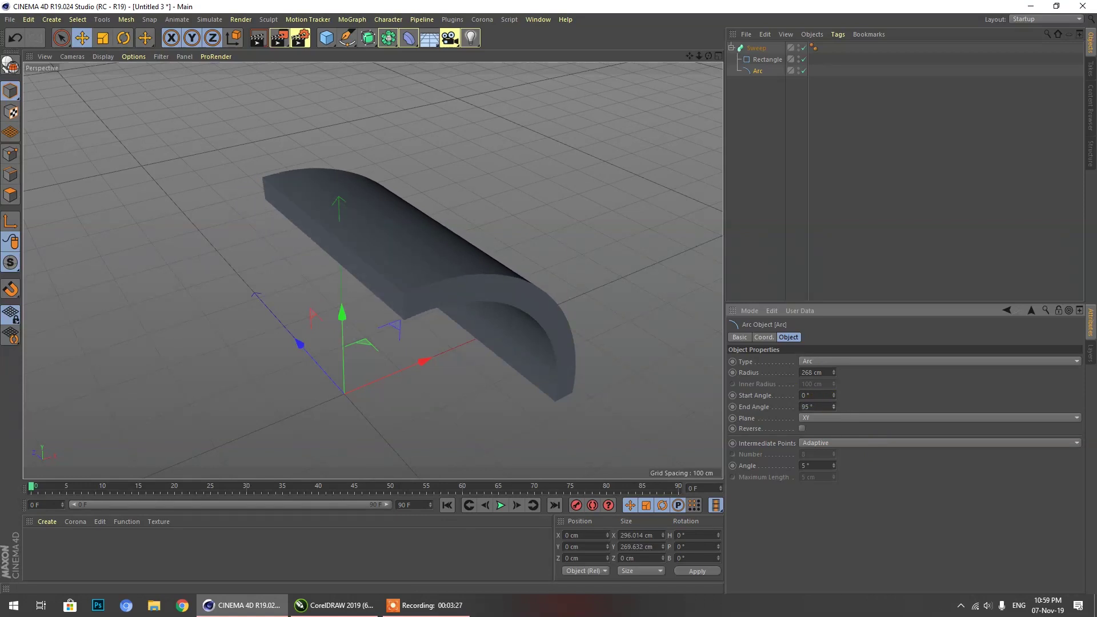
{"action": "left_click", "coordinate": [830, 418]}
{"action": "left_click", "coordinate": [820, 431]}
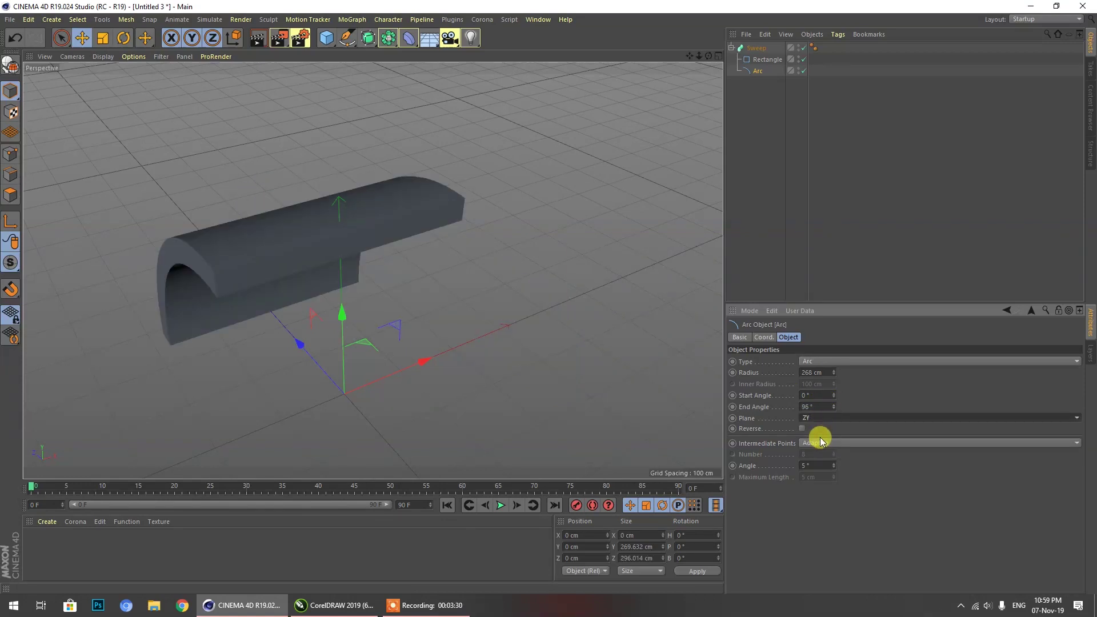
{"action": "left_click", "coordinate": [803, 419]}
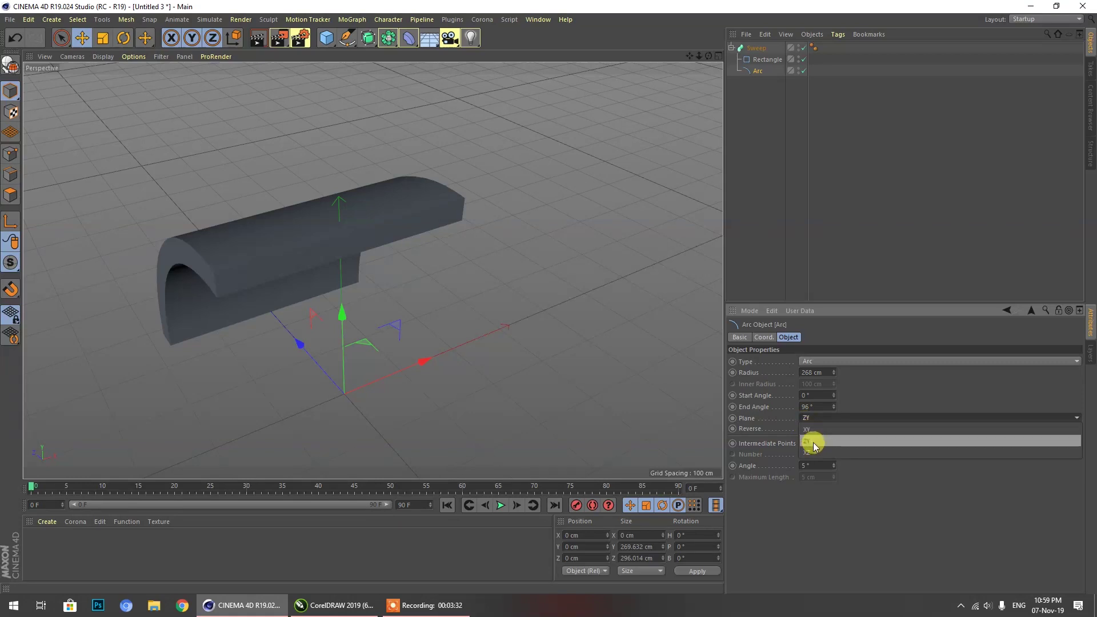
{"action": "left_click", "coordinate": [814, 442]}
Try the XY plane and the Reverse option on the Arc, ending on plane ZY with Reverse off.
{"action": "left_click", "coordinate": [815, 420]}
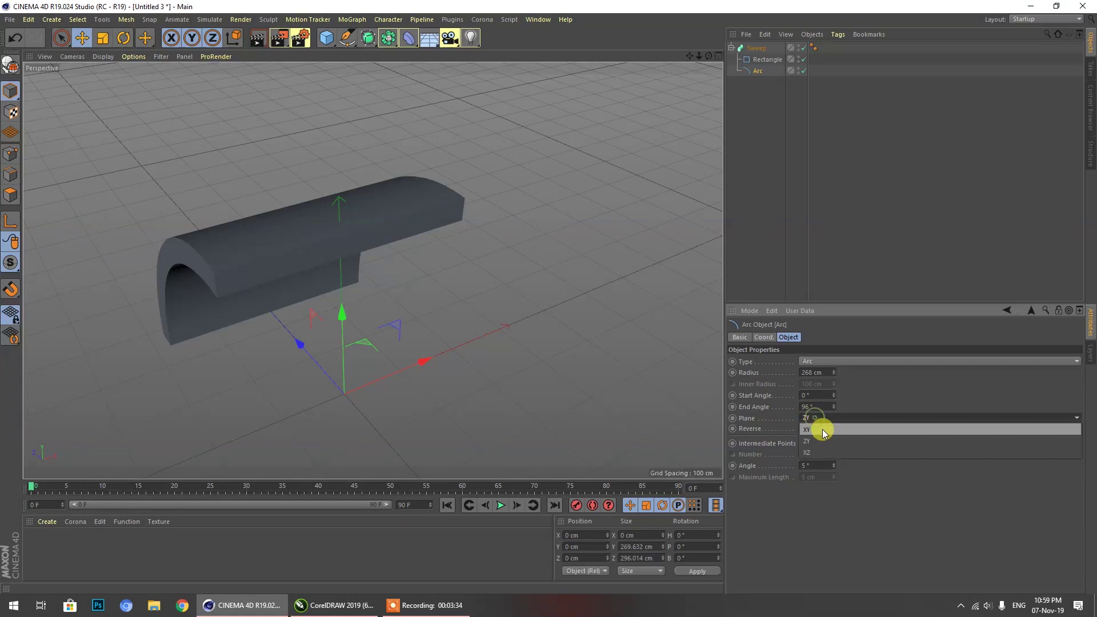
{"action": "left_click", "coordinate": [817, 409]}
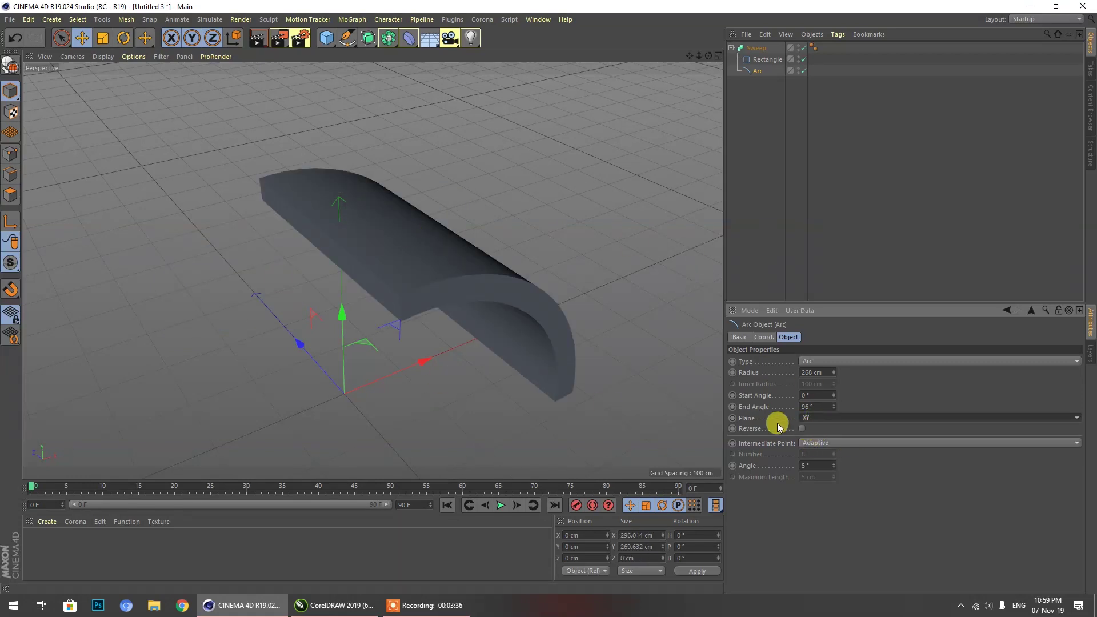
{"action": "left_click", "coordinate": [800, 428]}
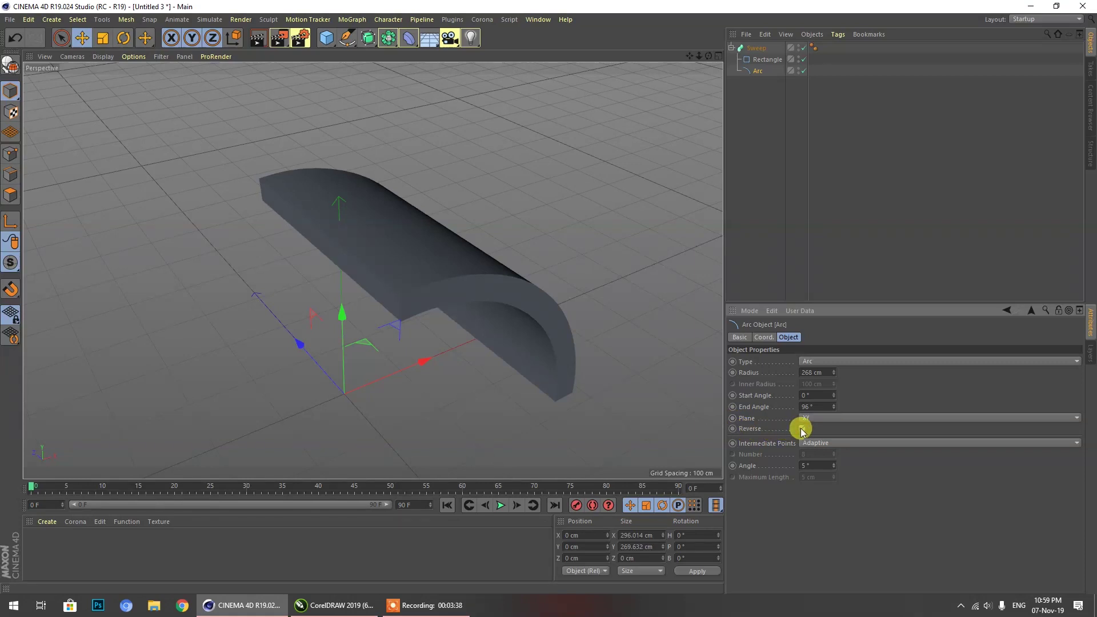
{"action": "left_click", "coordinate": [810, 421]}
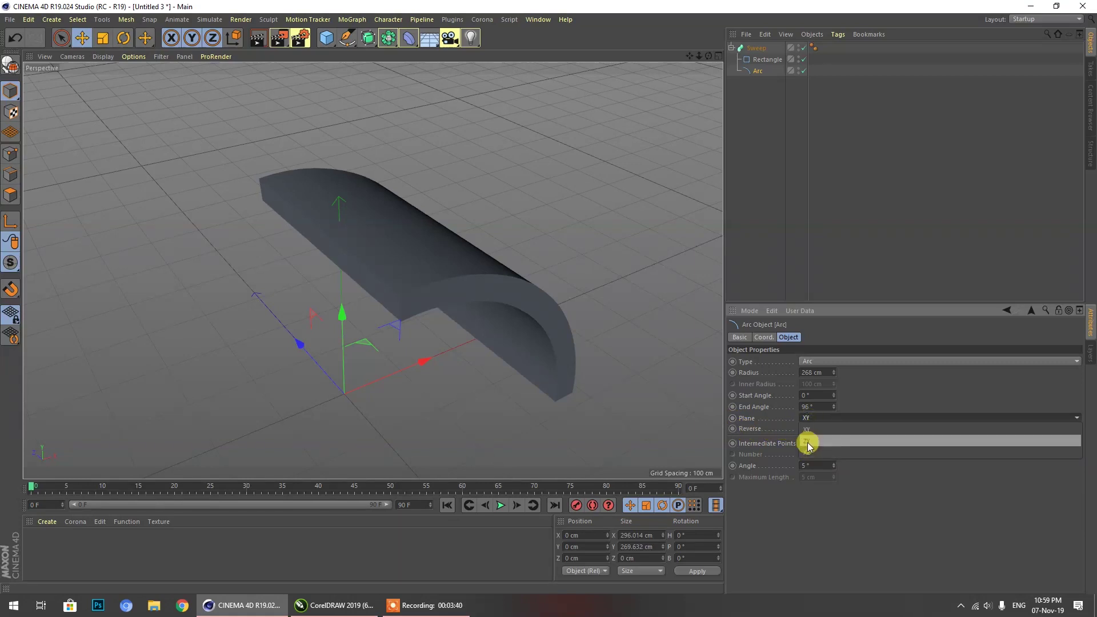
{"action": "left_click", "coordinate": [806, 434]}
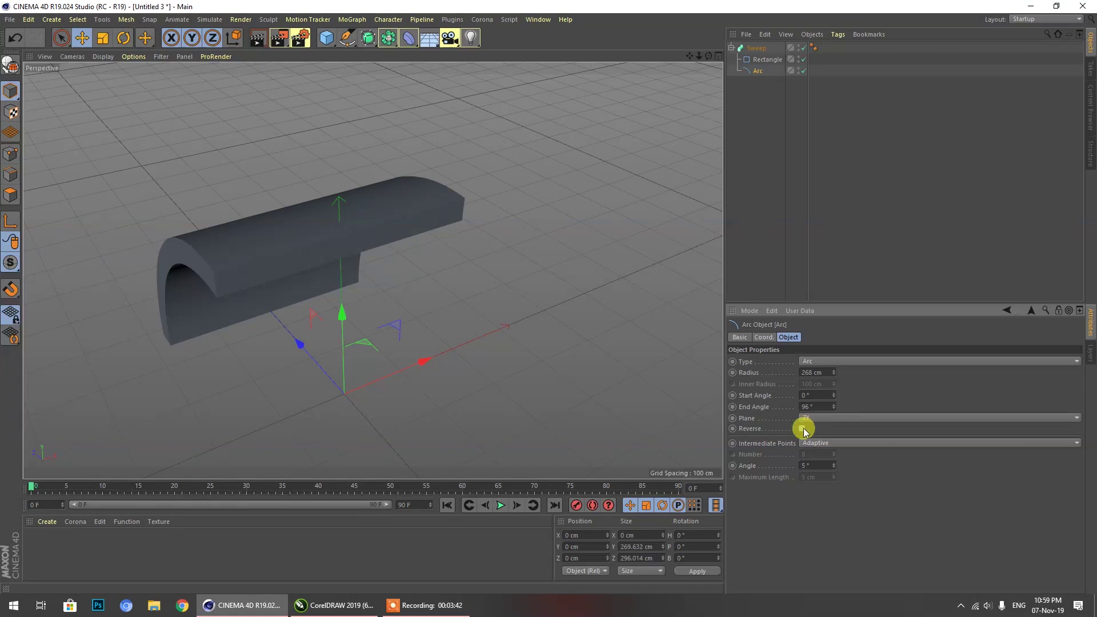
{"action": "left_click", "coordinate": [802, 429]}
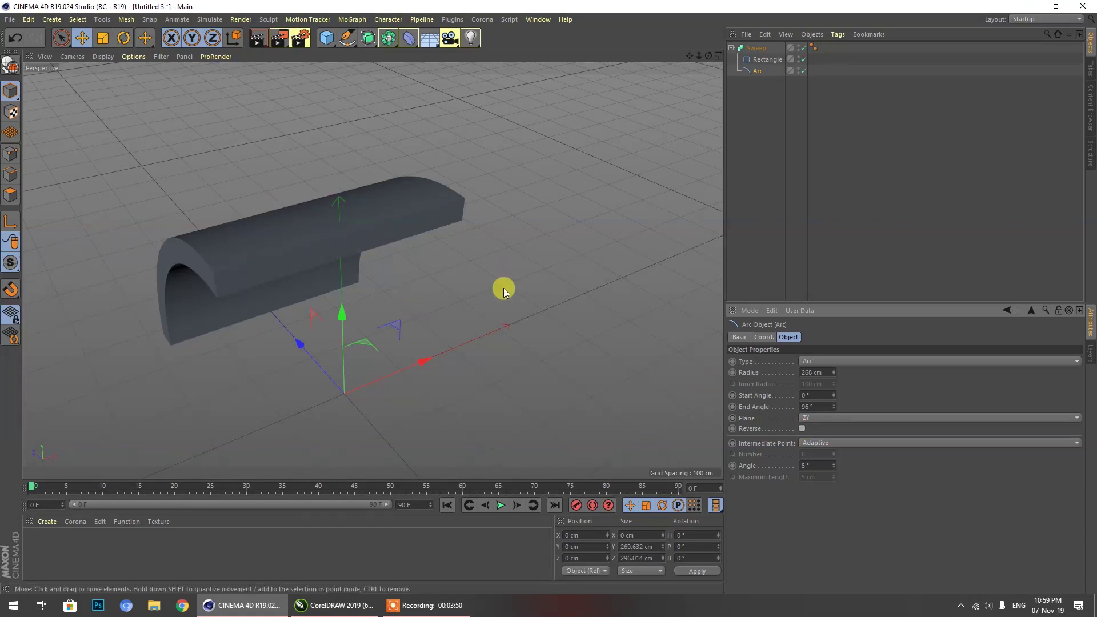
Display the scene in Gouraud Shading (Lines) and raise the Sweep's isoparm subdivision to 52.
{"action": "left_click", "coordinate": [750, 51]}
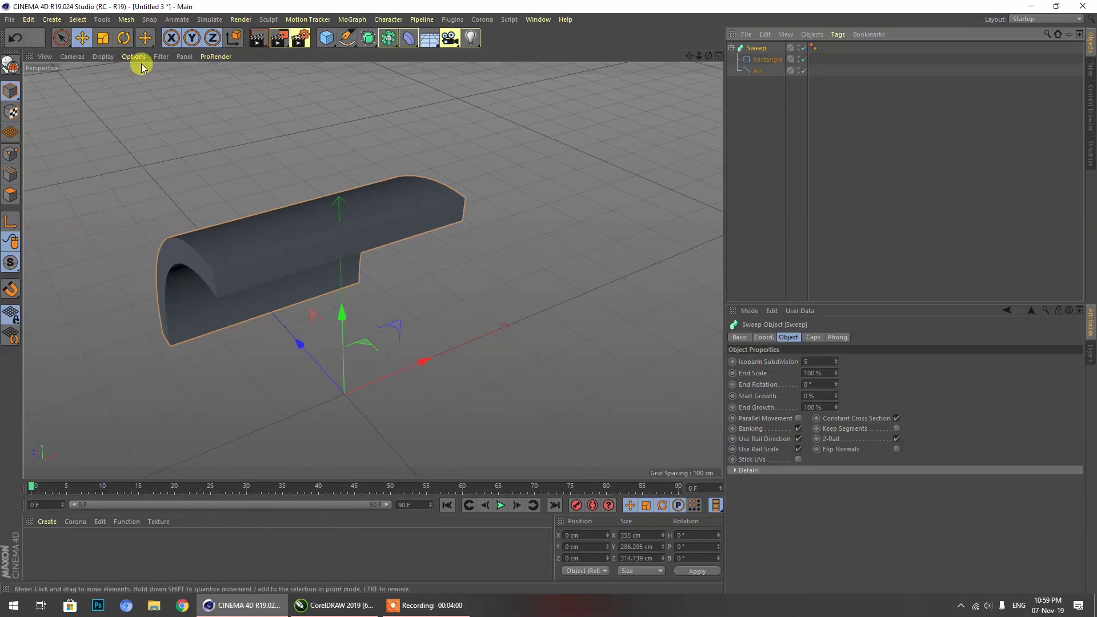
{"action": "left_click", "coordinate": [103, 57]}
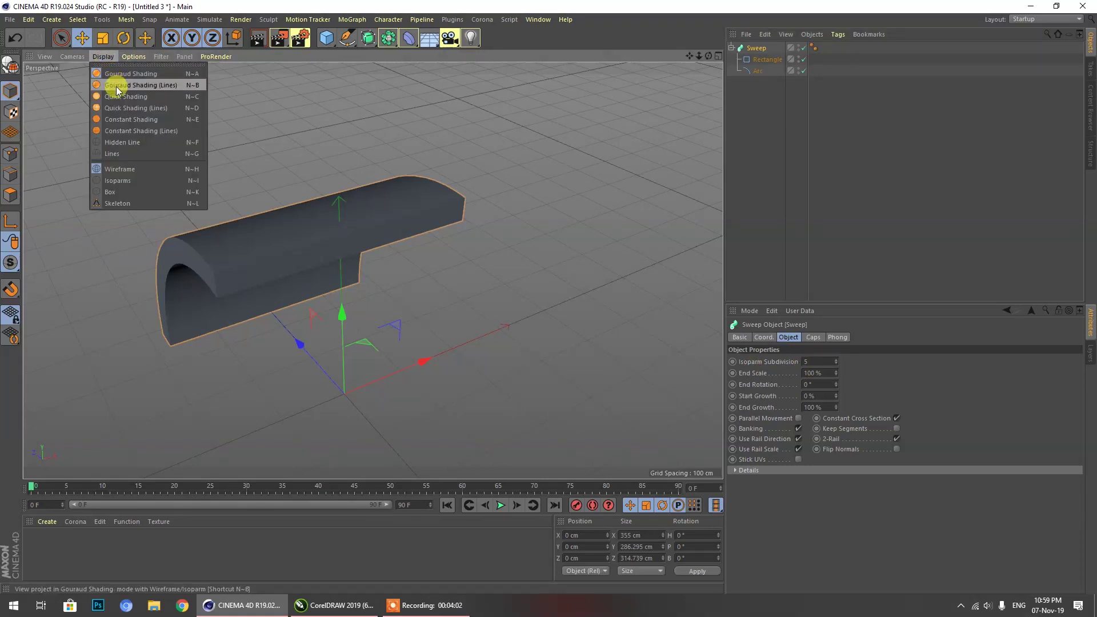
{"action": "left_click", "coordinate": [135, 86]}
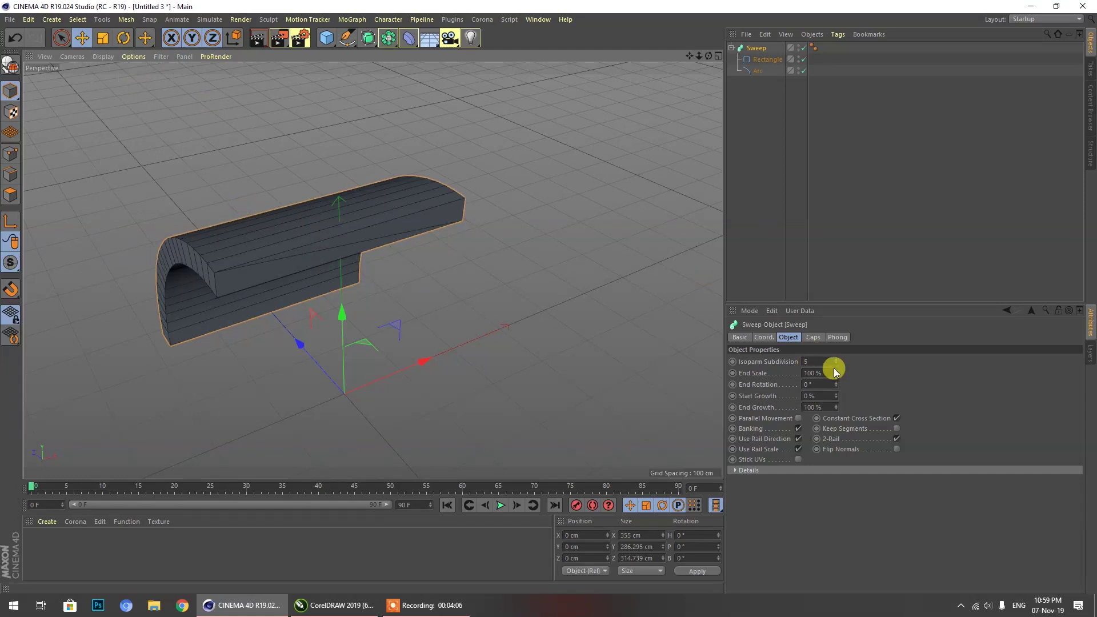
{"action": "left_click_drag", "start_coordinate": [837, 363], "coordinate": [836, 361]}
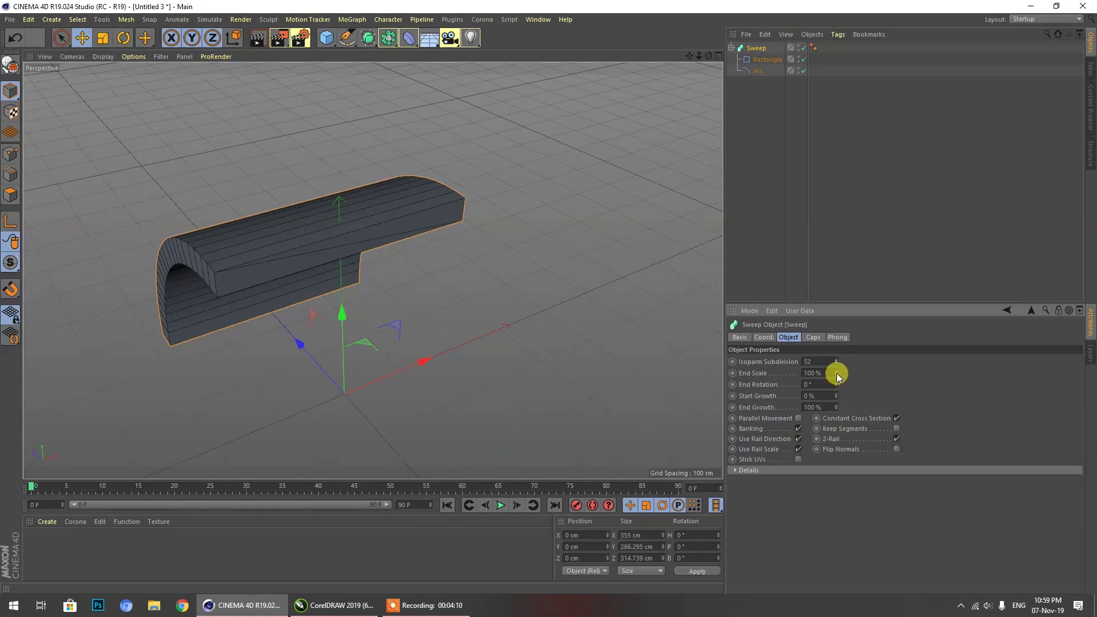
Increase the Sweep's end scale to 235% and its end rotation to 315°.
{"action": "left_click_drag", "start_coordinate": [836, 376], "coordinate": [802, 358]}
{"action": "scroll", "coordinate": [631, 125], "scroll_direction": "down", "scroll_amount": 3}
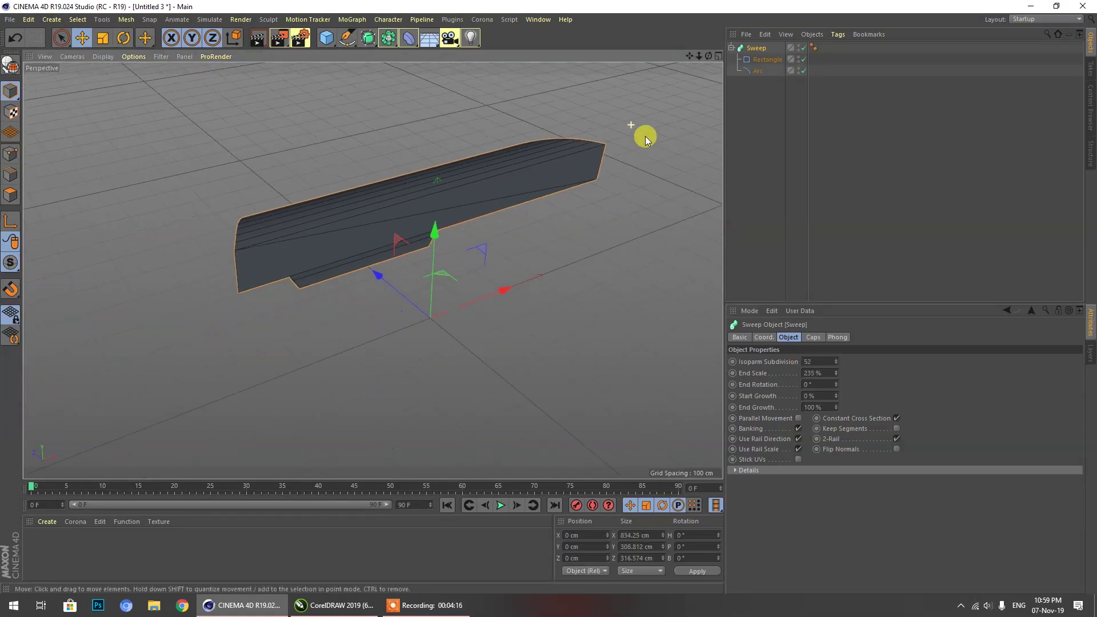
{"action": "left_click_drag", "start_coordinate": [708, 53], "coordinate": [711, 91]}
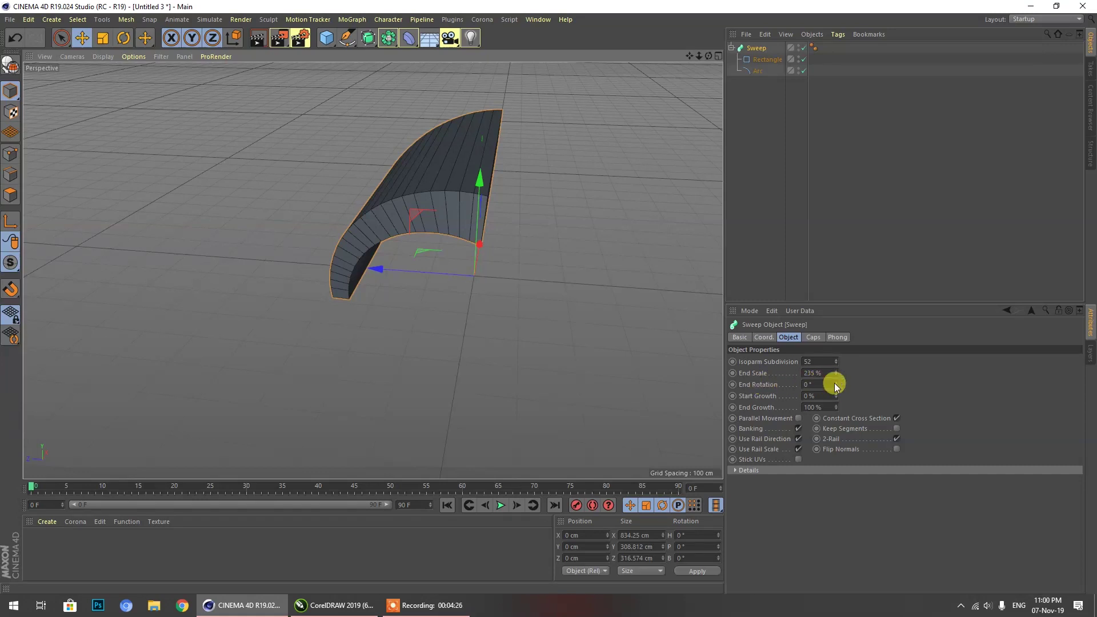
{"action": "left_click_drag", "start_coordinate": [836, 386], "coordinate": [835, 303]}
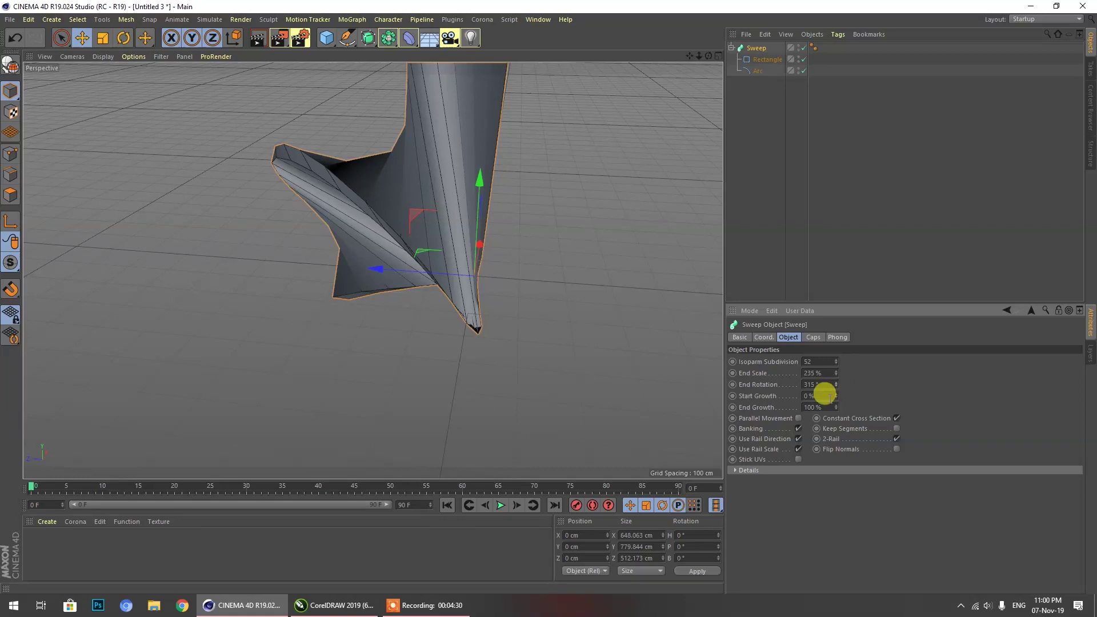
Try the Sweep's end scale at 0% and 50%, and finally set it to 100%.
{"action": "left_click", "coordinate": [816, 372]}
{"action": "type", "text": "0"}
{"action": "key", "text": "Return"}
{"action": "left_click_drag", "start_coordinate": [708, 56], "coordinate": [531, 37]}
{"action": "left_click_drag", "start_coordinate": [372, 270], "coordinate": [703, 55]}
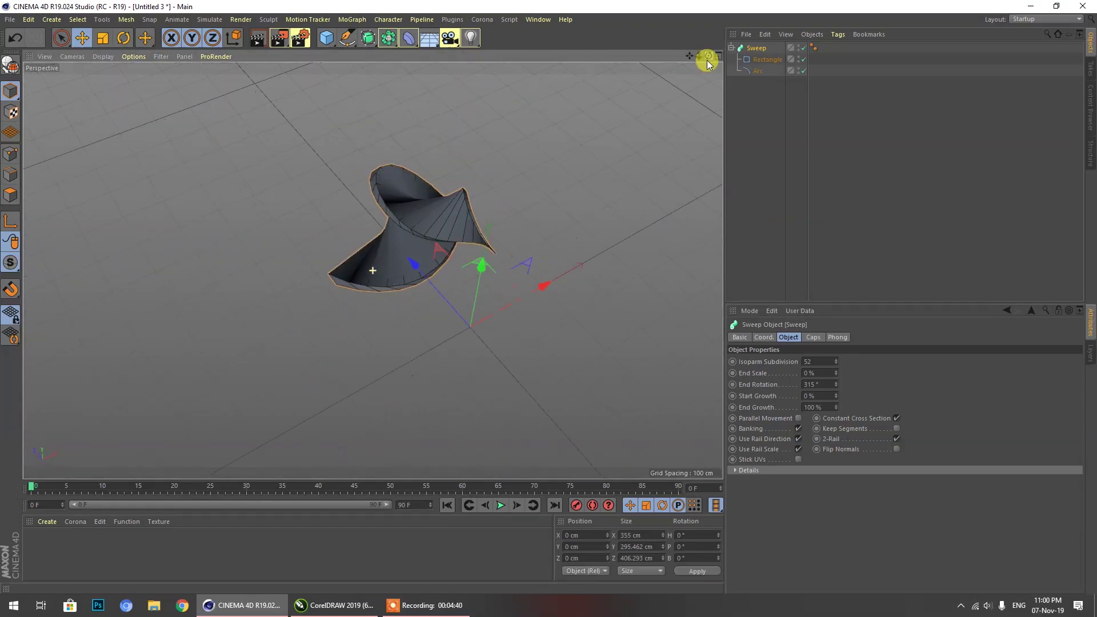
{"action": "left_click", "coordinate": [817, 372]}
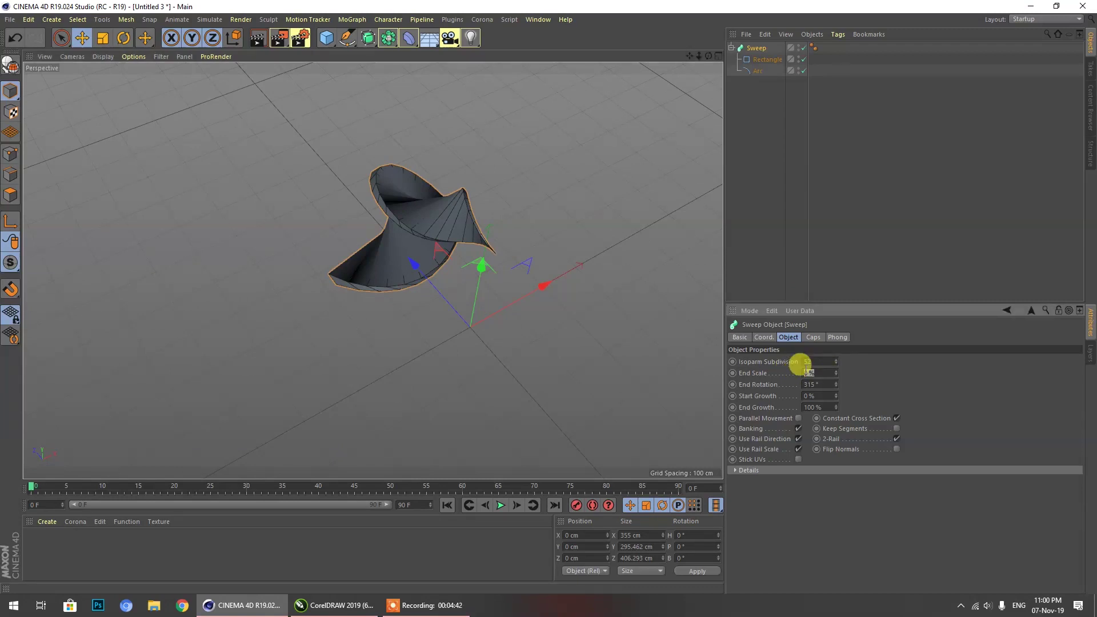
{"action": "type", "text": "50"}
{"action": "key", "text": "Return"}
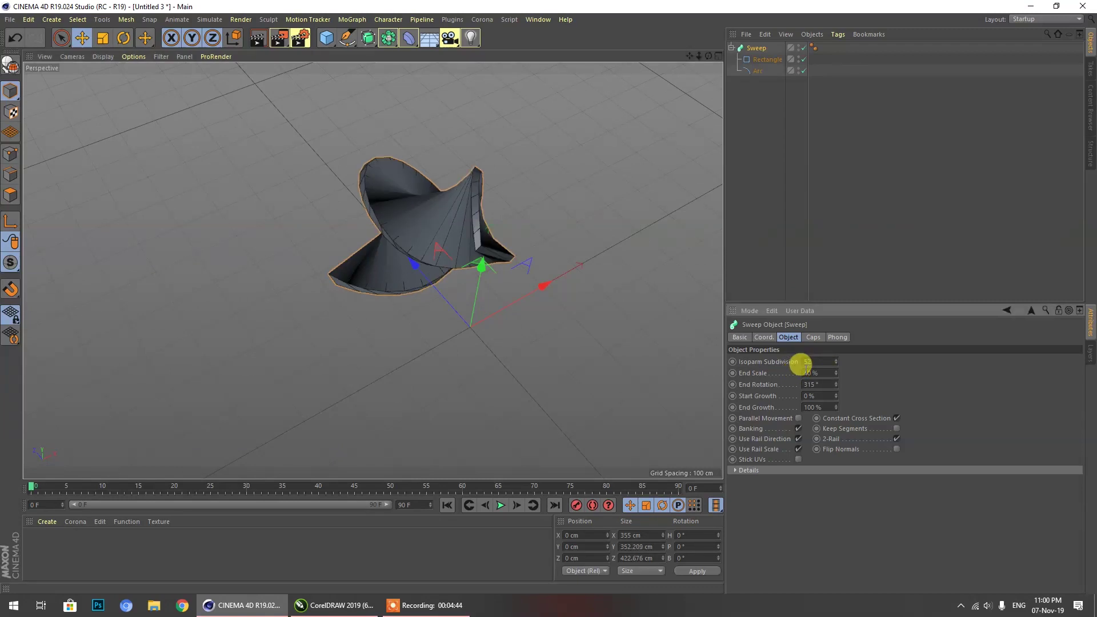
{"action": "left_click_drag", "start_coordinate": [820, 373], "coordinate": [773, 372]}
{"action": "type", "text": "100"}
{"action": "key", "text": "Return"}
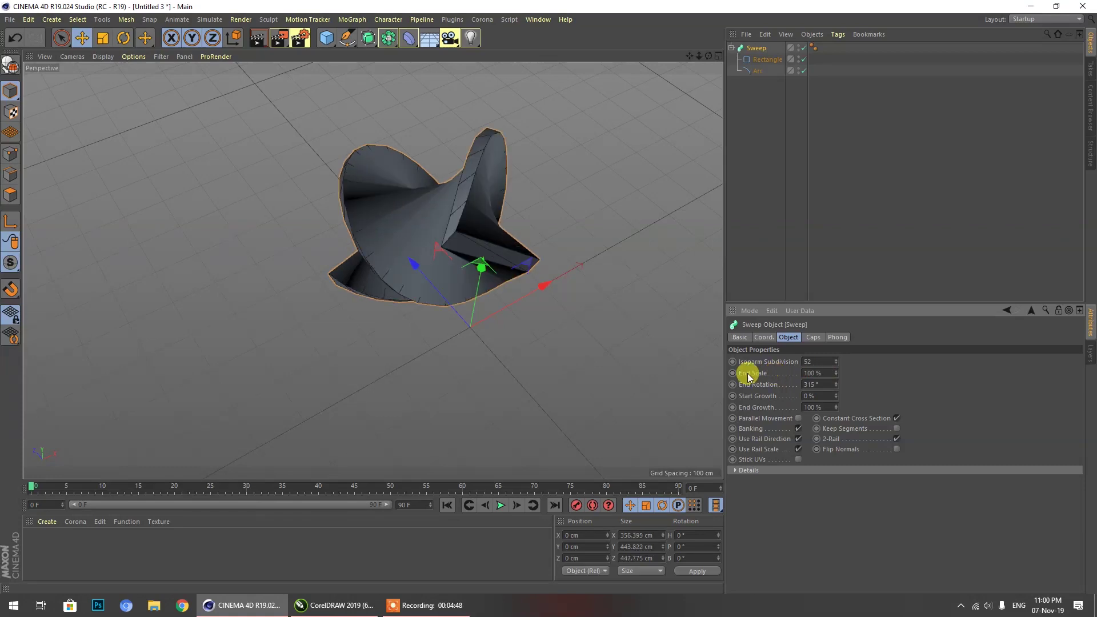
Lower the Sweep's end rotation, set it to 0°, and try out its end growth.
{"action": "left_click_drag", "start_coordinate": [836, 386], "coordinate": [836, 459]}
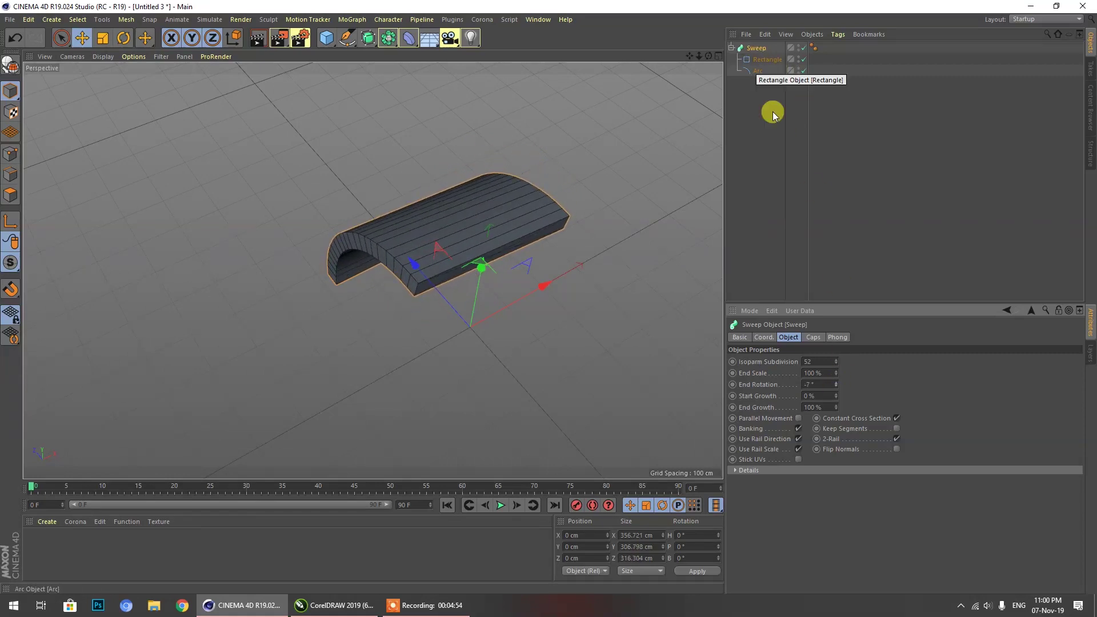
{"action": "left_click_drag", "start_coordinate": [834, 390], "coordinate": [779, 383]}
{"action": "type", "text": "0"}
{"action": "key", "text": "Return"}
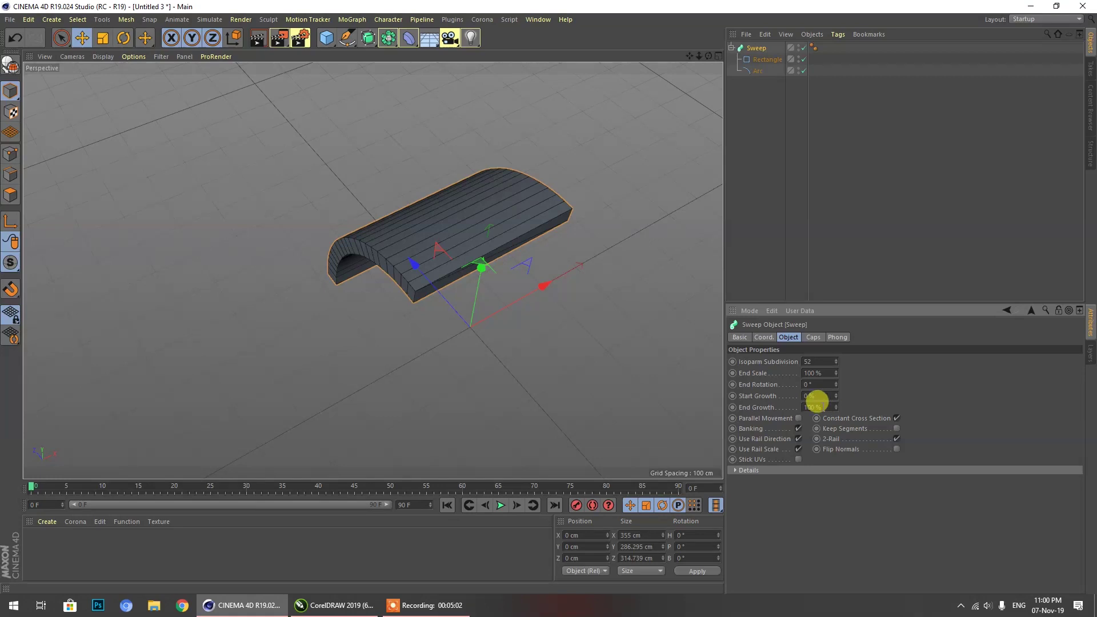
{"action": "mouse_move", "coordinate": [836, 409]}
{"action": "left_mouse_down"}
{"action": "mouse_move", "coordinate": [835, 442]}
{"action": "mouse_move", "coordinate": [836, 400]}
{"action": "left_mouse_up"}
Set both the width and the height of the Rectangle profile to 20 cm.
{"action": "left_click", "coordinate": [756, 62]}
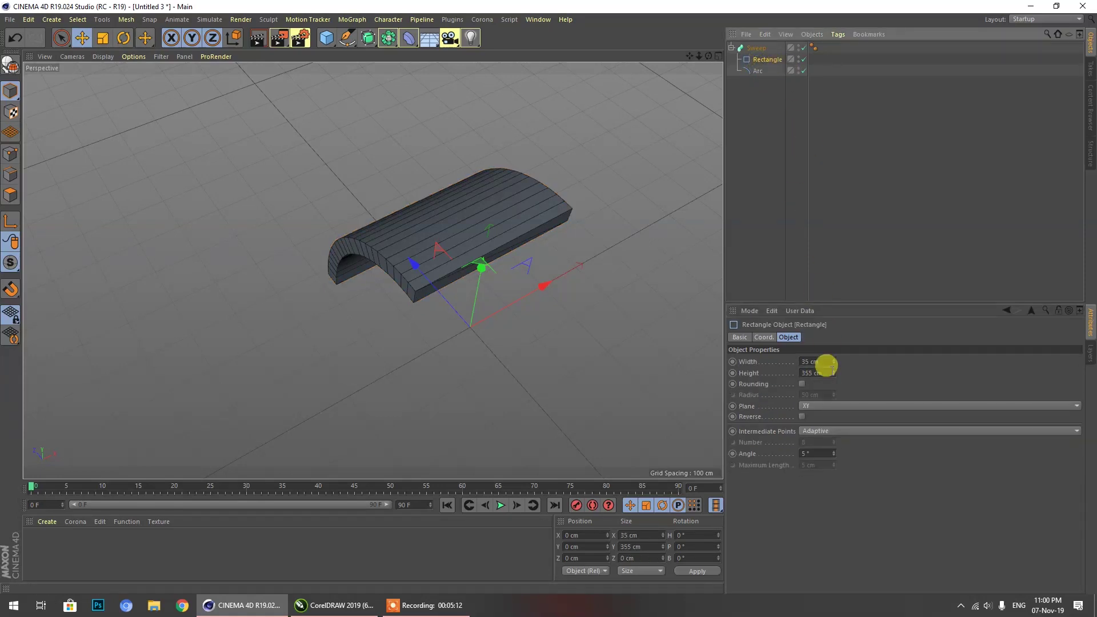
{"action": "left_click", "coordinate": [822, 361]}
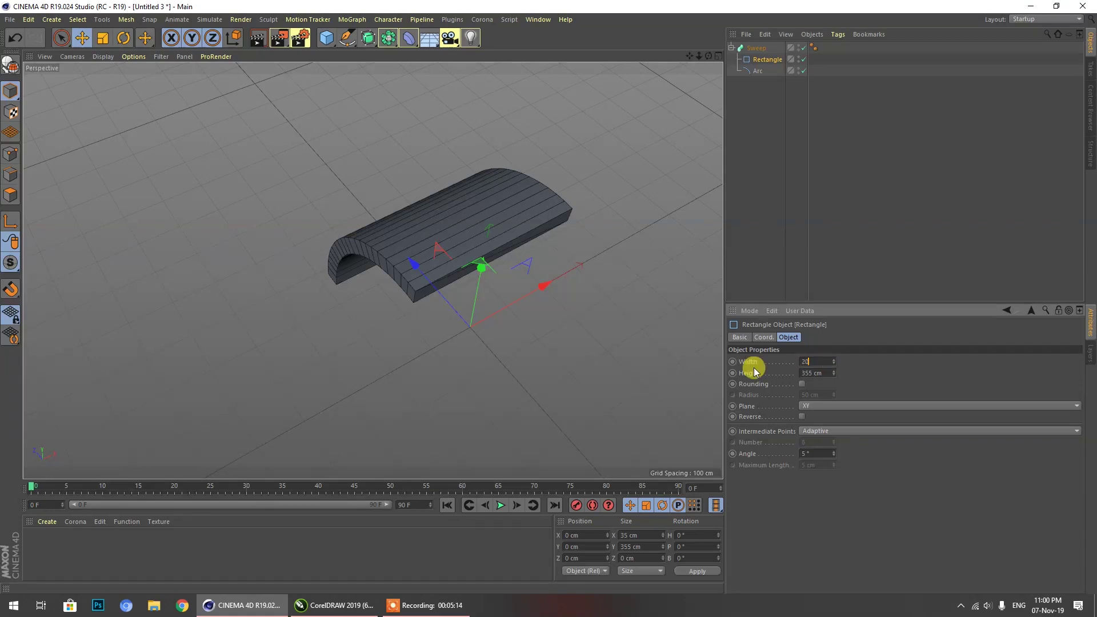
{"action": "key", "text": "Tab"}
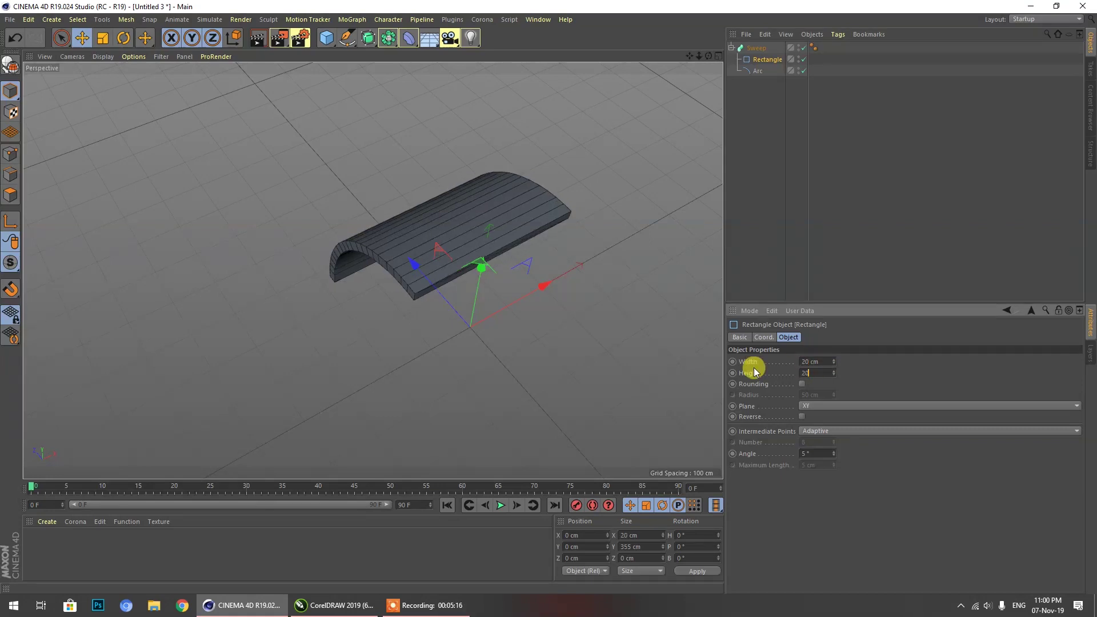
{"action": "type", "text": "20"}
{"action": "key", "text": "Return"}
{"action": "scroll", "coordinate": [499, 235], "scroll_direction": "up", "scroll_amount": 5}
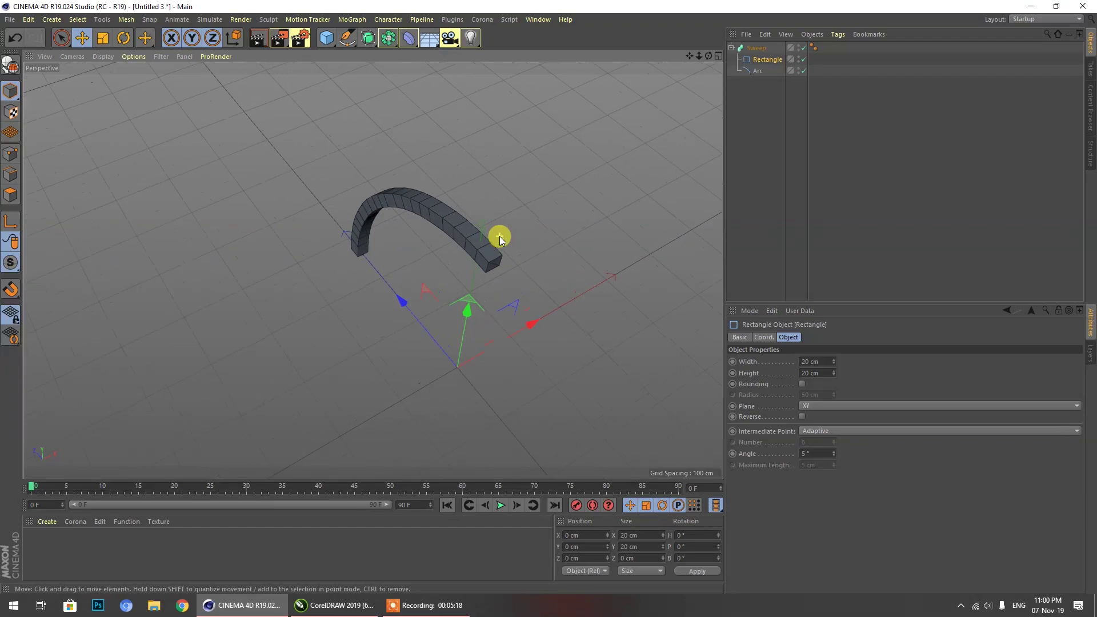
Turn on rounding for the Rectangle profile and set both its width and height to 50 cm.
{"action": "left_click", "coordinate": [801, 384]}
{"action": "left_click_drag", "start_coordinate": [708, 55], "coordinate": [489, 320]}
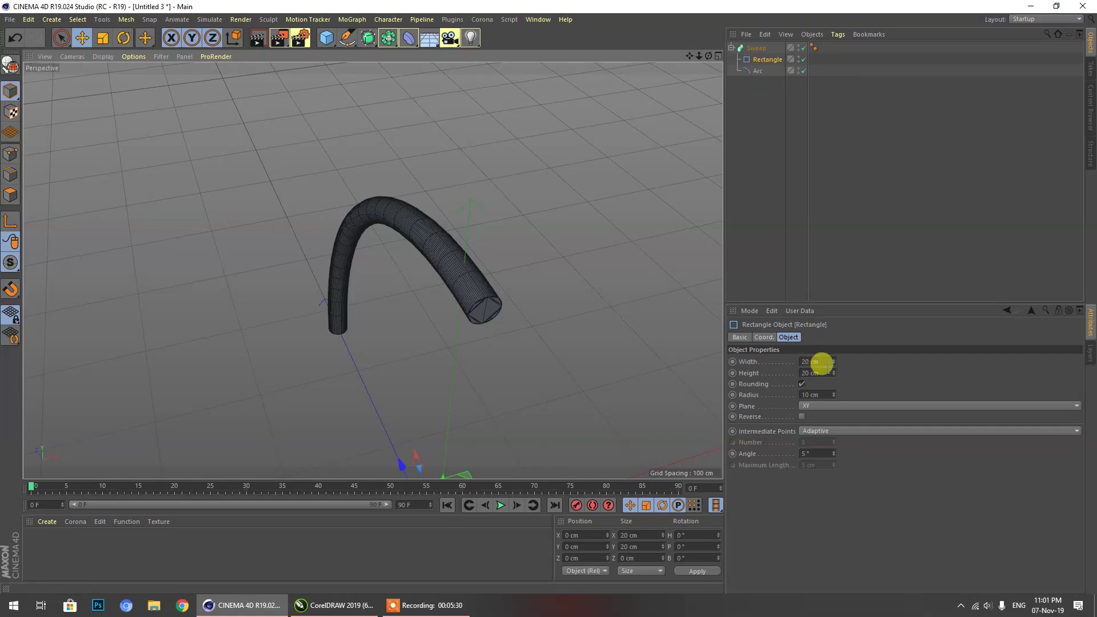
{"action": "left_click", "coordinate": [823, 362]}
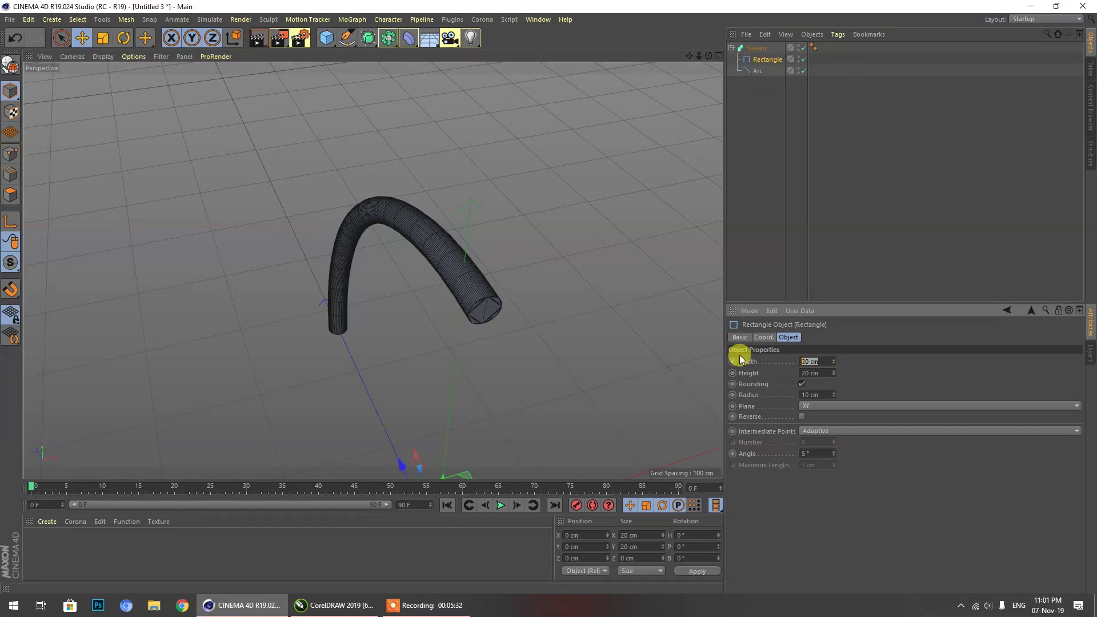
{"action": "type", "text": "50"}
{"action": "key", "text": "Tab"}
{"action": "type", "text": "5"}
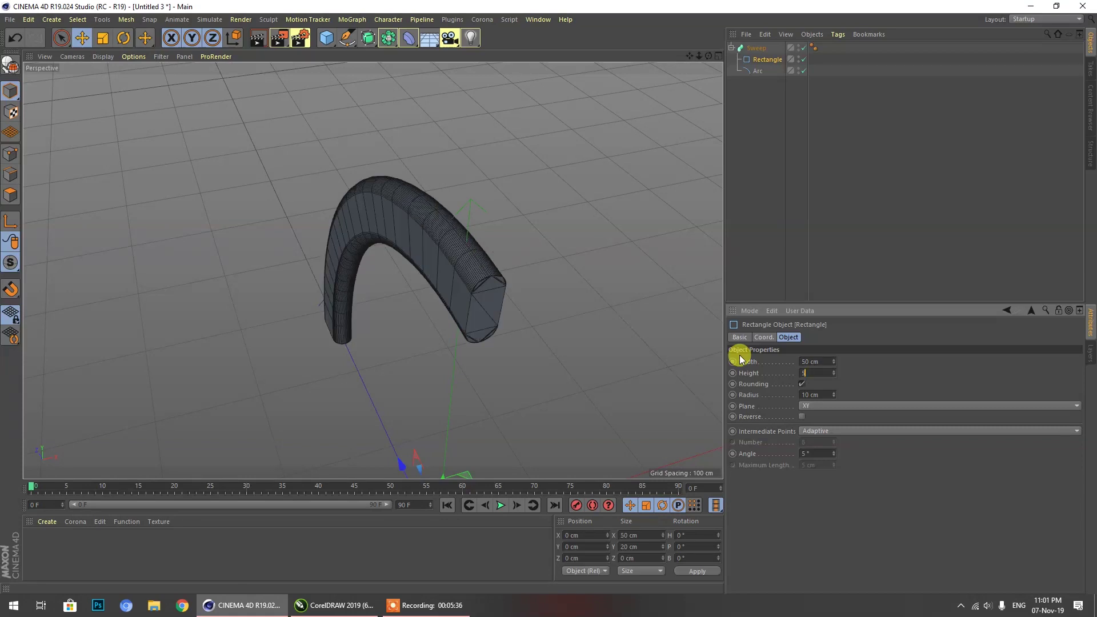
{"action": "type", "text": "0"}
{"action": "key", "text": "Return"}
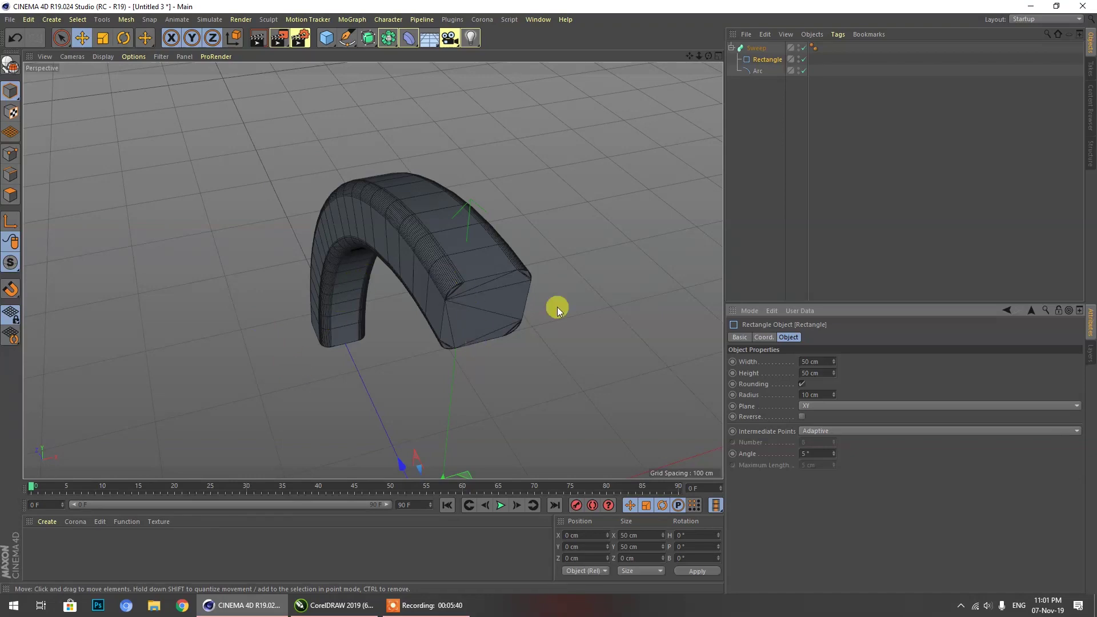
{"action": "mouse_move", "coordinate": [708, 59]}
{"action": "left_mouse_down"}
{"action": "mouse_move", "coordinate": [765, 23]}
{"action": "mouse_move", "coordinate": [662, 63]}
{"action": "mouse_move", "coordinate": [708, 64]}
{"action": "mouse_move", "coordinate": [737, 80]}
{"action": "mouse_move", "coordinate": [656, 48]}
{"action": "mouse_move", "coordinate": [683, 46]}
{"action": "mouse_move", "coordinate": [734, 76]}
{"action": "mouse_move", "coordinate": [707, 74]}
{"action": "left_mouse_up"}
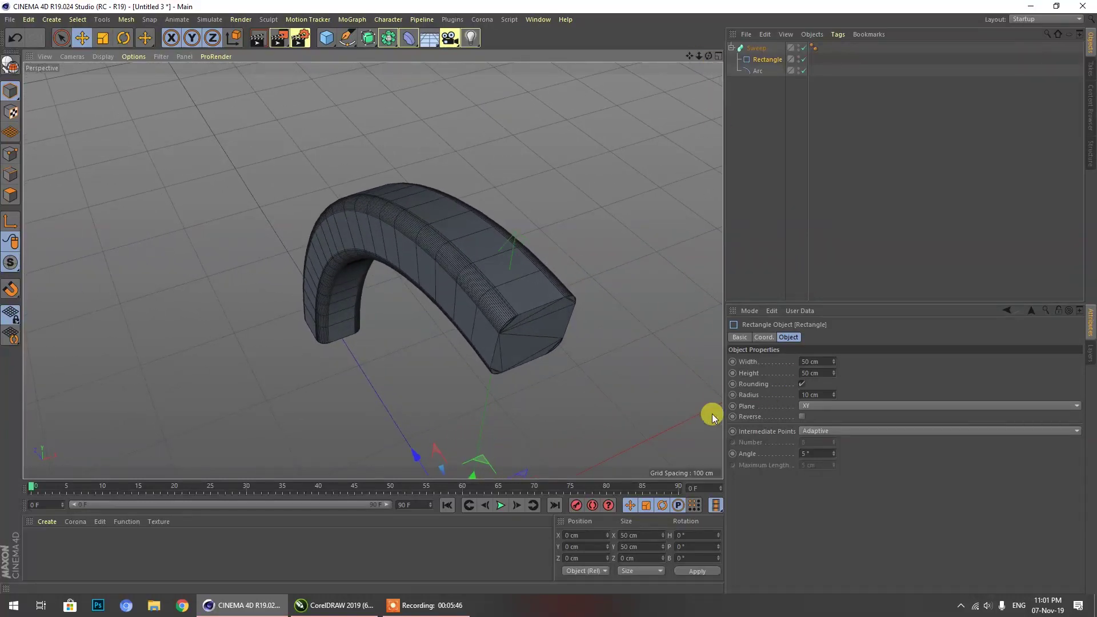
Select the Sweep object and set its end rotation to 4°.
{"action": "left_click", "coordinate": [755, 70]}
{"action": "left_click", "coordinate": [759, 59]}
{"action": "left_click", "coordinate": [756, 49]}
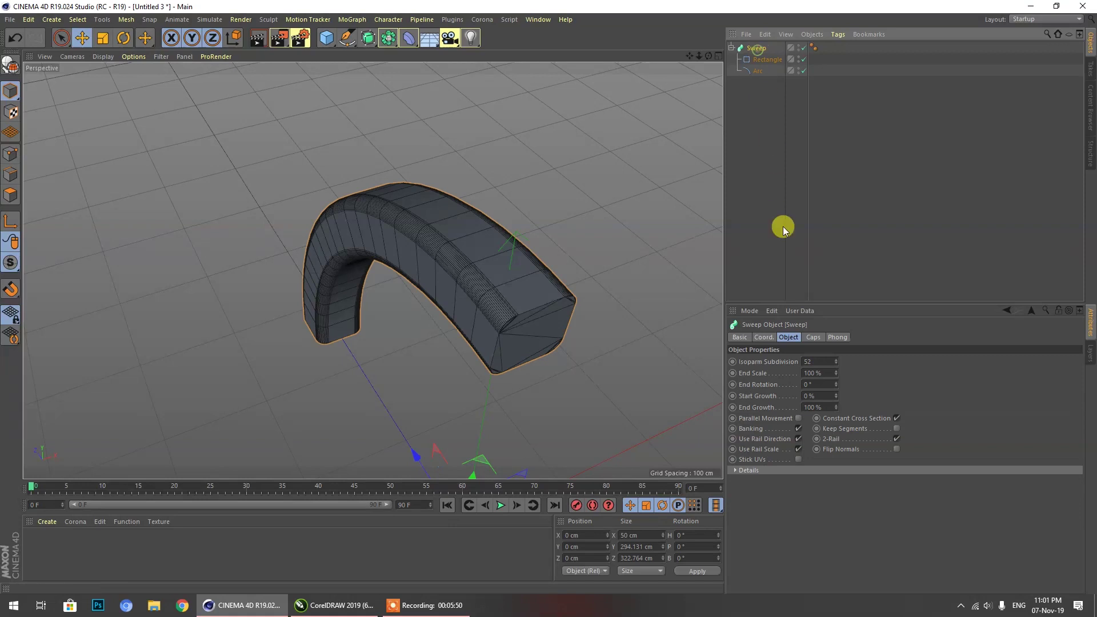
{"action": "mouse_move", "coordinate": [836, 384]}
{"action": "left_mouse_down"}
{"action": "mouse_move", "coordinate": [834, 269]}
{"action": "mouse_move", "coordinate": [834, 426]}
{"action": "mouse_move", "coordinate": [833, 384]}
{"action": "mouse_move", "coordinate": [836, 422]}
{"action": "mouse_move", "coordinate": [836, 400]}
{"action": "left_mouse_up"}
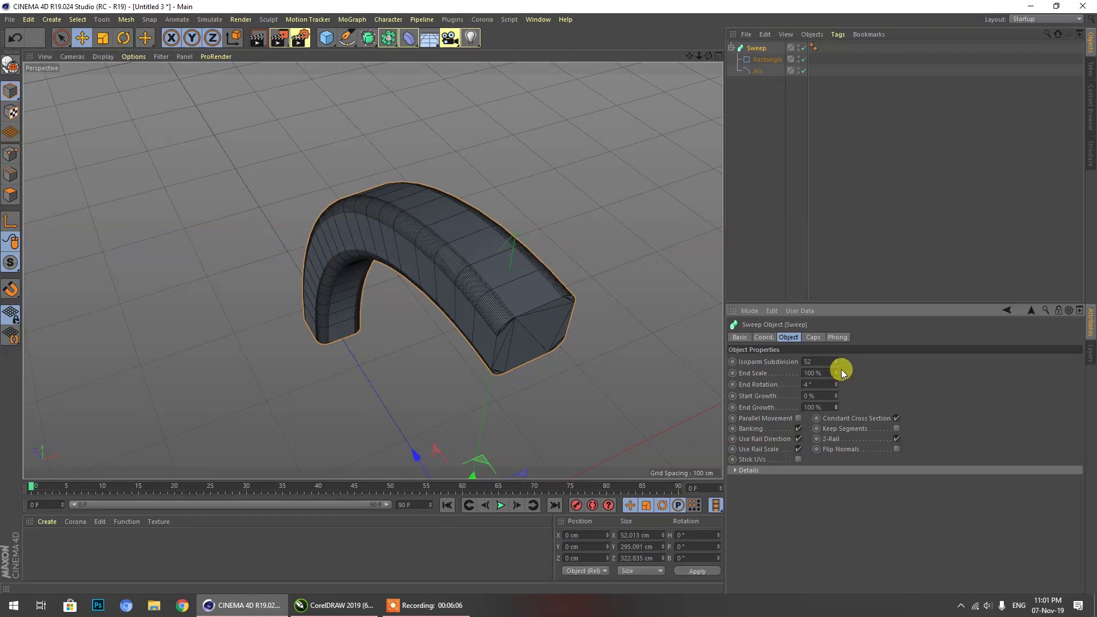
Delete the Sweep together with its Rectangle profile and Arc path.
{"action": "left_click", "coordinate": [757, 50]}
{"action": "left_click", "coordinate": [764, 111]}
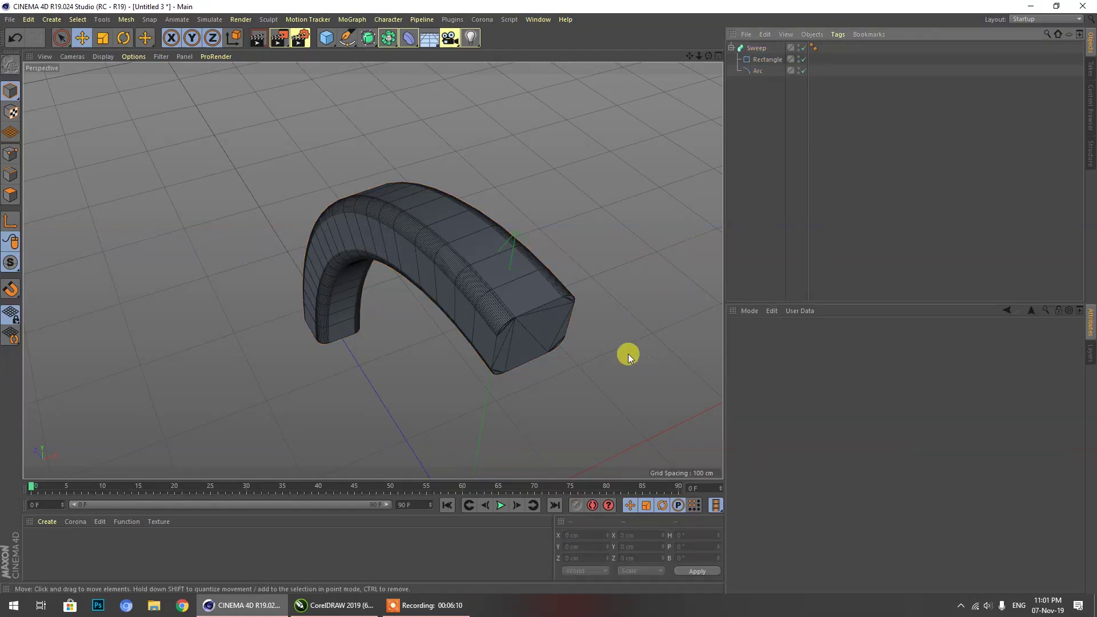
{"action": "left_click", "coordinate": [548, 325]}
{"action": "key", "text": "Delete"}
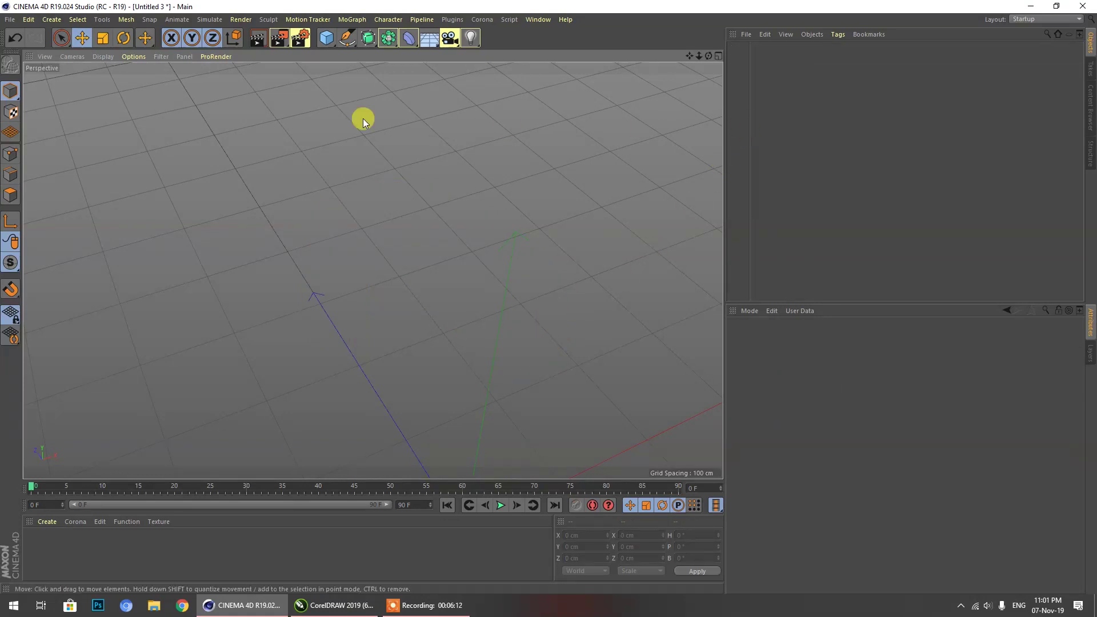
In the Front view, start a Bezier spline at the origin with a vertical edge about 121 cm high and a top edge about 26 cm long.
{"action": "middle_click", "coordinate": [400, 126]}
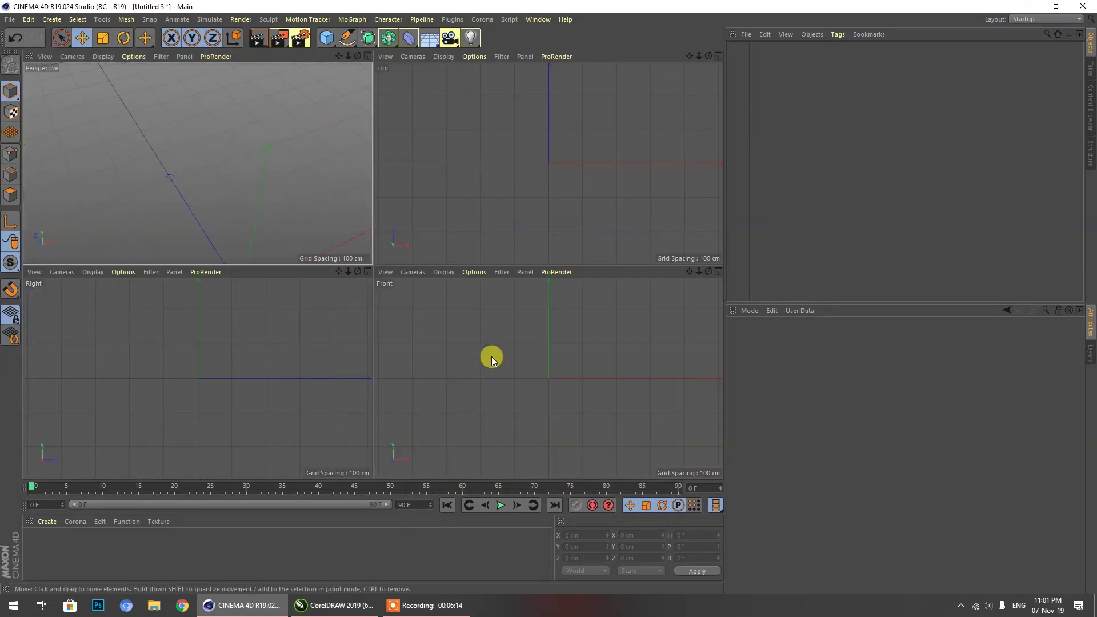
{"action": "middle_click", "coordinate": [492, 355]}
{"action": "left_click", "coordinate": [347, 38]}
{"action": "scroll", "coordinate": [346, 215], "scroll_direction": "up", "scroll_amount": 3}
{"action": "scroll", "coordinate": [447, 350], "scroll_direction": "down", "scroll_amount": 5}
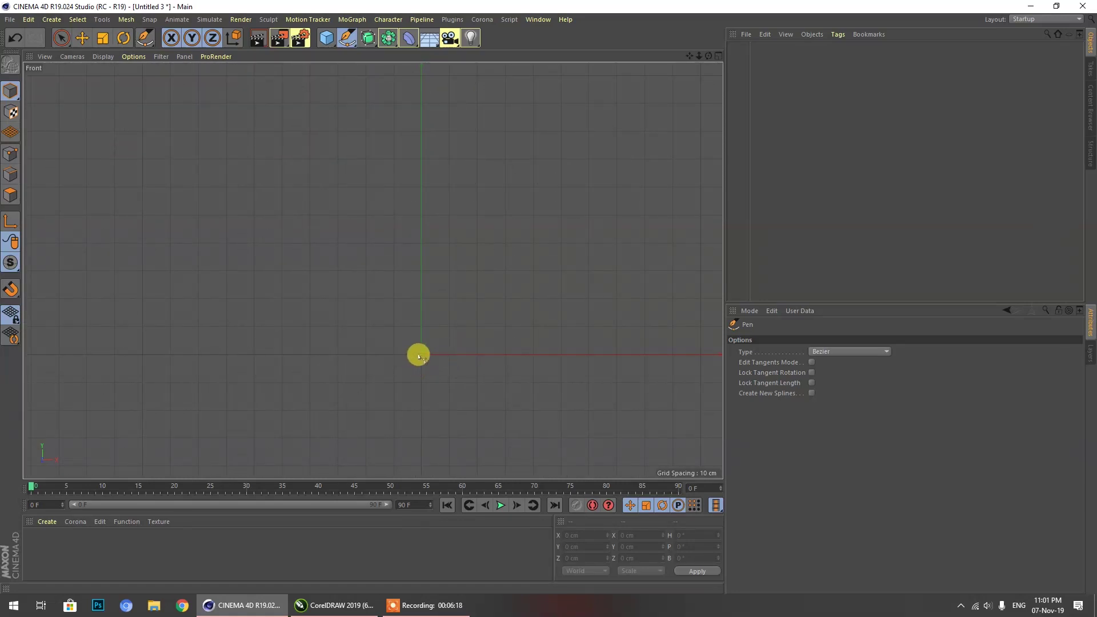
{"action": "left_click", "coordinate": [421, 354]}
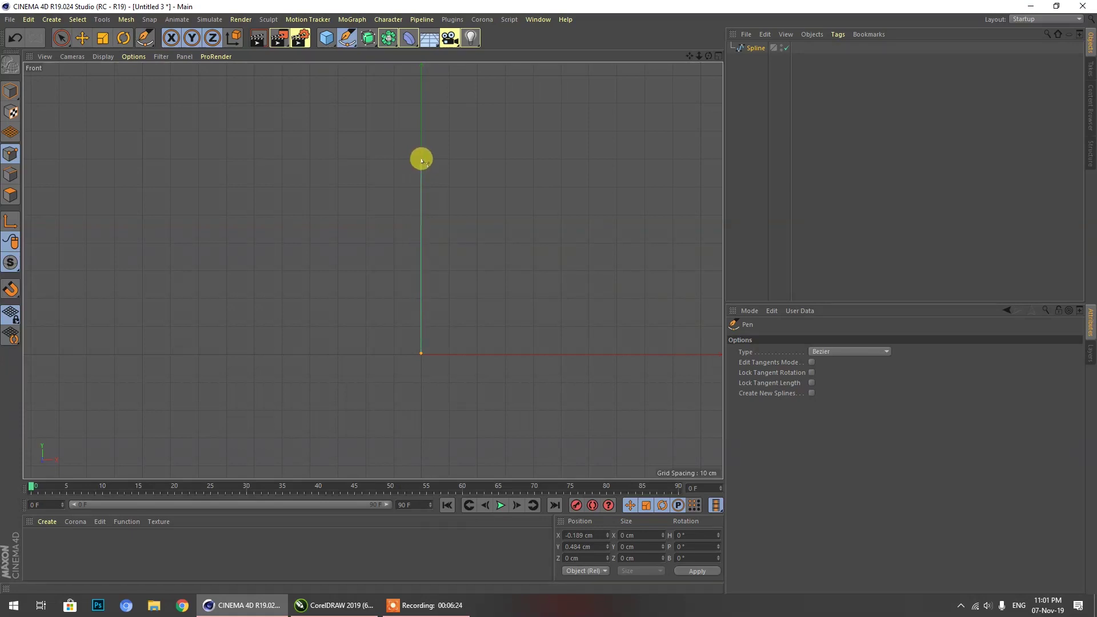
{"action": "scroll", "coordinate": [406, 228], "scroll_direction": "down", "scroll_amount": 2}
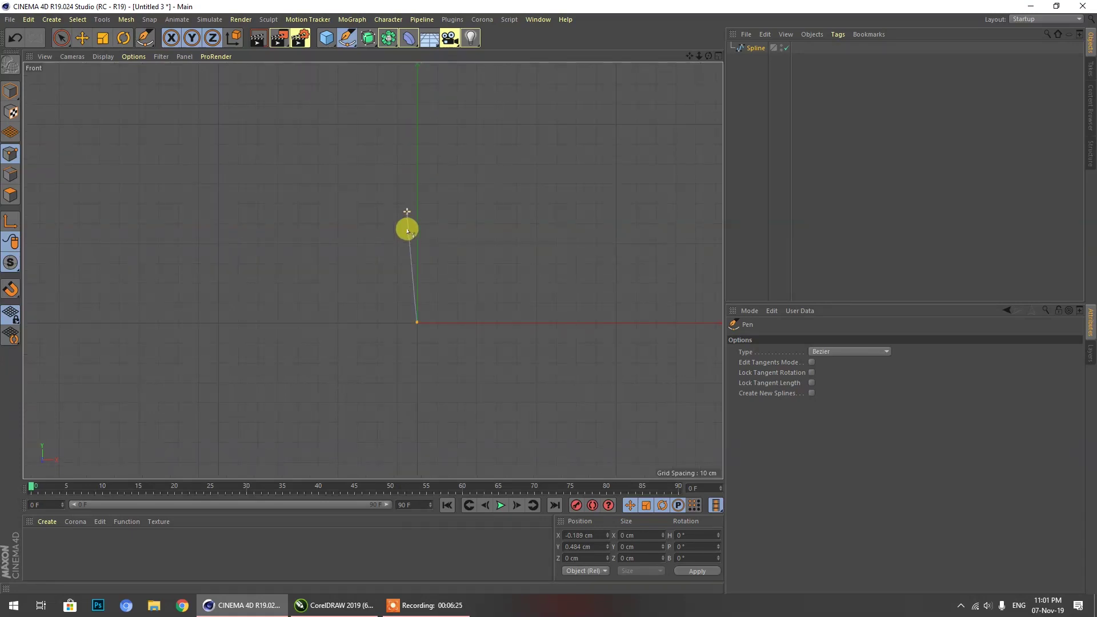
{"action": "left_click", "coordinate": [418, 82]}
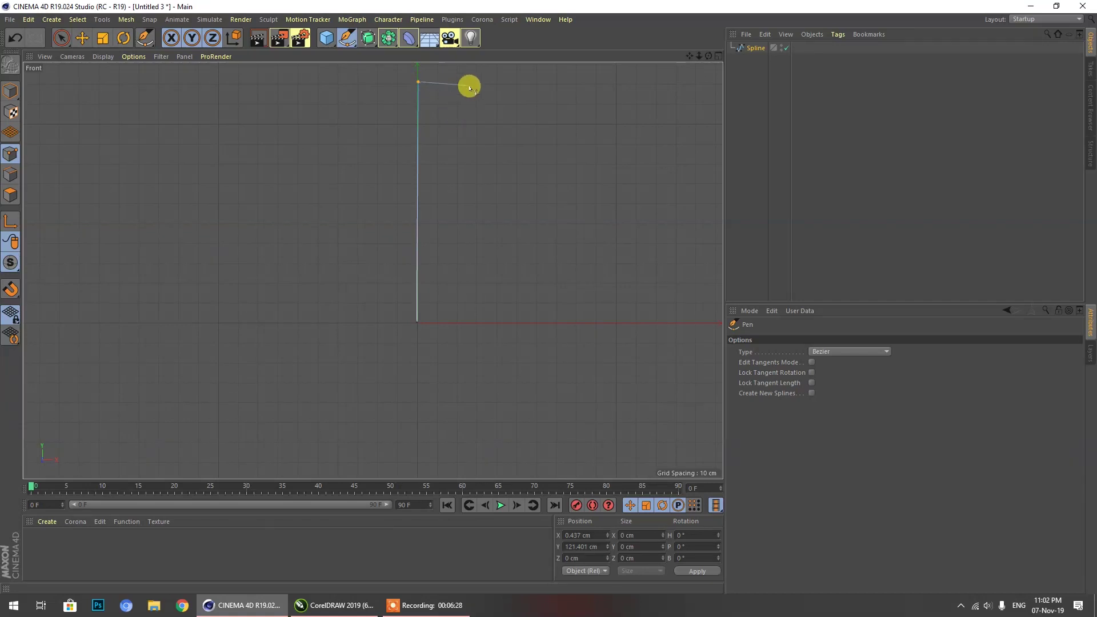
{"action": "left_click", "coordinate": [469, 85]}
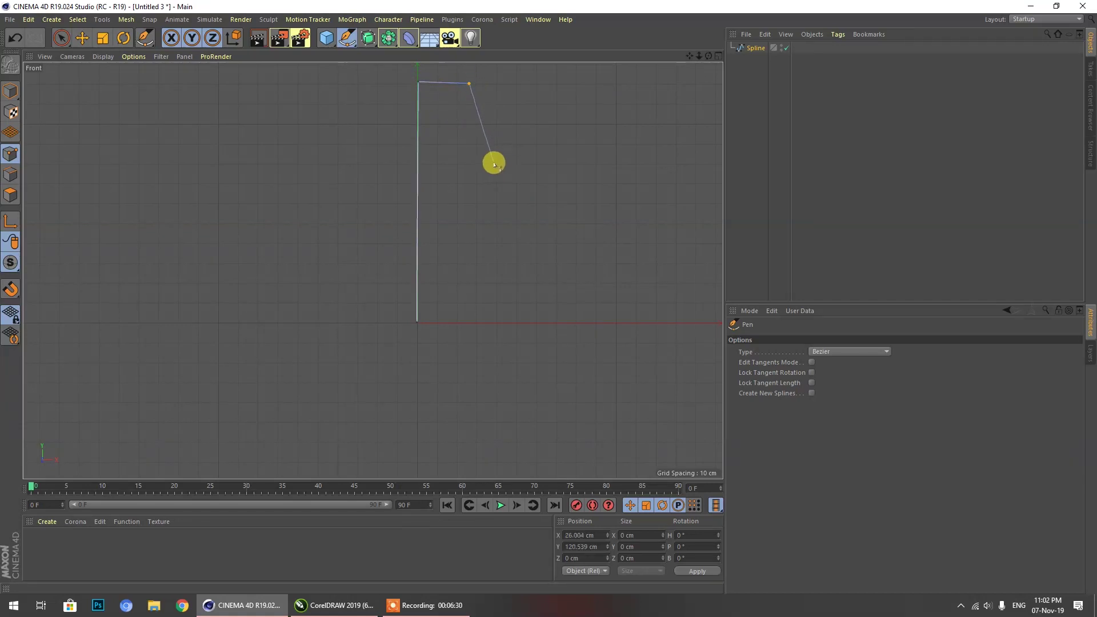
Continue the spline as a wavy, stepped moulding outline down to the horizontal axis and close it at the origin.
{"action": "left_click_drag", "start_coordinate": [489, 170], "coordinate": [474, 185]}
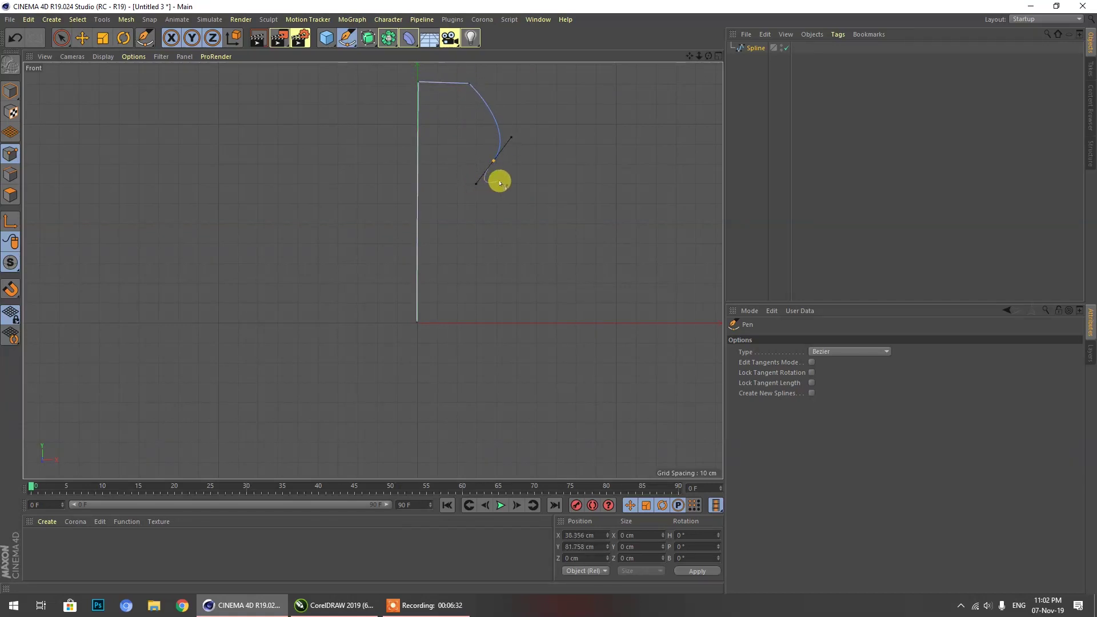
{"action": "left_click", "coordinate": [515, 192]}
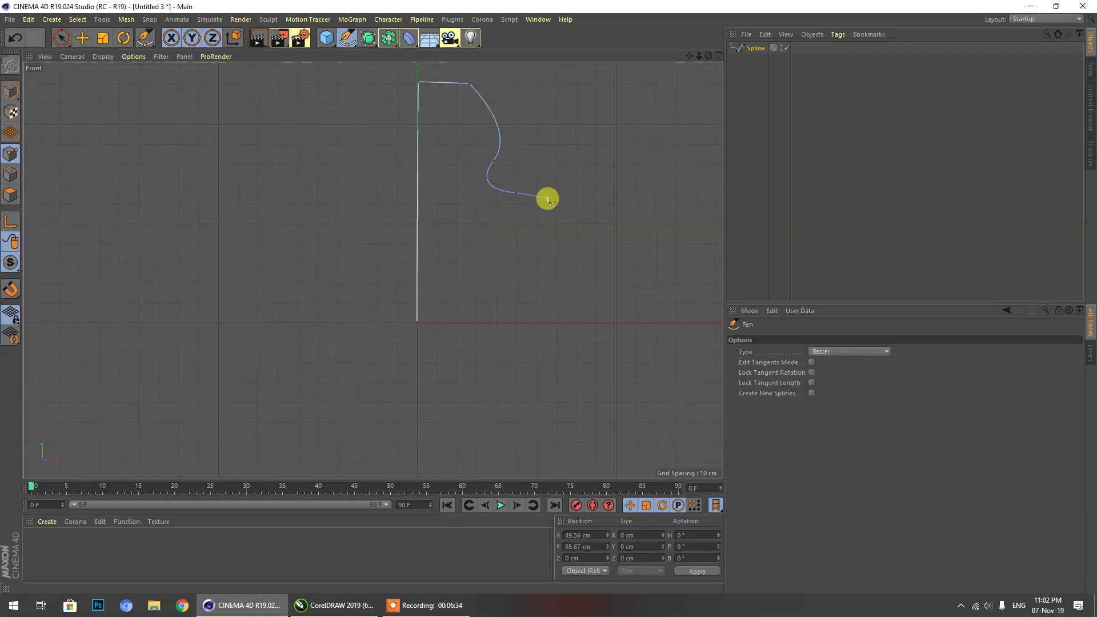
{"action": "left_click_drag", "start_coordinate": [545, 227], "coordinate": [545, 224]}
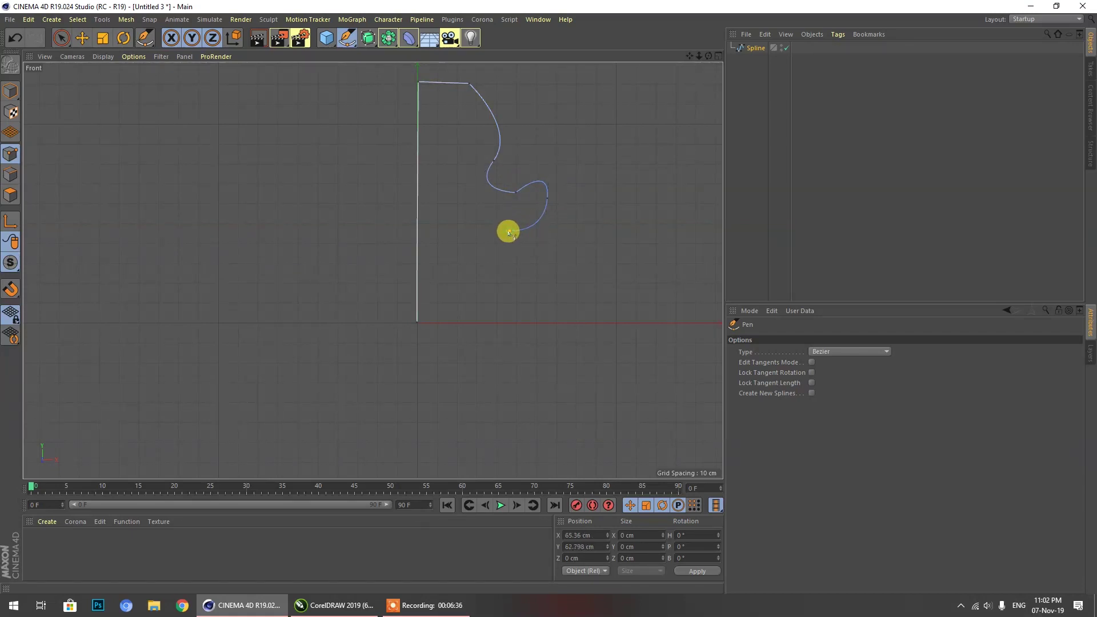
{"action": "left_click", "coordinate": [509, 231]}
{"action": "left_click", "coordinate": [559, 249]}
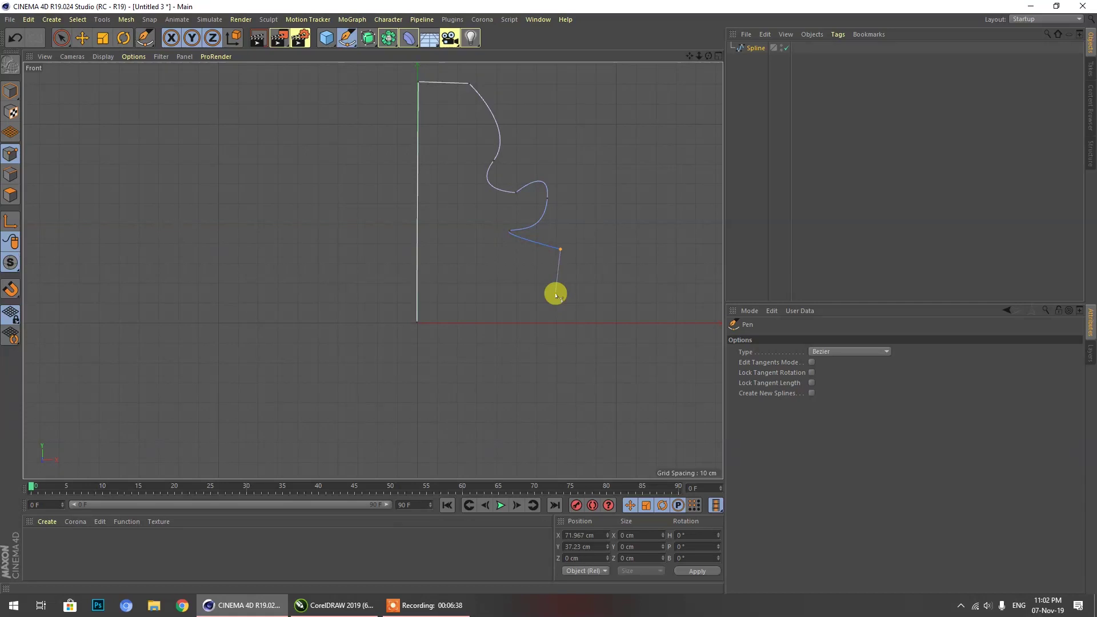
{"action": "left_click_drag", "start_coordinate": [551, 302], "coordinate": [534, 301]}
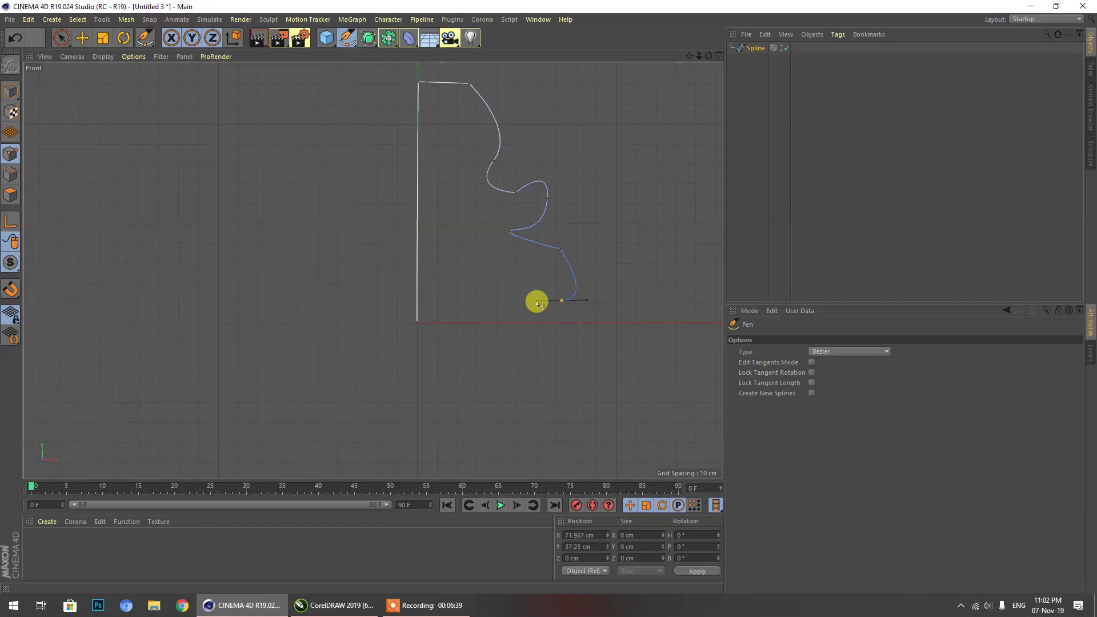
{"action": "left_click", "coordinate": [565, 324]}
{"action": "left_click", "coordinate": [417, 323]}
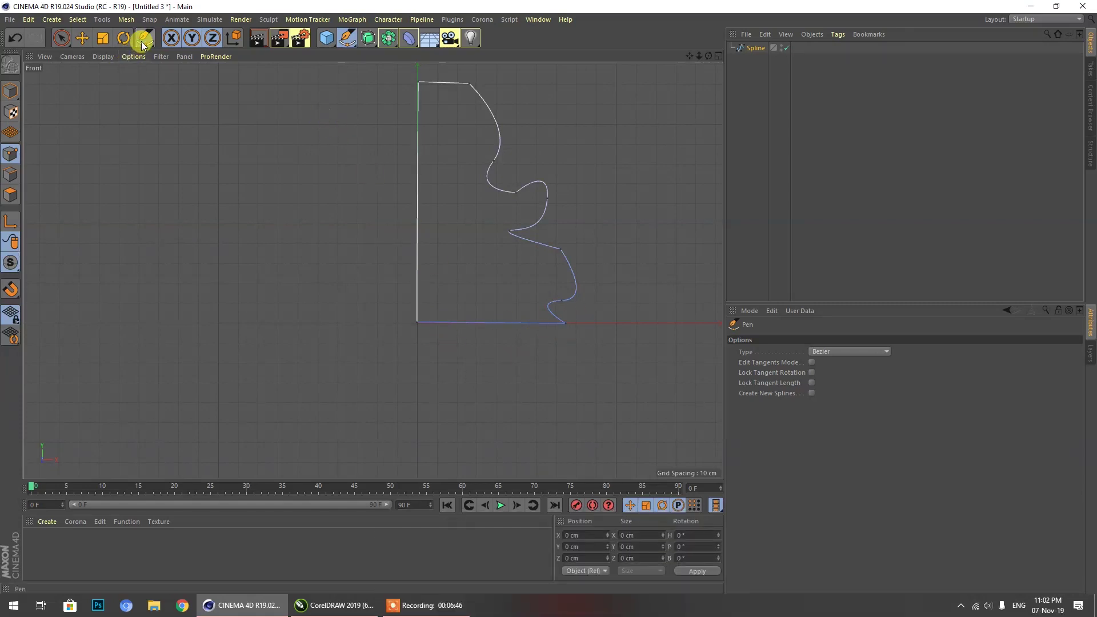
Apply soft interpolation to the spline's outer base corner and to the sharp inner notch point.
{"action": "left_click", "coordinate": [61, 38]}
{"action": "left_click", "coordinate": [563, 323]}
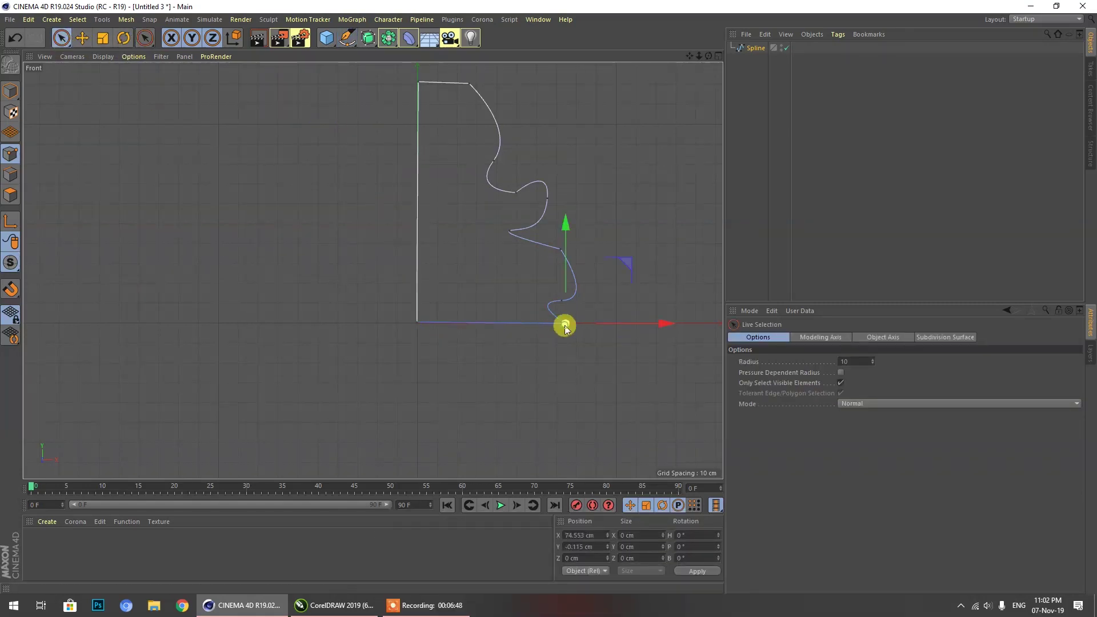
{"action": "right_click", "coordinate": [564, 322]}
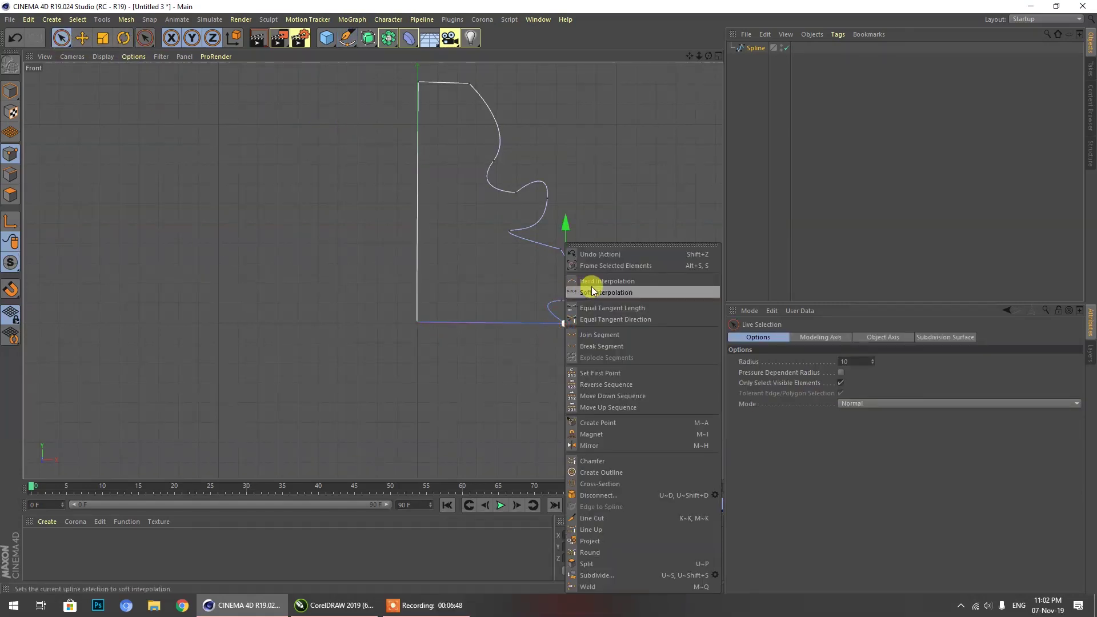
{"action": "left_click", "coordinate": [620, 293]}
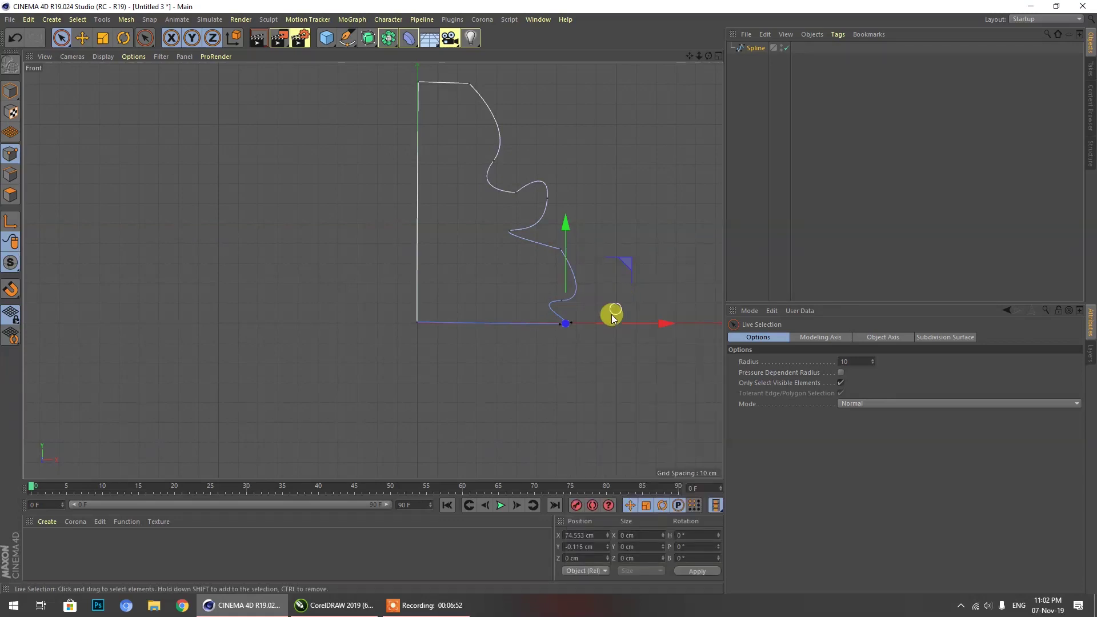
{"action": "left_click", "coordinate": [508, 233]}
{"action": "right_click", "coordinate": [508, 232]}
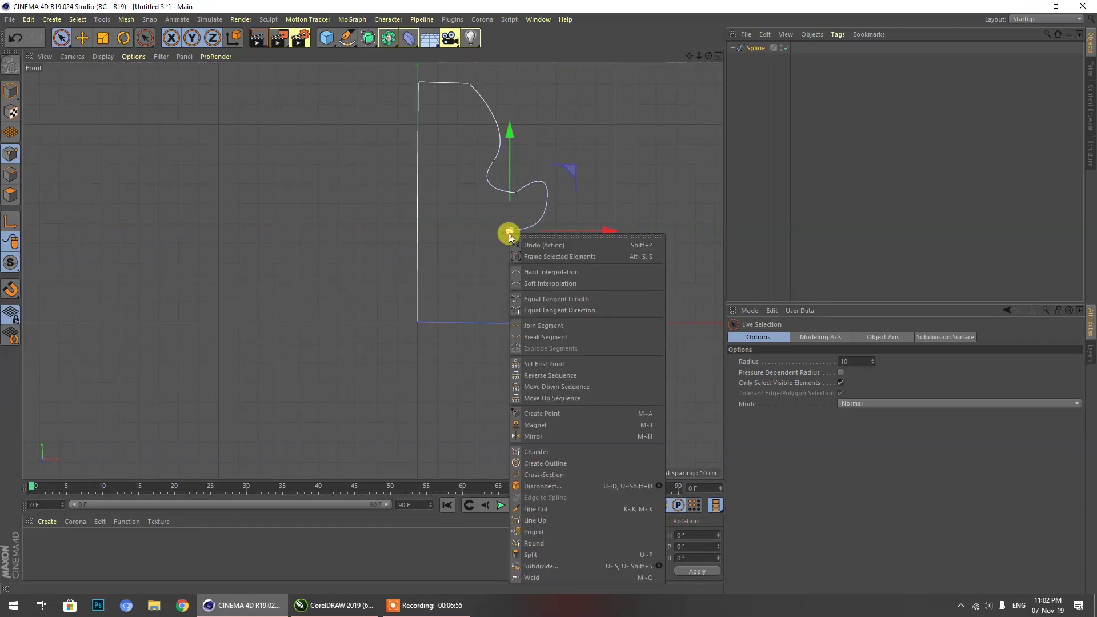
{"action": "left_click", "coordinate": [538, 283]}
Move the softened notch point outward and slightly down to about X 56.6 cm, Y 45.5 cm.
{"action": "scroll", "coordinate": [509, 225], "scroll_direction": "up", "scroll_amount": 10}
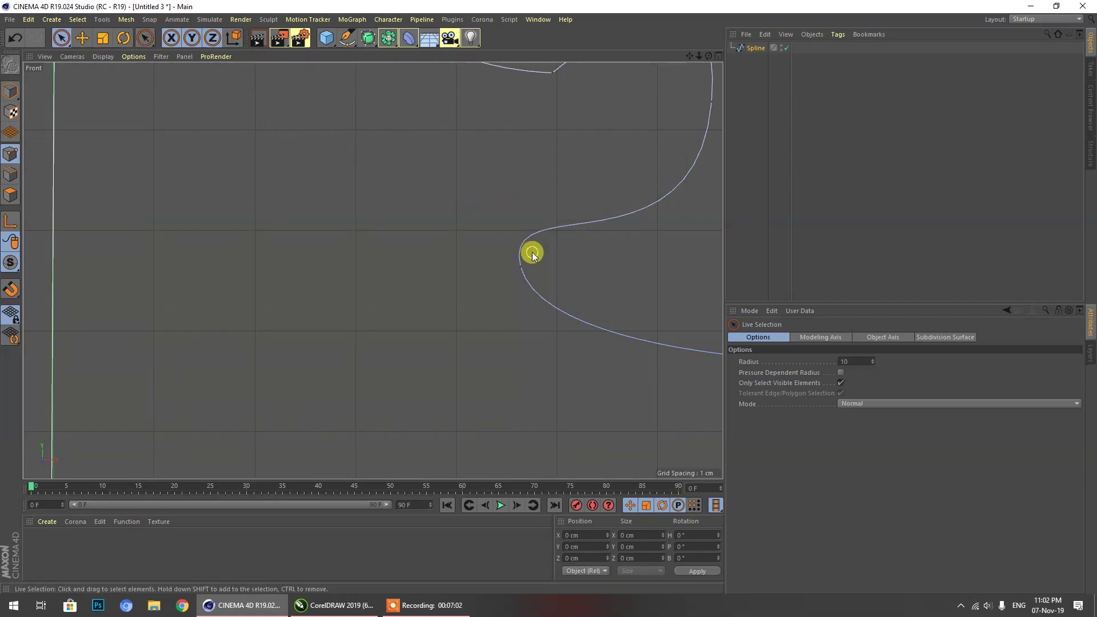
{"action": "left_click", "coordinate": [521, 267]}
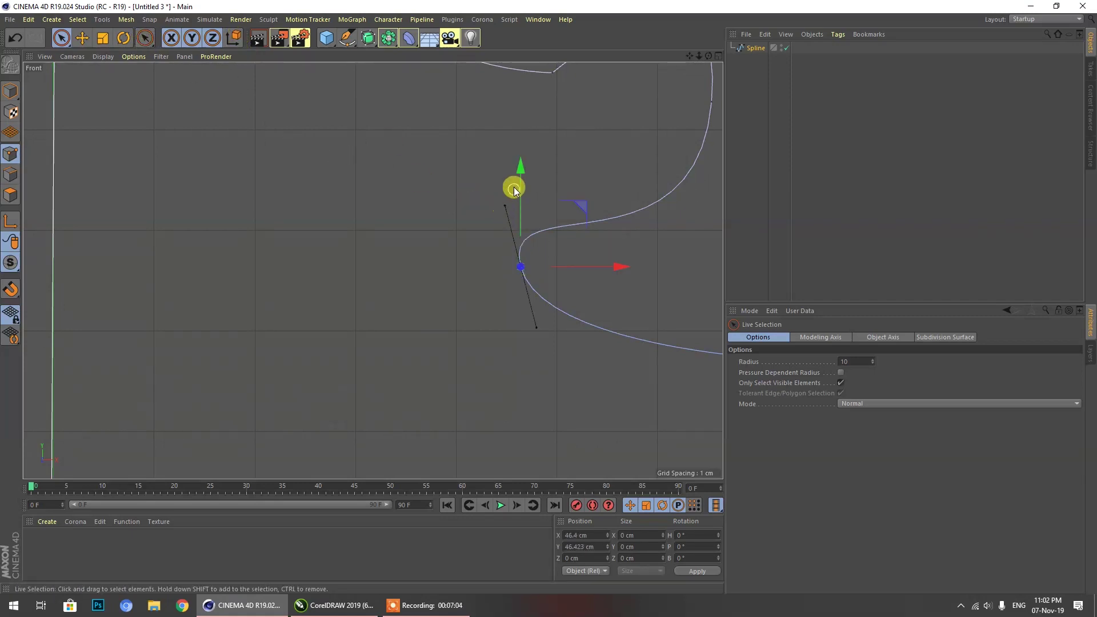
{"action": "left_click_drag", "start_coordinate": [518, 167], "coordinate": [521, 185]}
{"action": "left_click_drag", "start_coordinate": [611, 273], "coordinate": [720, 285]}
{"action": "scroll", "coordinate": [403, 275], "scroll_direction": "down", "scroll_amount": 5}
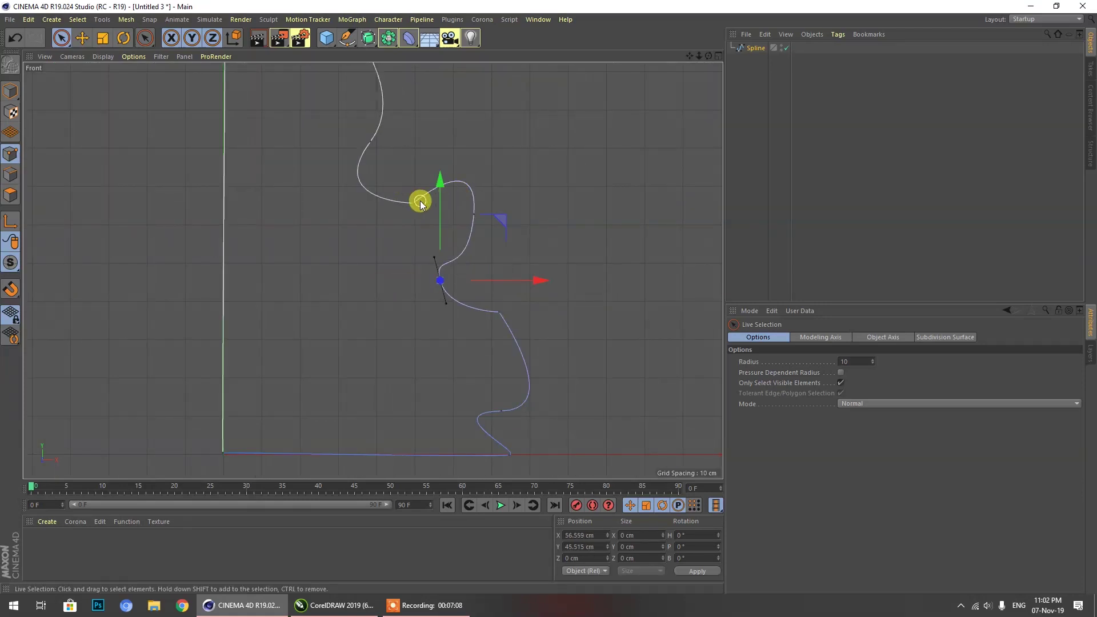
Move the spline point above the upper bulge to about X 44 cm, Y 68.8 cm.
{"action": "left_click", "coordinate": [414, 201]}
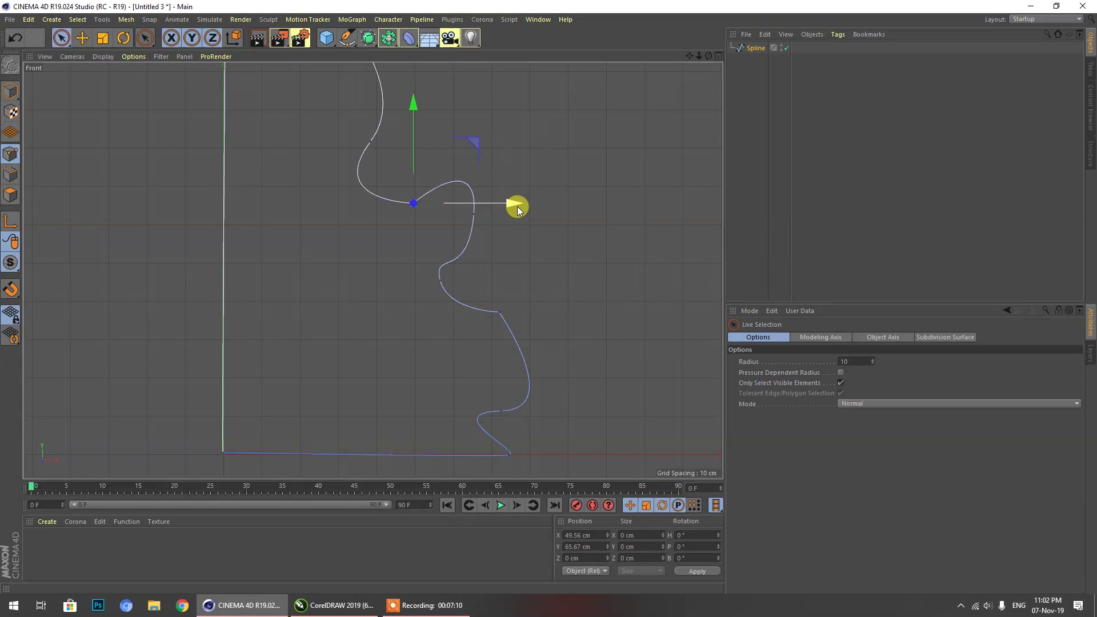
{"action": "left_click_drag", "start_coordinate": [416, 121], "coordinate": [417, 111]}
{"action": "left_click_drag", "start_coordinate": [509, 191], "coordinate": [492, 196]}
{"action": "scroll", "coordinate": [502, 296], "scroll_direction": "down", "scroll_amount": 5}
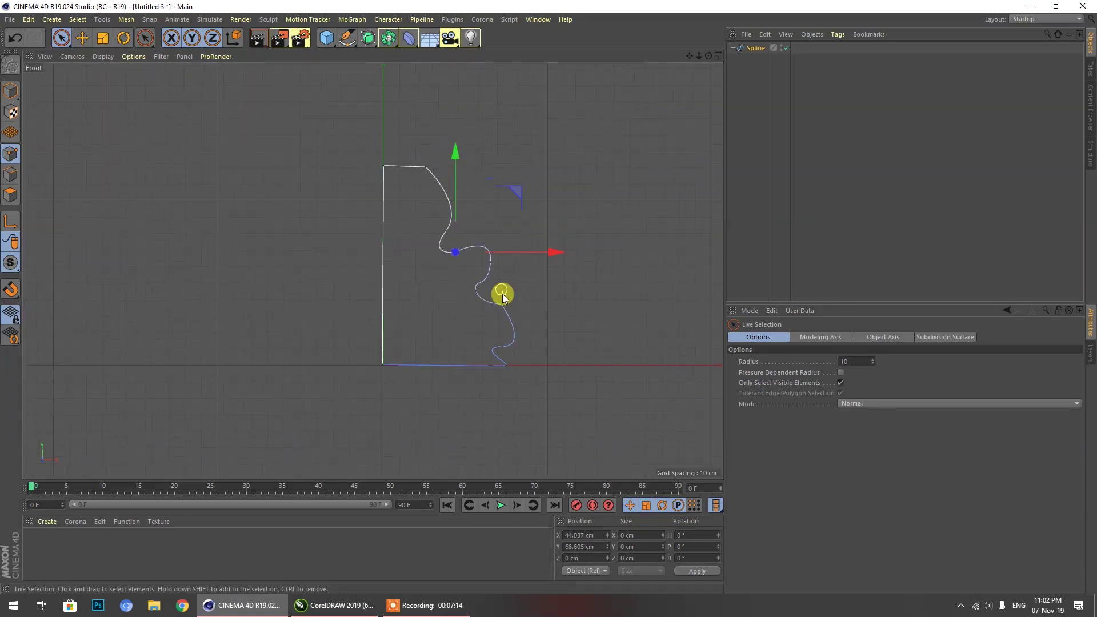
Add a Rectangle spline to the scene, try moving it diagonally, and undo the move.
{"action": "left_click", "coordinate": [83, 39]}
{"action": "scroll", "coordinate": [442, 292], "scroll_direction": "down", "scroll_amount": 5}
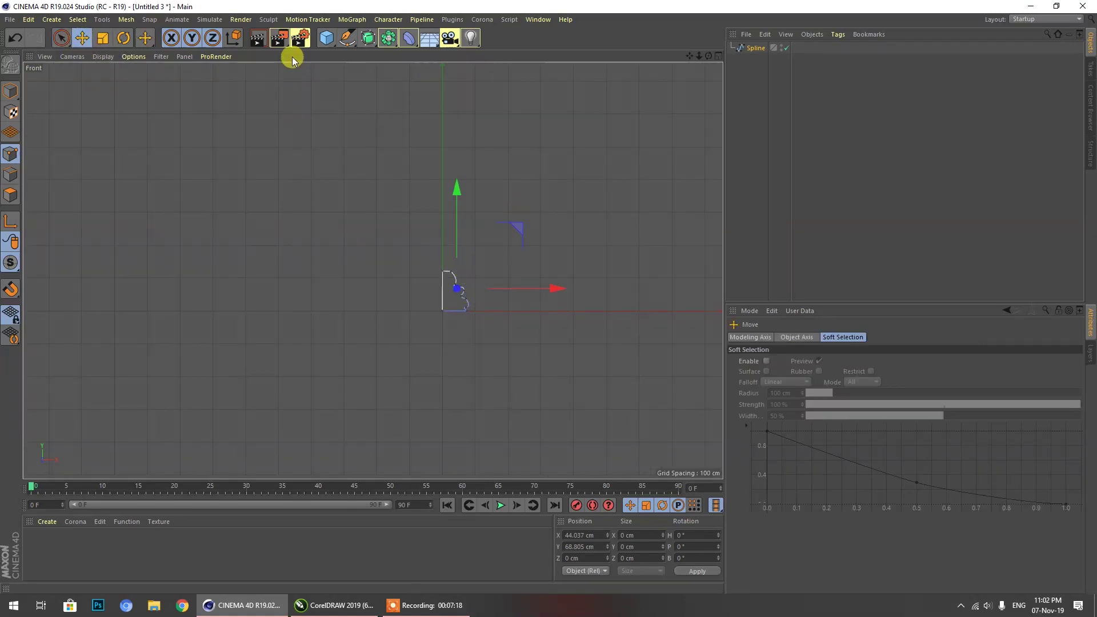
{"action": "left_click", "coordinate": [326, 39]}
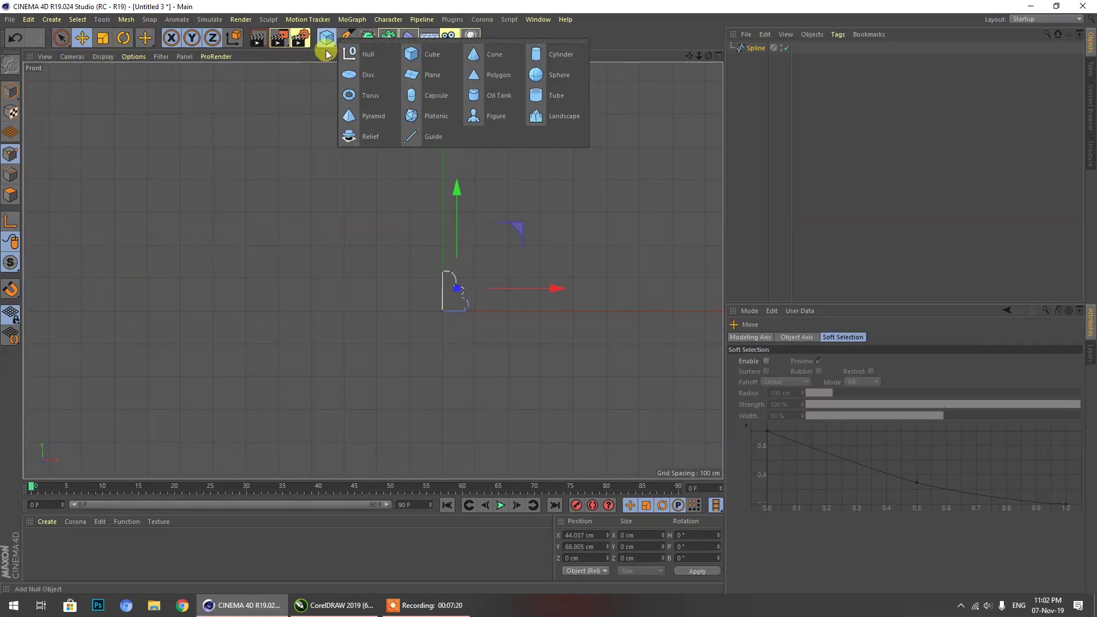
{"action": "left_click", "coordinate": [347, 39]}
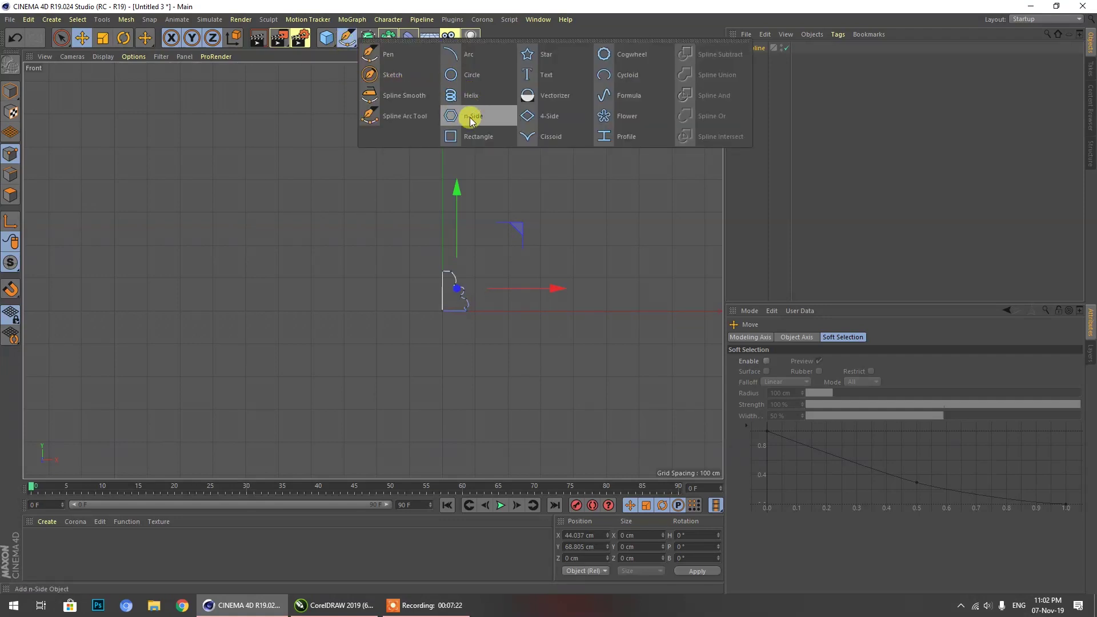
{"action": "left_click", "coordinate": [471, 137]}
{"action": "left_click_drag", "start_coordinate": [503, 249], "coordinate": [531, 205]}
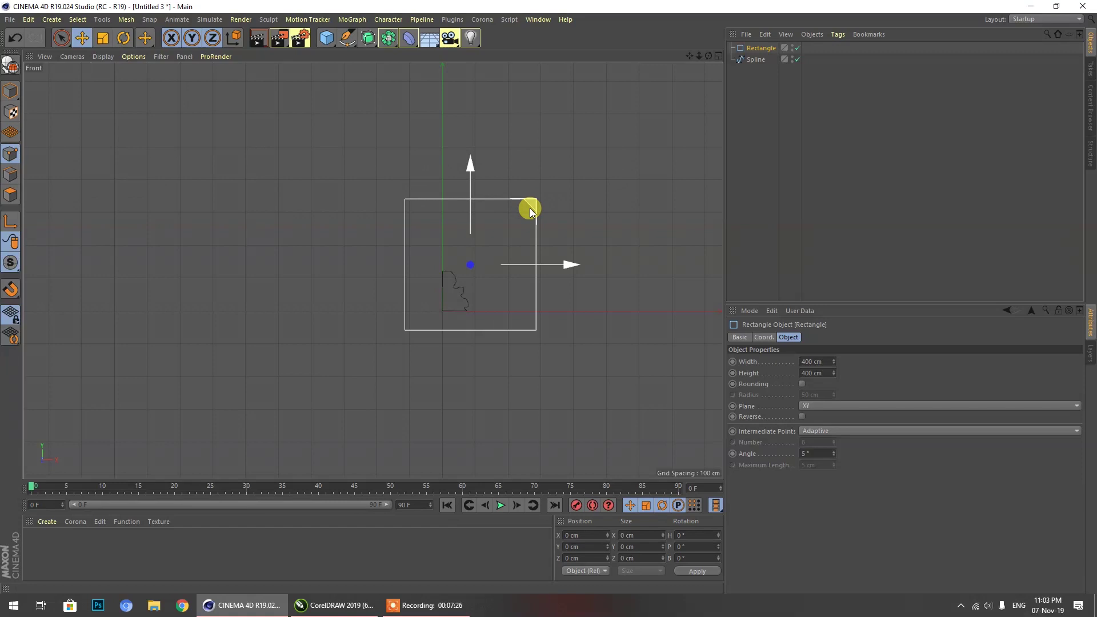
{"action": "key", "text": "ctrl+z"}
Scale the Rectangle spline up uniformly and switch to the Perspective view.
{"action": "left_click", "coordinate": [103, 38]}
{"action": "left_click_drag", "start_coordinate": [509, 248], "coordinate": [596, 166]}
{"action": "scroll", "coordinate": [452, 223], "scroll_direction": "down", "scroll_amount": 5}
{"action": "left_click_drag", "start_coordinate": [708, 56], "coordinate": [667, 69]}
{"action": "scroll", "coordinate": [438, 186], "scroll_direction": "down", "scroll_amount": 1}
{"action": "middle_click", "coordinate": [439, 188]}
{"action": "middle_click", "coordinate": [251, 170]}
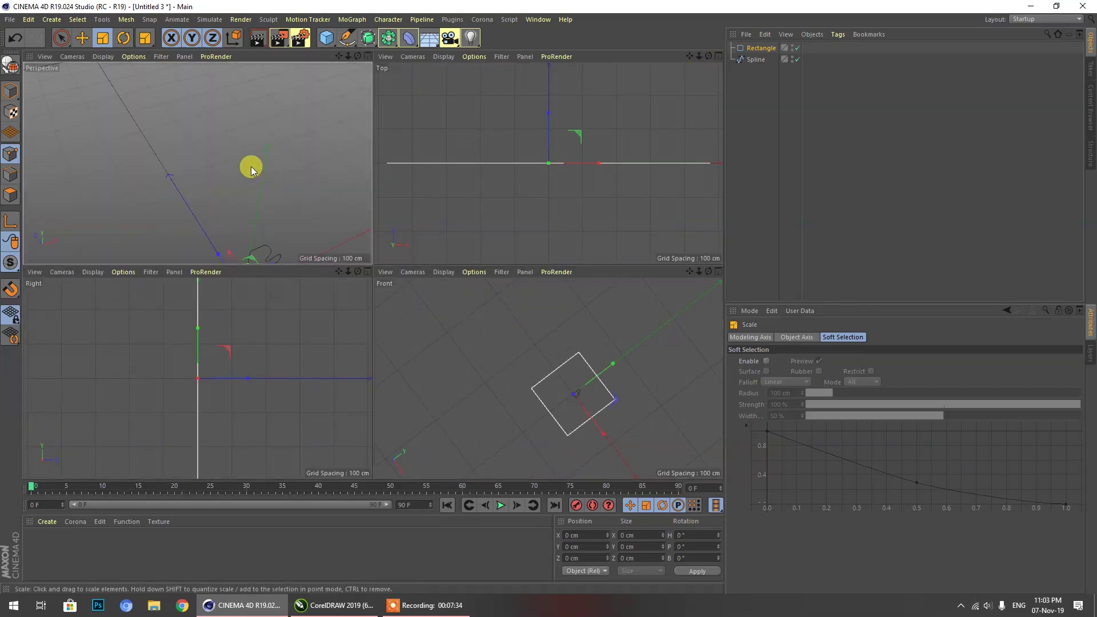
Add a Sweep generator and nest the Rectangle and the moulding Spline inside it.
{"action": "scroll", "coordinate": [272, 181], "scroll_direction": "down", "scroll_amount": 8}
{"action": "scroll", "coordinate": [417, 297], "scroll_direction": "up", "scroll_amount": 4}
{"action": "scroll", "coordinate": [377, 262], "scroll_direction": "down", "scroll_amount": 6}
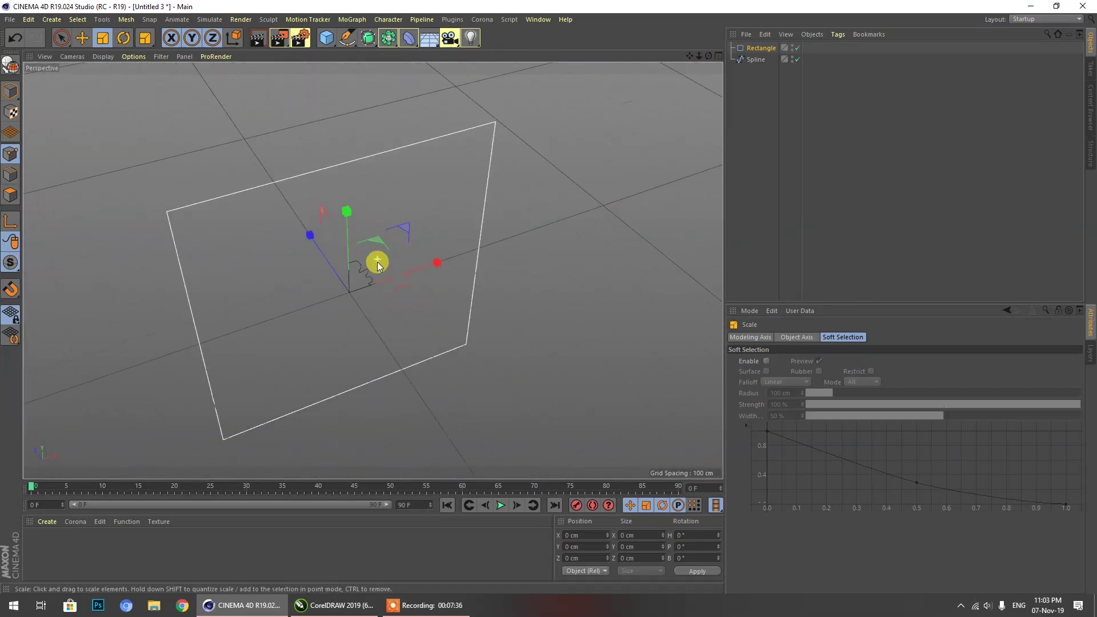
{"action": "left_click_drag", "start_coordinate": [368, 38], "coordinate": [368, 57]}
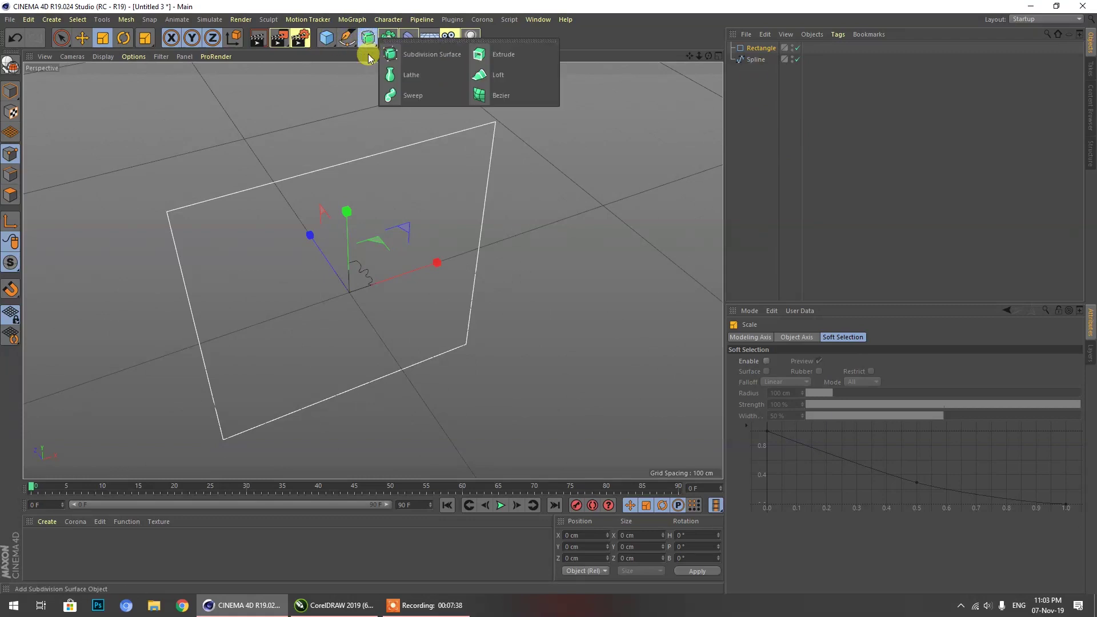
{"action": "left_click", "coordinate": [392, 98]}
{"action": "left_click_drag", "start_coordinate": [751, 74], "coordinate": [754, 52]}
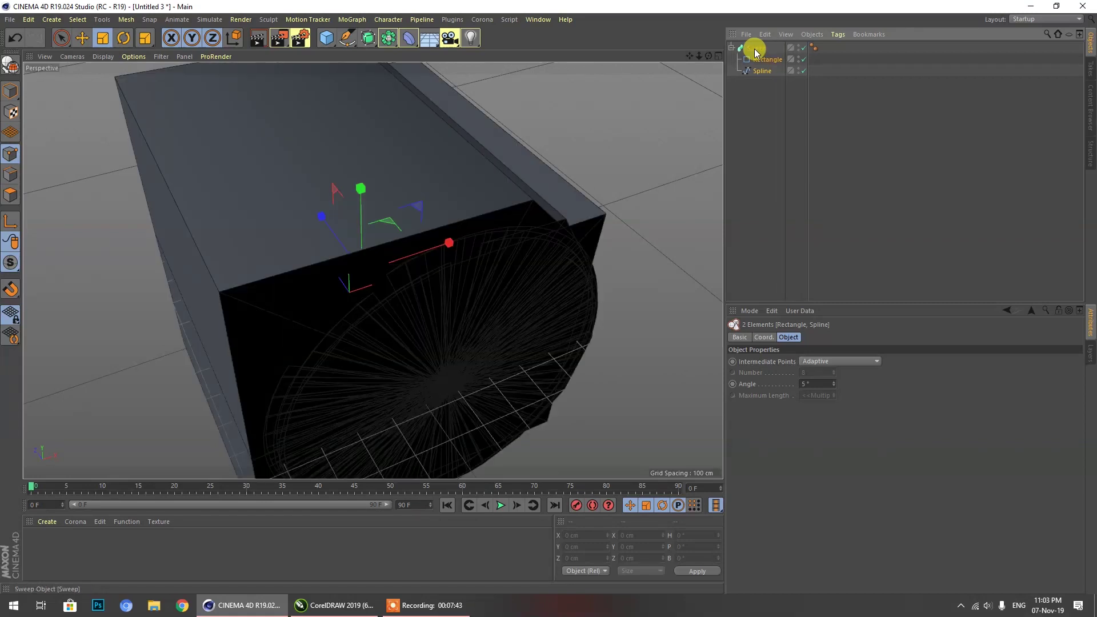
Reorder the Sweep's children so the moulding Spline sits above the Rectangle as the profile.
{"action": "left_click", "coordinate": [764, 87]}
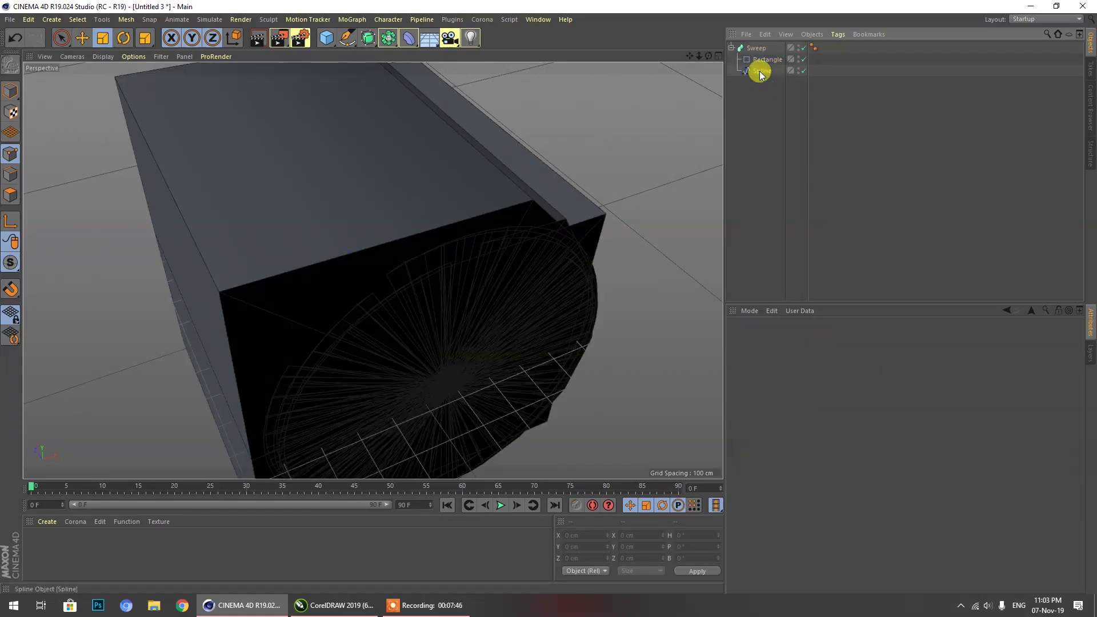
{"action": "left_click_drag", "start_coordinate": [763, 59], "coordinate": [560, 3]}
{"action": "left_click_drag", "start_coordinate": [371, 269], "coordinate": [320, 251]}
{"action": "mouse_move", "coordinate": [706, 57]}
{"action": "left_mouse_down"}
{"action": "mouse_move", "coordinate": [743, 75]}
{"action": "mouse_move", "coordinate": [725, 48]}
{"action": "left_mouse_up"}
{"action": "scroll", "coordinate": [449, 190], "scroll_direction": "down", "scroll_amount": 2}
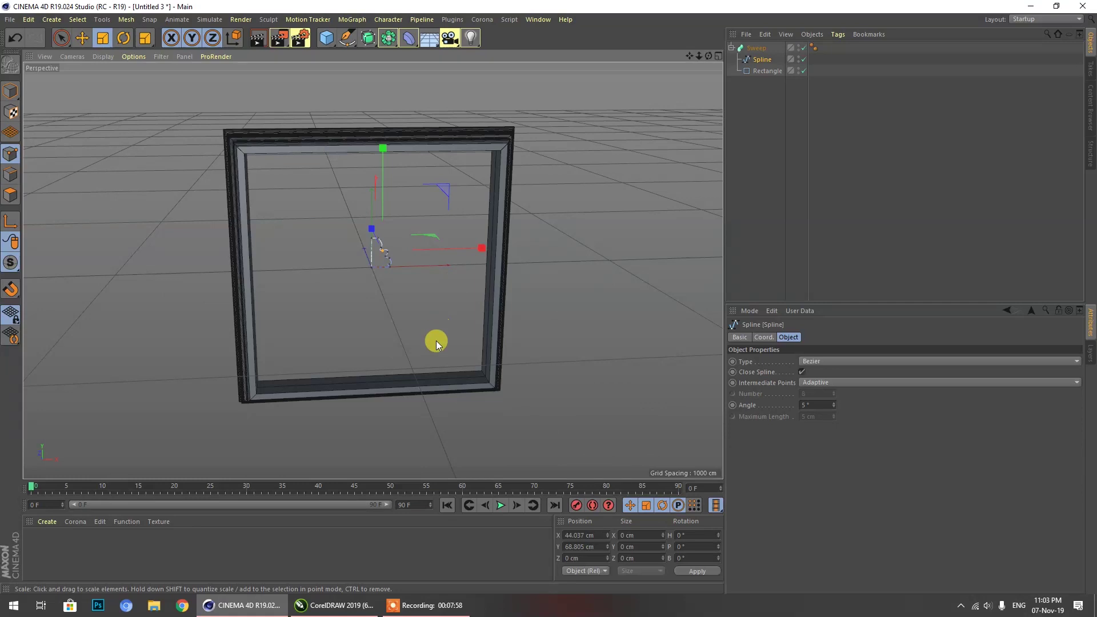
{"action": "scroll", "coordinate": [425, 365], "scroll_direction": "up", "scroll_amount": 2}
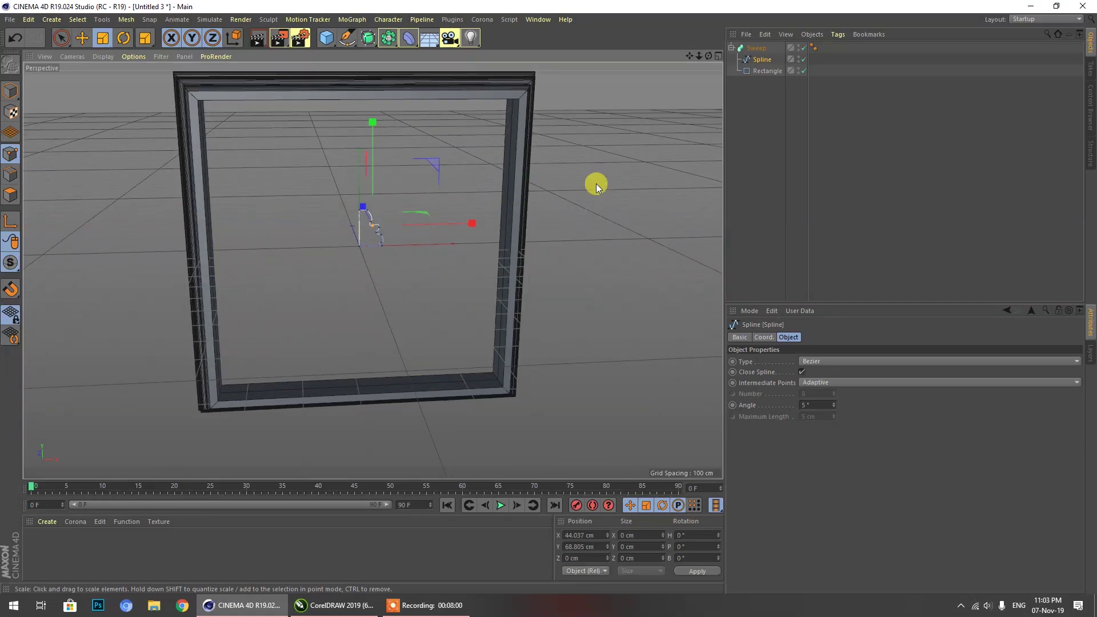
Set the Rectangle path's width to 656.974 cm to make the swept frame narrower.
{"action": "left_click", "coordinate": [755, 71]}
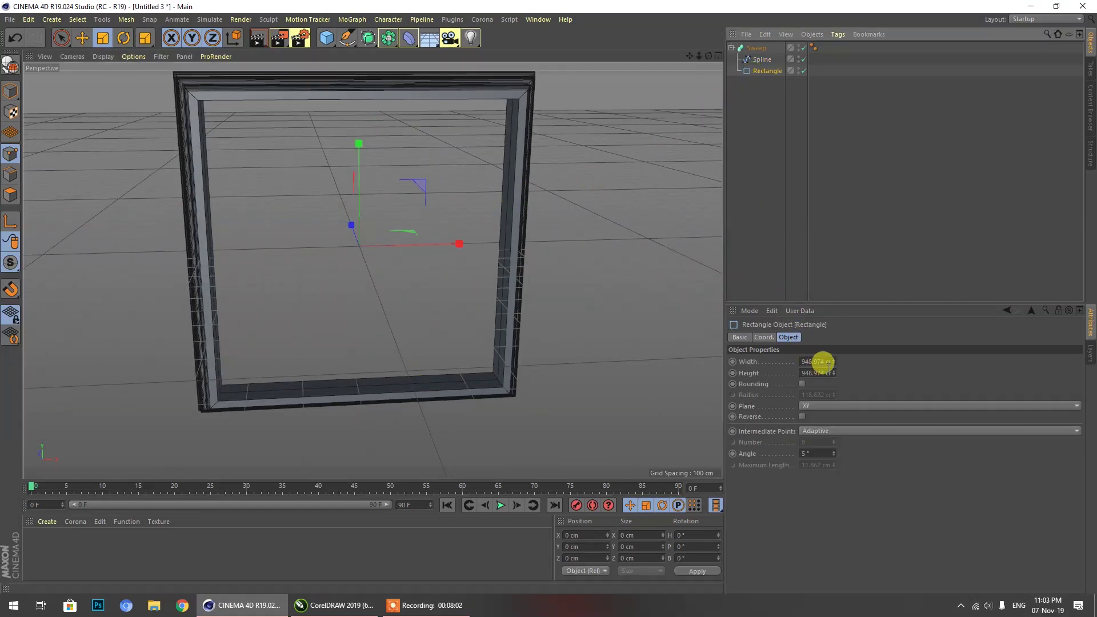
{"action": "mouse_move", "coordinate": [836, 365]}
{"action": "left_mouse_down"}
{"action": "mouse_move", "coordinate": [850, 345]}
{"action": "mouse_move", "coordinate": [847, 372]}
{"action": "left_mouse_up"}
{"action": "mouse_move", "coordinate": [707, 56]}
{"action": "left_mouse_down"}
{"action": "mouse_move", "coordinate": [729, 59]}
{"action": "mouse_move", "coordinate": [708, 64]}
{"action": "left_mouse_up"}
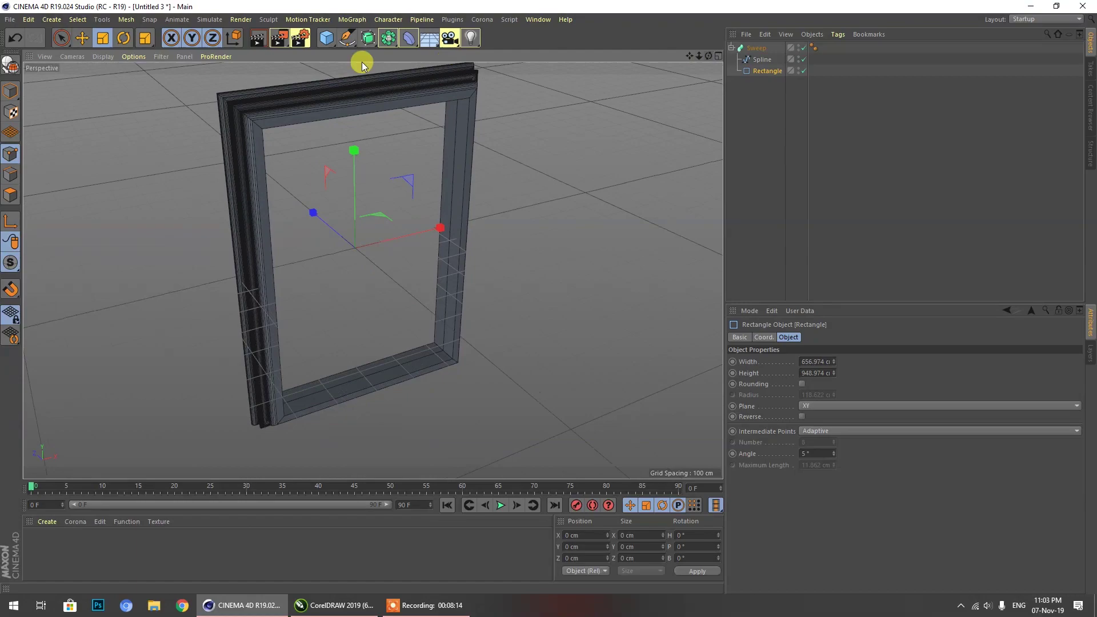
Add a Light to the scene, move it out in front of the frame and raise it.
{"action": "scroll", "coordinate": [234, 107], "scroll_direction": "up", "scroll_amount": 4}
{"action": "scroll", "coordinate": [234, 107], "scroll_direction": "up", "scroll_amount": 5}
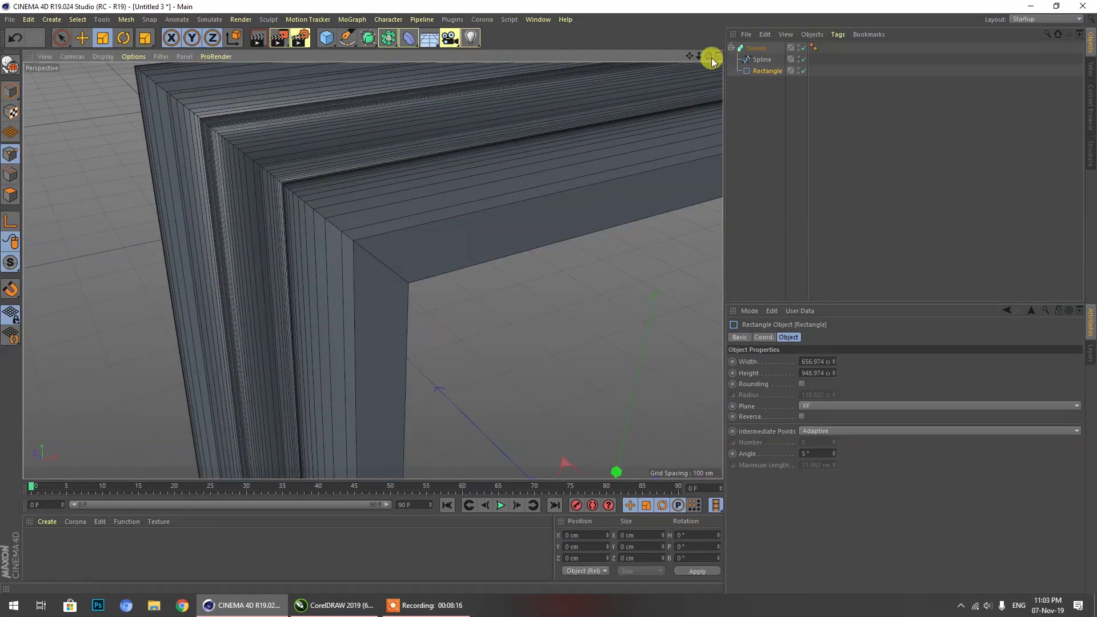
{"action": "mouse_move", "coordinate": [708, 56]}
{"action": "left_mouse_down"}
{"action": "mouse_move", "coordinate": [728, 59]}
{"action": "mouse_move", "coordinate": [700, 51]}
{"action": "mouse_move", "coordinate": [709, 56]}
{"action": "left_mouse_up"}
{"action": "scroll", "coordinate": [422, 153], "scroll_direction": "down", "scroll_amount": 3}
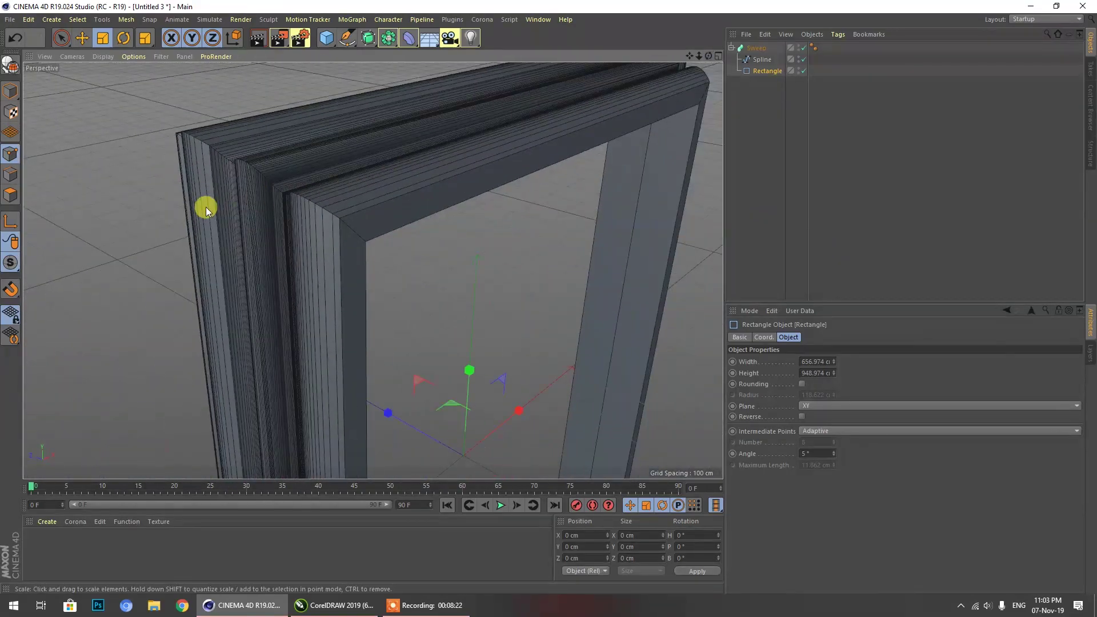
{"action": "scroll", "coordinate": [203, 211], "scroll_direction": "down", "scroll_amount": 5}
{"action": "left_click_drag", "start_coordinate": [708, 55], "coordinate": [721, 63]}
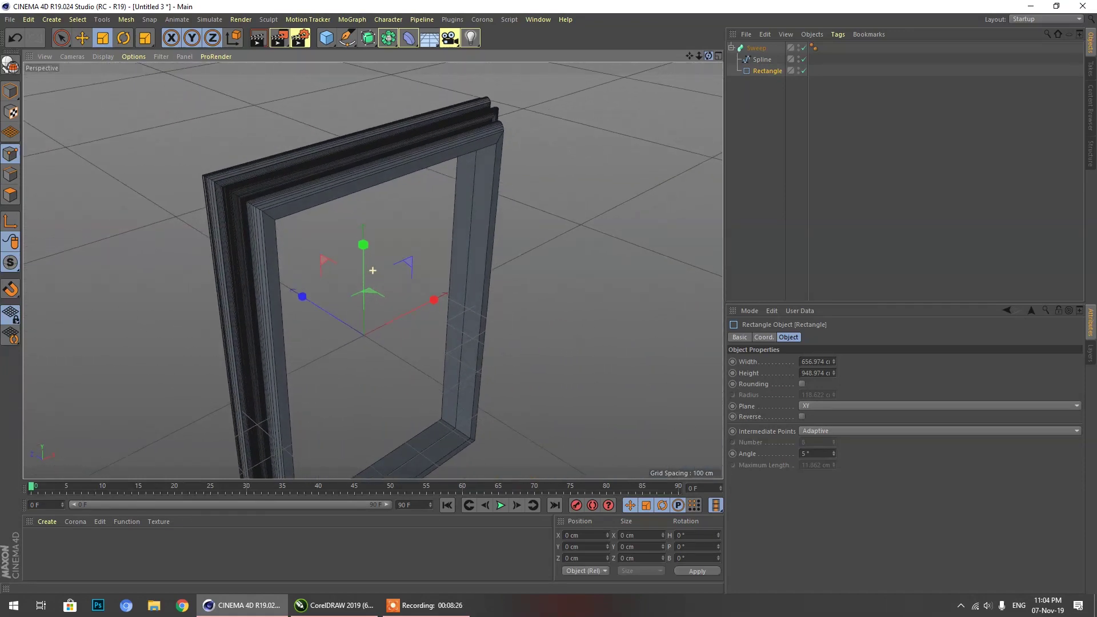
{"action": "left_click", "coordinate": [469, 38]}
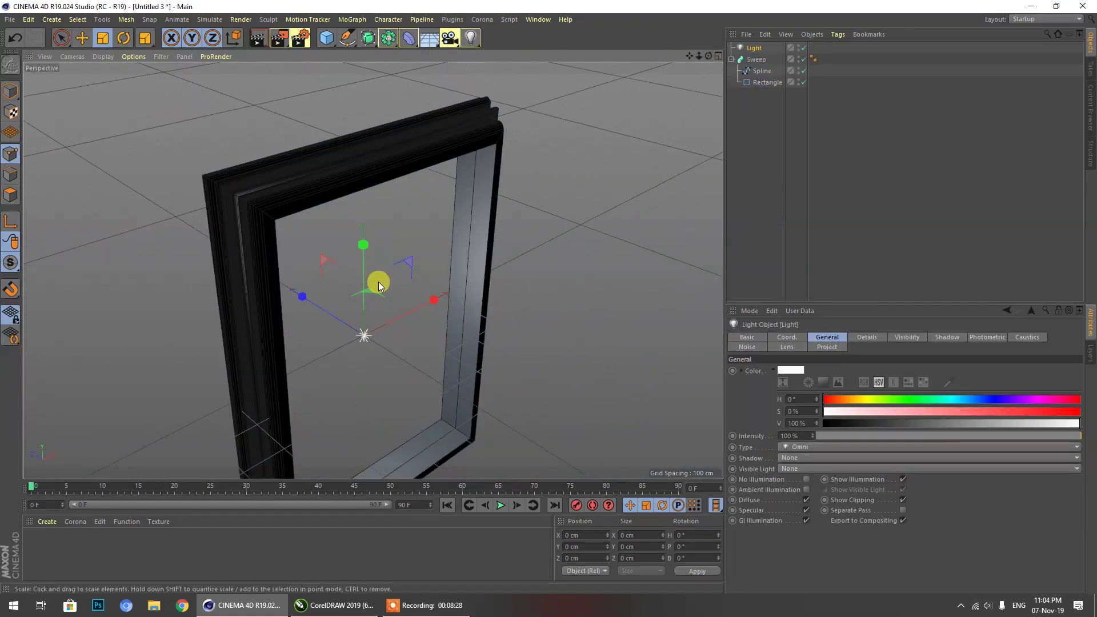
{"action": "left_click", "coordinate": [82, 38]}
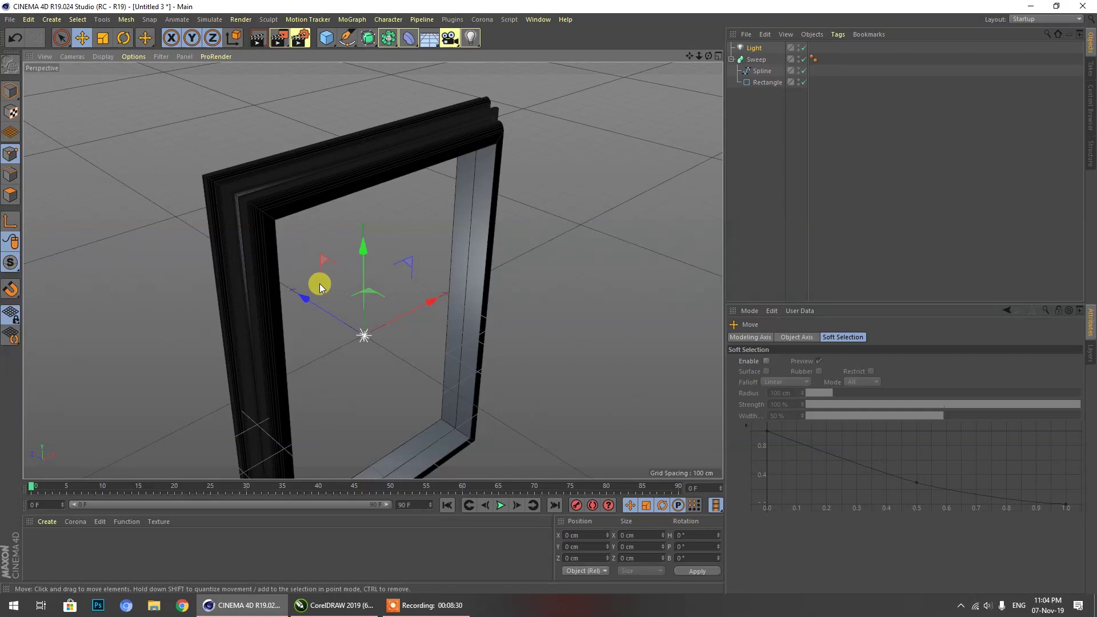
{"action": "left_click_drag", "start_coordinate": [307, 293], "coordinate": [643, 421]}
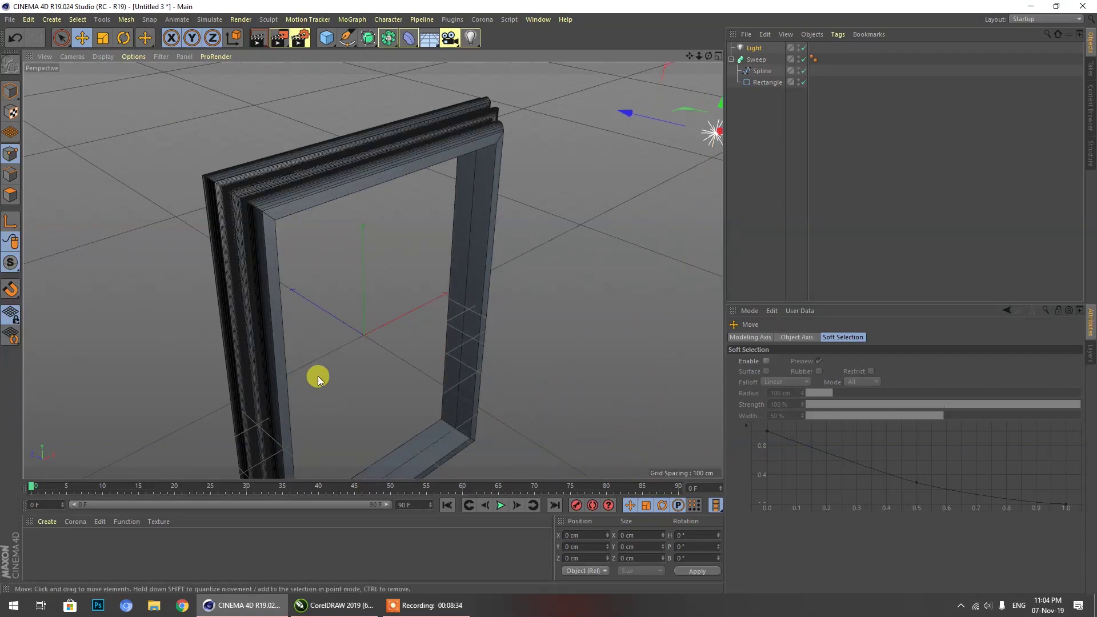
Display the viewport in Gouraud Shading and move the light about 512 cm along X back toward the frame.
{"action": "left_click", "coordinate": [103, 57]}
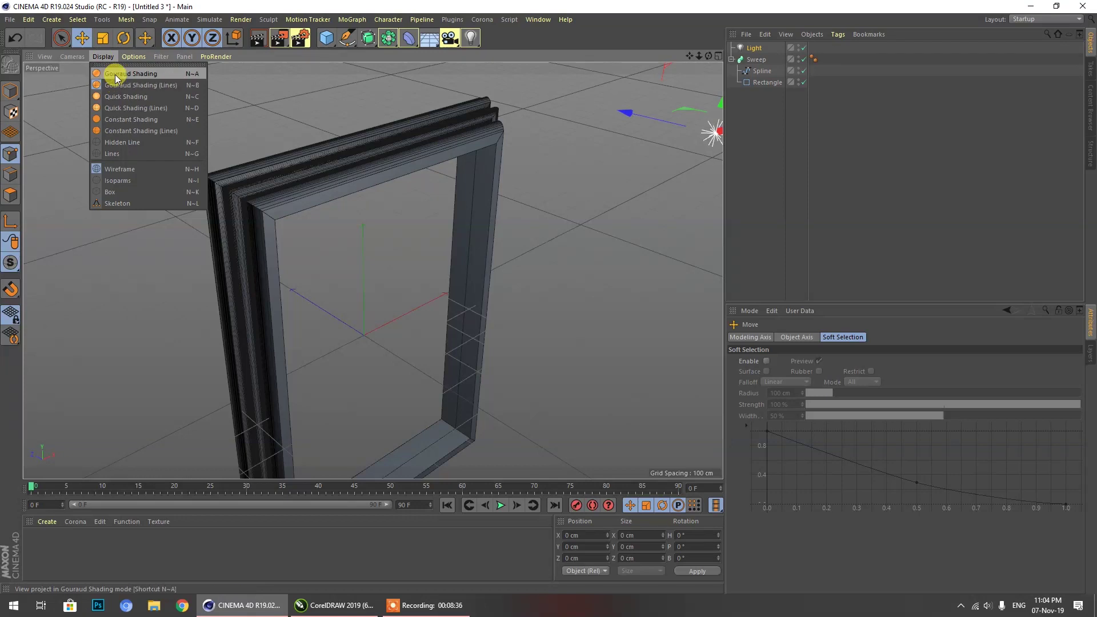
{"action": "left_click", "coordinate": [115, 75]}
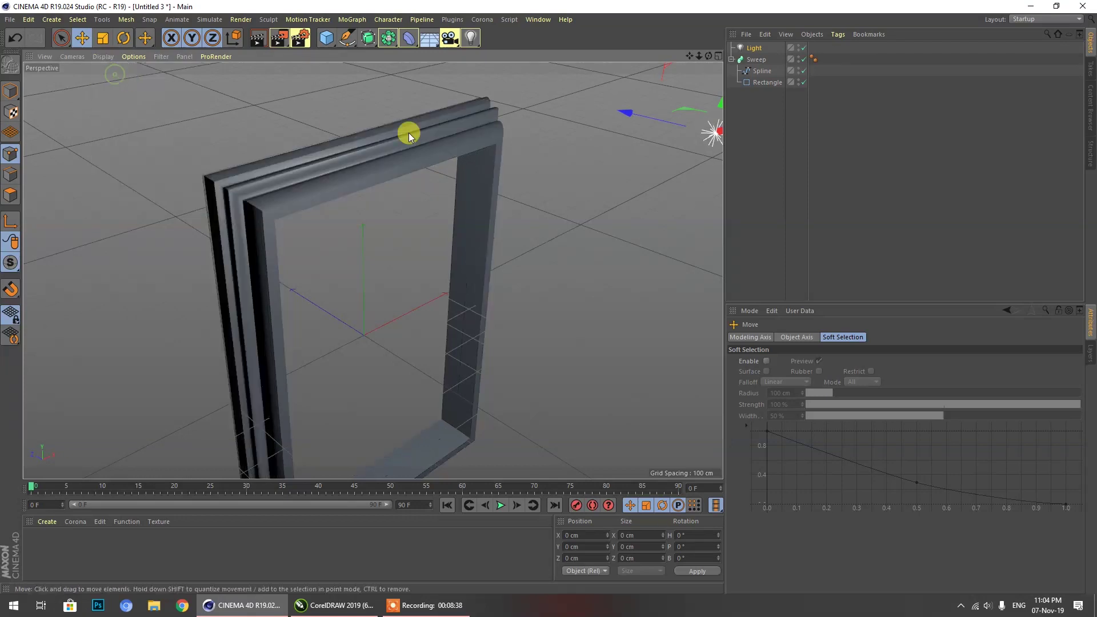
{"action": "scroll", "coordinate": [331, 200], "scroll_direction": "down", "scroll_amount": 2}
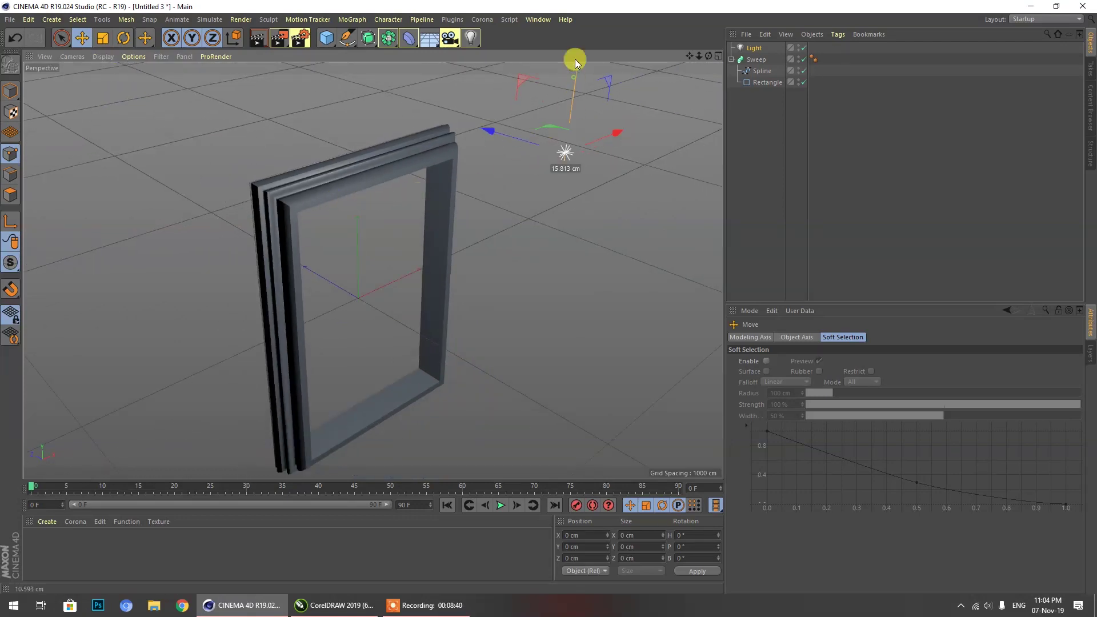
{"action": "scroll", "coordinate": [477, 246], "scroll_direction": "down", "scroll_amount": 2}
{"action": "left_click_drag", "start_coordinate": [594, 129], "coordinate": [504, 153]}
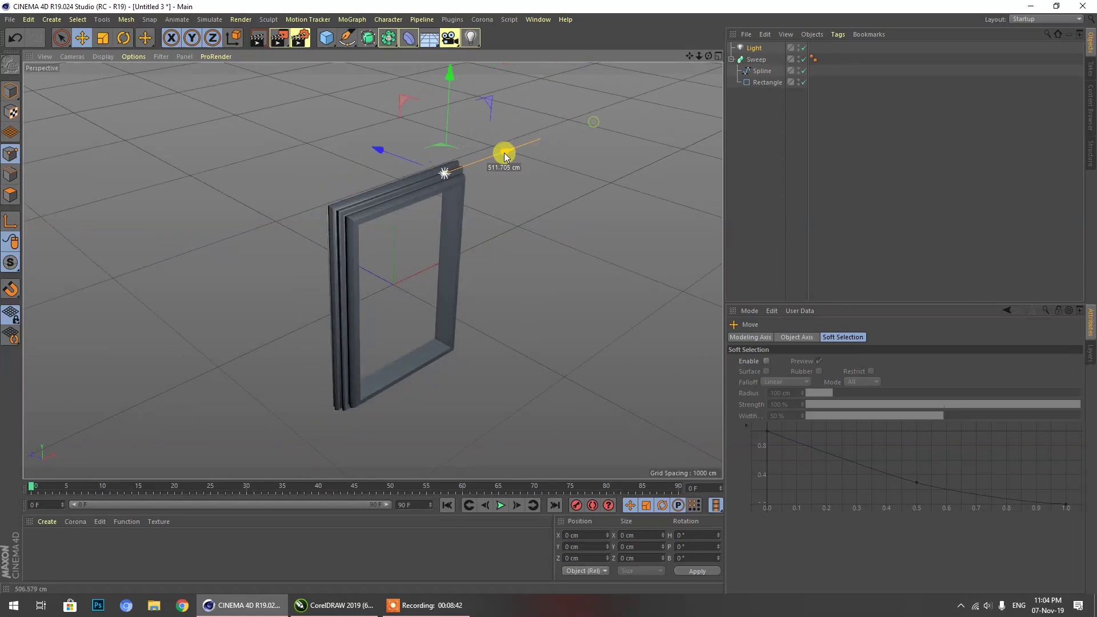
Create a bright yellow material with 100% saturation and 100% value and apply it to the swept frame.
{"action": "double_click", "coordinate": [135, 544]}
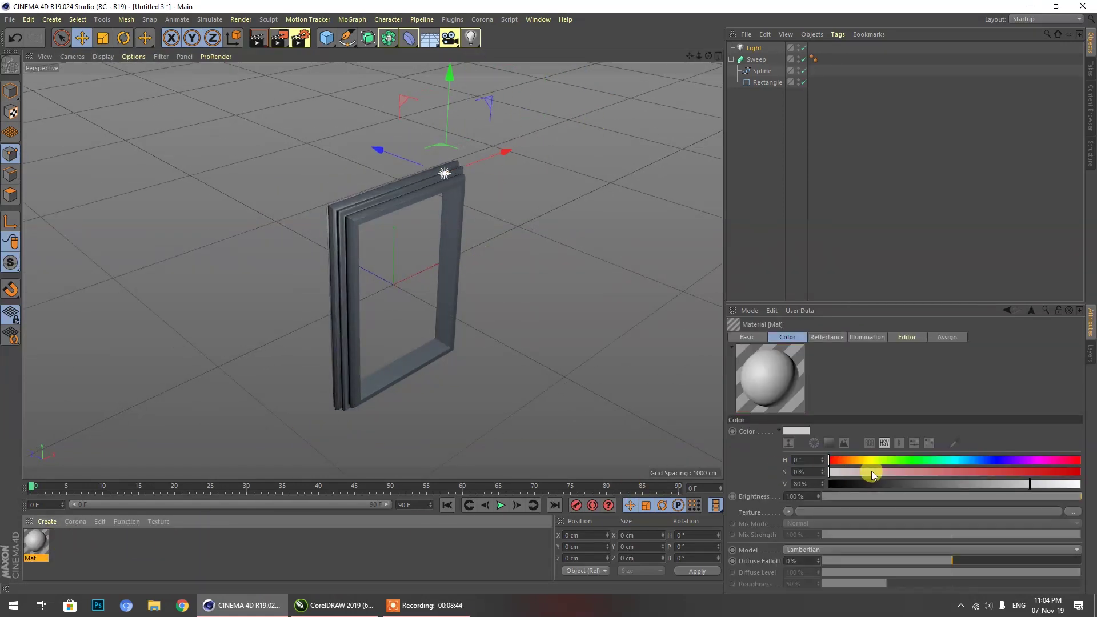
{"action": "left_click", "coordinate": [861, 460]}
{"action": "left_click_drag", "start_coordinate": [1047, 473], "coordinate": [1080, 482]}
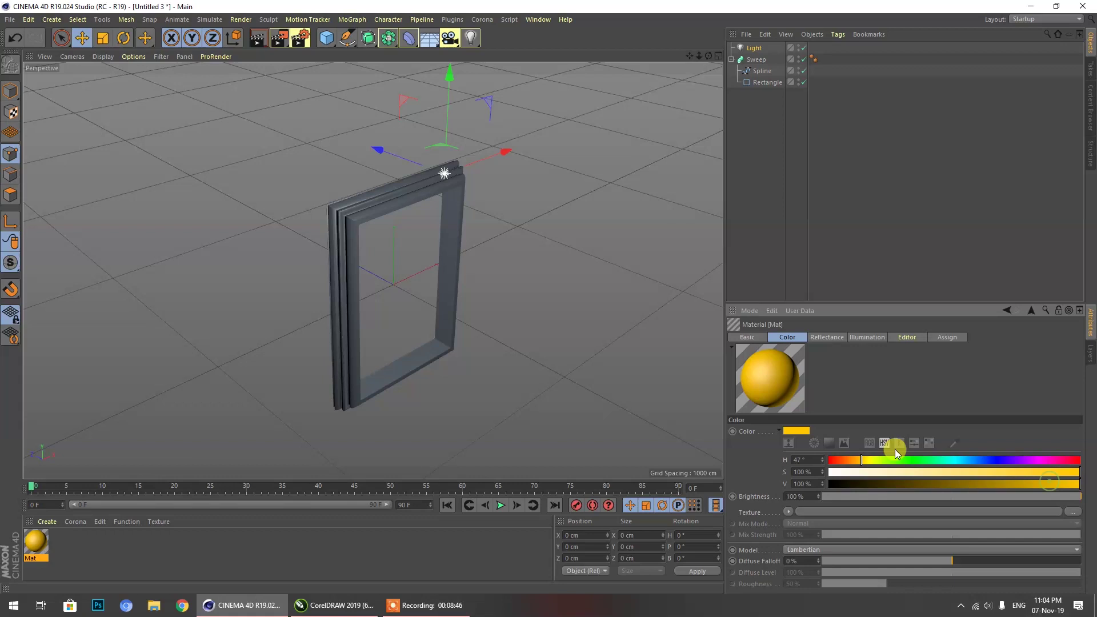
{"action": "left_click_drag", "start_coordinate": [869, 460], "coordinate": [872, 460]}
{"action": "left_click_drag", "start_coordinate": [34, 543], "coordinate": [364, 211]}
Move the light along Z toward the frame and raise it well above the frame's top.
{"action": "scroll", "coordinate": [365, 209], "scroll_direction": "up", "scroll_amount": 5}
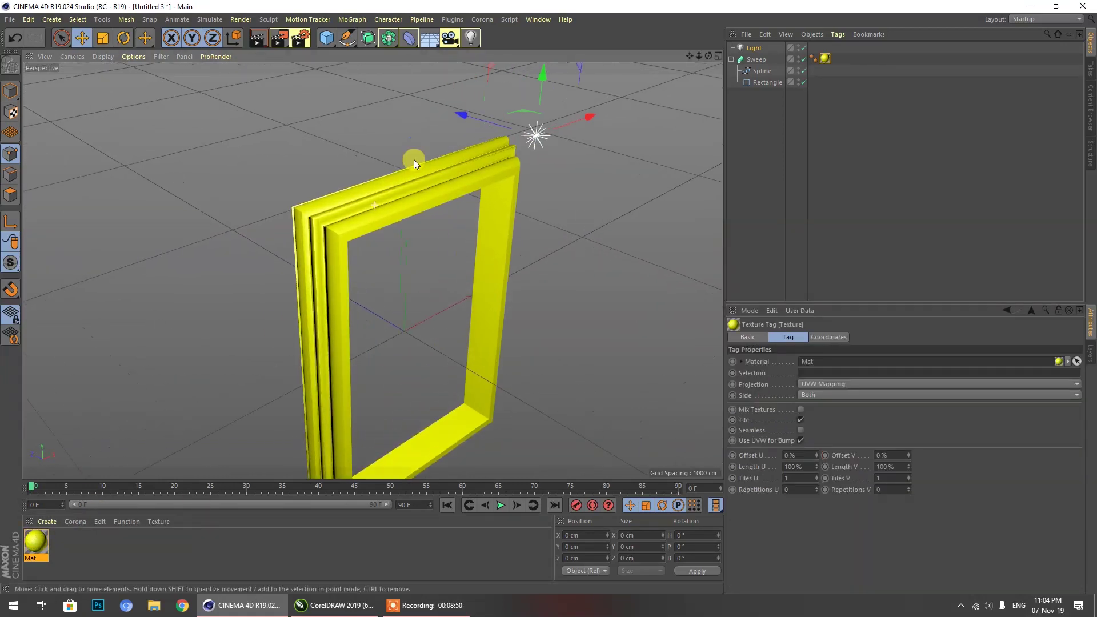
{"action": "scroll", "coordinate": [413, 160], "scroll_direction": "up", "scroll_amount": 3}
{"action": "left_click_drag", "start_coordinate": [713, 60], "coordinate": [312, 267]}
{"action": "scroll", "coordinate": [262, 286], "scroll_direction": "down", "scroll_amount": 5}
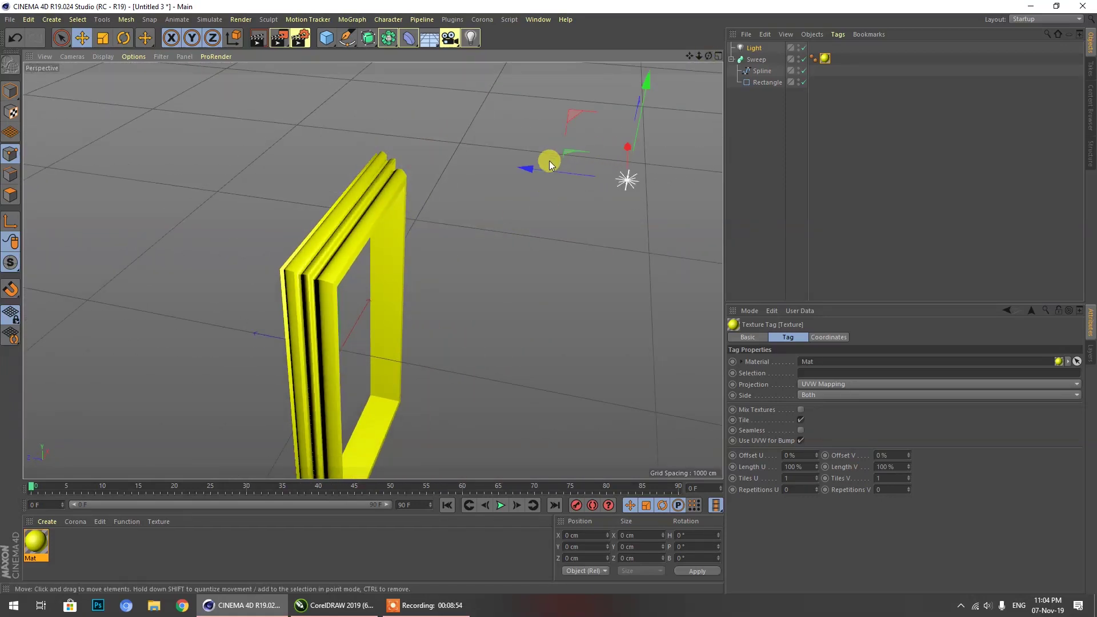
{"action": "left_click_drag", "start_coordinate": [551, 159], "coordinate": [403, 147]}
{"action": "left_click_drag", "start_coordinate": [489, 117], "coordinate": [500, 64]}
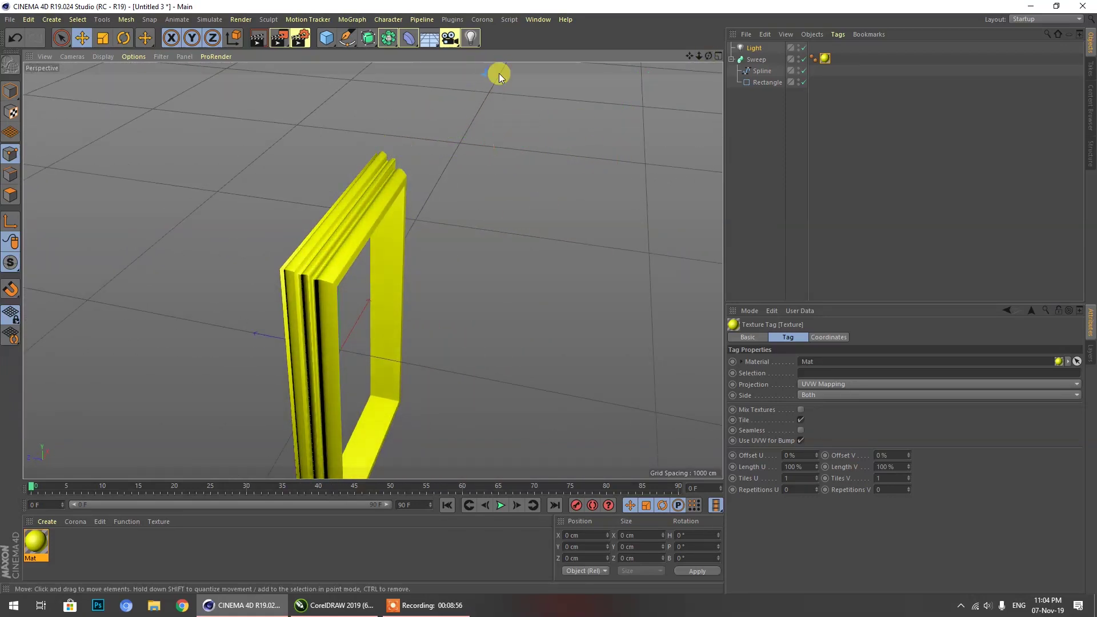
Render a close-up of the frame's upper corner to the Picture Viewer, inspect the moulding and close the viewer.
{"action": "scroll", "coordinate": [300, 317], "scroll_direction": "up", "scroll_amount": 6}
{"action": "left_click_drag", "start_coordinate": [703, 60], "coordinate": [656, 63]}
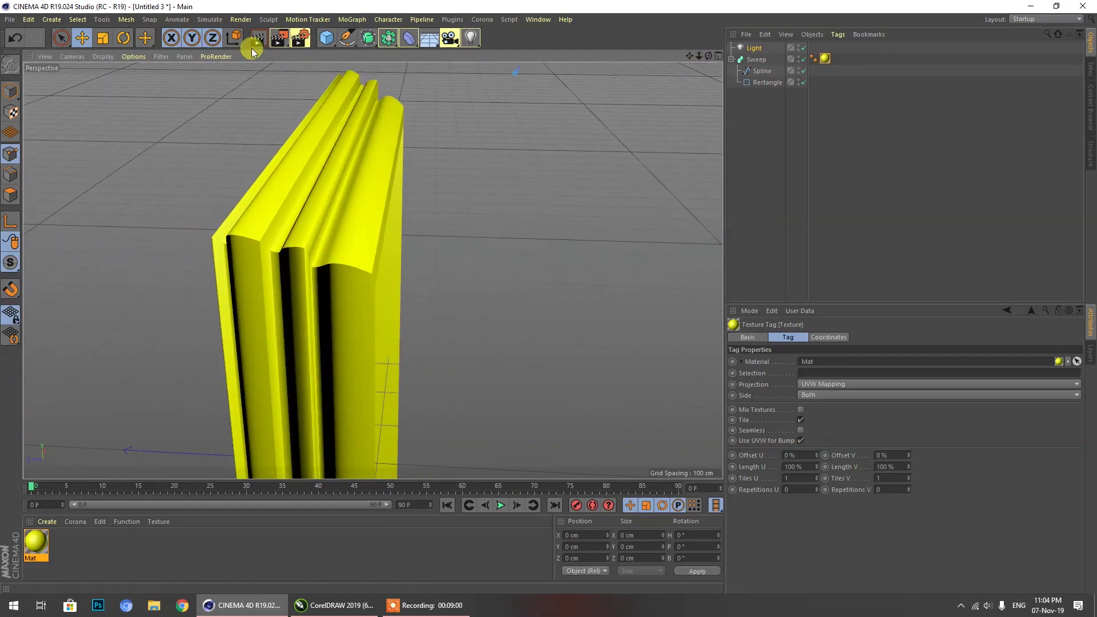
{"action": "left_click", "coordinate": [279, 38]}
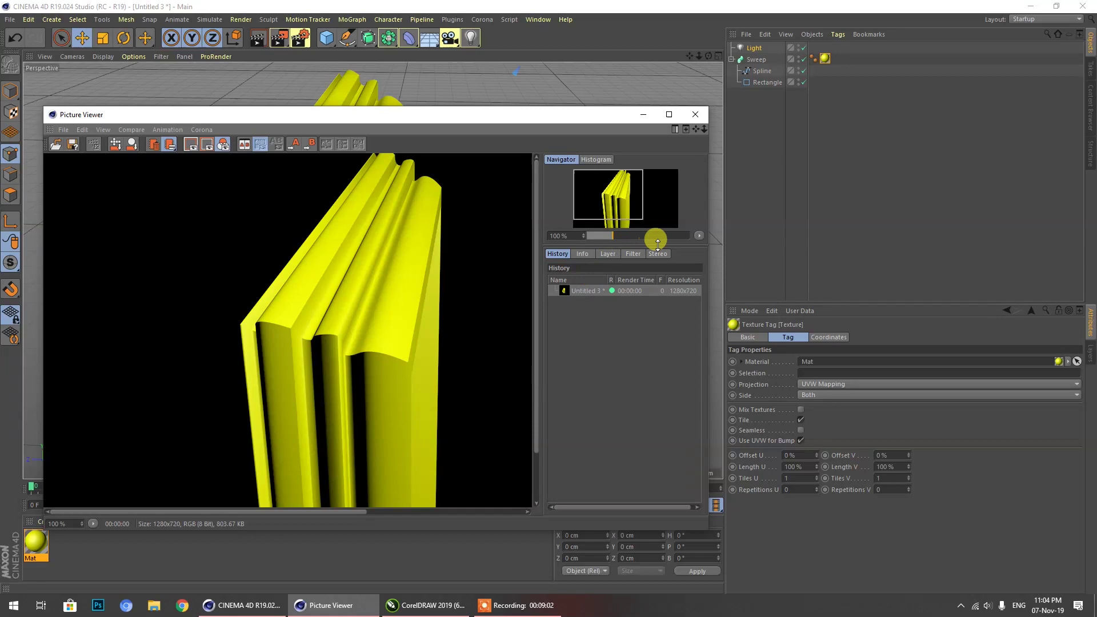
{"action": "left_click", "coordinate": [702, 234]}
{"action": "left_click", "coordinate": [709, 245]}
{"action": "scroll", "coordinate": [320, 296], "scroll_direction": "down", "scroll_amount": 4}
{"action": "scroll", "coordinate": [302, 314], "scroll_direction": "up", "scroll_amount": 3}
{"action": "scroll", "coordinate": [287, 327], "scroll_direction": "up", "scroll_amount": 2}
{"action": "left_click", "coordinate": [697, 115]}
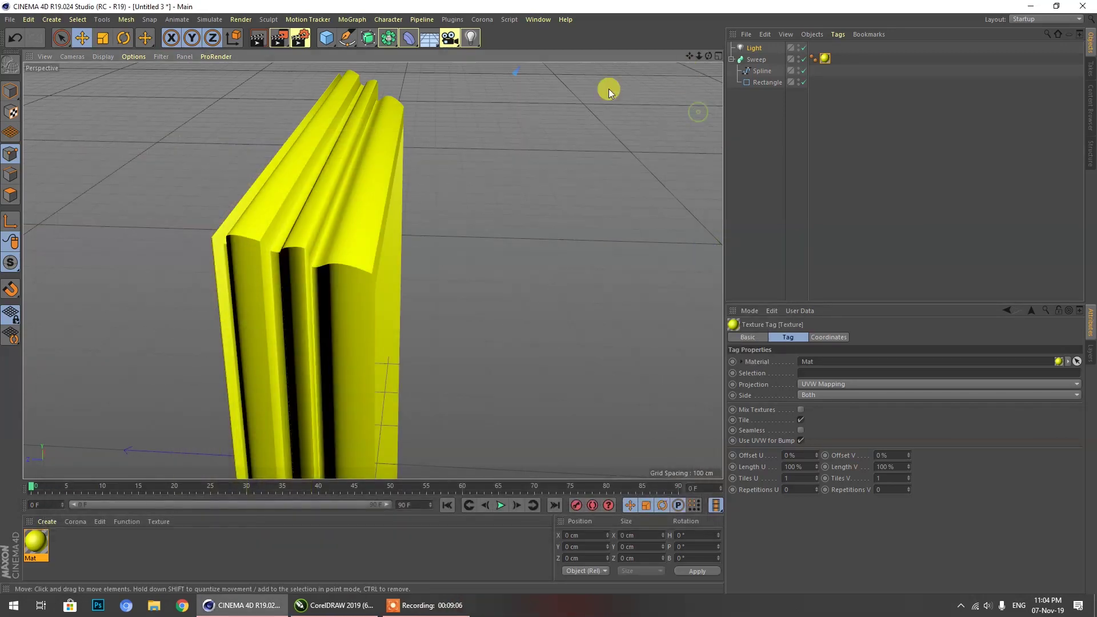
Select the profile spline's point where the flat top edge meets the curve and apply Soft Interpolation to it.
{"action": "scroll", "coordinate": [318, 215], "scroll_direction": "down", "scroll_amount": 4}
{"action": "left_click_drag", "start_coordinate": [710, 55], "coordinate": [684, 93]}
{"action": "left_click_drag", "start_coordinate": [707, 55], "coordinate": [372, 270]}
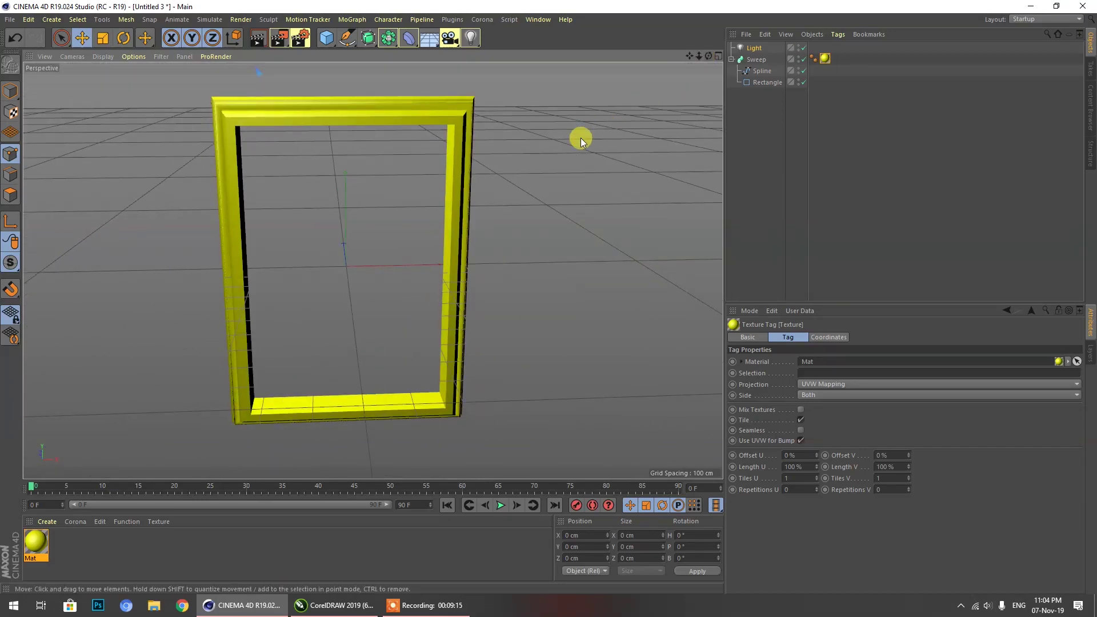
{"action": "left_click", "coordinate": [762, 71]}
{"action": "scroll", "coordinate": [362, 270], "scroll_direction": "up", "scroll_amount": 5}
{"action": "scroll", "coordinate": [361, 270], "scroll_direction": "up", "scroll_amount": 10}
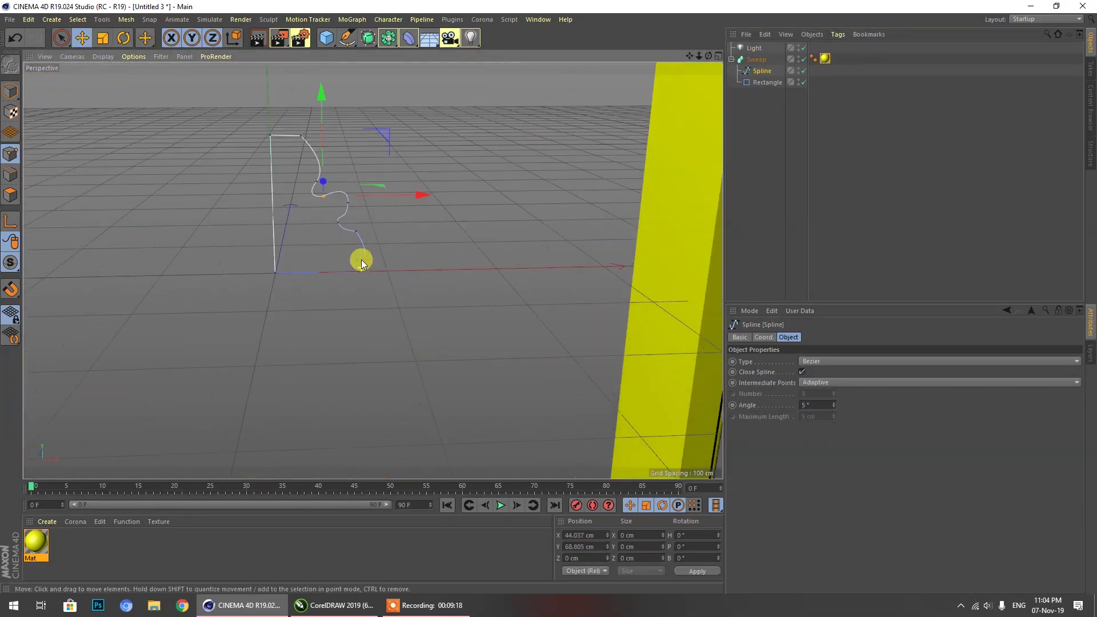
{"action": "scroll", "coordinate": [400, 320], "scroll_direction": "down", "scroll_amount": 10}
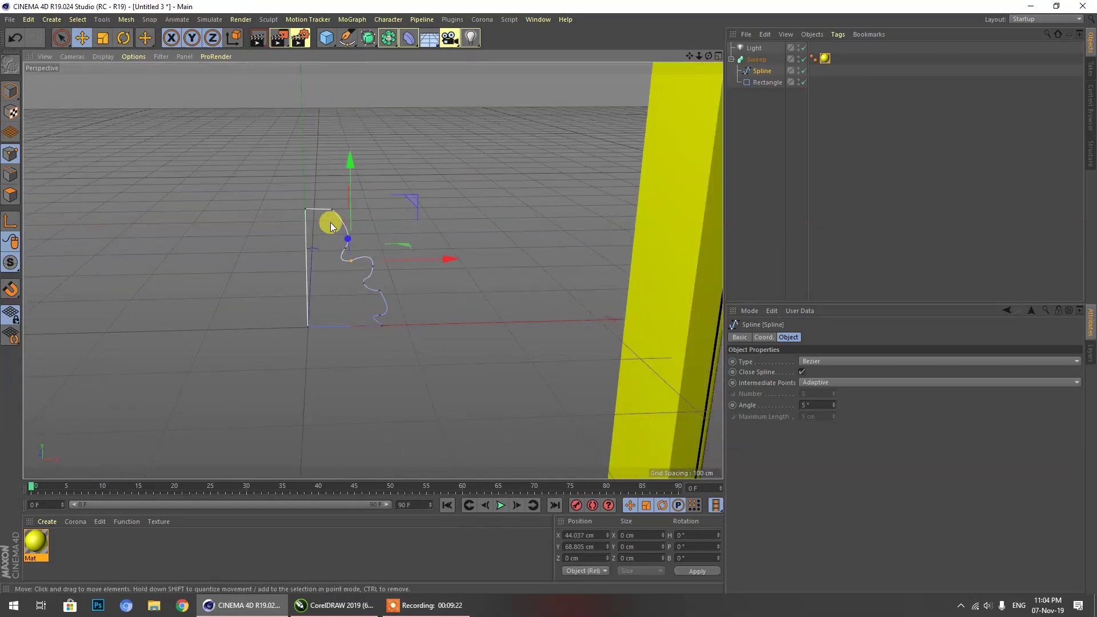
{"action": "scroll", "coordinate": [451, 255], "scroll_direction": "down", "scroll_amount": 5}
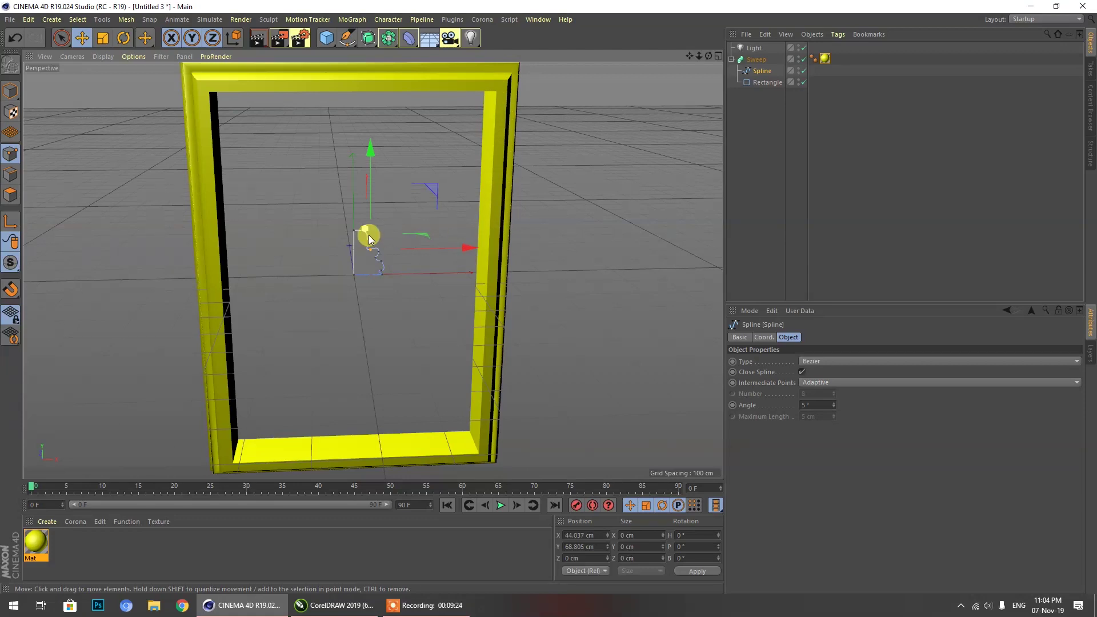
{"action": "scroll", "coordinate": [371, 228], "scroll_direction": "up", "scroll_amount": 10}
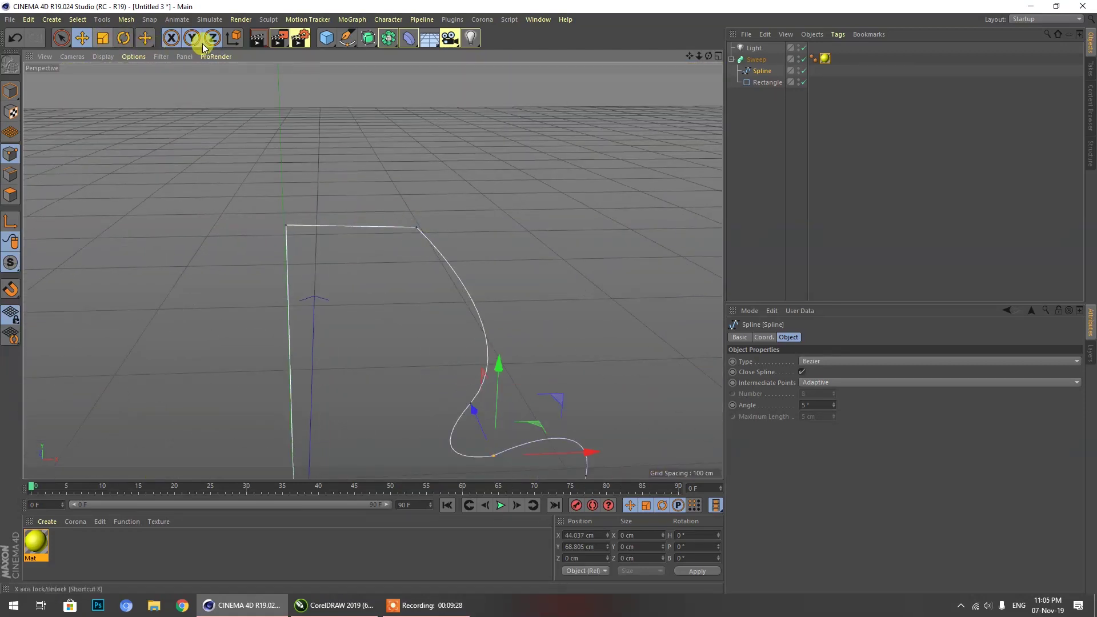
{"action": "left_click", "coordinate": [62, 40]}
{"action": "left_click", "coordinate": [417, 227]}
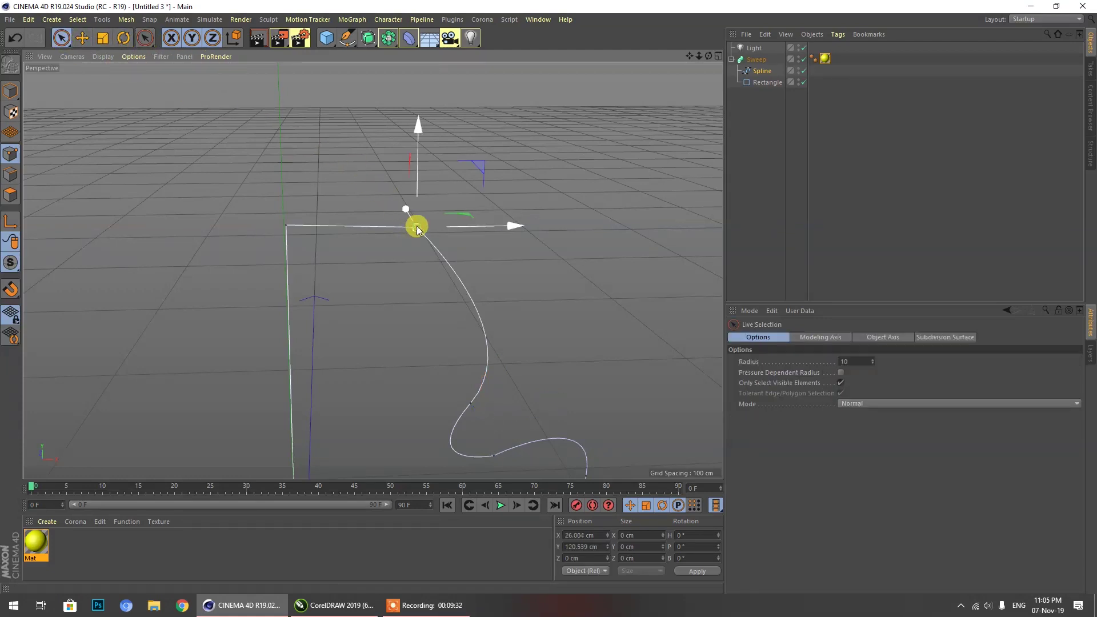
{"action": "right_click", "coordinate": [416, 225]}
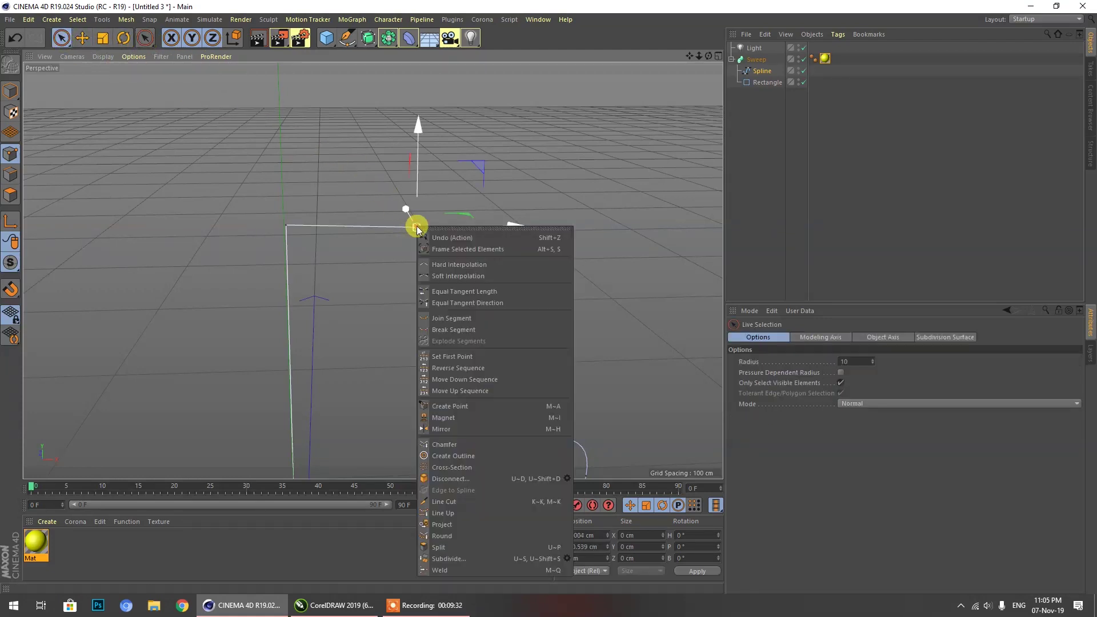
{"action": "left_click", "coordinate": [446, 277]}
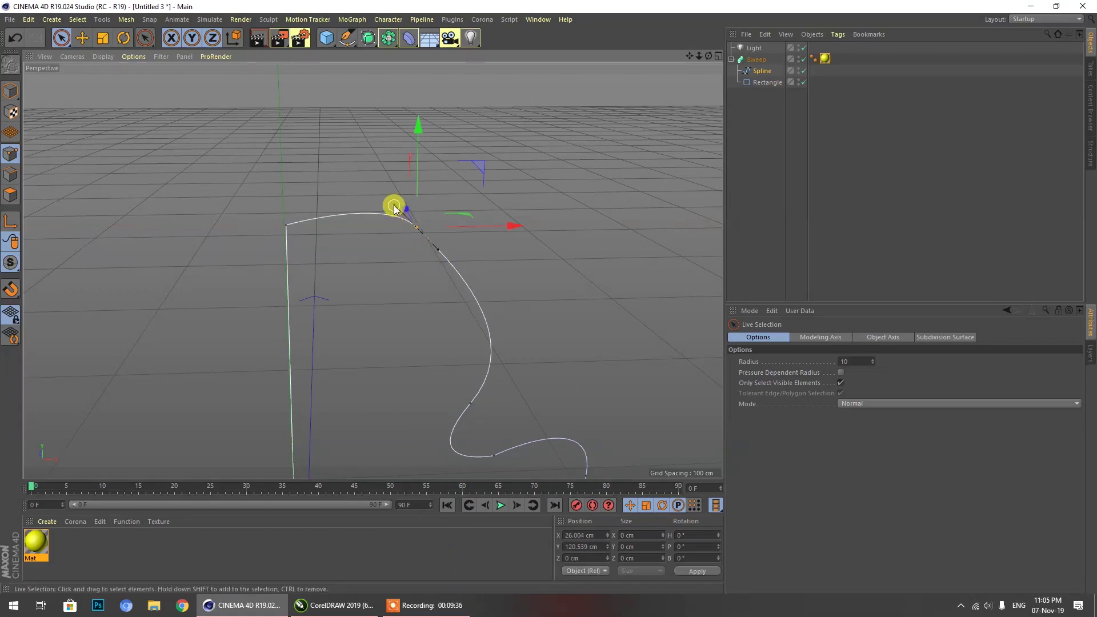
{"action": "left_click_drag", "start_coordinate": [394, 209], "coordinate": [408, 214]}
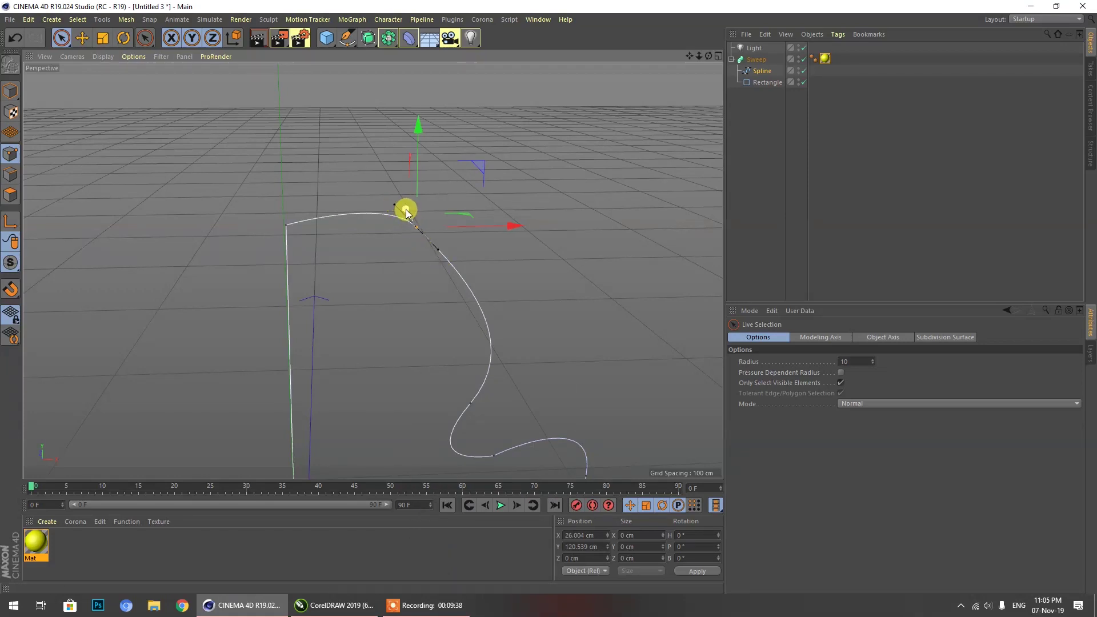
Lower the top point of the profile's straight back edge to Y about 117.9 cm and align it near X 0 cm.
{"action": "left_click", "coordinate": [286, 227]}
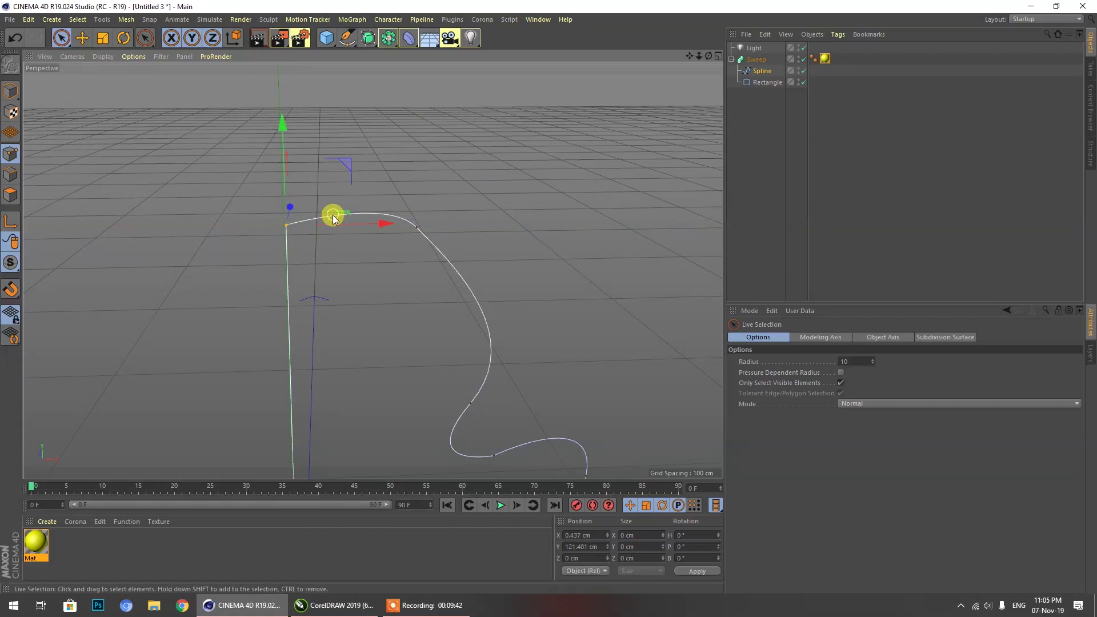
{"action": "key", "text": "ctrl"}
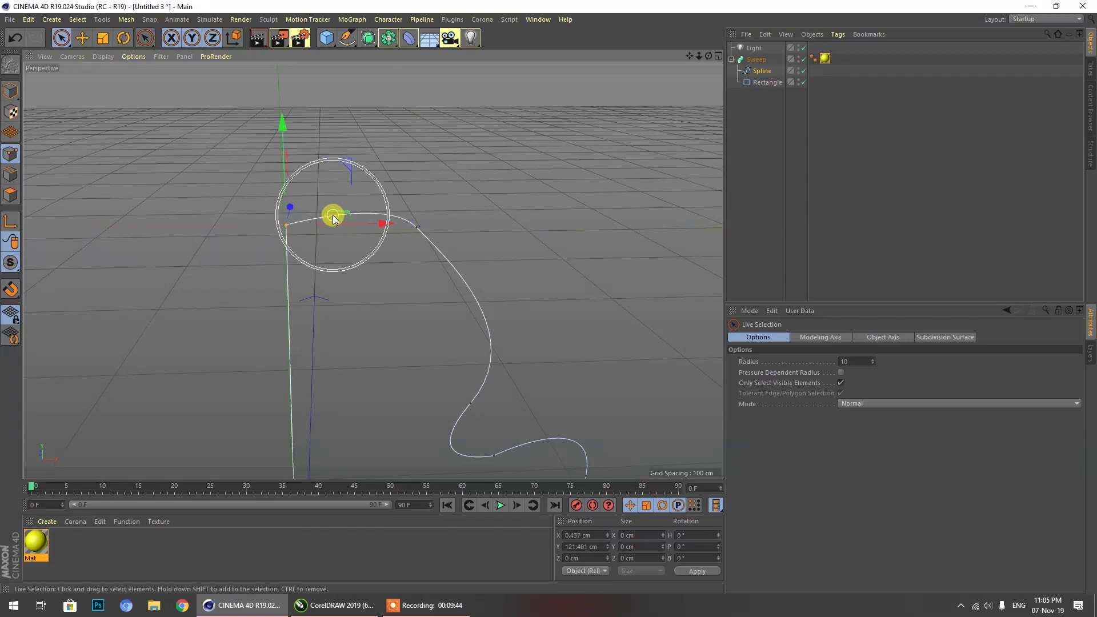
{"action": "mouse_move", "coordinate": [289, 208]}
{"action": "left_mouse_down"}
{"action": "mouse_move", "coordinate": [280, 212]}
{"action": "mouse_move", "coordinate": [290, 214]}
{"action": "left_mouse_up"}
{"action": "key", "text": "ctrl+z"}
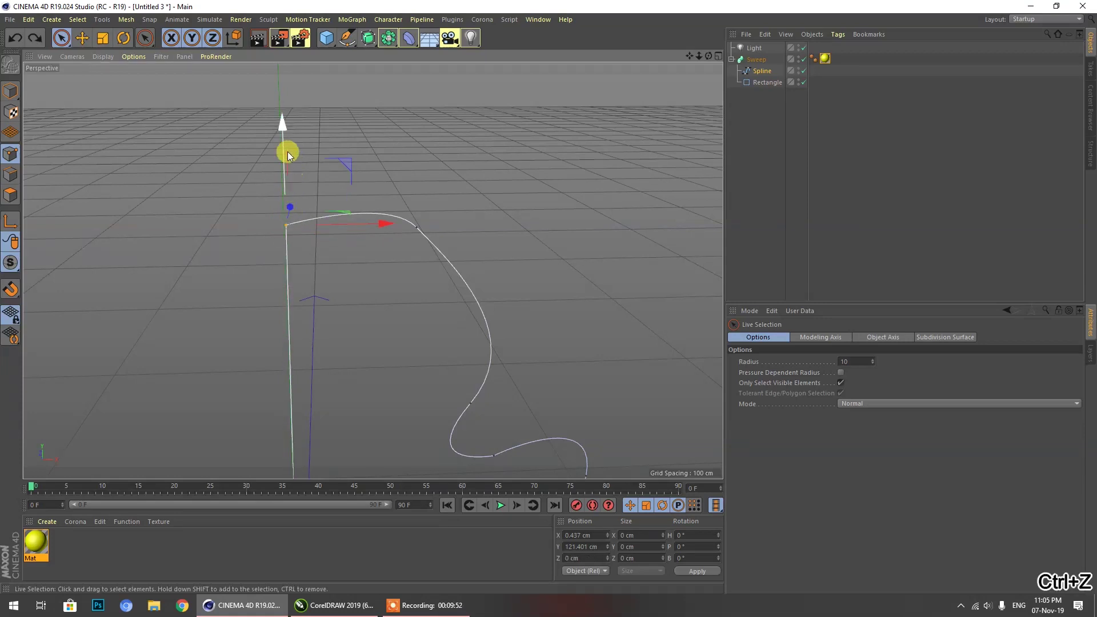
{"action": "left_click_drag", "start_coordinate": [282, 126], "coordinate": [282, 142]}
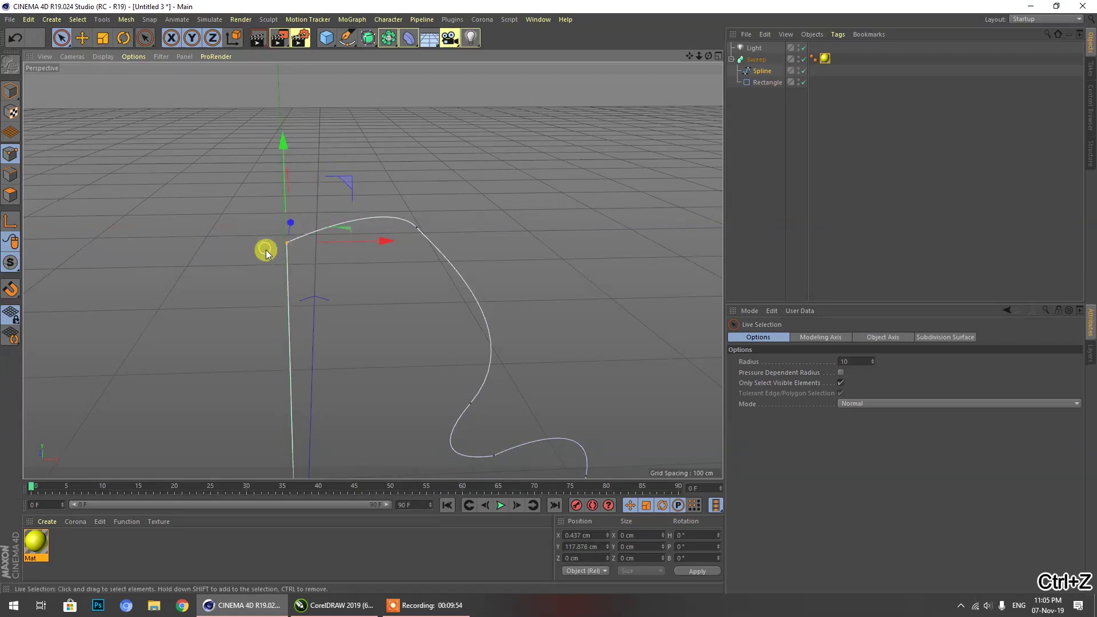
{"action": "scroll", "coordinate": [268, 250], "scroll_direction": "up", "scroll_amount": 5}
{"action": "mouse_move", "coordinate": [363, 223]}
{"action": "left_mouse_down"}
{"action": "mouse_move", "coordinate": [377, 221]}
{"action": "mouse_move", "coordinate": [361, 222]}
{"action": "left_mouse_up"}
{"action": "scroll", "coordinate": [185, 132], "scroll_direction": "down", "scroll_amount": 8}
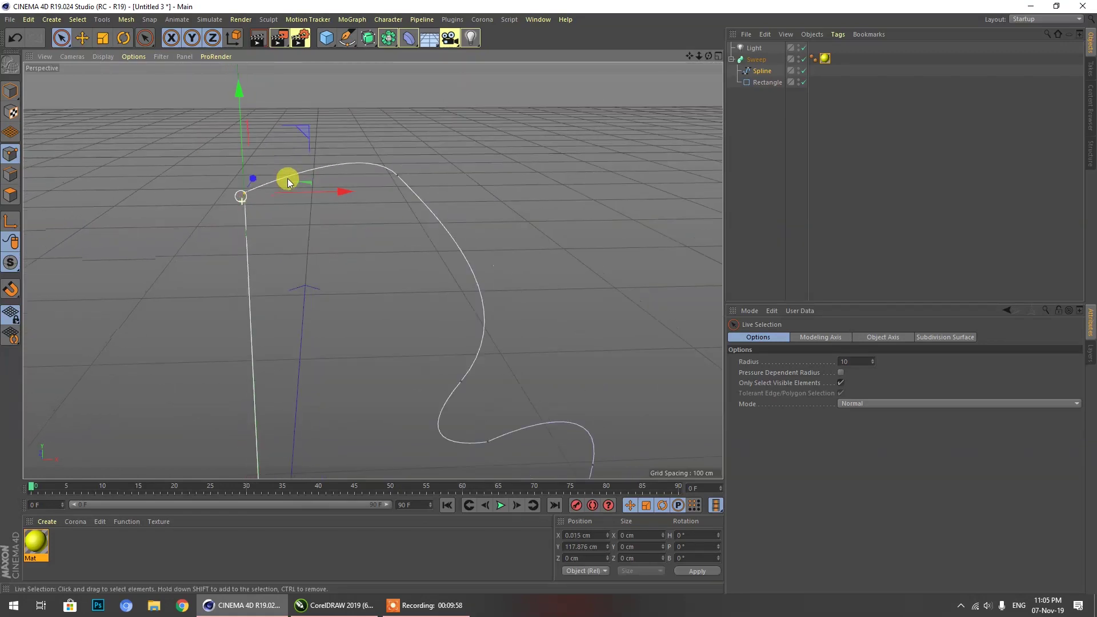
With the Pen tool, adjust the softened top point's tangent to round the profile's crown, and return to Live Selection.
{"action": "left_click", "coordinate": [389, 176]}
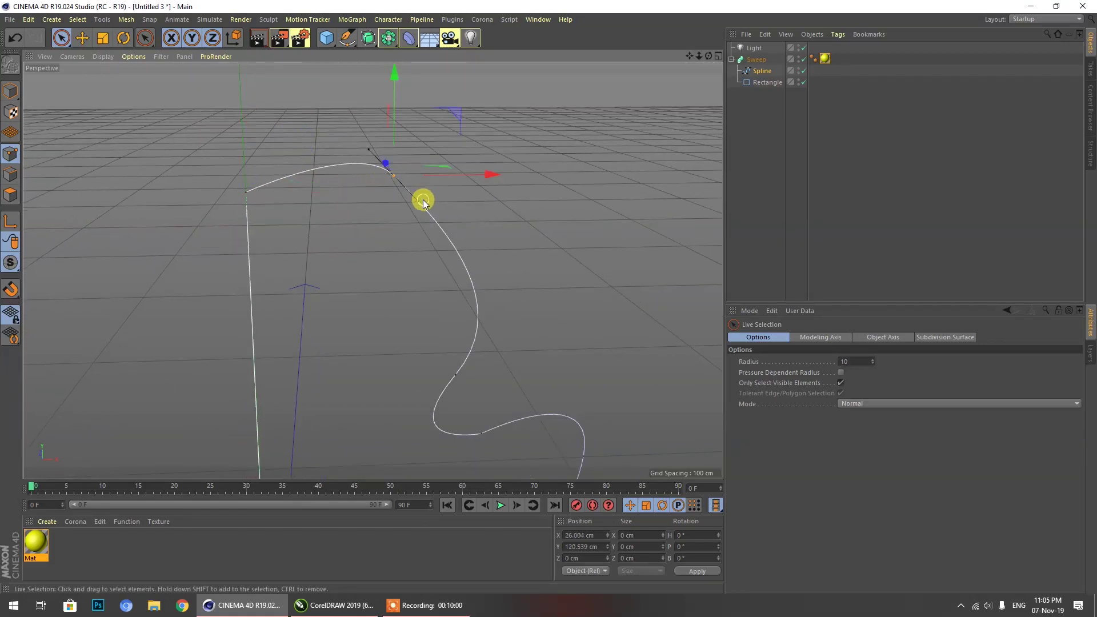
{"action": "left_click", "coordinate": [393, 178]}
{"action": "left_click", "coordinate": [346, 38]}
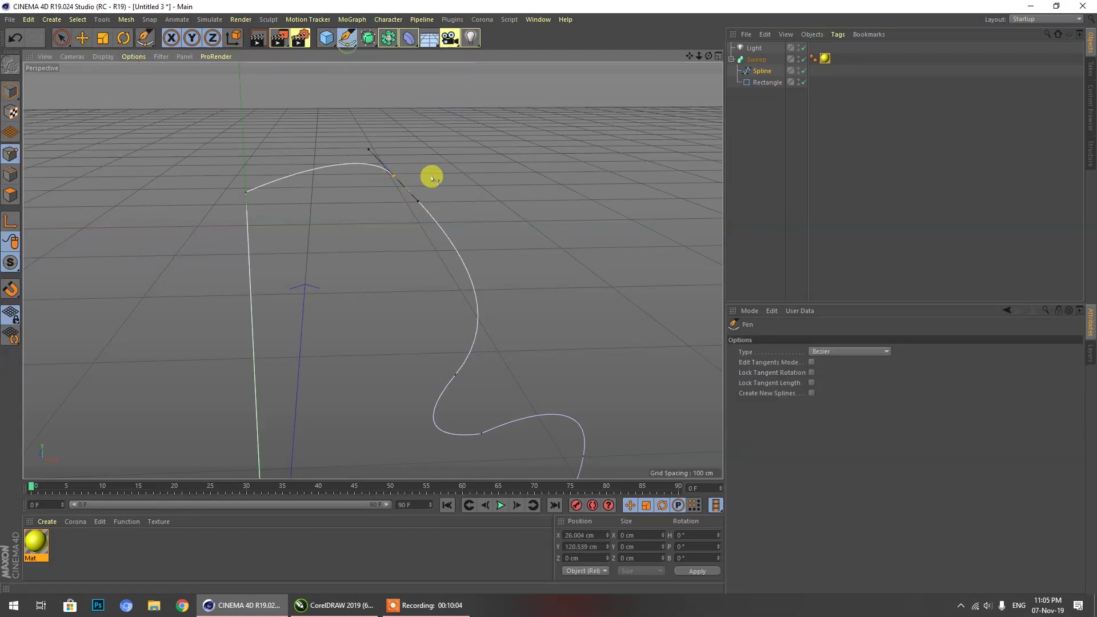
{"action": "left_click_drag", "start_coordinate": [420, 202], "coordinate": [447, 207]}
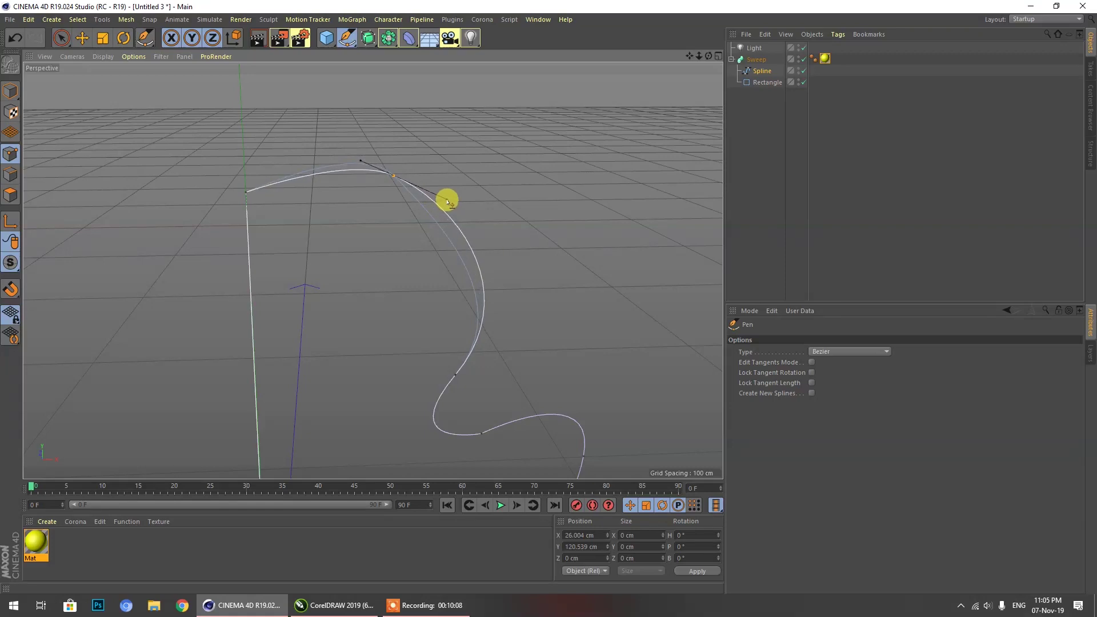
{"action": "left_click_drag", "start_coordinate": [446, 201], "coordinate": [422, 190]}
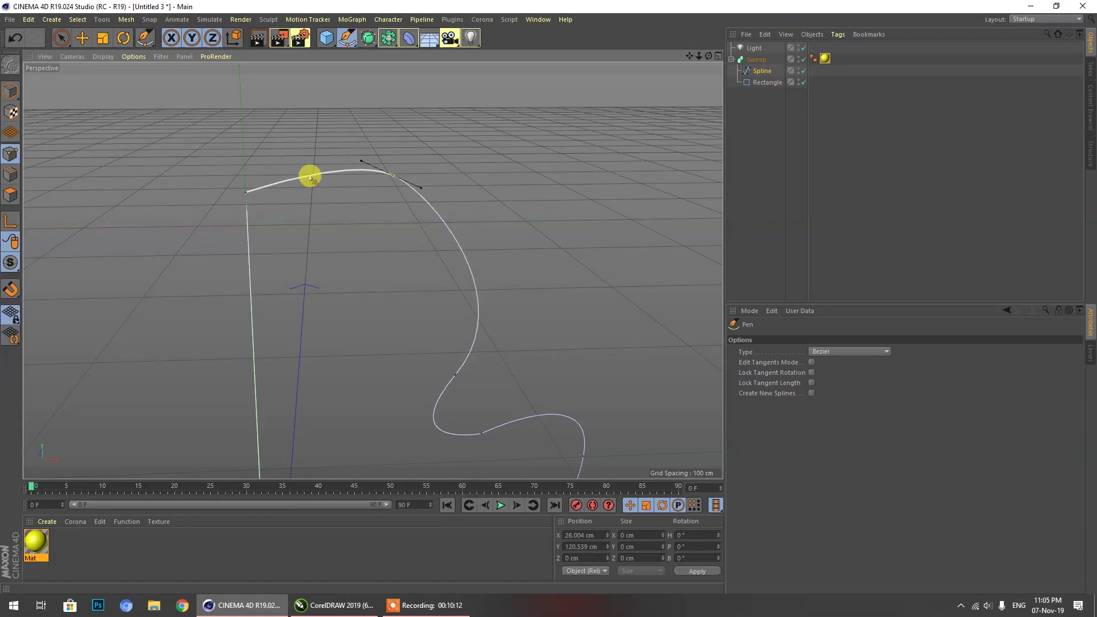
{"action": "scroll", "coordinate": [315, 178], "scroll_direction": "down", "scroll_amount": 6}
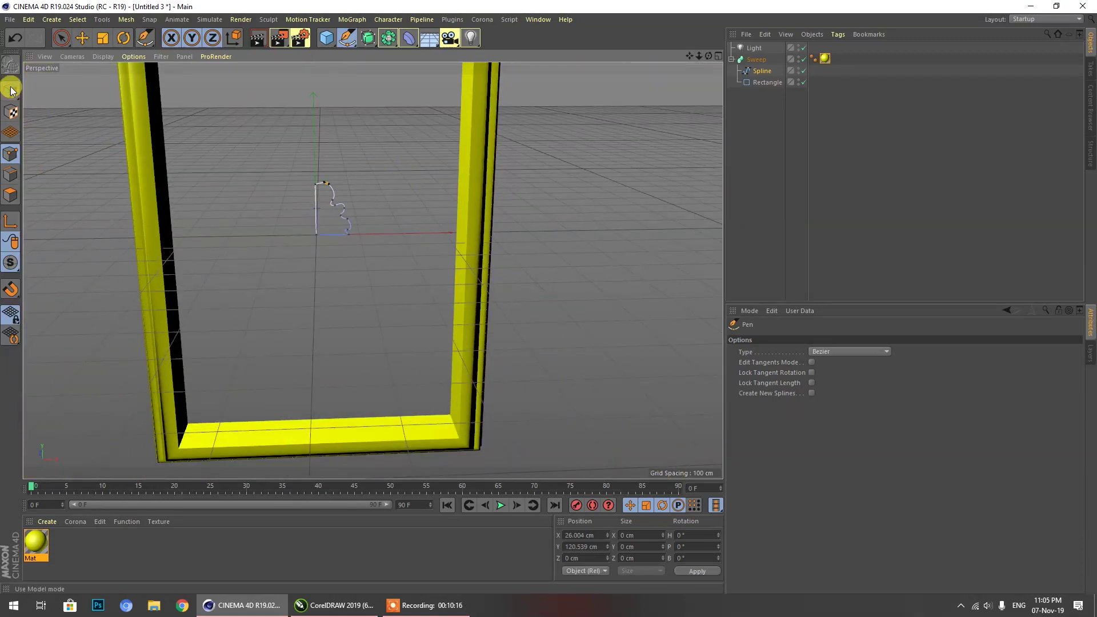
{"action": "left_click", "coordinate": [61, 41]}
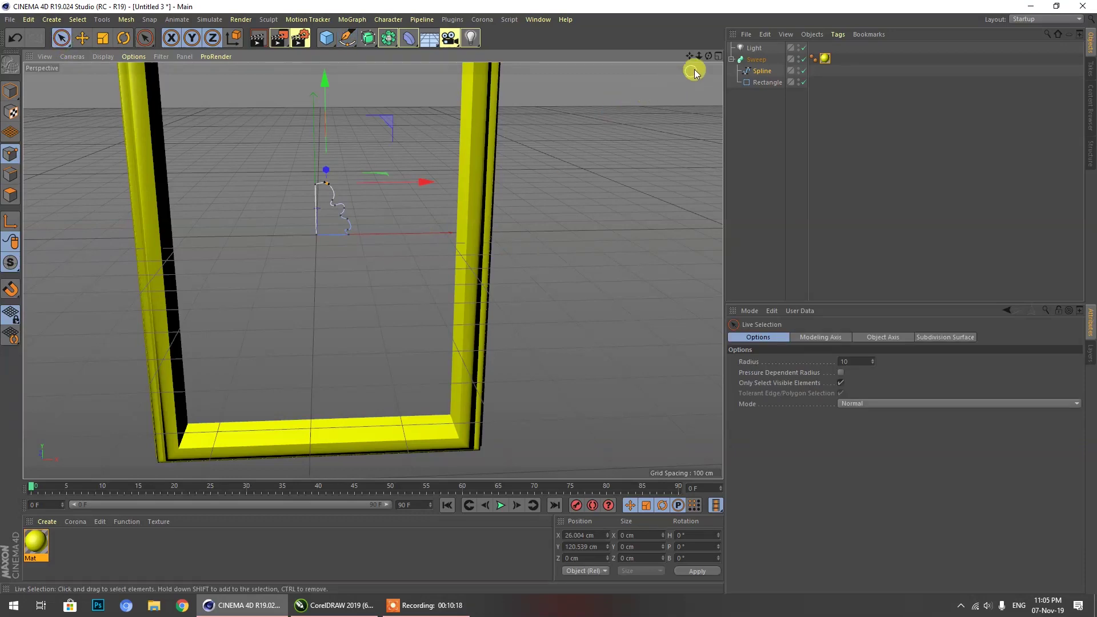
Recolour the frame's material to a dark reddish brown with hue 17°, saturation 100% and value 36%.
{"action": "left_click_drag", "start_coordinate": [708, 56], "coordinate": [714, 123]}
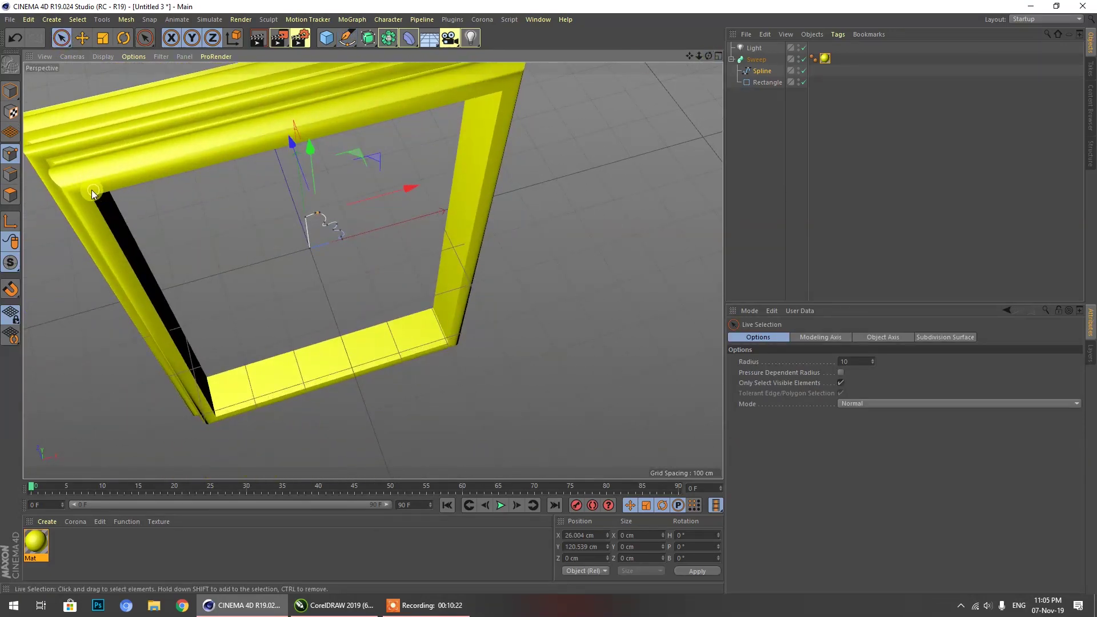
{"action": "left_click_drag", "start_coordinate": [708, 56], "coordinate": [761, 113]}
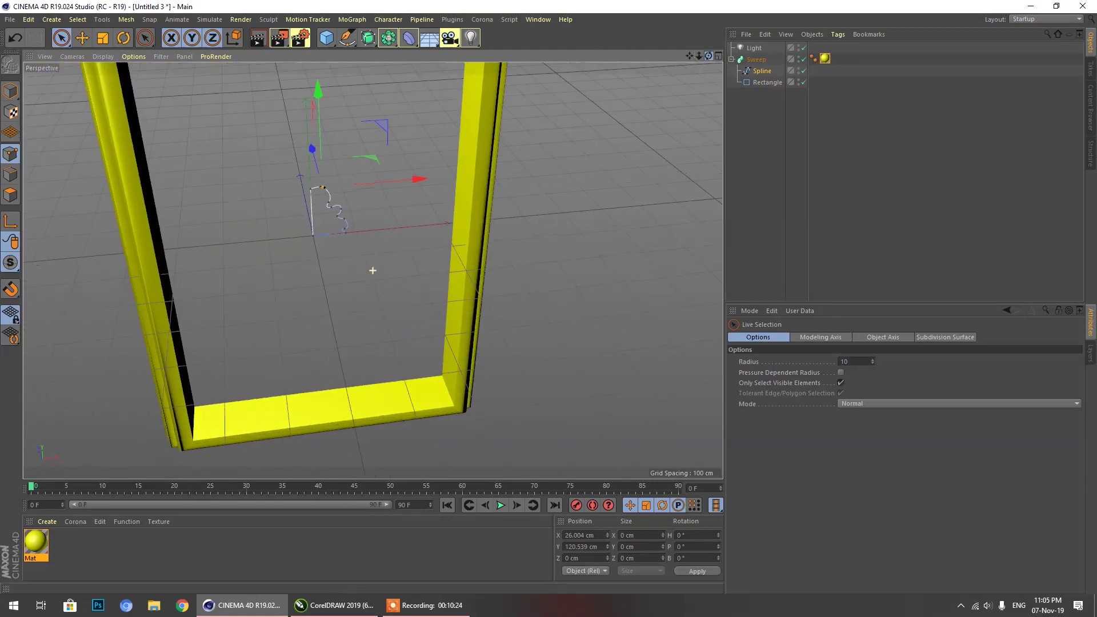
{"action": "scroll", "coordinate": [486, 297], "scroll_direction": "down", "scroll_amount": 5}
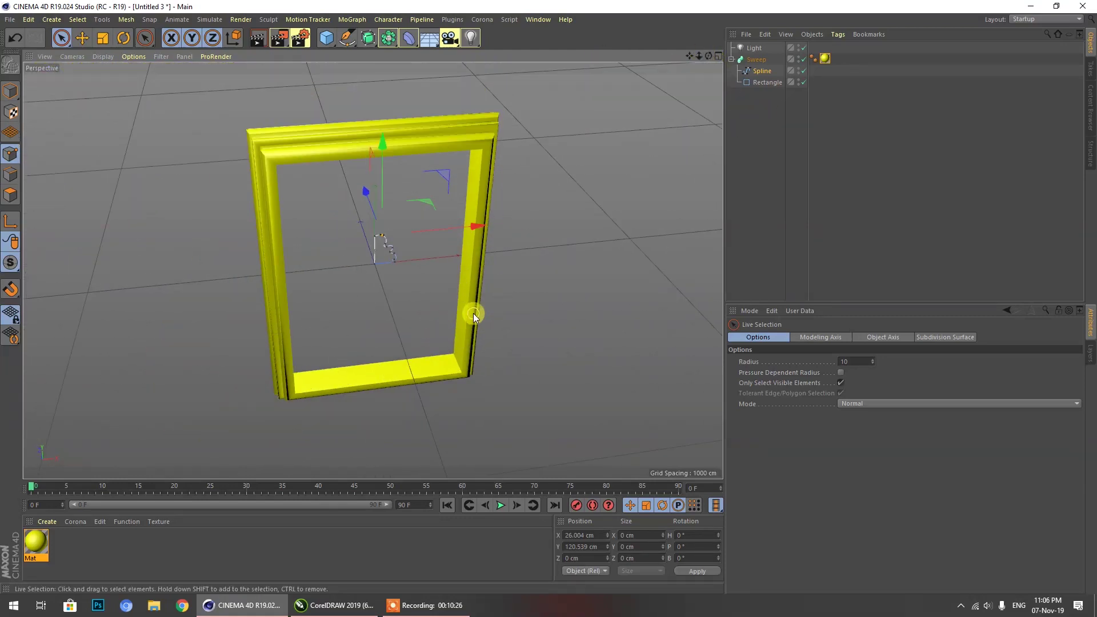
{"action": "left_click", "coordinate": [37, 543]}
{"action": "left_click", "coordinate": [849, 459]}
{"action": "left_click_drag", "start_coordinate": [869, 474], "coordinate": [893, 483]}
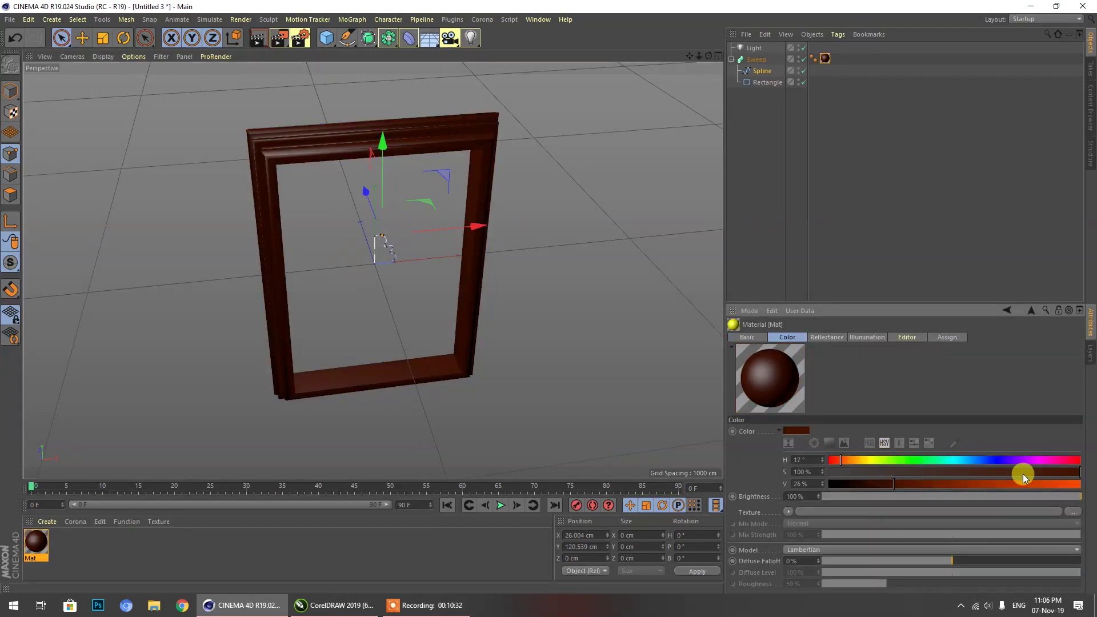
{"action": "left_click", "coordinate": [919, 487]}
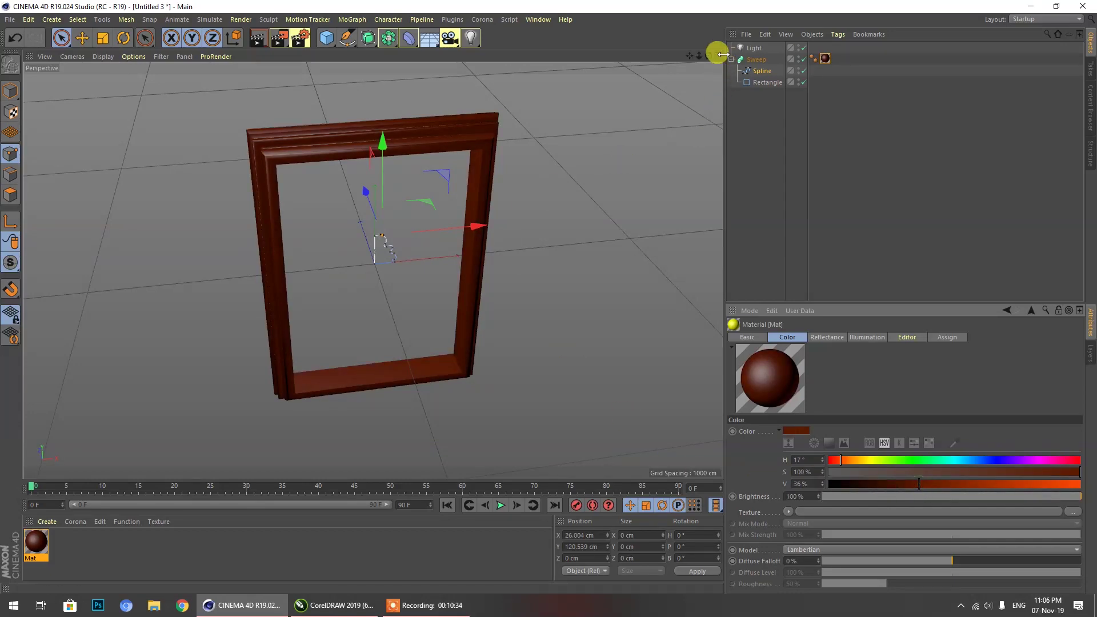
{"action": "mouse_move", "coordinate": [708, 56]}
{"action": "left_mouse_down"}
{"action": "mouse_move", "coordinate": [701, 29]}
{"action": "mouse_move", "coordinate": [794, 16]}
{"action": "mouse_move", "coordinate": [706, 51]}
{"action": "mouse_move", "coordinate": [625, 12]}
{"action": "mouse_move", "coordinate": [576, 49]}
{"action": "mouse_move", "coordinate": [679, 66]}
{"action": "mouse_move", "coordinate": [634, 48]}
{"action": "mouse_move", "coordinate": [708, 56]}
{"action": "left_mouse_up"}
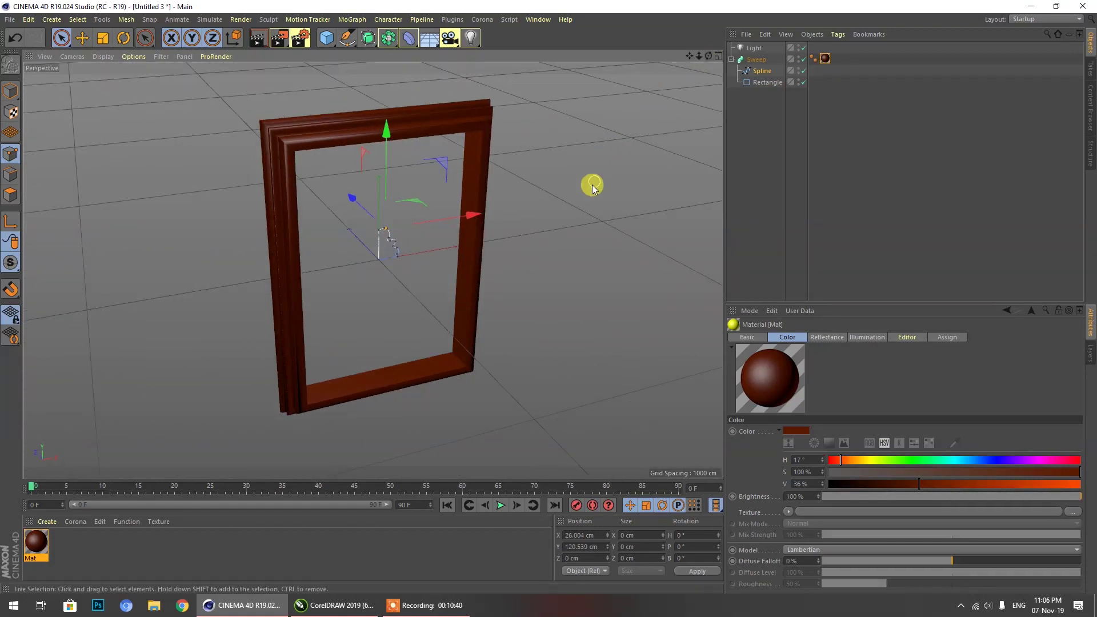
Take the Rectangle out of the Sweep and set its width and height to 600 cm.
{"action": "left_click_drag", "start_coordinate": [761, 82], "coordinate": [765, 138]}
{"action": "key", "text": "Delete"}
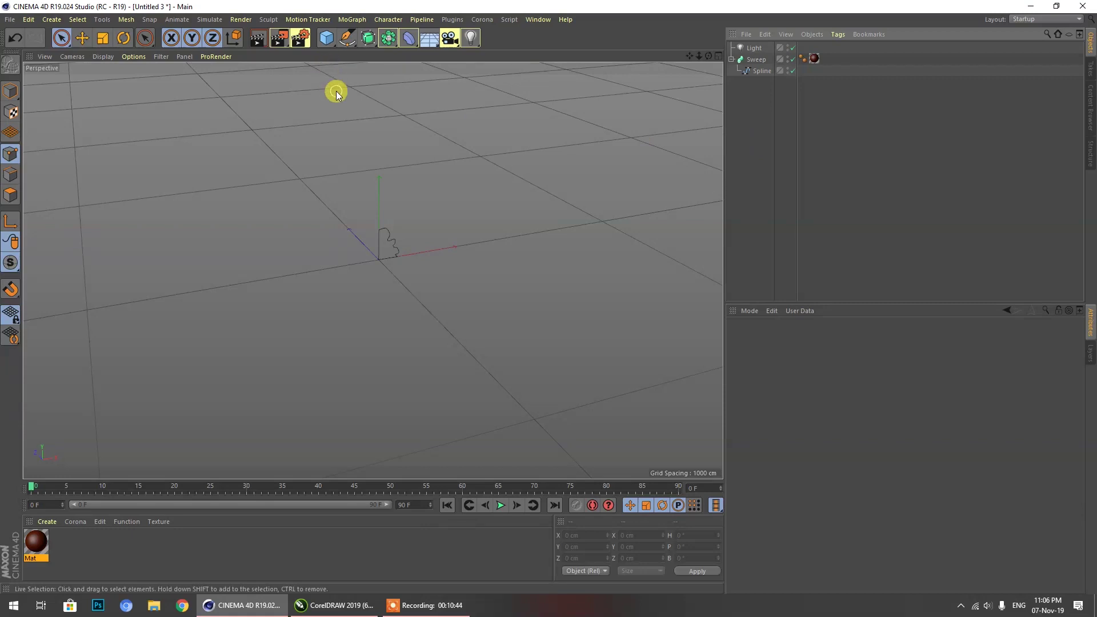
{"action": "key", "text": "ctrl+z"}
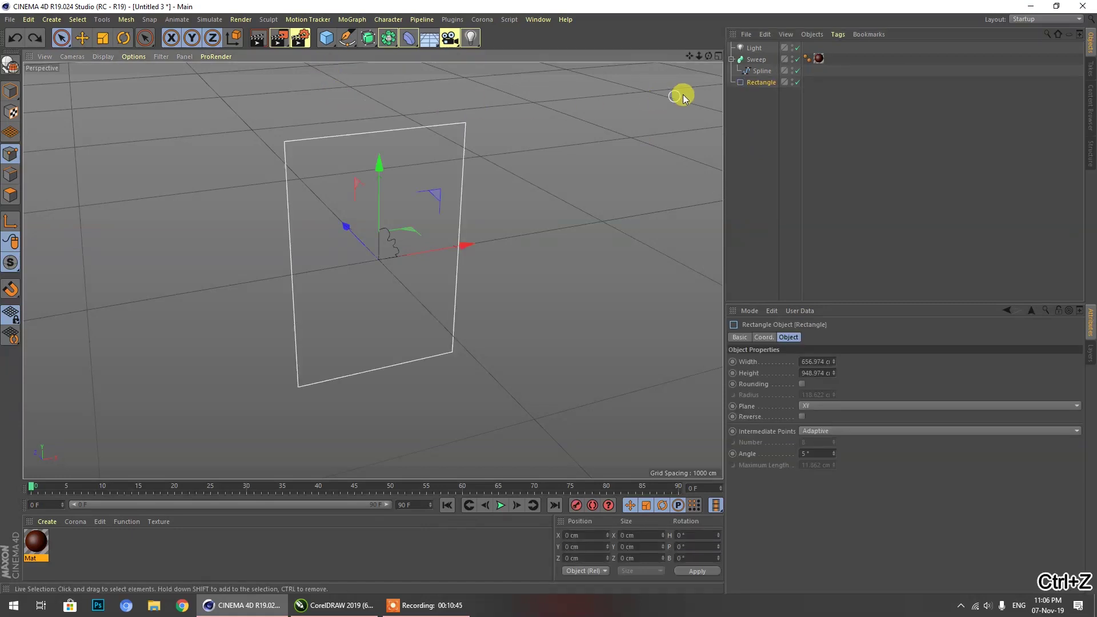
{"action": "double_click", "coordinate": [817, 361]}
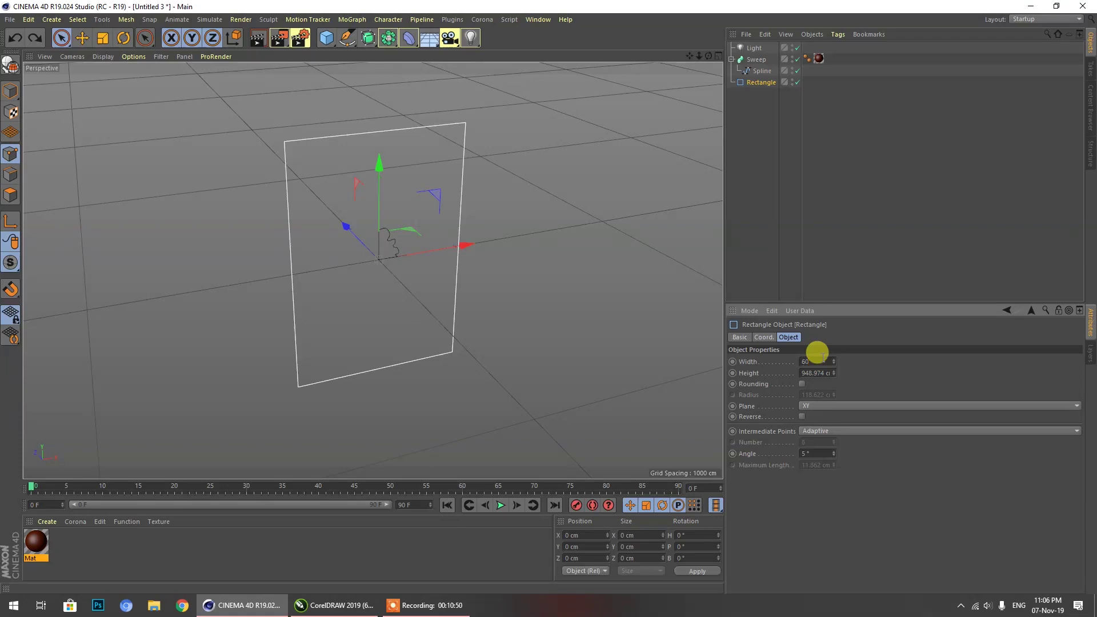
{"action": "key", "text": "Tab"}
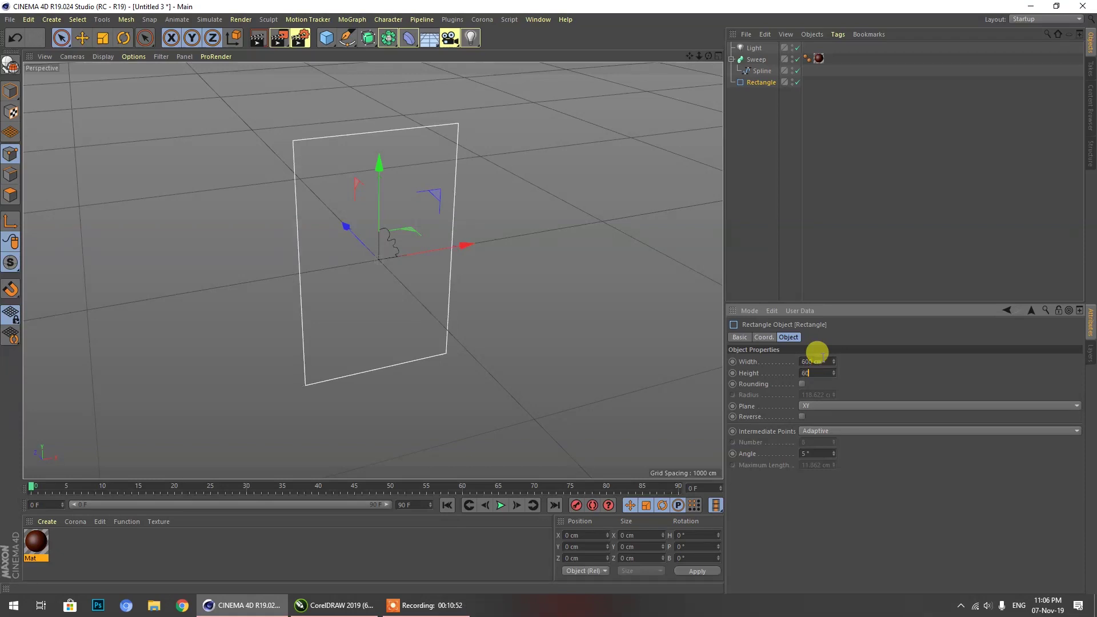
{"action": "key", "text": "Return"}
{"action": "left_click", "coordinate": [749, 140]}
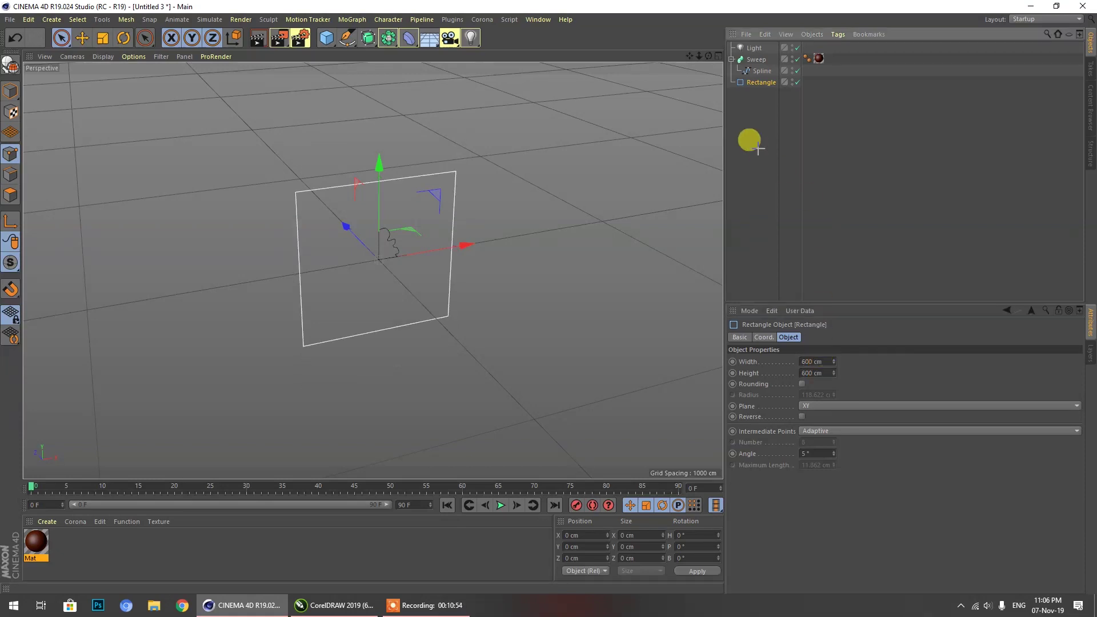
Put the Rectangle back inside the Sweep directly below the Spline and select the Sweep to show its object properties.
{"action": "left_click_drag", "start_coordinate": [762, 62], "coordinate": [758, 84]}
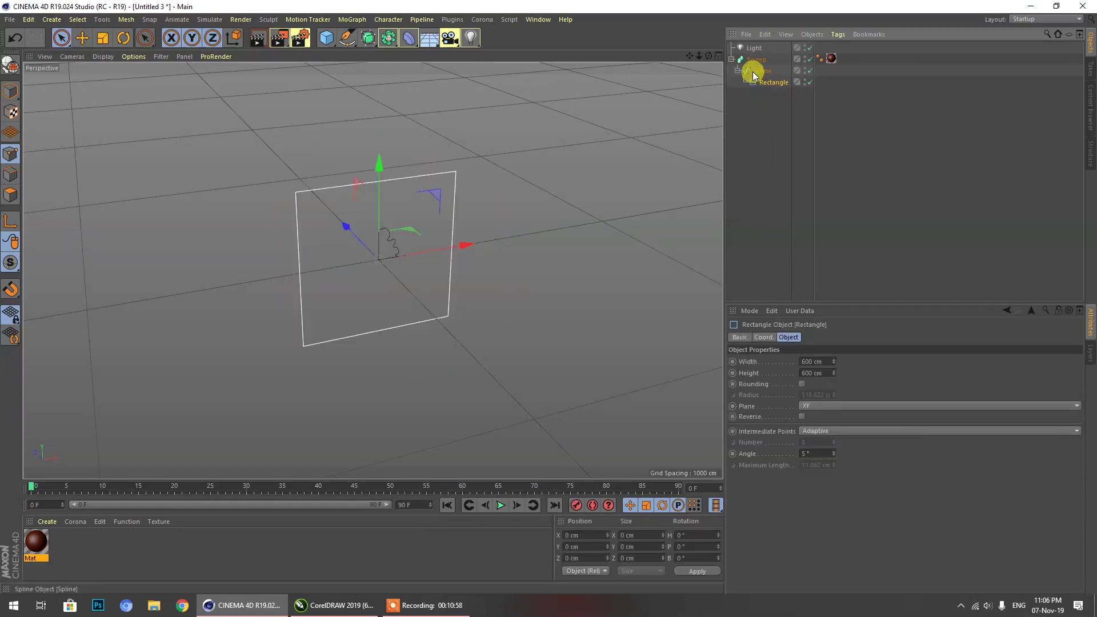
{"action": "left_click_drag", "start_coordinate": [759, 64], "coordinate": [760, 84]}
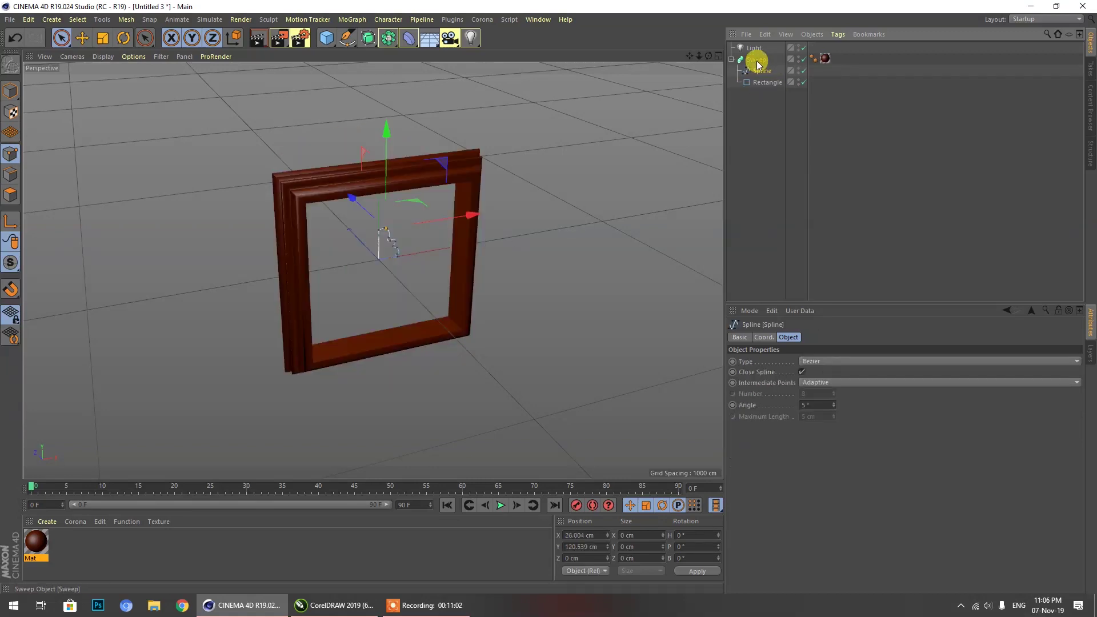
{"action": "left_click", "coordinate": [743, 137]}
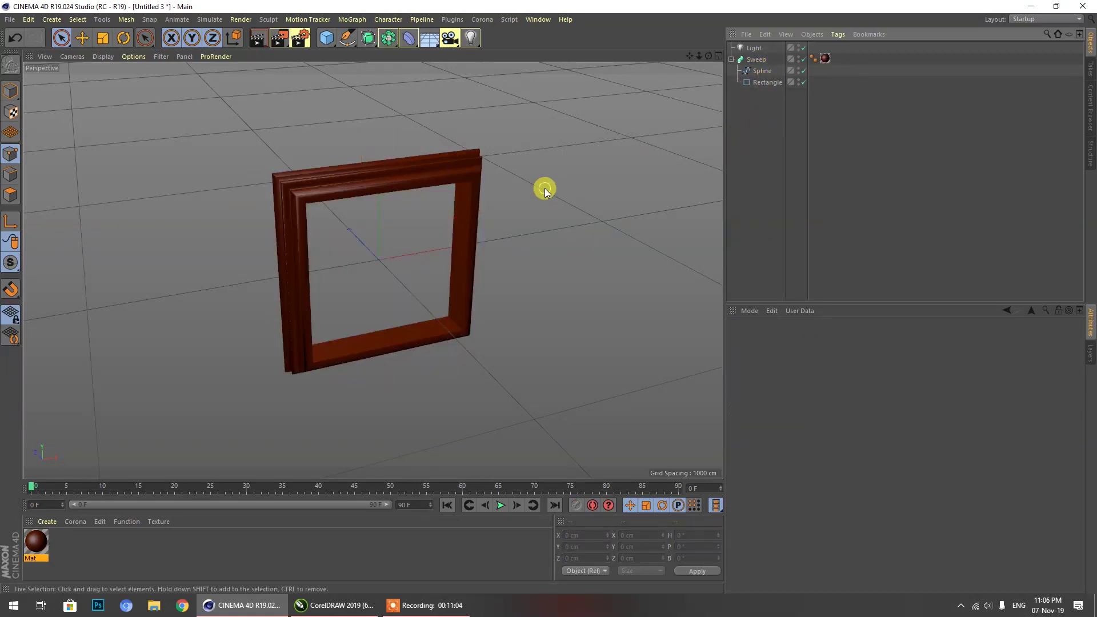
{"action": "left_click", "coordinate": [754, 60]}
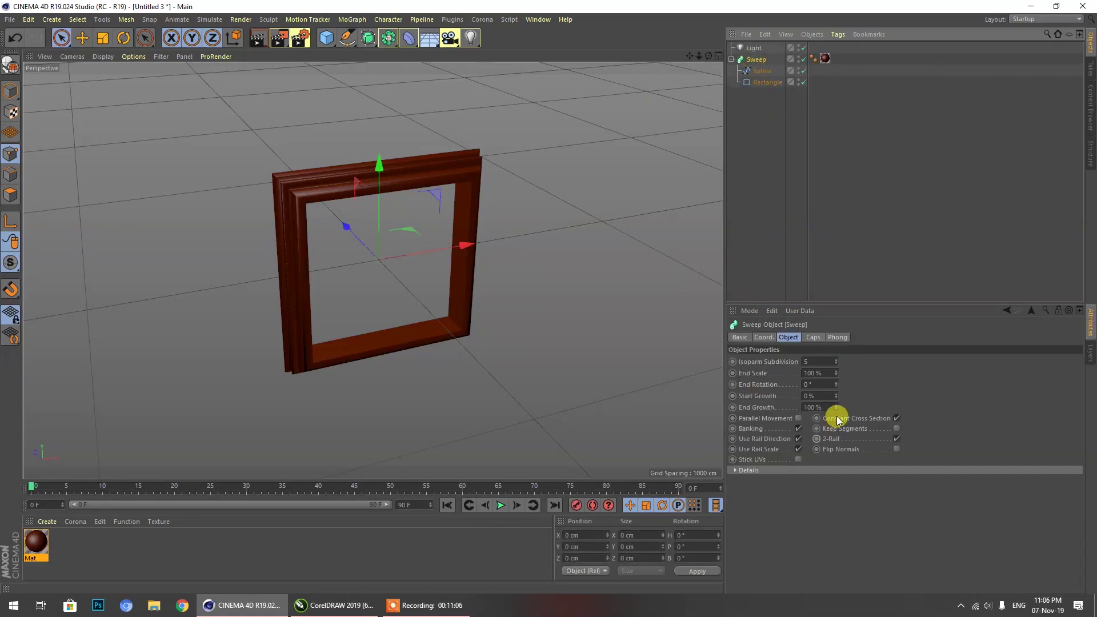
Turn on Rounding for the Rectangle inside the Sweep to round the frame's corners.
{"action": "left_click", "coordinate": [756, 82]}
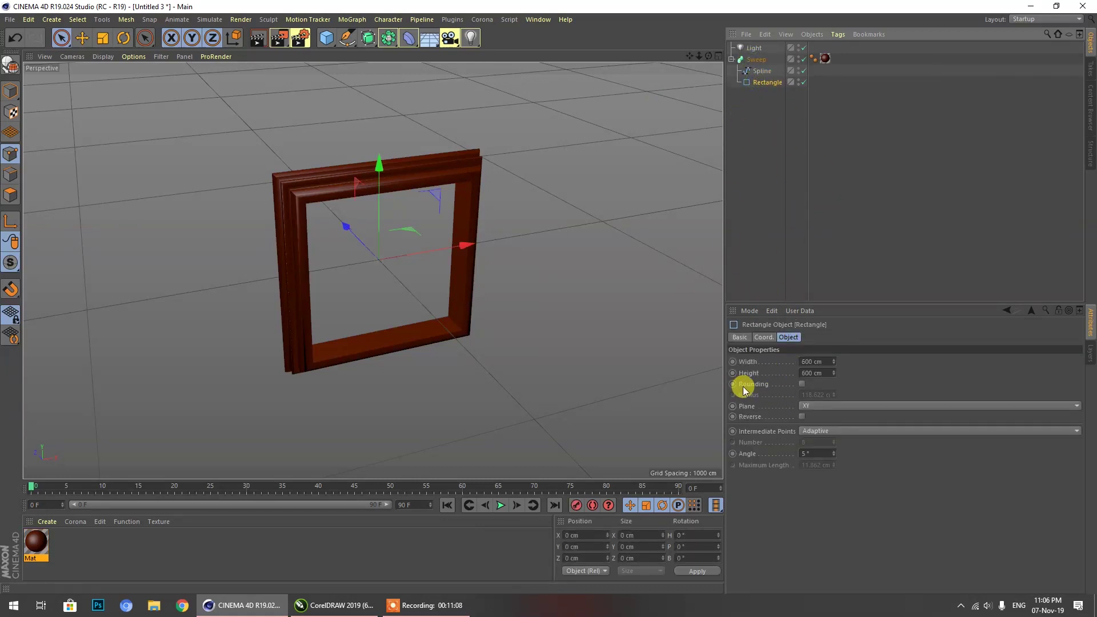
{"action": "left_click", "coordinate": [801, 384]}
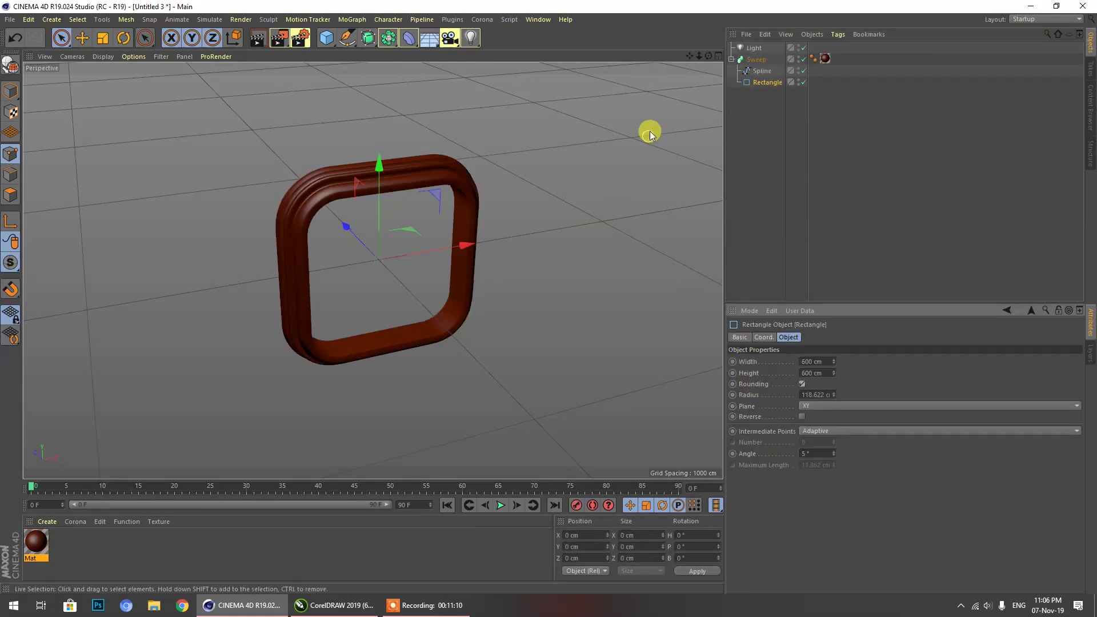
{"action": "left_click_drag", "start_coordinate": [708, 55], "coordinate": [588, 69]}
{"action": "scroll", "coordinate": [312, 231], "scroll_direction": "up", "scroll_amount": 3}
{"action": "scroll", "coordinate": [435, 208], "scroll_direction": "up", "scroll_amount": 2}
{"action": "left_click_drag", "start_coordinate": [708, 56], "coordinate": [794, 29]}
{"action": "scroll", "coordinate": [661, 78], "scroll_direction": "down", "scroll_amount": 3}
{"action": "left_click_drag", "start_coordinate": [708, 56], "coordinate": [705, 86]}
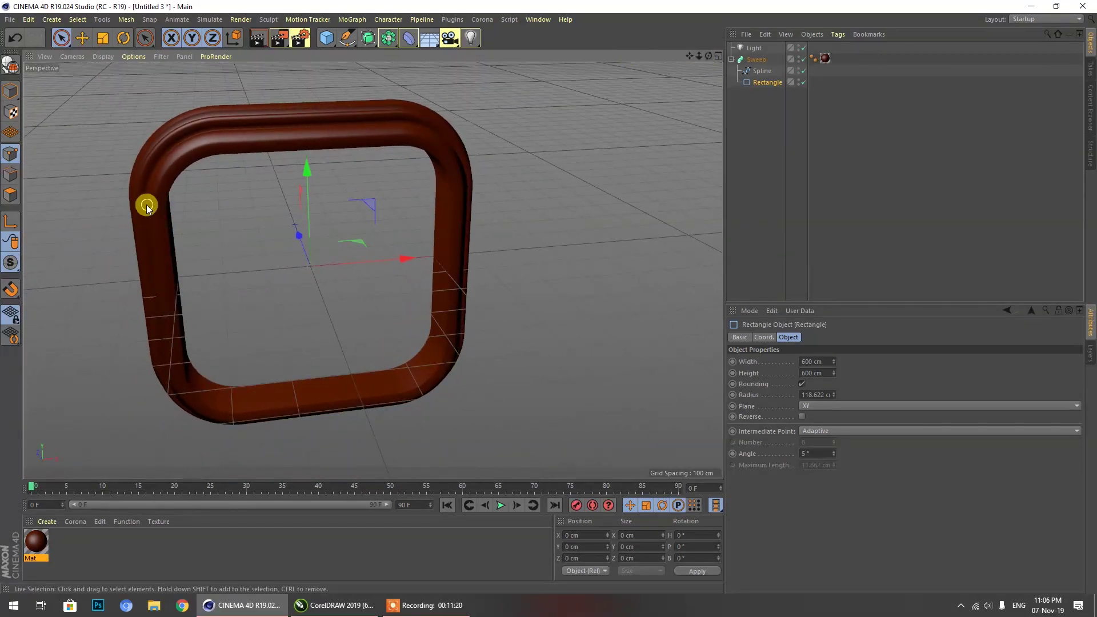
Try rounding radii of 250 cm and 300 cm on the Rectangle to turn the frame into a ring.
{"action": "left_click", "coordinate": [802, 406]}
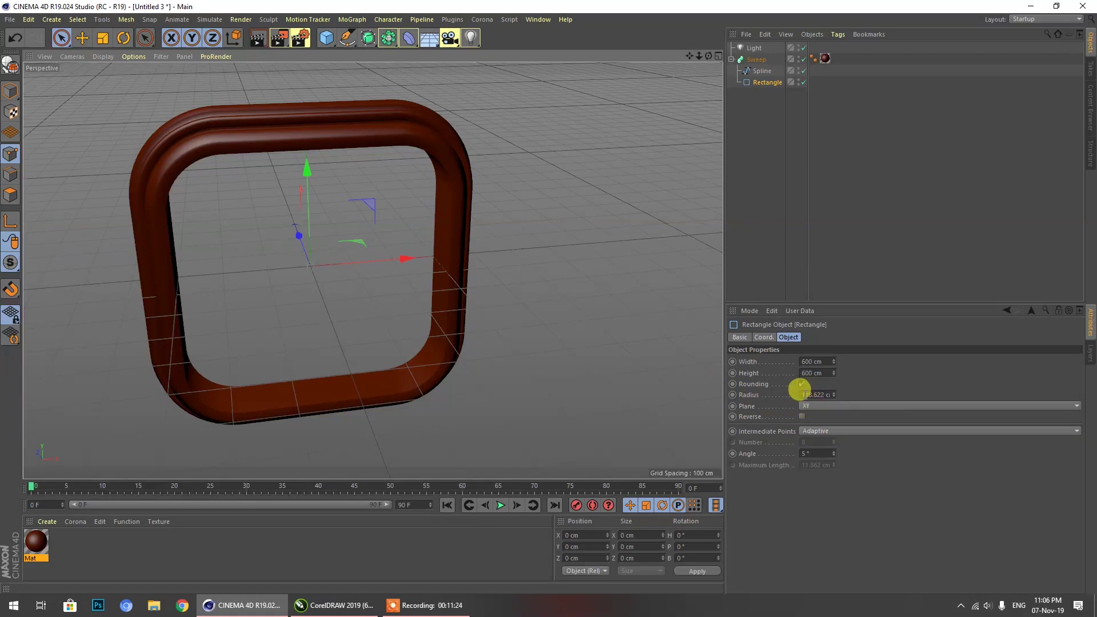
{"action": "left_click", "coordinate": [805, 395]}
{"action": "type", "text": "250"}
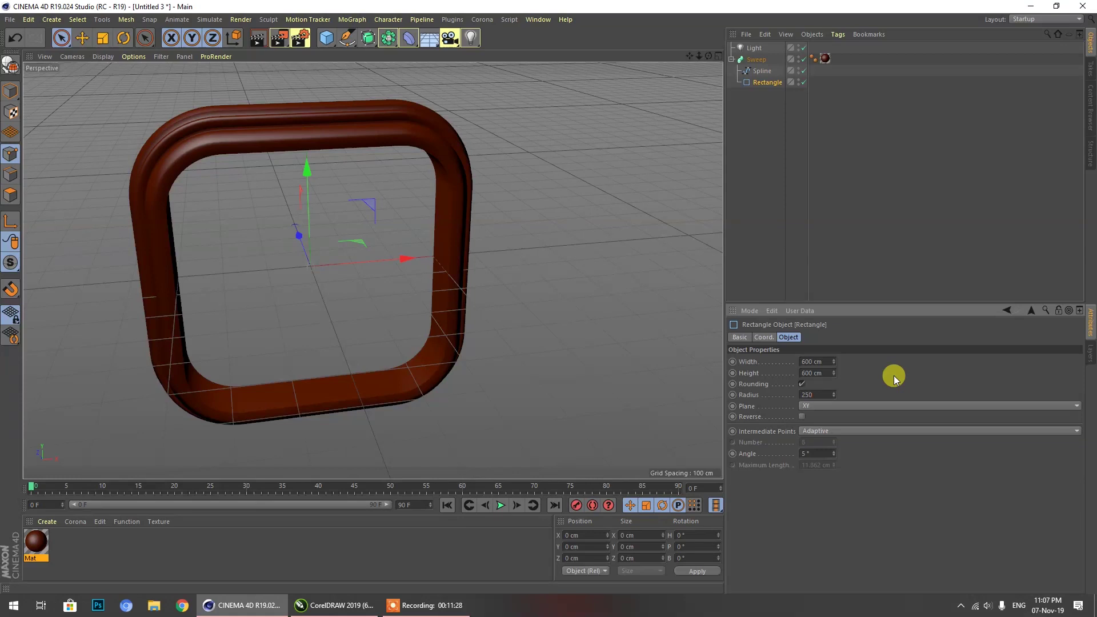
{"action": "key", "text": "Return"}
{"action": "left_click", "coordinate": [811, 394]}
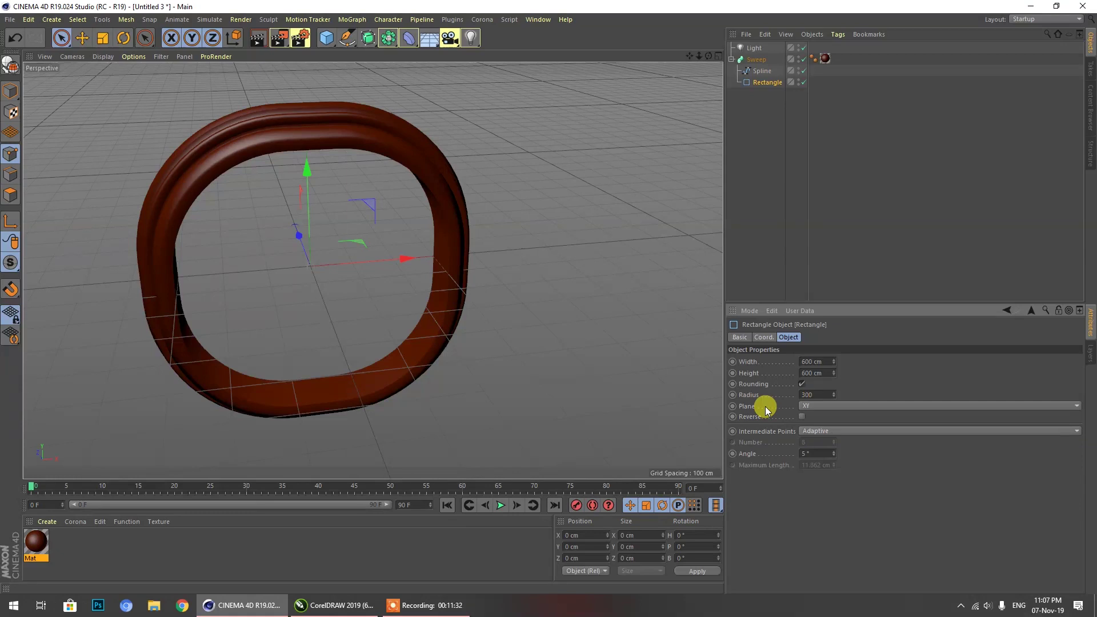
{"action": "key", "text": "Return"}
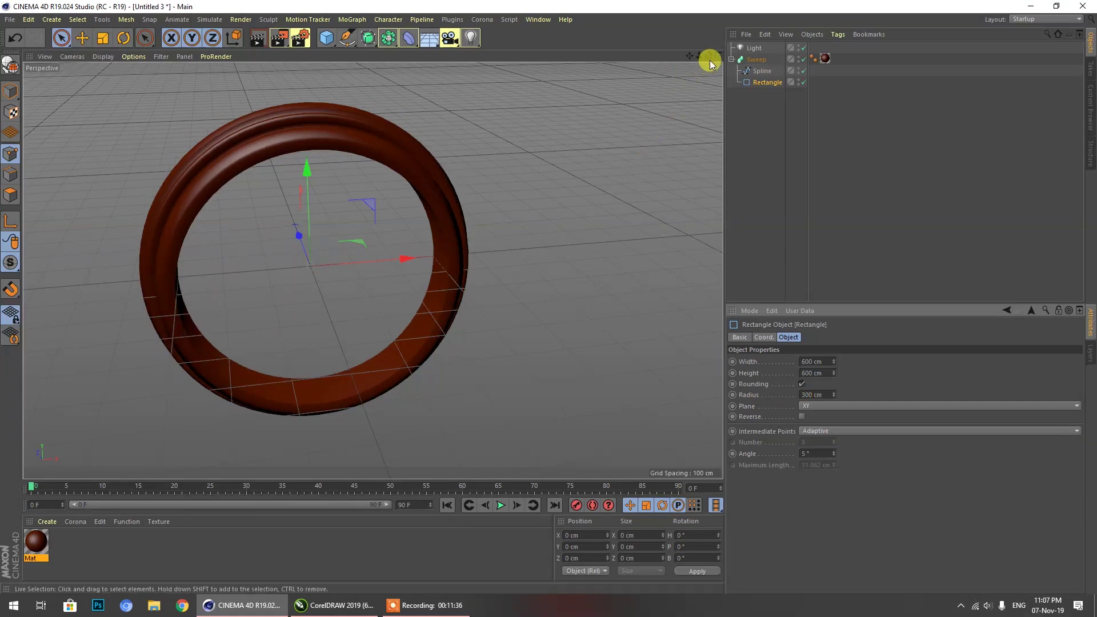
{"action": "left_click_drag", "start_coordinate": [709, 57], "coordinate": [674, 106]}
{"action": "left_click_drag", "start_coordinate": [372, 270], "coordinate": [706, 55]}
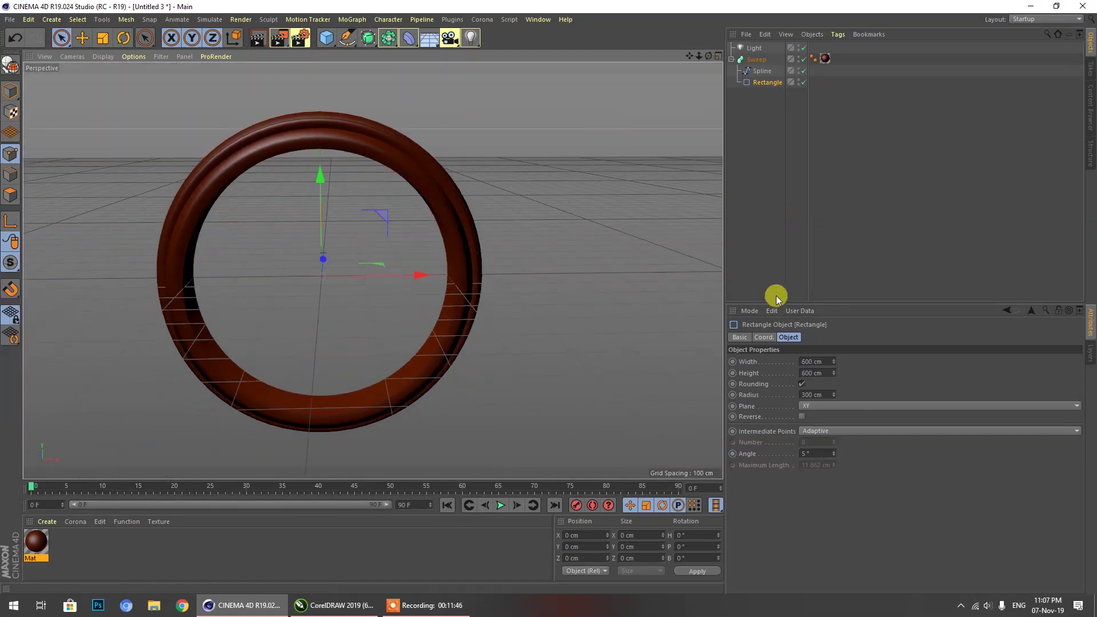
Reduce the Rectangle's rounding radius to 50 cm and further to 20 cm.
{"action": "left_click", "coordinate": [811, 395]}
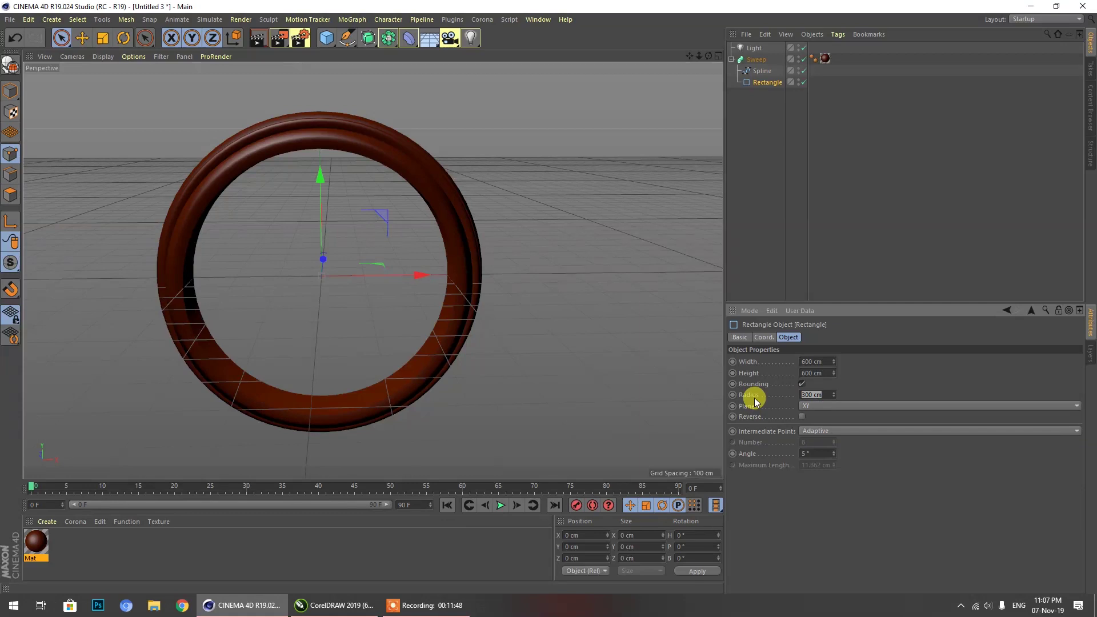
{"action": "key", "text": "Return"}
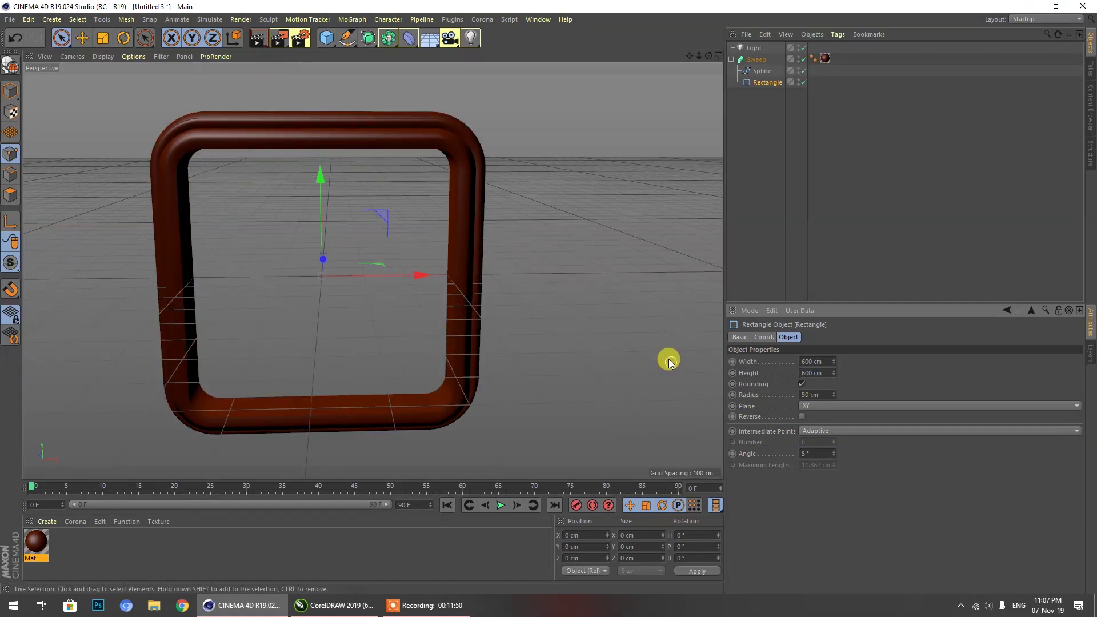
{"action": "scroll", "coordinate": [500, 236], "scroll_direction": "down", "scroll_amount": 3}
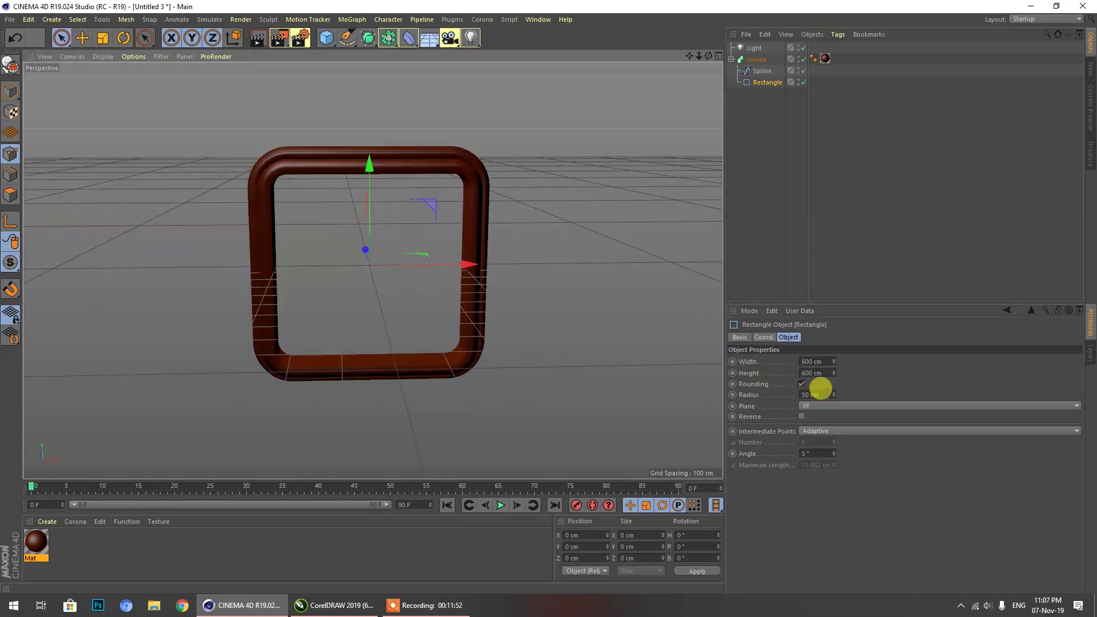
{"action": "left_click", "coordinate": [816, 394]}
{"action": "type", "text": "20"}
{"action": "key", "text": "Return"}
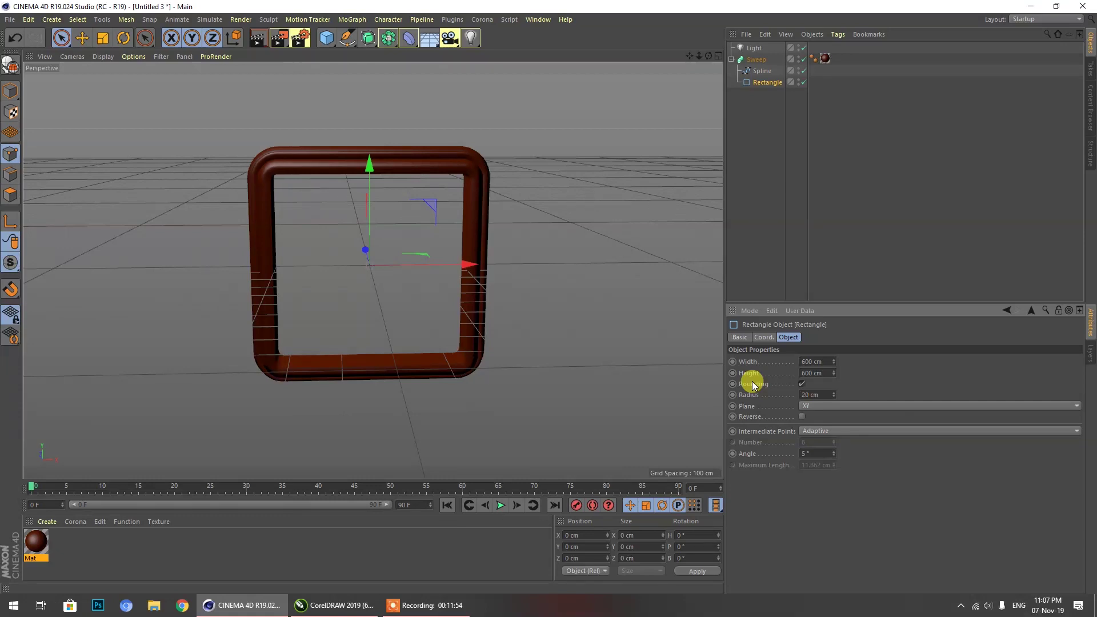
Take the Rectangle out of the Sweep and delete it, and switch to the enlarged Front view.
{"action": "left_click_drag", "start_coordinate": [765, 83], "coordinate": [765, 143]}
{"action": "key", "text": "Delete"}
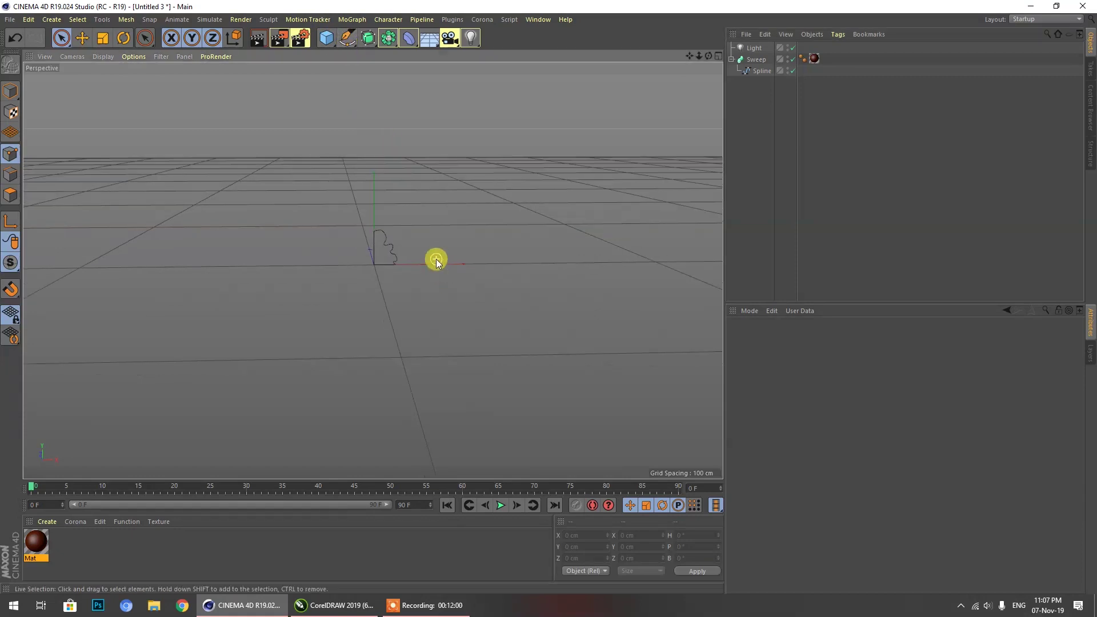
{"action": "middle_click", "coordinate": [410, 270]}
{"action": "middle_click", "coordinate": [501, 353]}
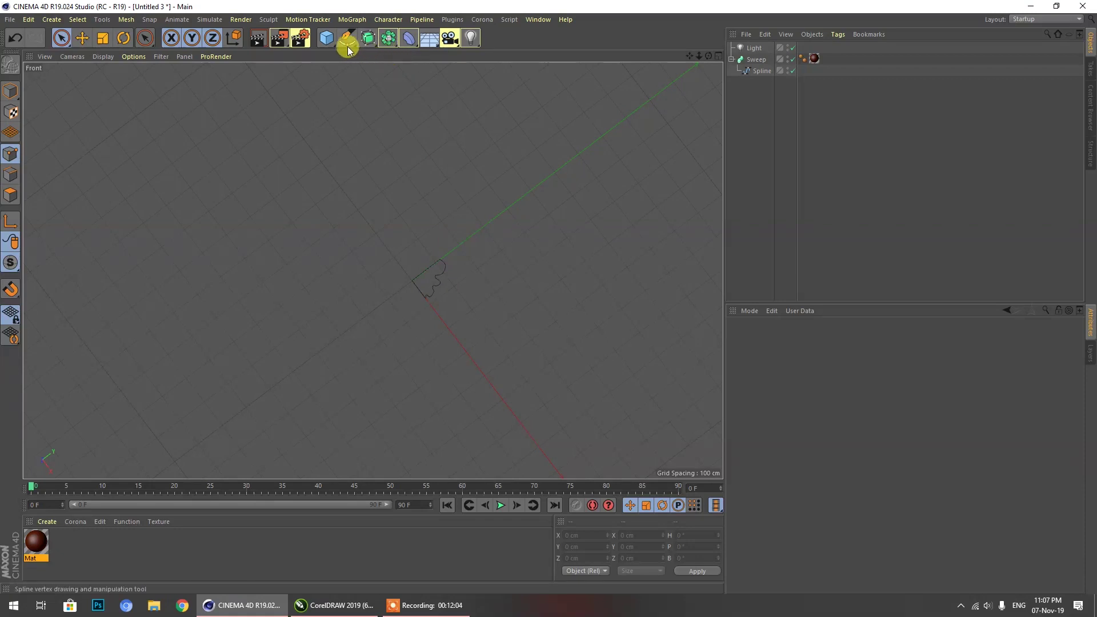
With the Pen tool, draw a large irregular closed path of twelve points around the small profile, and return to Live Selection.
{"action": "left_click", "coordinate": [347, 49]}
{"action": "left_click", "coordinate": [416, 57]}
{"action": "scroll", "coordinate": [432, 175], "scroll_direction": "down", "scroll_amount": 3}
{"action": "left_click", "coordinate": [423, 103]}
{"action": "left_click", "coordinate": [293, 152]}
{"action": "left_click", "coordinate": [339, 298]}
{"action": "left_click", "coordinate": [416, 176]}
{"action": "left_click", "coordinate": [406, 264]}
{"action": "left_click", "coordinate": [485, 309]}
{"action": "left_click", "coordinate": [638, 233]}
{"action": "left_click", "coordinate": [584, 147]}
{"action": "left_click", "coordinate": [549, 236]}
{"action": "left_click", "coordinate": [500, 189]}
{"action": "left_click", "coordinate": [520, 111]}
{"action": "left_click", "coordinate": [485, 112]}
{"action": "left_click", "coordinate": [424, 103]}
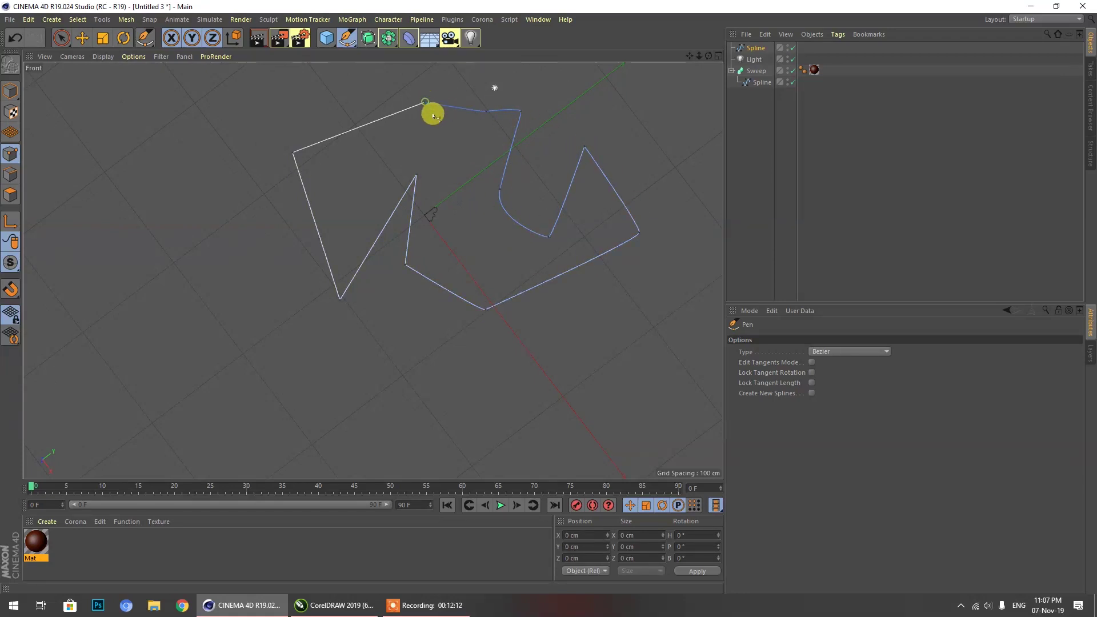
{"action": "left_click", "coordinate": [60, 39]}
In the Perspective view, apply Soft Interpolation to the new path's inner notch point and the adjacent point below the profile.
{"action": "middle_click", "coordinate": [318, 154]}
{"action": "middle_click", "coordinate": [320, 157]}
{"action": "scroll", "coordinate": [358, 232], "scroll_direction": "down", "scroll_amount": 5}
{"action": "left_click_drag", "start_coordinate": [708, 55], "coordinate": [745, 69]}
{"action": "scroll", "coordinate": [308, 240], "scroll_direction": "up", "scroll_amount": 2}
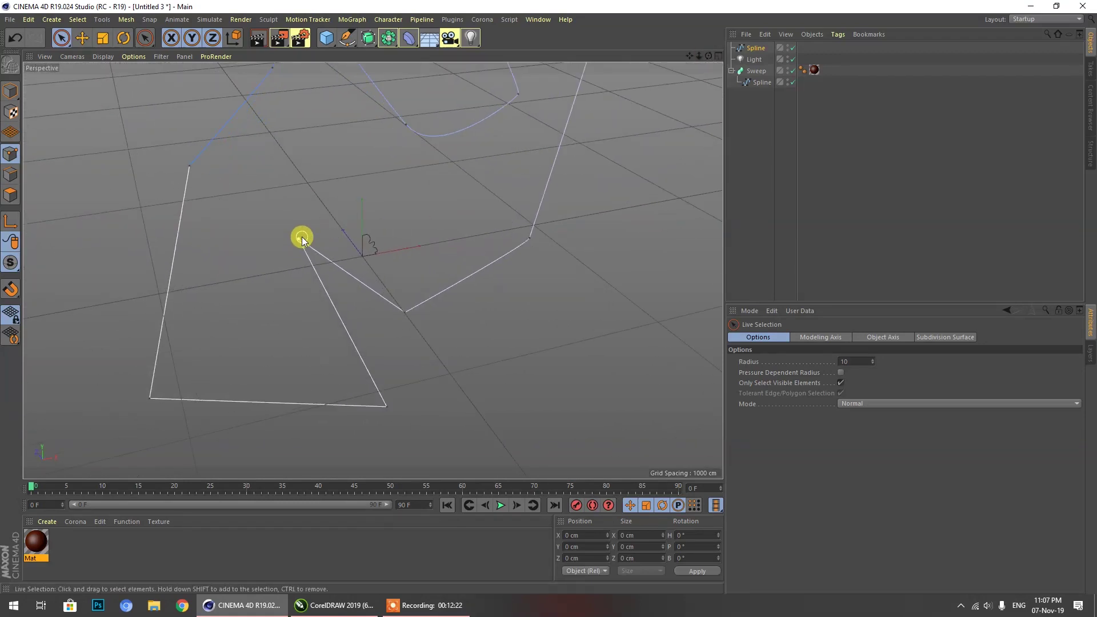
{"action": "left_click", "coordinate": [300, 239]}
{"action": "scroll", "coordinate": [368, 279], "scroll_direction": "down", "scroll_amount": 3}
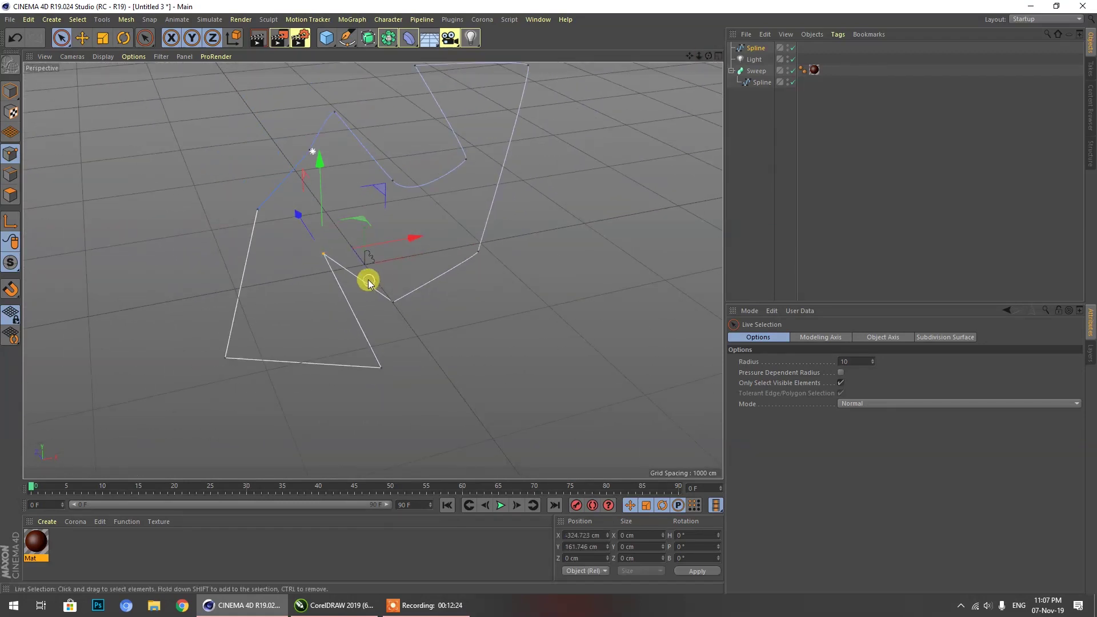
{"action": "right_click", "coordinate": [324, 258]}
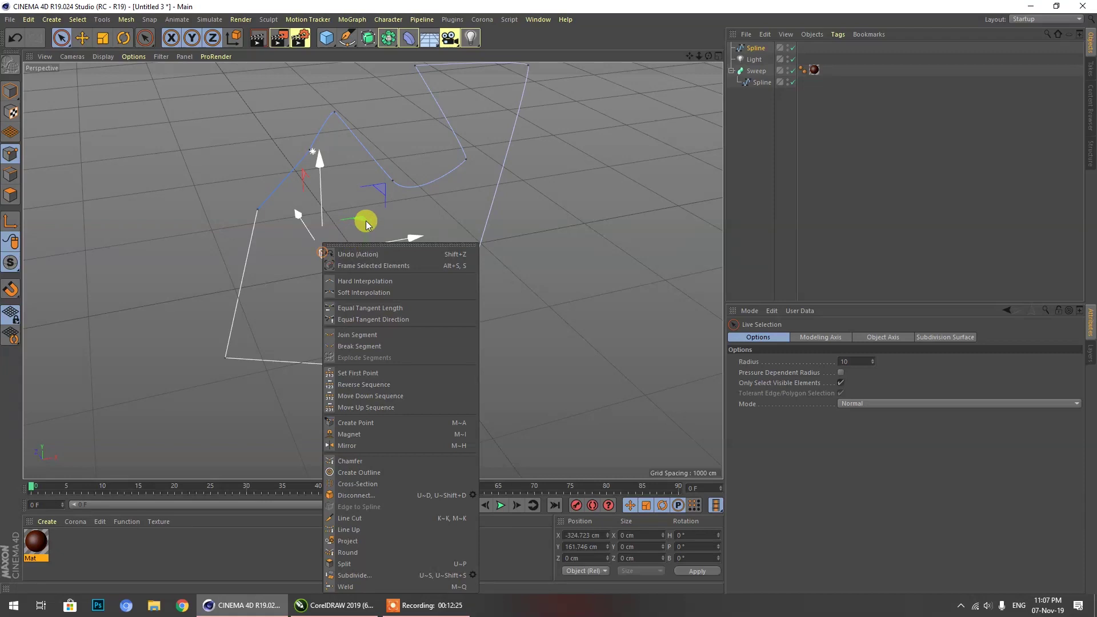
{"action": "left_click", "coordinate": [382, 292]}
{"action": "left_click", "coordinate": [393, 303]}
{"action": "right_click", "coordinate": [394, 302]}
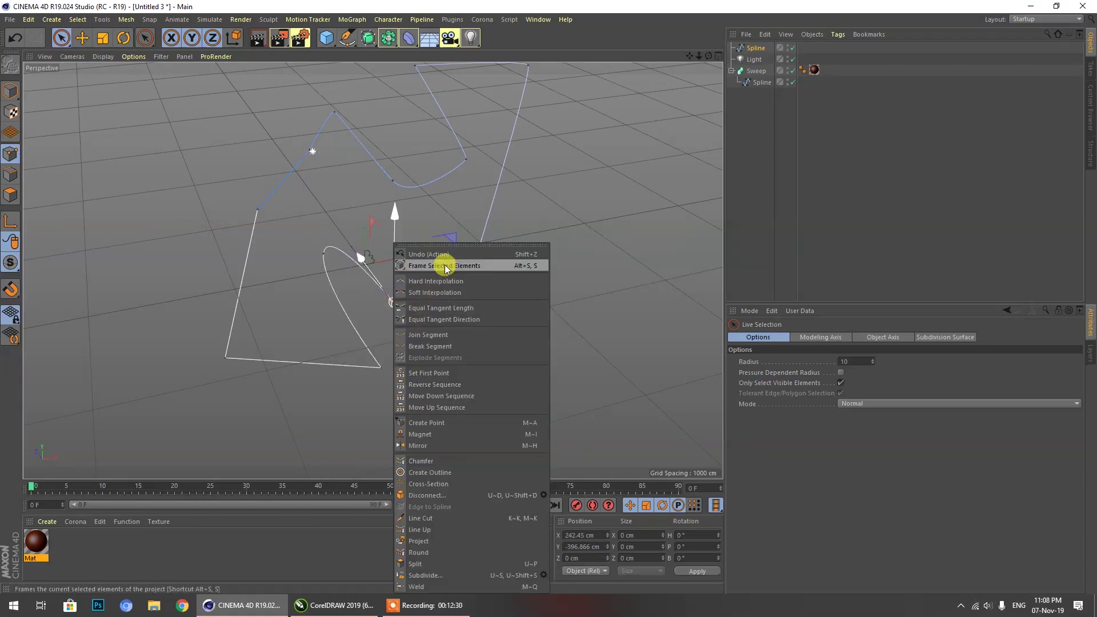
{"action": "left_click", "coordinate": [440, 292]}
{"action": "scroll", "coordinate": [447, 344], "scroll_direction": "down", "scroll_amount": 2}
Apply Equal Tangent Direction to the path's upper-left peak, and apply Soft Interpolation to that peak and the inner point of the upper lobe.
{"action": "left_click", "coordinate": [359, 158]}
{"action": "right_click", "coordinate": [358, 158]}
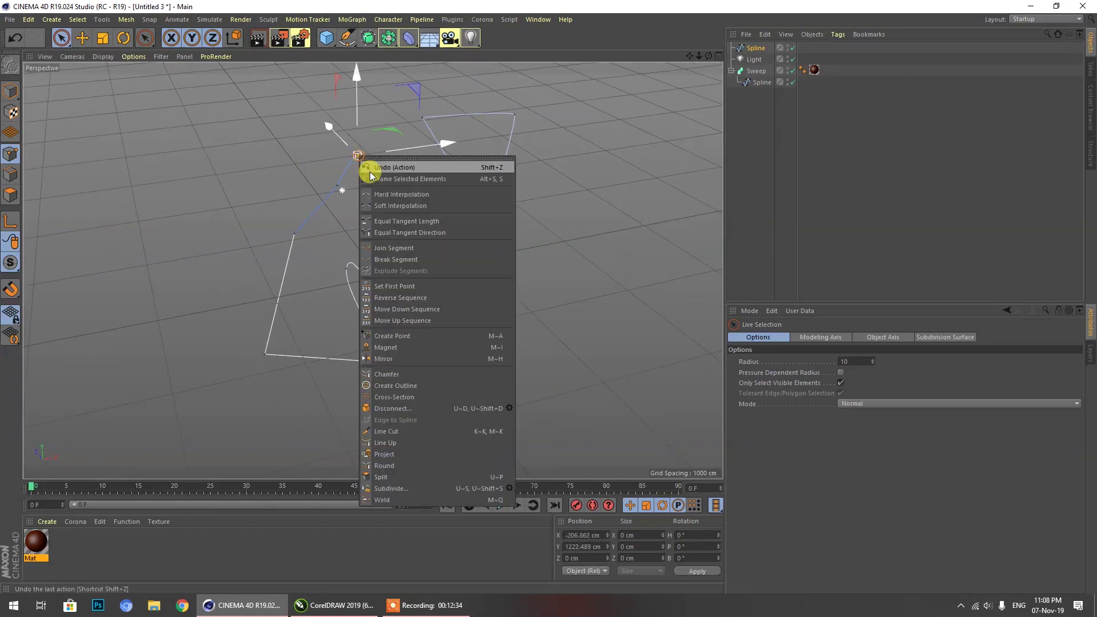
{"action": "left_click", "coordinate": [392, 232]}
{"action": "left_click", "coordinate": [421, 117]}
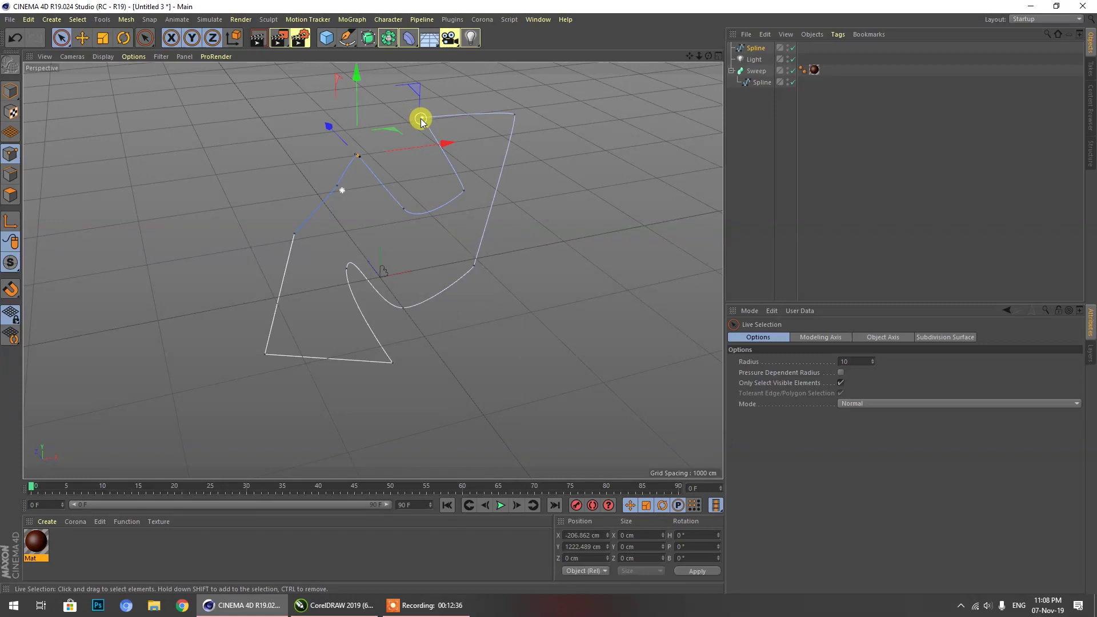
{"action": "right_click", "coordinate": [421, 117]}
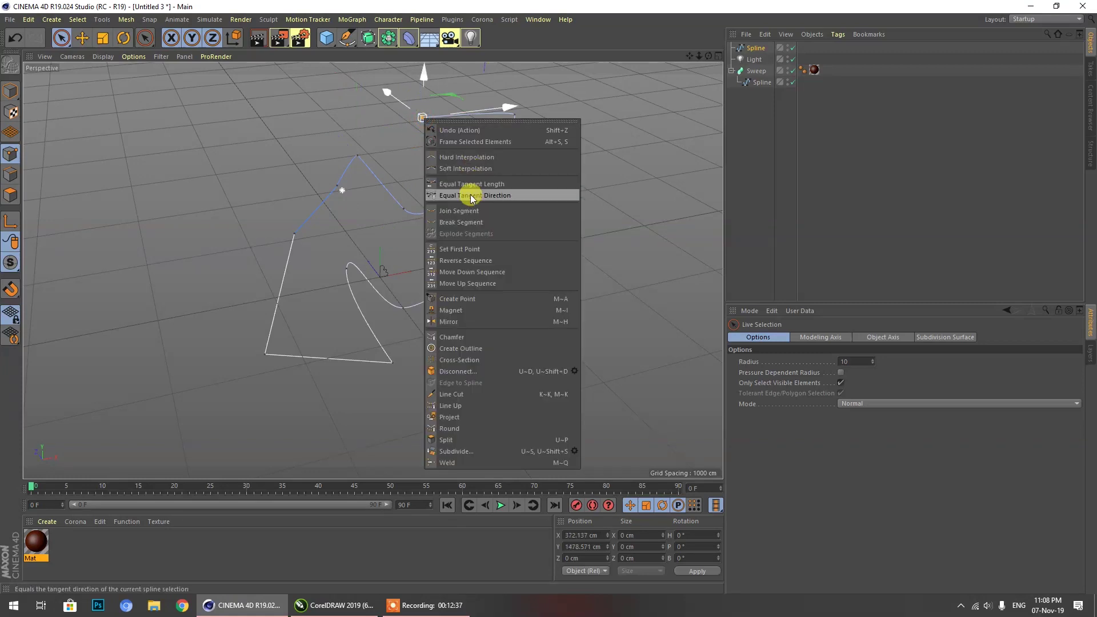
{"action": "left_click", "coordinate": [453, 168]}
{"action": "left_click", "coordinate": [358, 155]}
{"action": "right_click", "coordinate": [358, 155]}
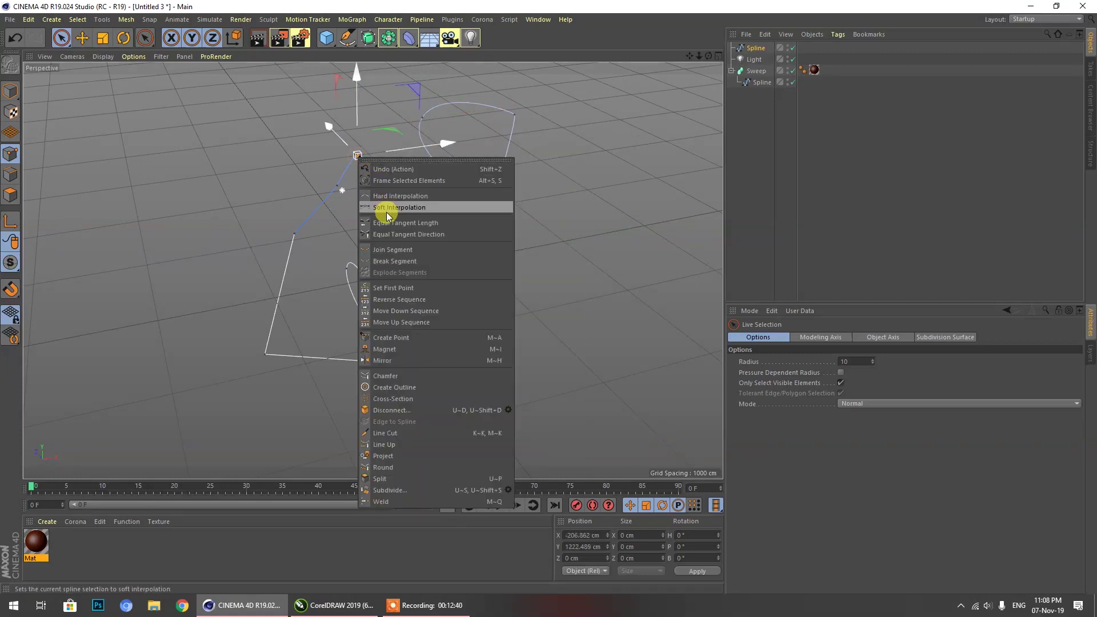
{"action": "left_click", "coordinate": [383, 207]}
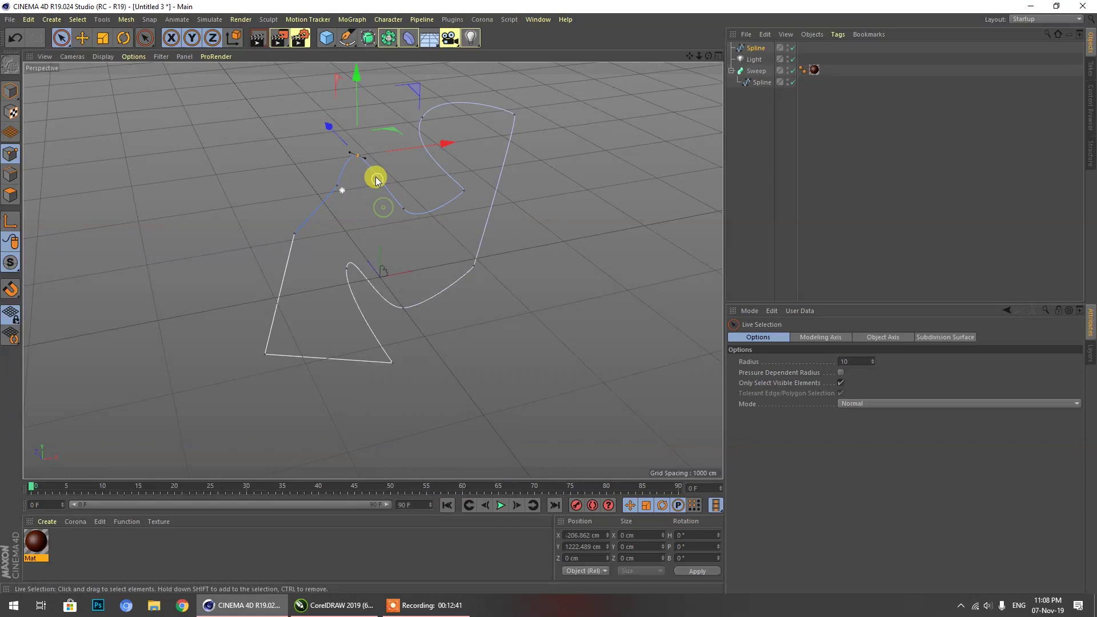
Soften the outer point of the path's upper lobe and the point on its lower right side with Soft Interpolation.
{"action": "right_click", "coordinate": [513, 120]}
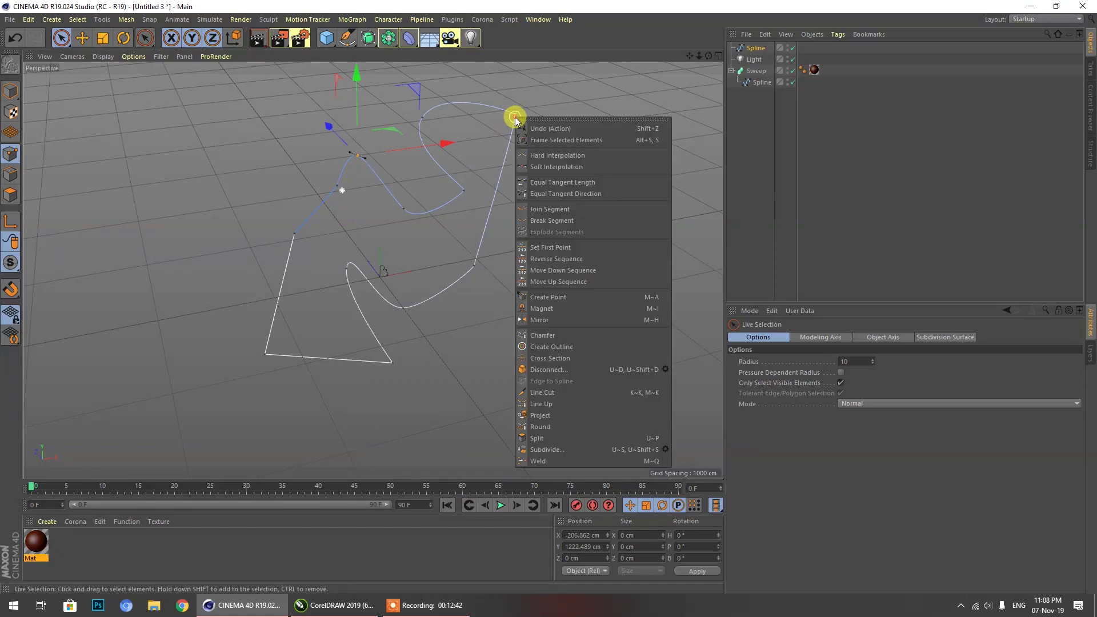
{"action": "left_click", "coordinate": [538, 168]}
{"action": "left_click", "coordinate": [472, 263]}
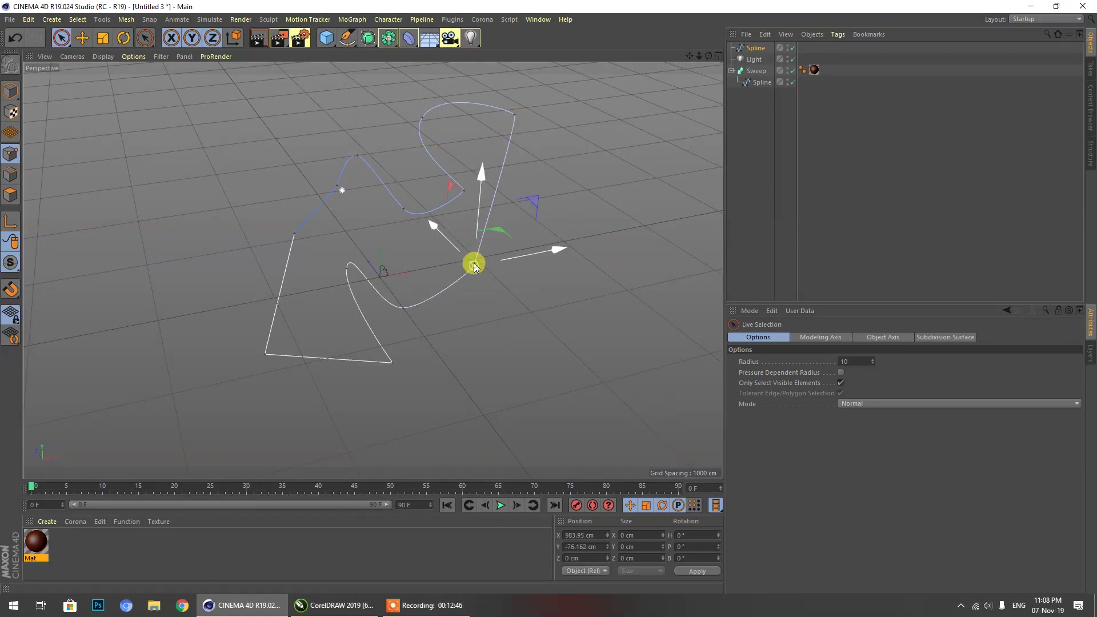
{"action": "right_click", "coordinate": [473, 264]}
{"action": "left_click", "coordinate": [502, 293]}
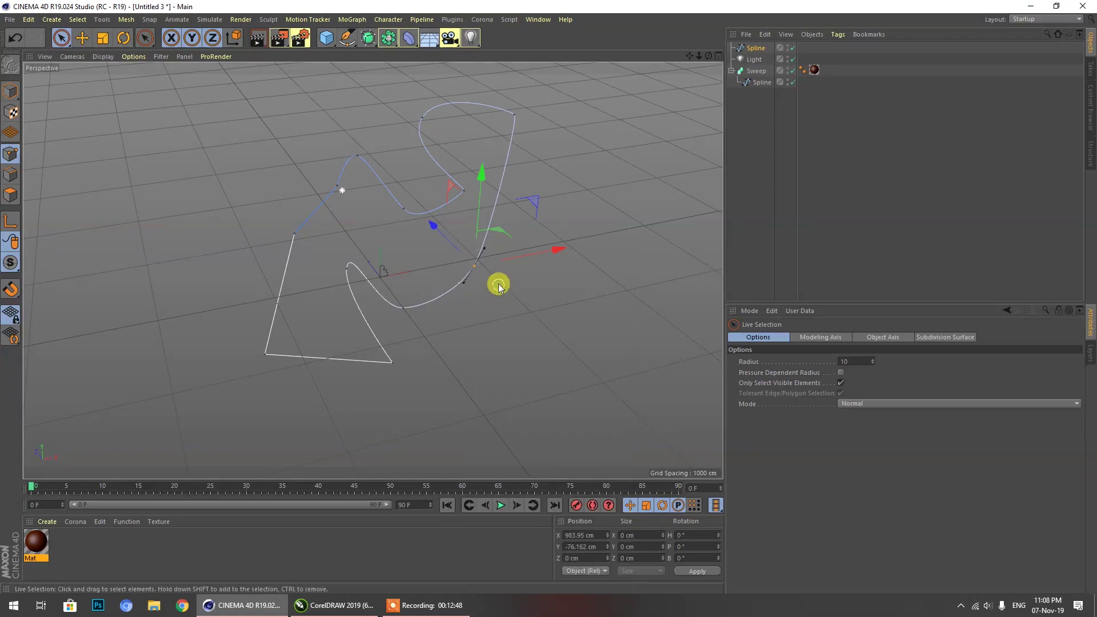
{"action": "left_click", "coordinate": [517, 114]}
{"action": "right_click", "coordinate": [516, 115]}
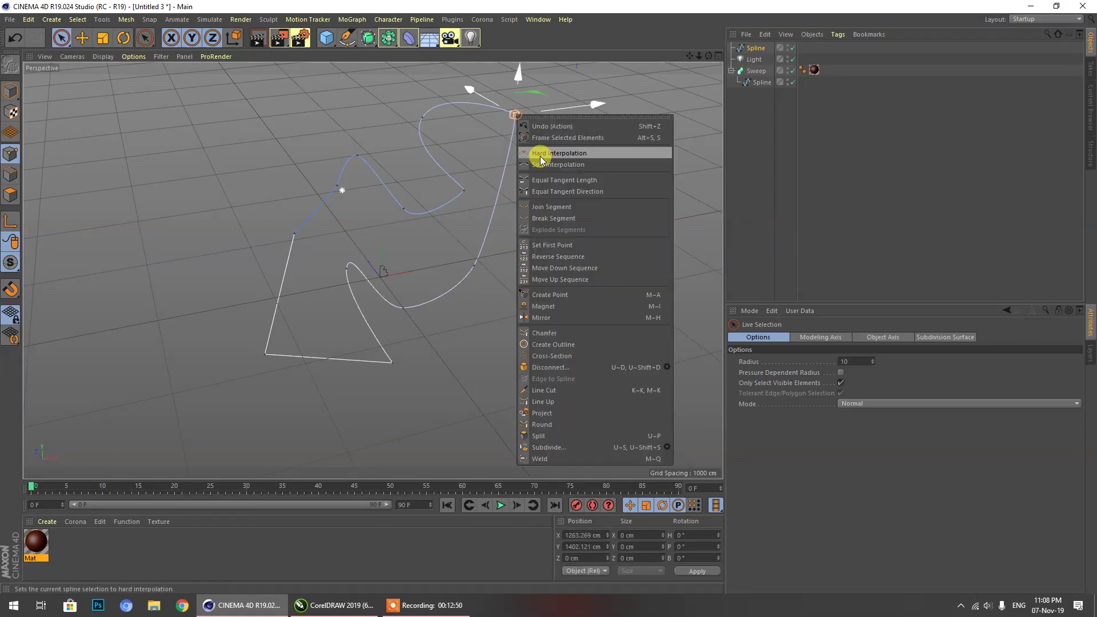
{"action": "left_click", "coordinate": [544, 166]}
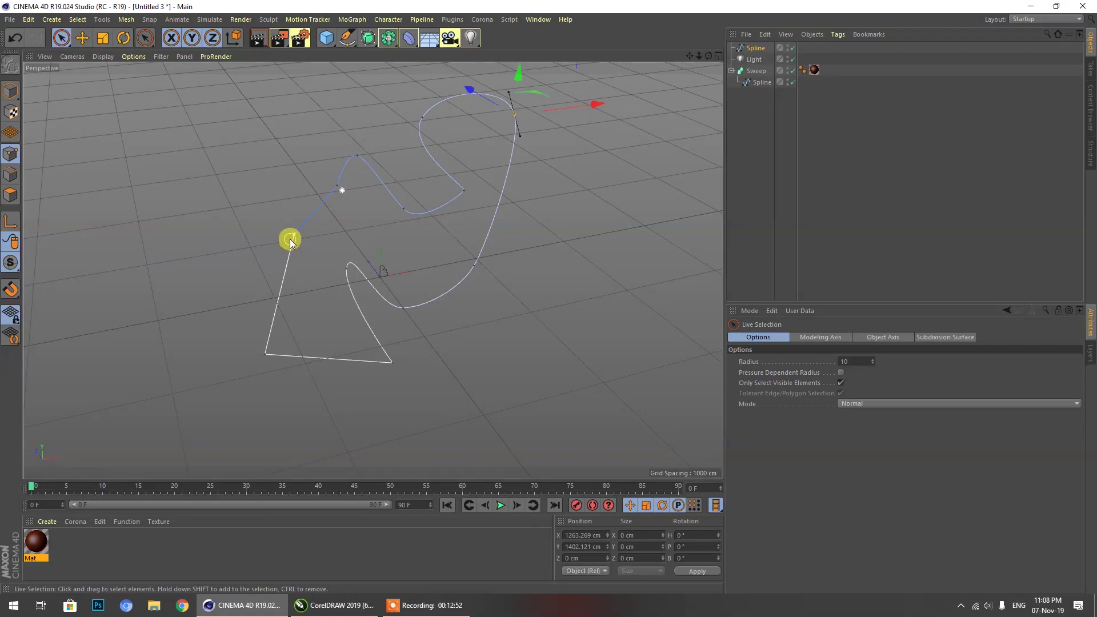
Apply Soft Interpolation to the path's two lowest corner points.
{"action": "left_click", "coordinate": [266, 358]}
{"action": "right_click", "coordinate": [266, 358]}
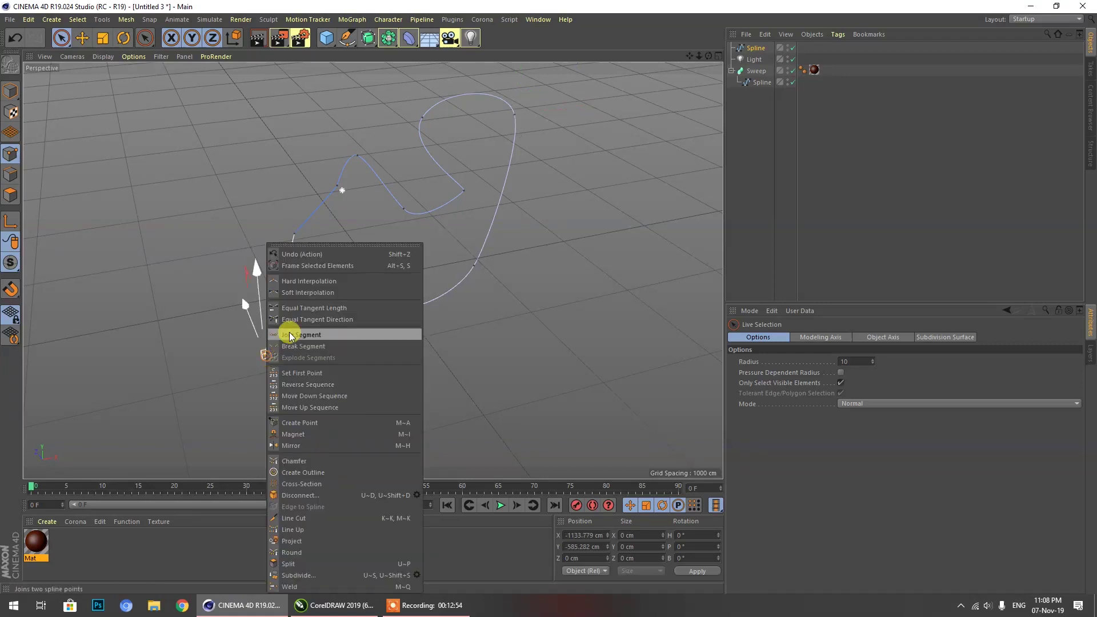
{"action": "left_click", "coordinate": [311, 284]}
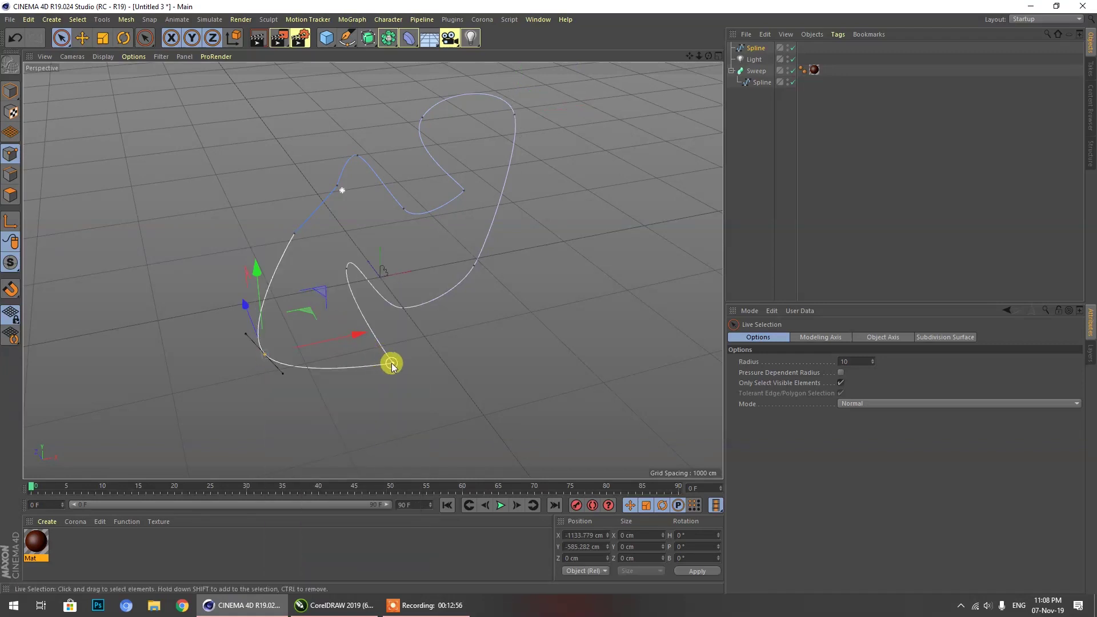
{"action": "left_click", "coordinate": [391, 361]}
{"action": "right_click", "coordinate": [390, 362]}
{"action": "left_click", "coordinate": [425, 293]}
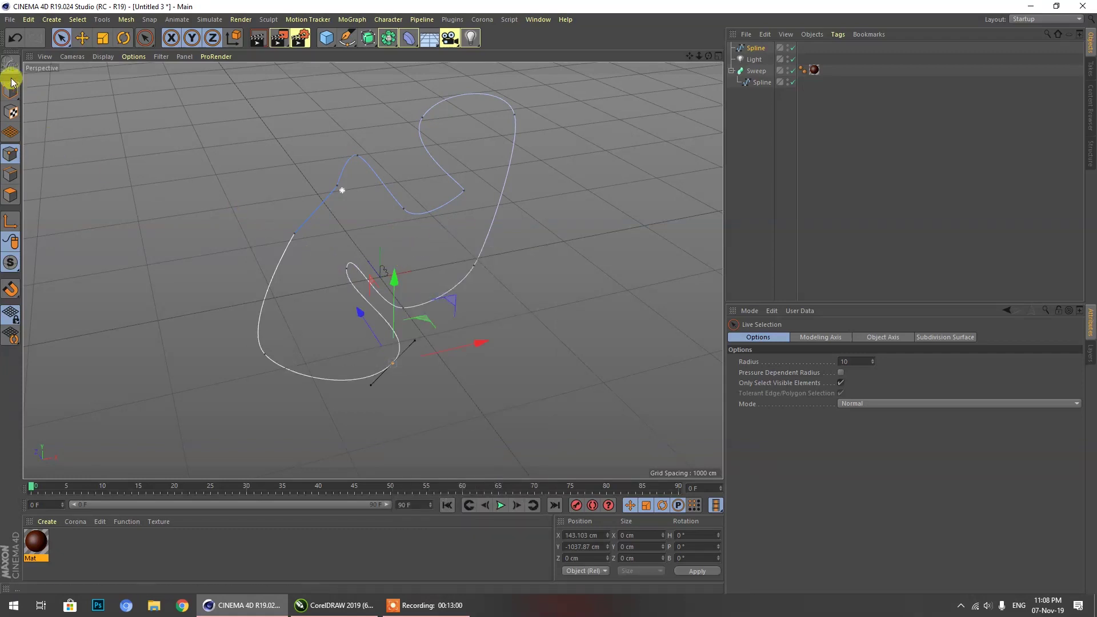
Place the new path Spline inside the Sweep directly below the profile Spline to sweep the moulding along it.
{"action": "left_click_drag", "start_coordinate": [753, 51], "coordinate": [753, 95]}
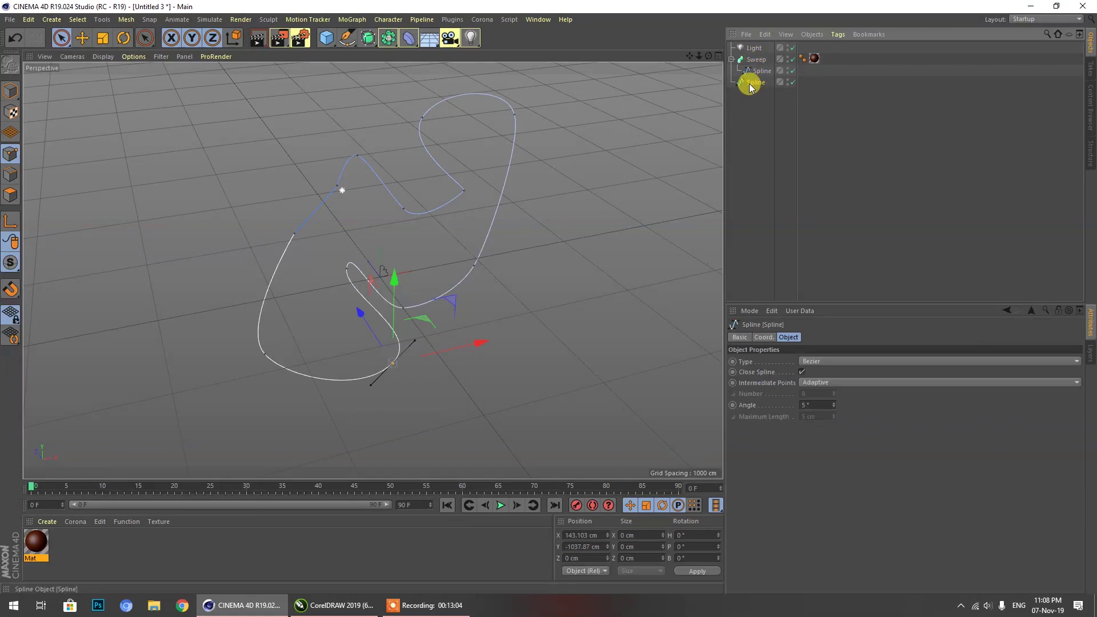
{"action": "left_click_drag", "start_coordinate": [754, 62], "coordinate": [757, 91]}
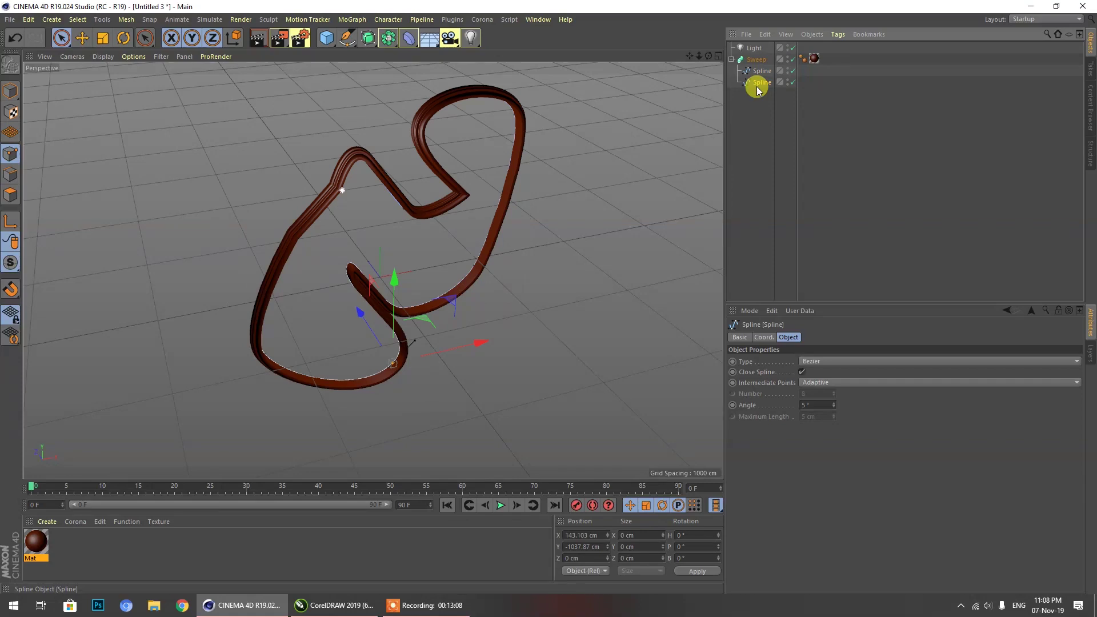
{"action": "scroll", "coordinate": [323, 188], "scroll_direction": "up", "scroll_amount": 7}
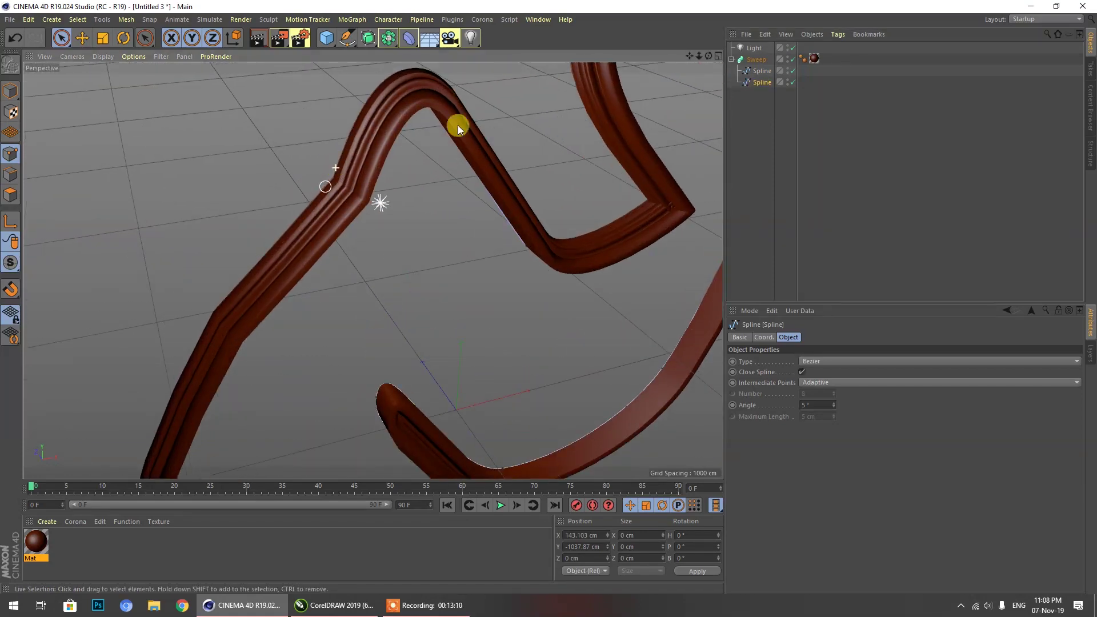
Duplicate the light along its Z axis to light the swept moulding from the opposite side.
{"action": "left_click_drag", "start_coordinate": [709, 56], "coordinate": [805, 195]}
{"action": "scroll", "coordinate": [489, 231], "scroll_direction": "down", "scroll_amount": 6}
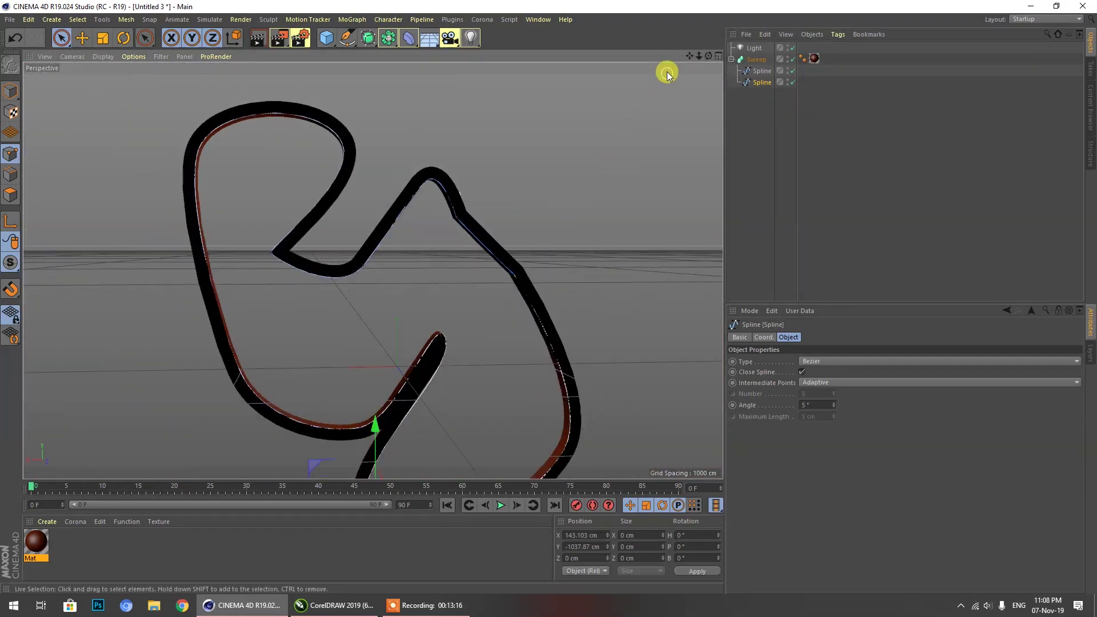
{"action": "left_click_drag", "start_coordinate": [708, 56], "coordinate": [337, 125]}
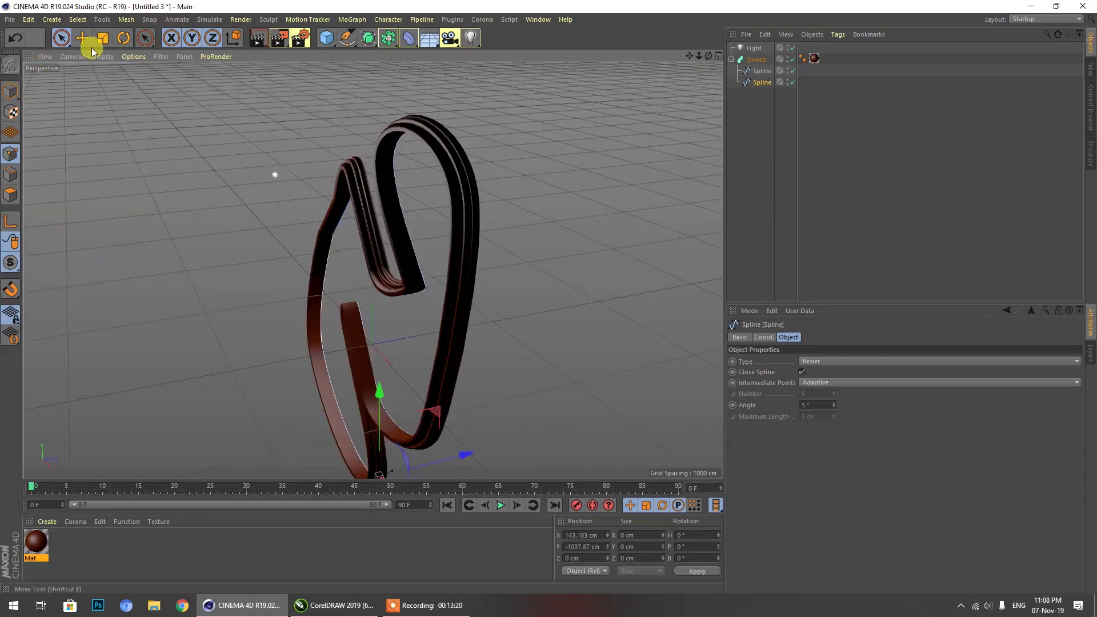
{"action": "left_click", "coordinate": [14, 38]}
{"action": "left_click", "coordinate": [42, 42]}
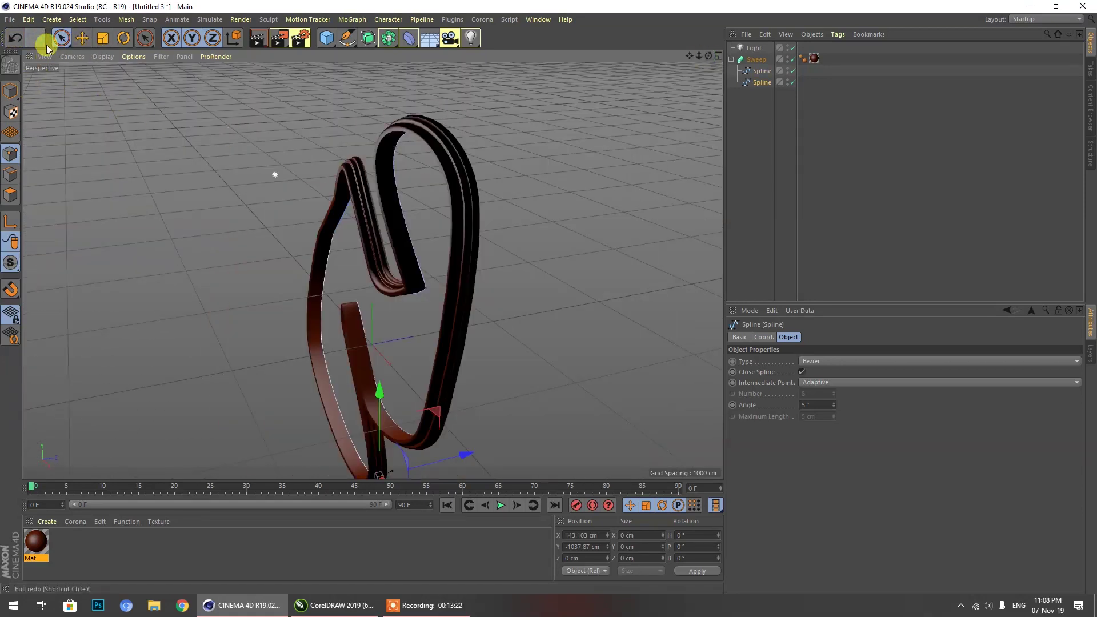
{"action": "left_click", "coordinate": [80, 39]}
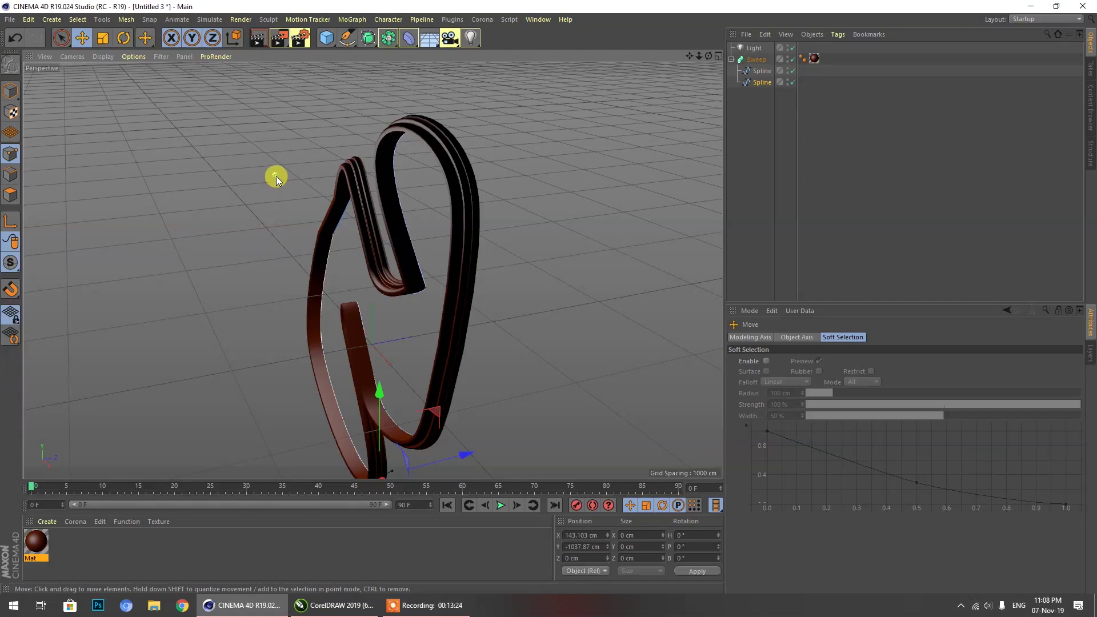
{"action": "left_click", "coordinate": [754, 48]}
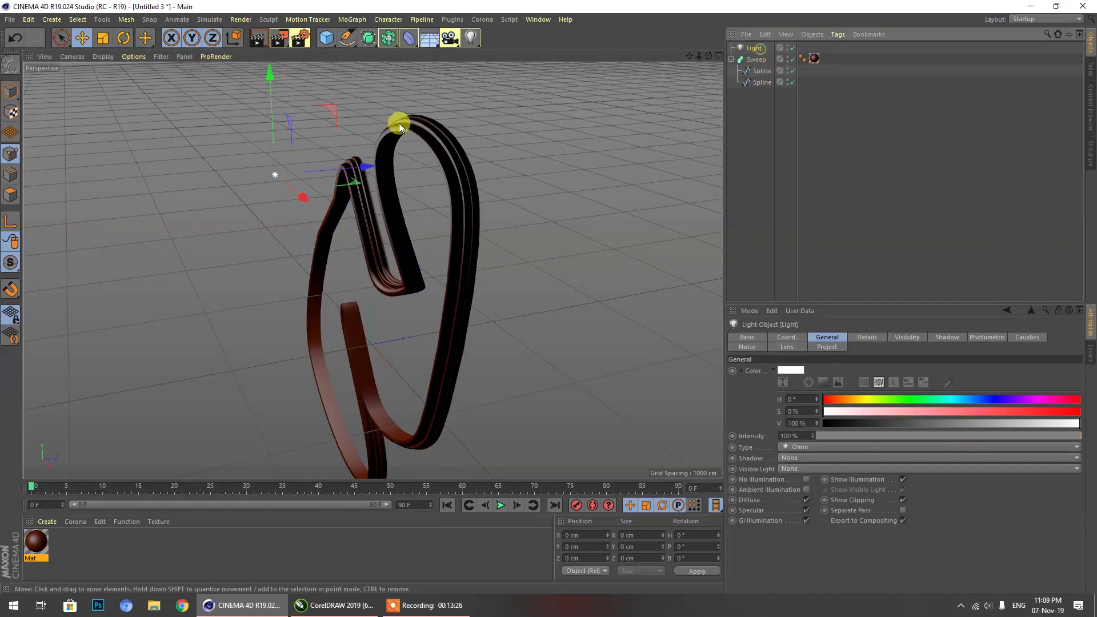
{"action": "left_click_drag", "start_coordinate": [366, 162], "coordinate": [721, 126], "text": "ctrl"}
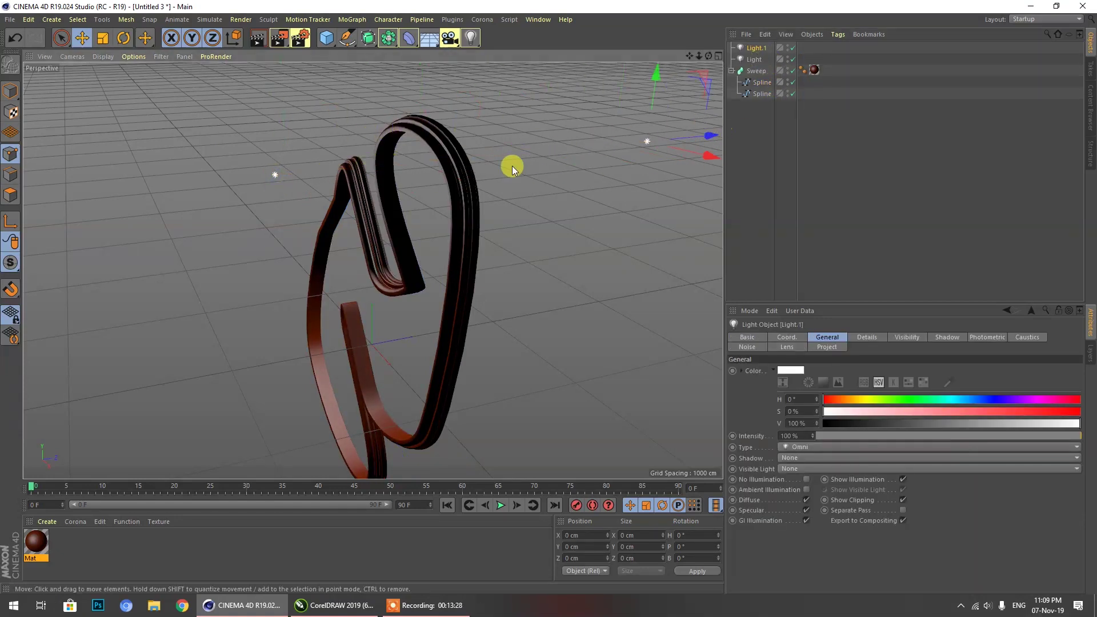
{"action": "scroll", "coordinate": [552, 153], "scroll_direction": "down", "scroll_amount": 2}
{"action": "left_click_drag", "start_coordinate": [707, 57], "coordinate": [657, 92]}
{"action": "scroll", "coordinate": [479, 233], "scroll_direction": "up", "scroll_amount": 1}
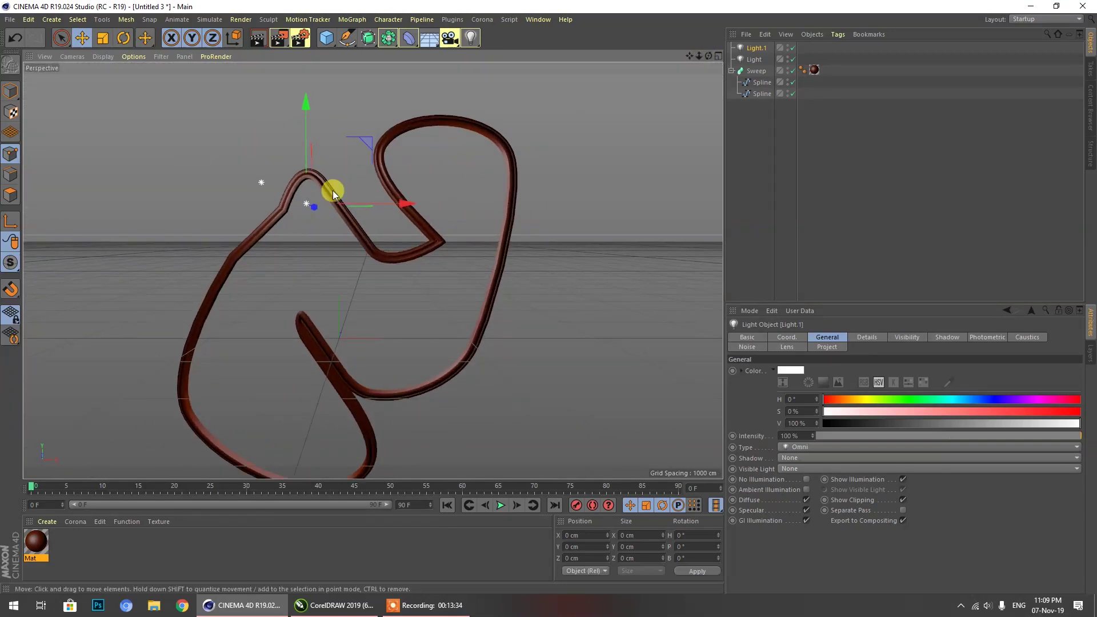
{"action": "scroll", "coordinate": [323, 188], "scroll_direction": "up", "scroll_amount": 3}
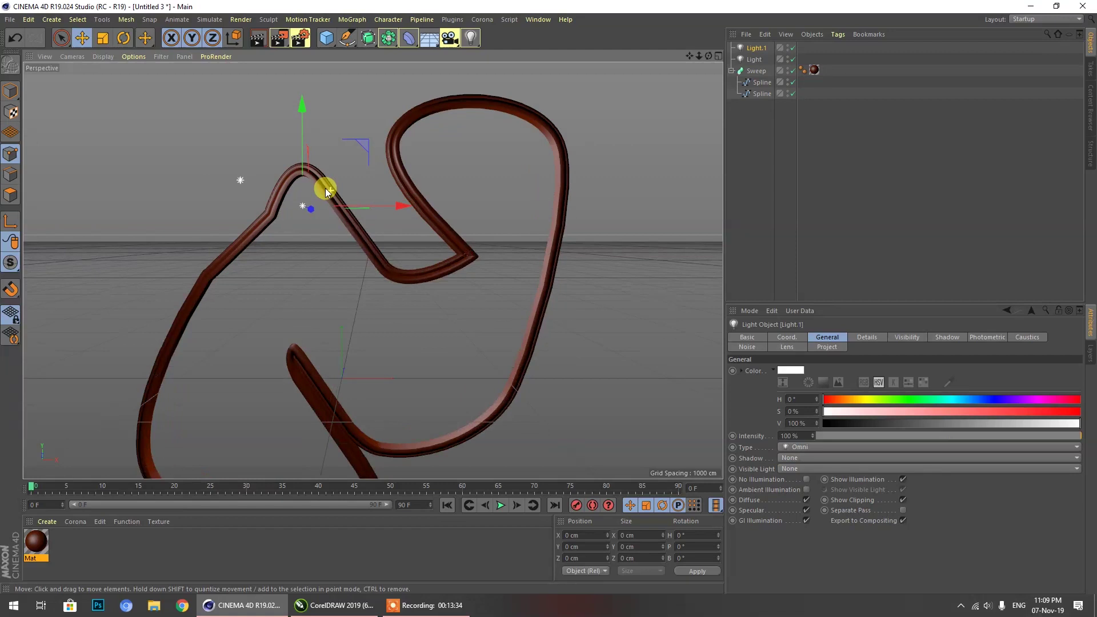
Take the freehand path Spline out of the Sweep and delete it, keeping the profile Spline.
{"action": "left_click", "coordinate": [760, 94]}
{"action": "left_click", "coordinate": [759, 105]}
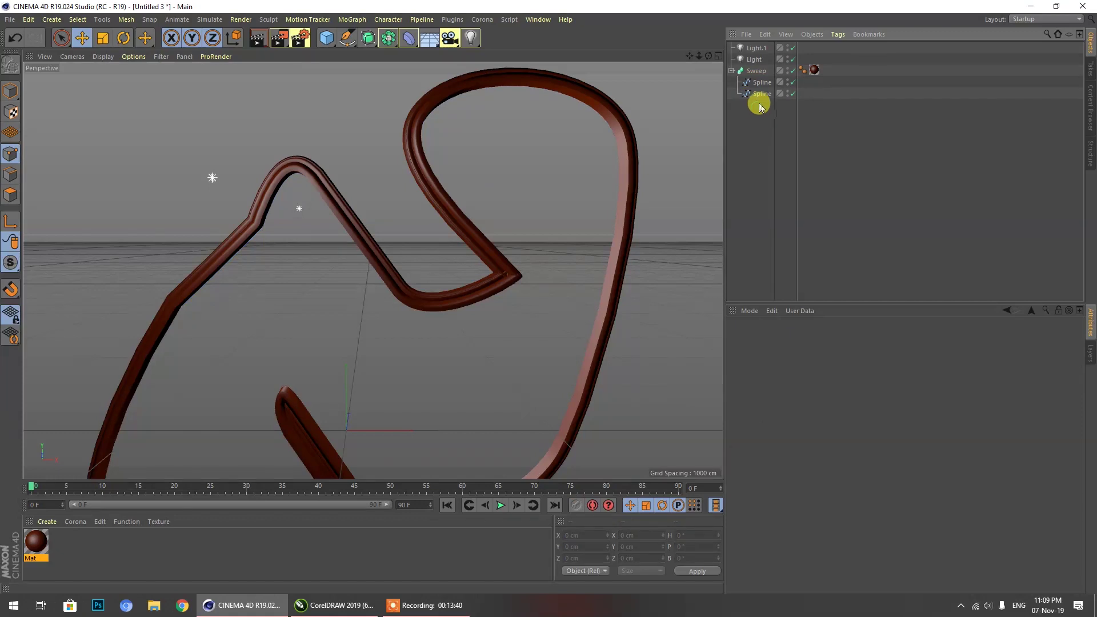
{"action": "left_click_drag", "start_coordinate": [760, 96], "coordinate": [763, 149]}
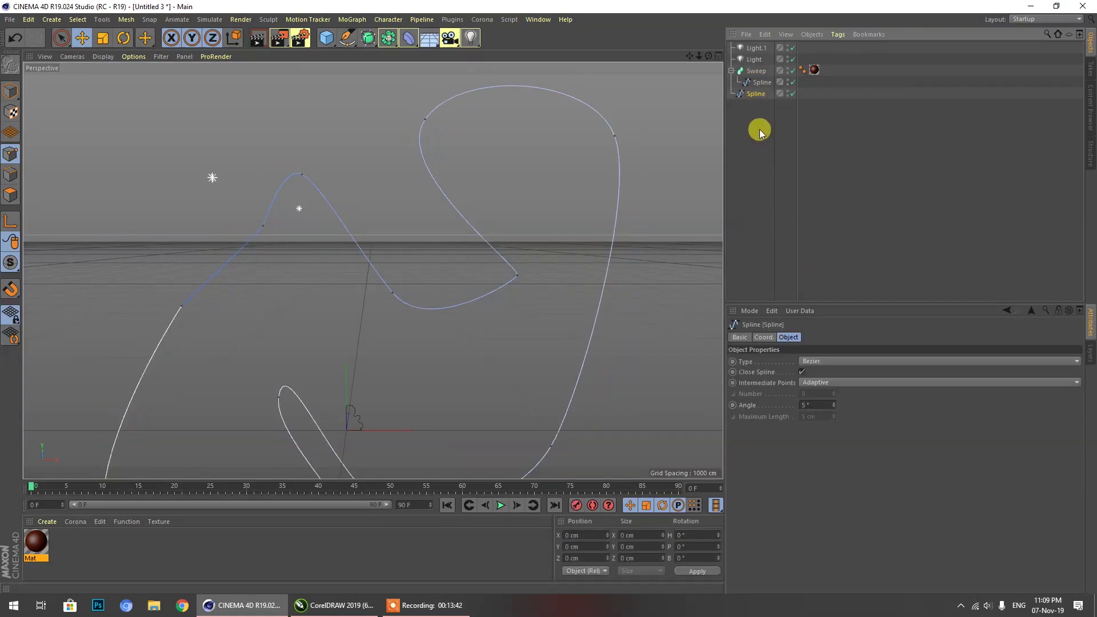
{"action": "left_click", "coordinate": [759, 131]}
{"action": "key", "text": "Delete"}
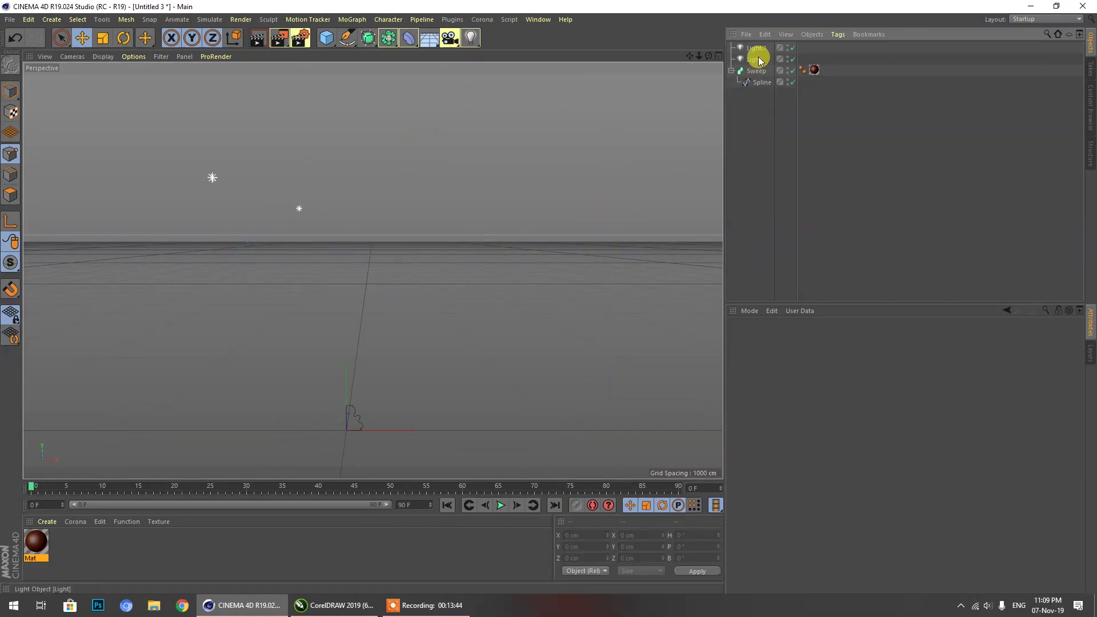
Delete both lights from the scene.
{"action": "left_click", "coordinate": [755, 63]}
{"action": "key", "text": "Delete"}
{"action": "left_click", "coordinate": [755, 50]}
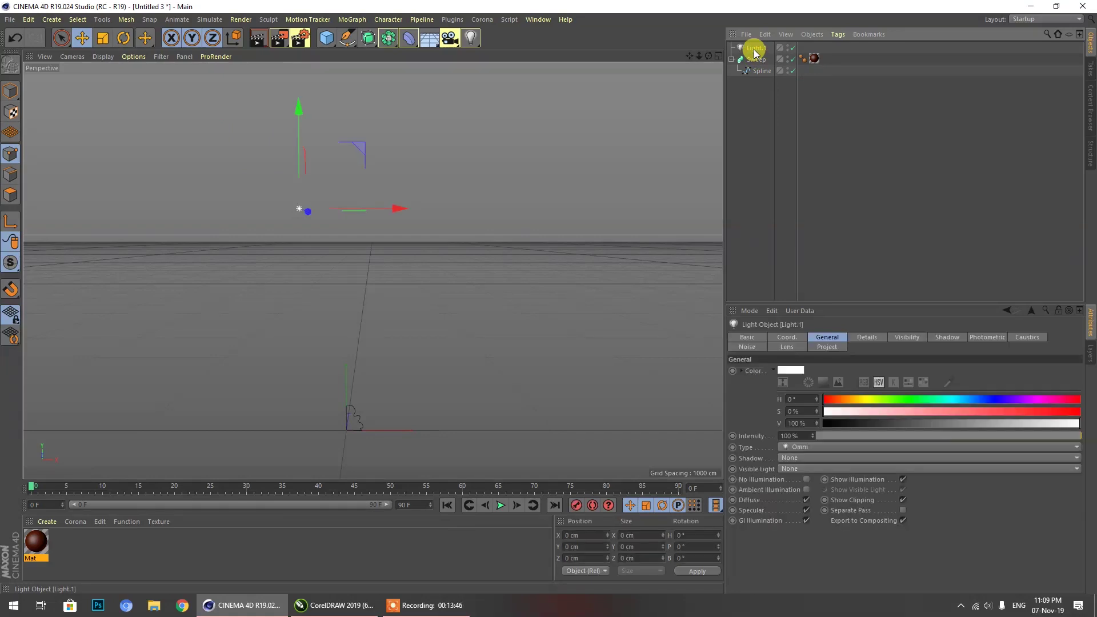
{"action": "key", "text": "Delete"}
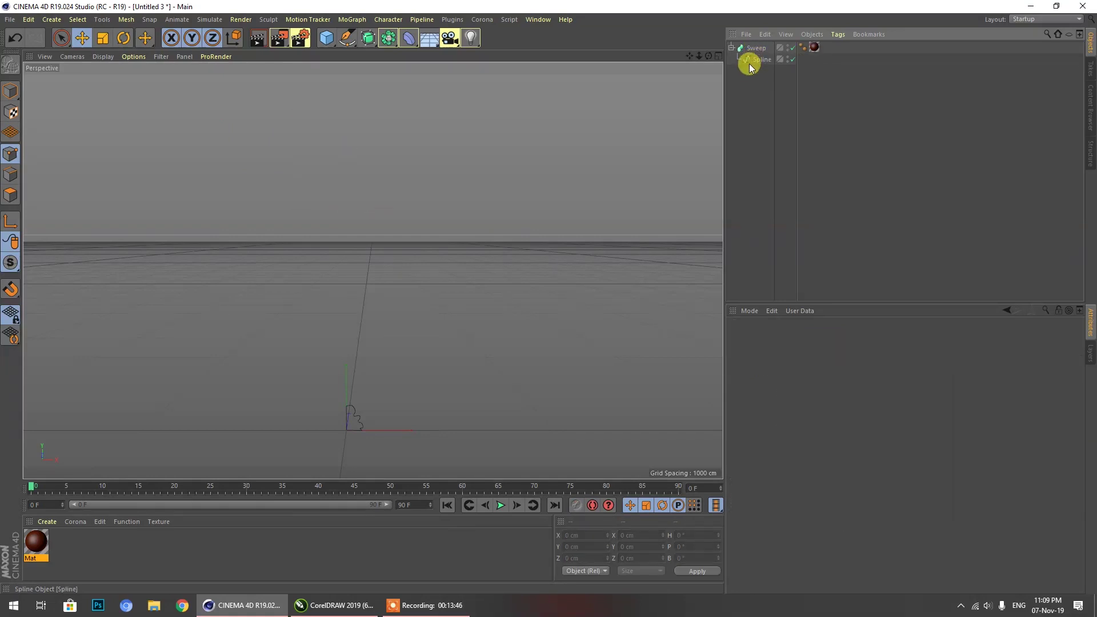
Add a Text spline and set its text to "S".
{"action": "left_click", "coordinate": [347, 38]}
{"action": "left_click", "coordinate": [528, 74]}
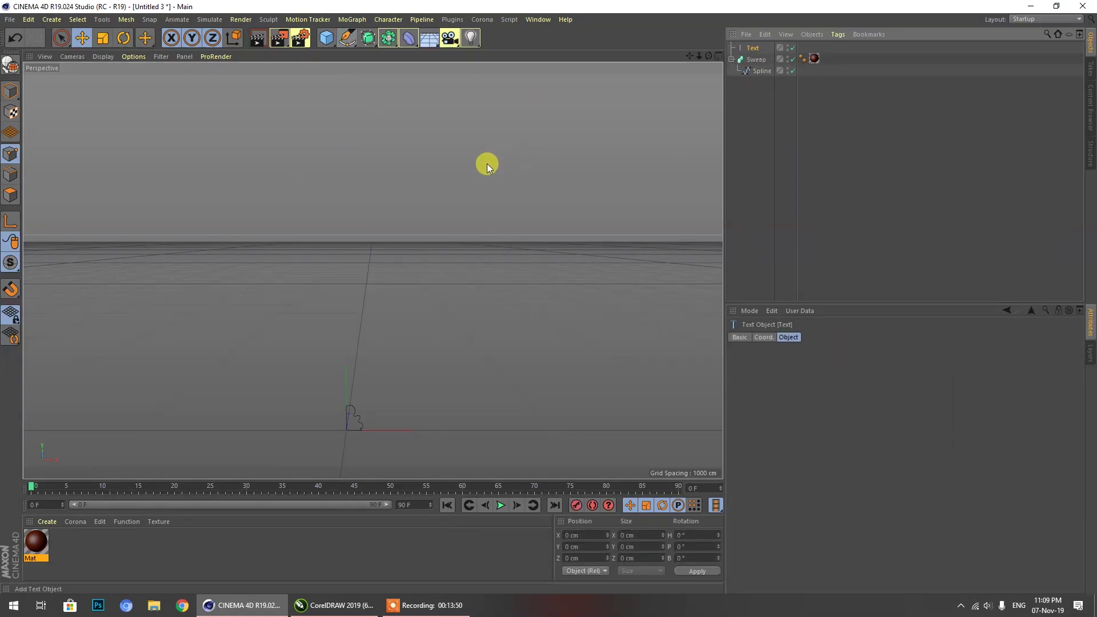
{"action": "left_click", "coordinate": [791, 367]}
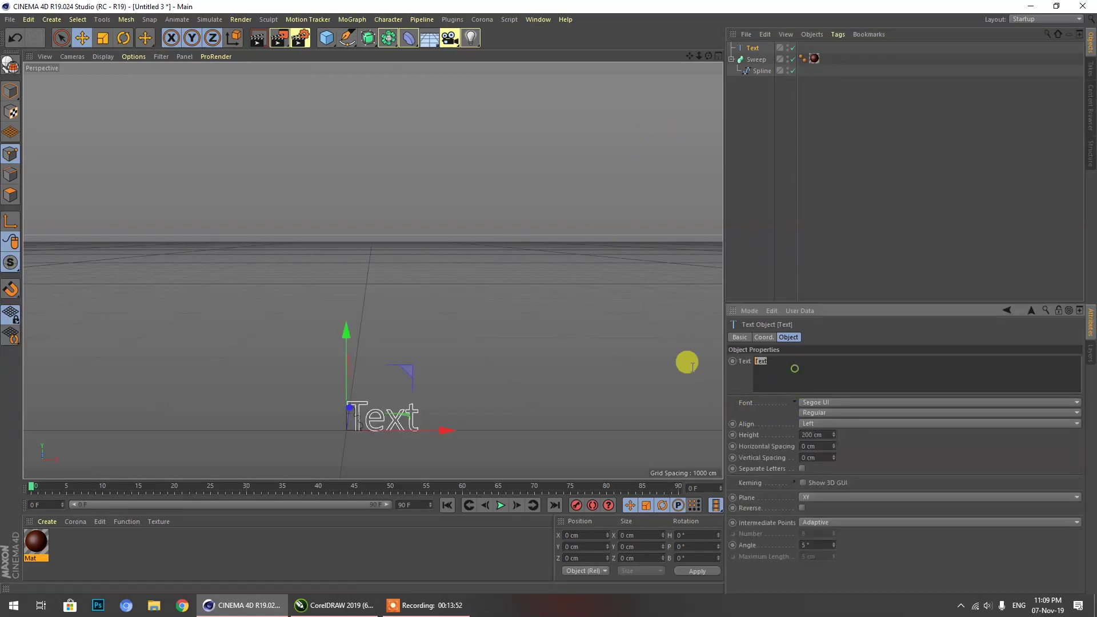
{"action": "type", "text": "S"}
{"action": "left_click", "coordinate": [810, 213]}
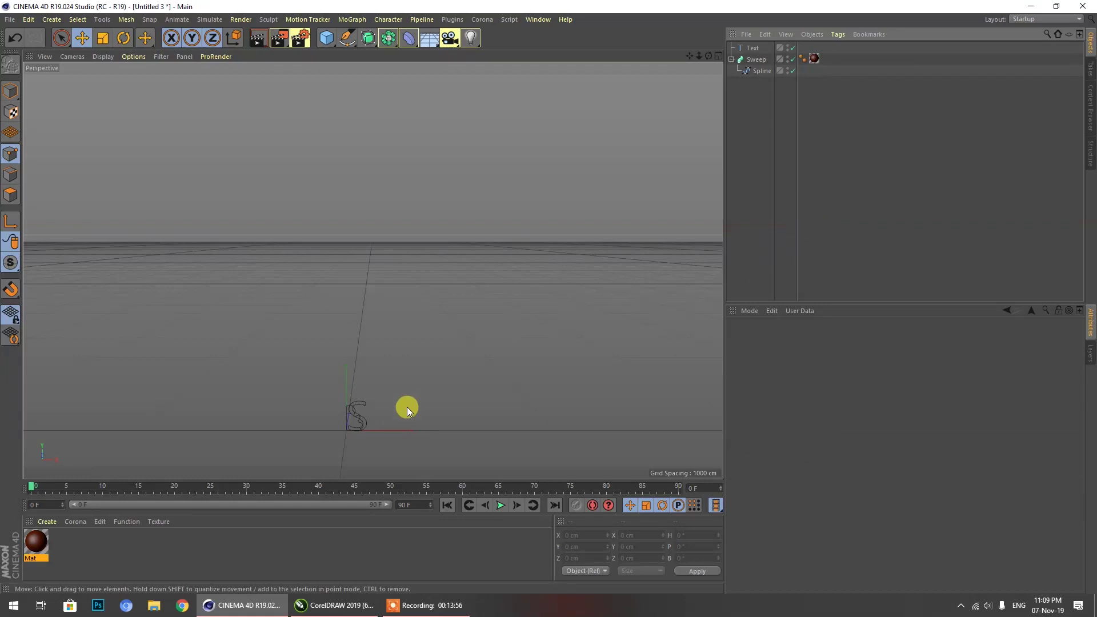
Scale the S text spline up to a height of about 3070 cm and make it editable.
{"action": "left_click", "coordinate": [103, 37]}
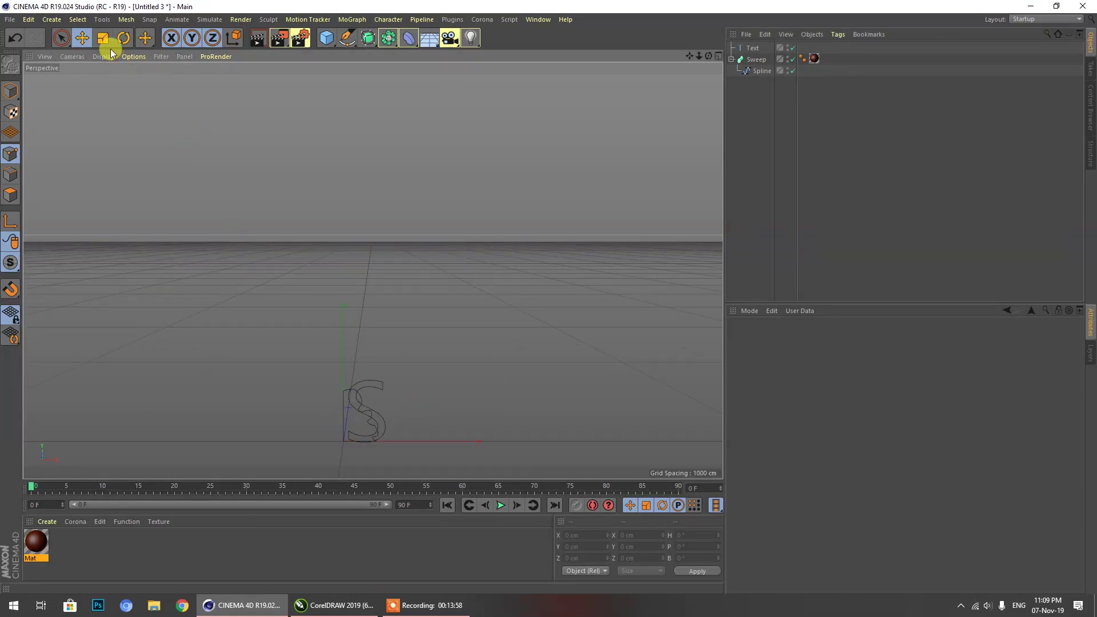
{"action": "left_click", "coordinate": [383, 384]}
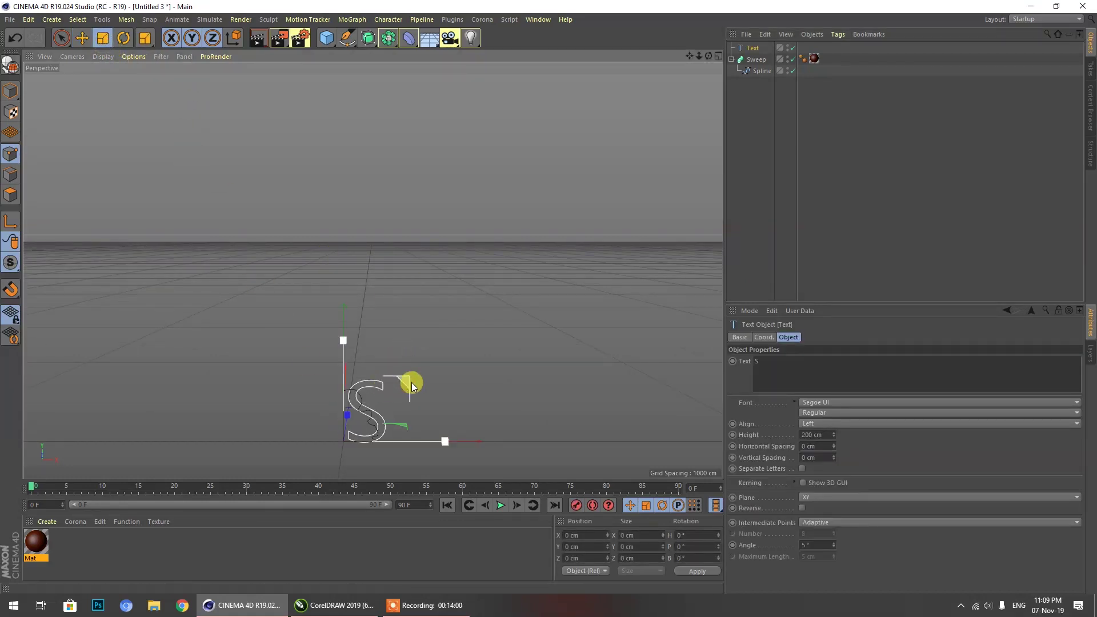
{"action": "left_click_drag", "start_coordinate": [409, 382], "coordinate": [279, 423]}
{"action": "scroll", "coordinate": [278, 424], "scroll_direction": "down", "scroll_amount": 10}
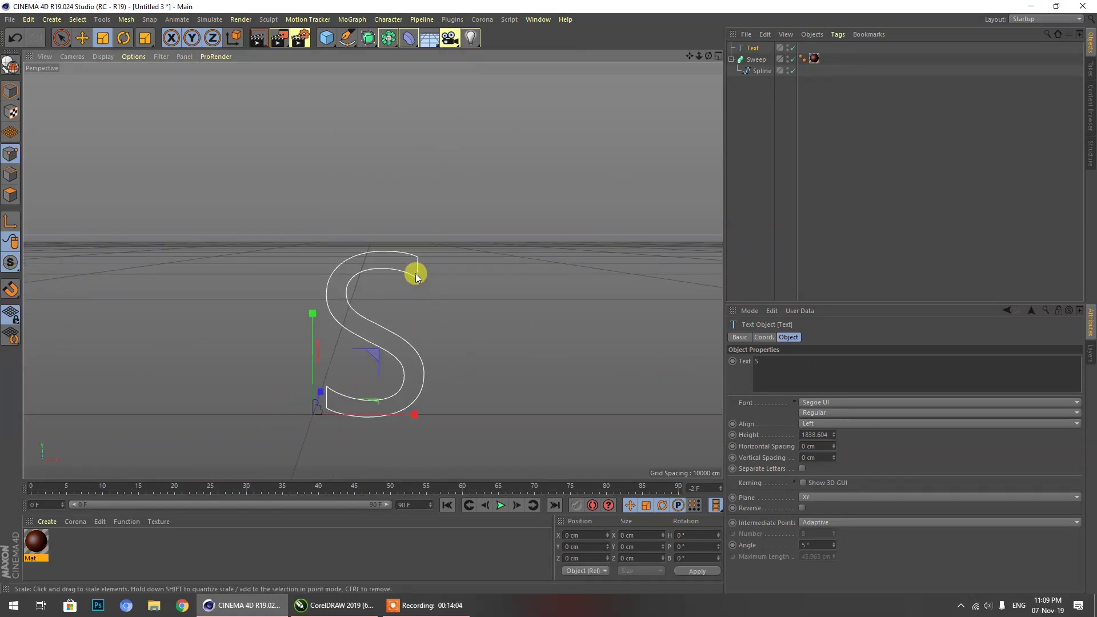
{"action": "left_click_drag", "start_coordinate": [384, 366], "coordinate": [404, 317]}
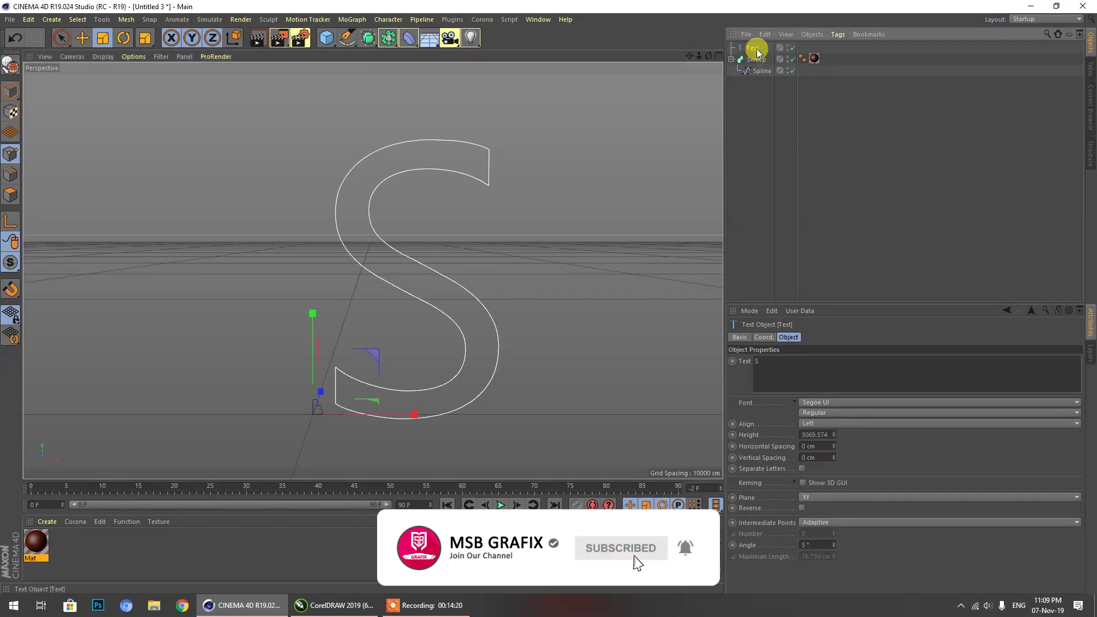
{"action": "key", "text": "ctrl+1"}
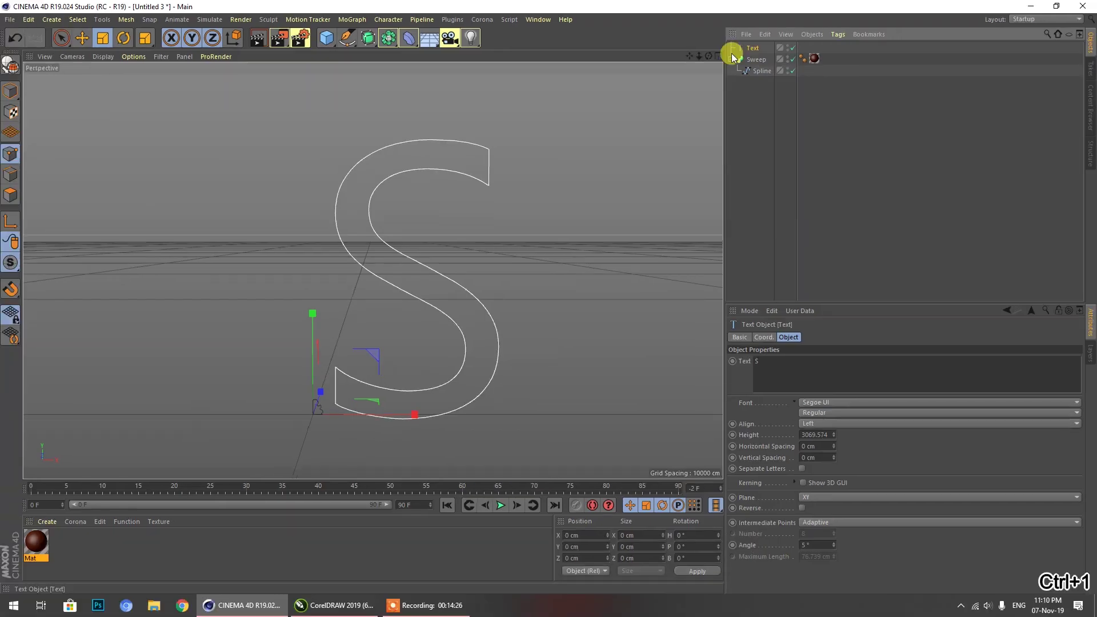
{"action": "left_click", "coordinate": [10, 68]}
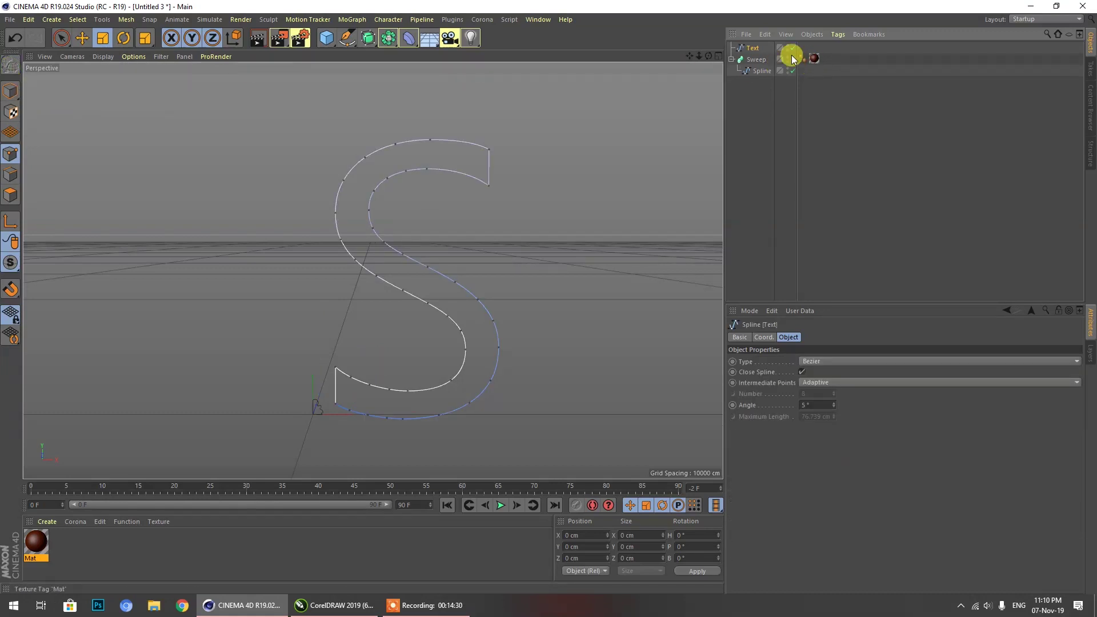
Place the editable S spline inside the Sweep directly below the profile Spline.
{"action": "left_click", "coordinate": [760, 91]}
{"action": "left_click", "coordinate": [756, 52]}
{"action": "left_click_drag", "start_coordinate": [753, 49], "coordinate": [651, 109]}
{"action": "left_click_drag", "start_coordinate": [708, 56], "coordinate": [729, 46]}
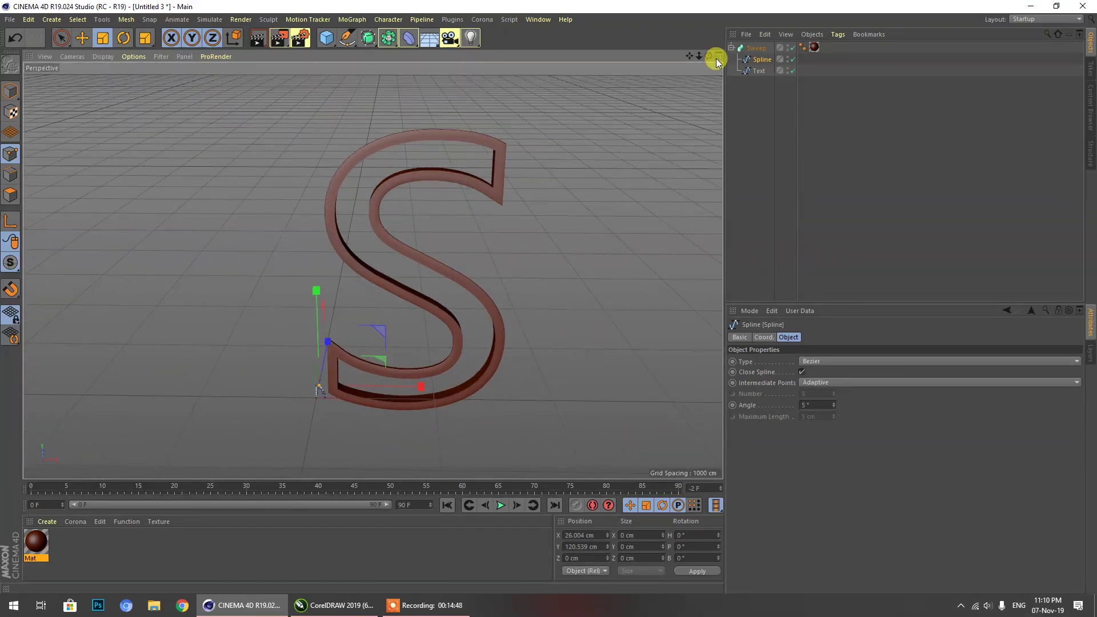
Undo the placement of the S spline inside the Sweep.
{"action": "key", "text": "ctrl+z"}
{"action": "key", "text": "ctrl+z"}
{"action": "key", "text": "ctrl+z"}
{"action": "left_click", "coordinate": [755, 73]}
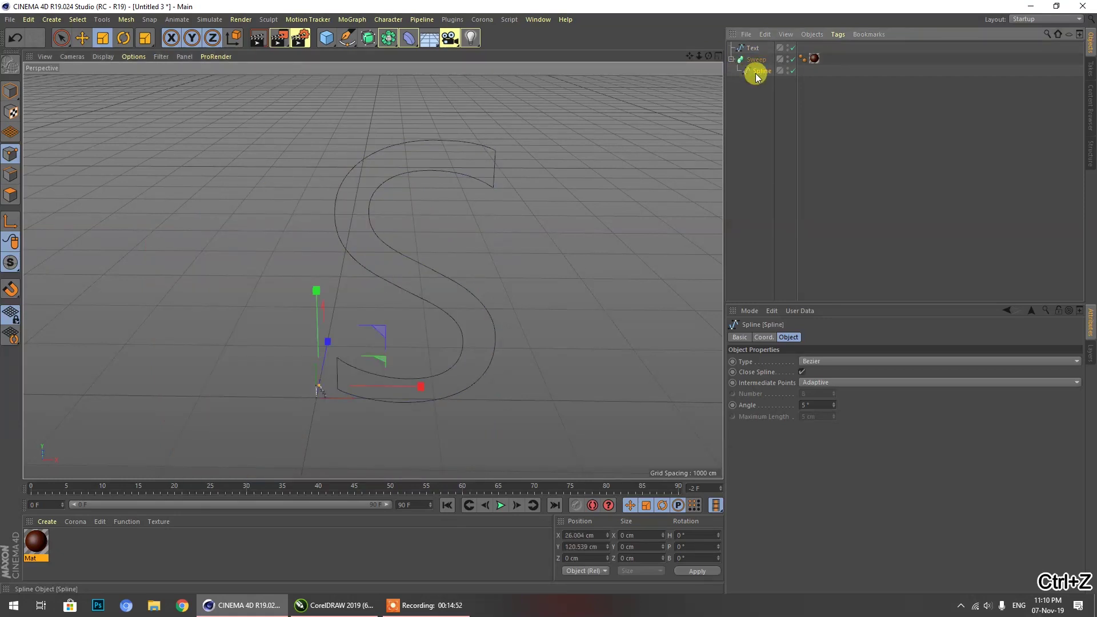
{"action": "key", "text": "ctrl+z"}
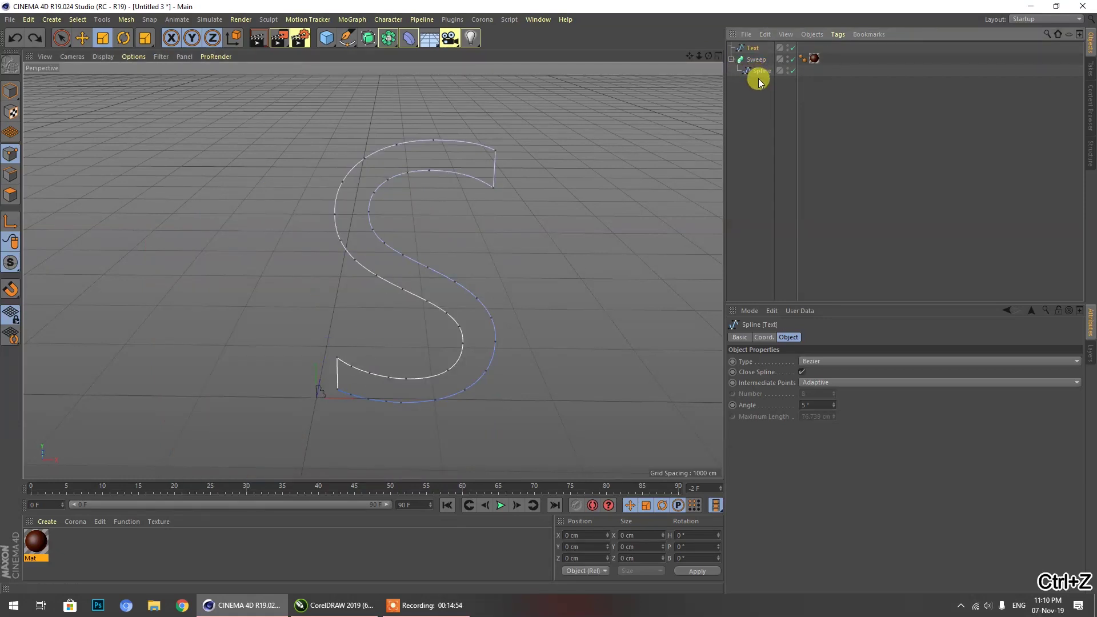
Nest the Text spline in the Sweep again as its path, below the profile Spline.
{"action": "mouse_move", "coordinate": [754, 49]}
{"action": "left_mouse_down"}
{"action": "mouse_move", "coordinate": [756, 67]}
{"action": "mouse_move", "coordinate": [758, 53]}
{"action": "left_mouse_up"}
{"action": "left_click", "coordinate": [759, 71]}
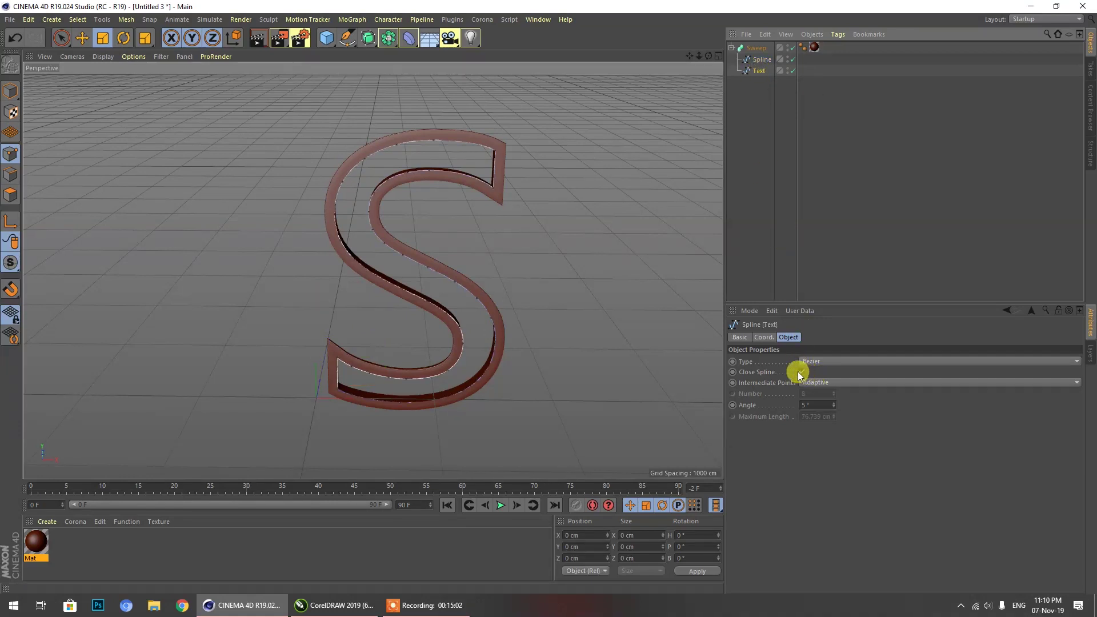
Set the Sweep's End Rotation to 8°.
{"action": "left_click", "coordinate": [755, 48]}
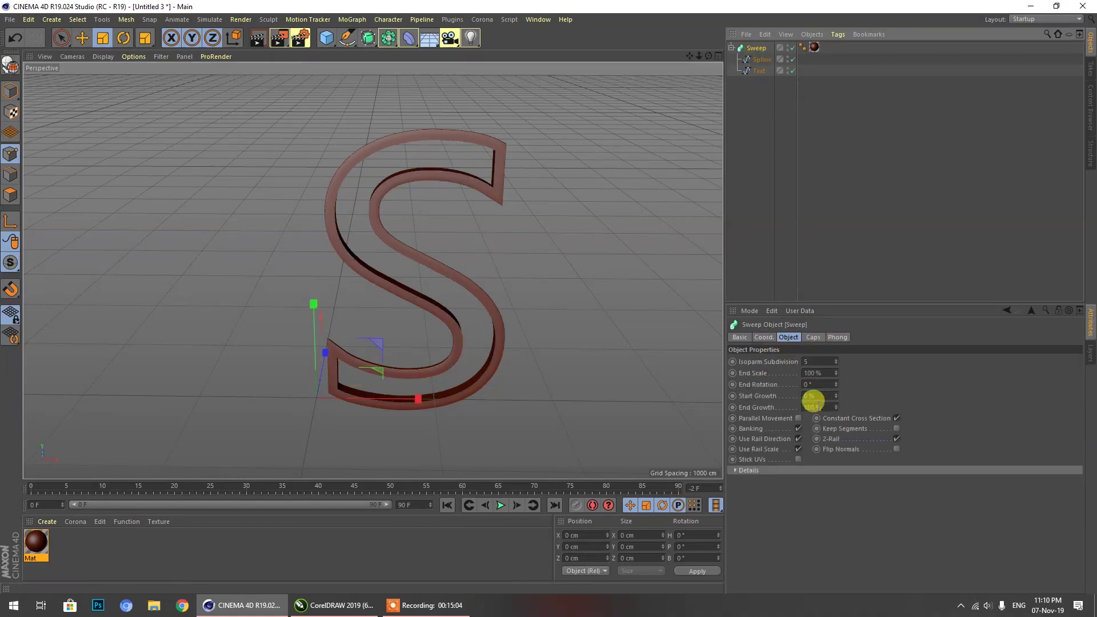
{"action": "left_click", "coordinate": [808, 338]}
{"action": "left_click", "coordinate": [766, 337]}
{"action": "left_click", "coordinate": [791, 337]}
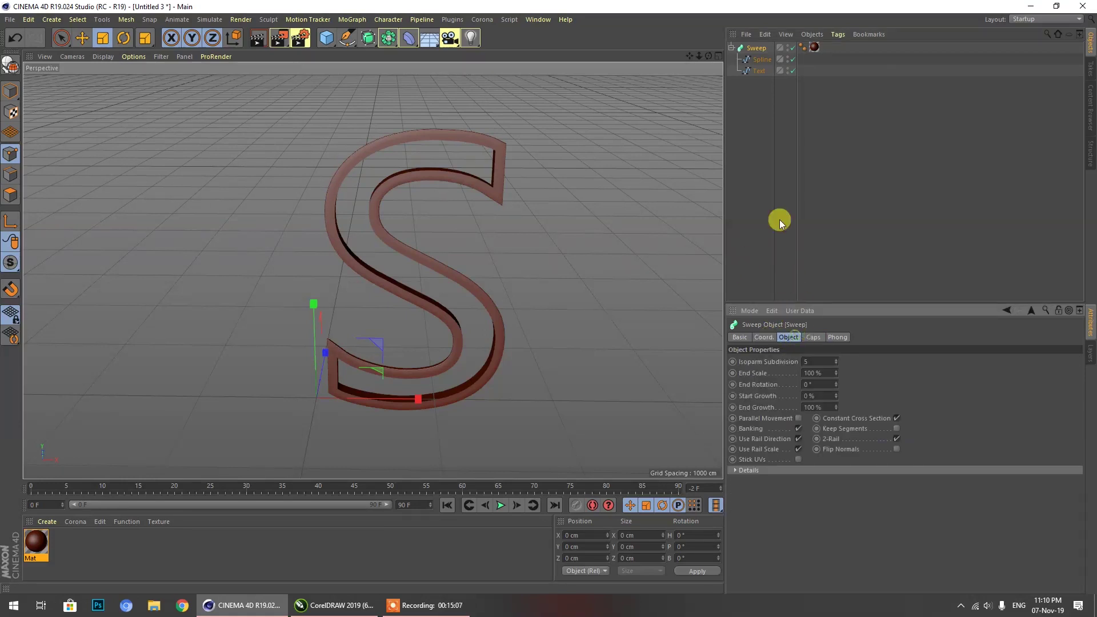
{"action": "left_click", "coordinate": [753, 62]}
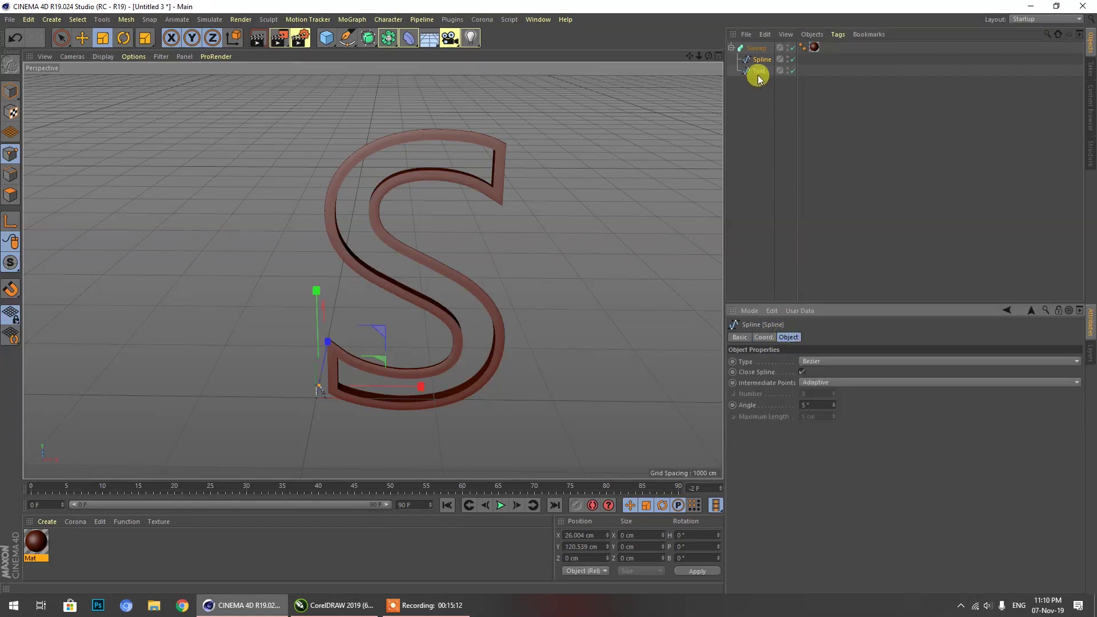
{"action": "left_click", "coordinate": [751, 48]}
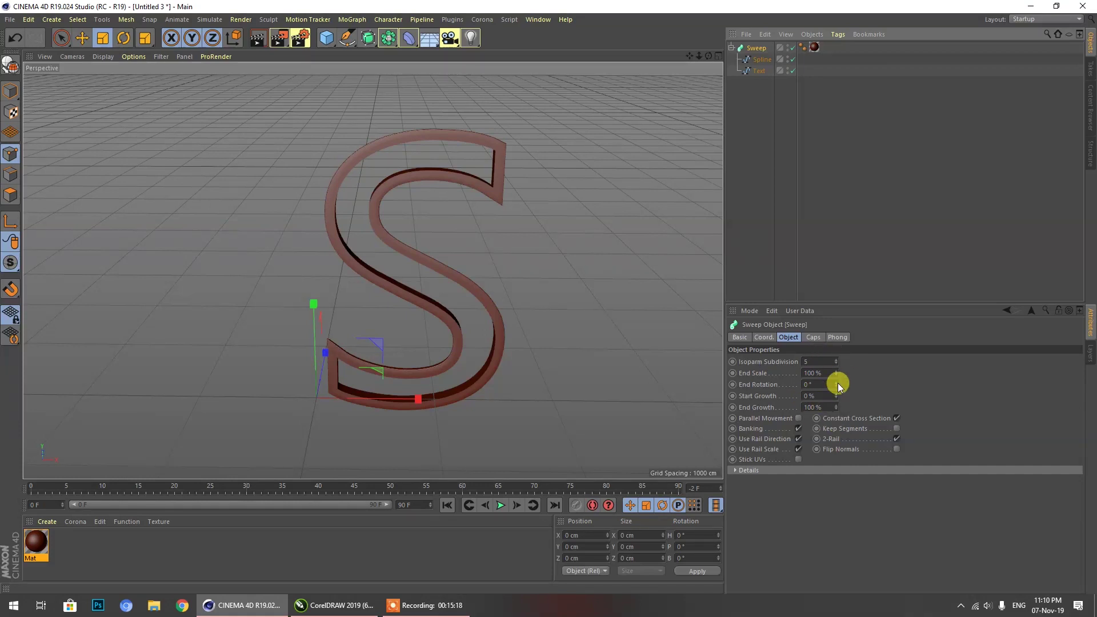
{"action": "mouse_move", "coordinate": [834, 383]}
{"action": "left_mouse_down"}
{"action": "mouse_move", "coordinate": [894, 384]}
{"action": "mouse_move", "coordinate": [834, 384]}
{"action": "mouse_move", "coordinate": [845, 384]}
{"action": "mouse_move", "coordinate": [843, 395]}
{"action": "mouse_move", "coordinate": [886, 396]}
{"action": "mouse_move", "coordinate": [835, 396]}
{"action": "left_mouse_up"}
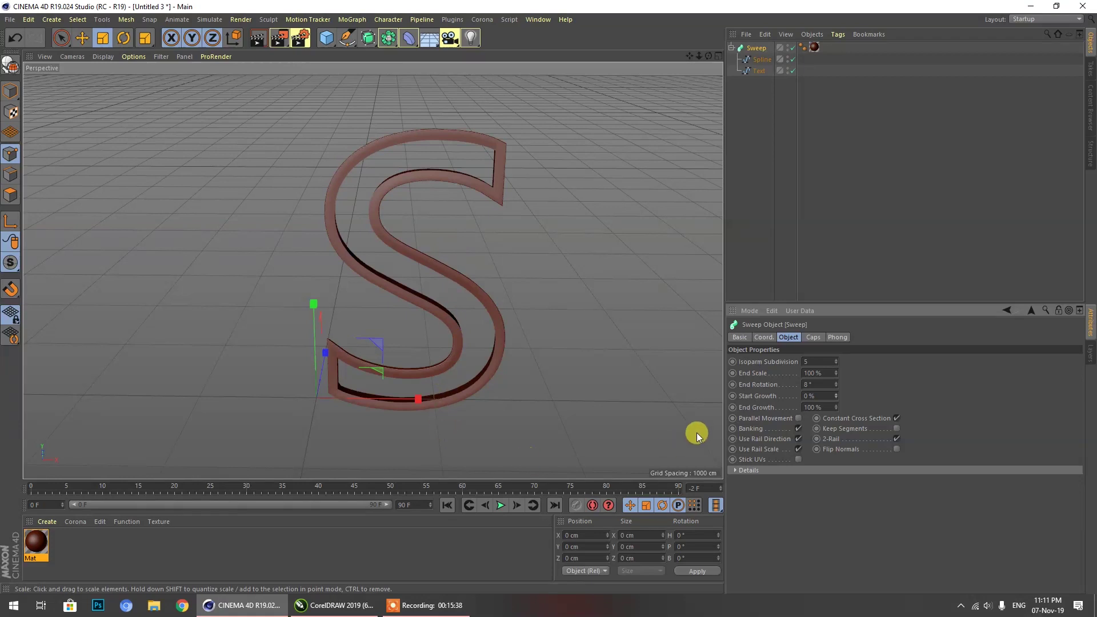
Set the Sweep's Start Growth to 100 %, and use Autokeying to animate it to 0 % at frame 80.
{"action": "left_click_drag", "start_coordinate": [835, 395], "coordinate": [902, 396]}
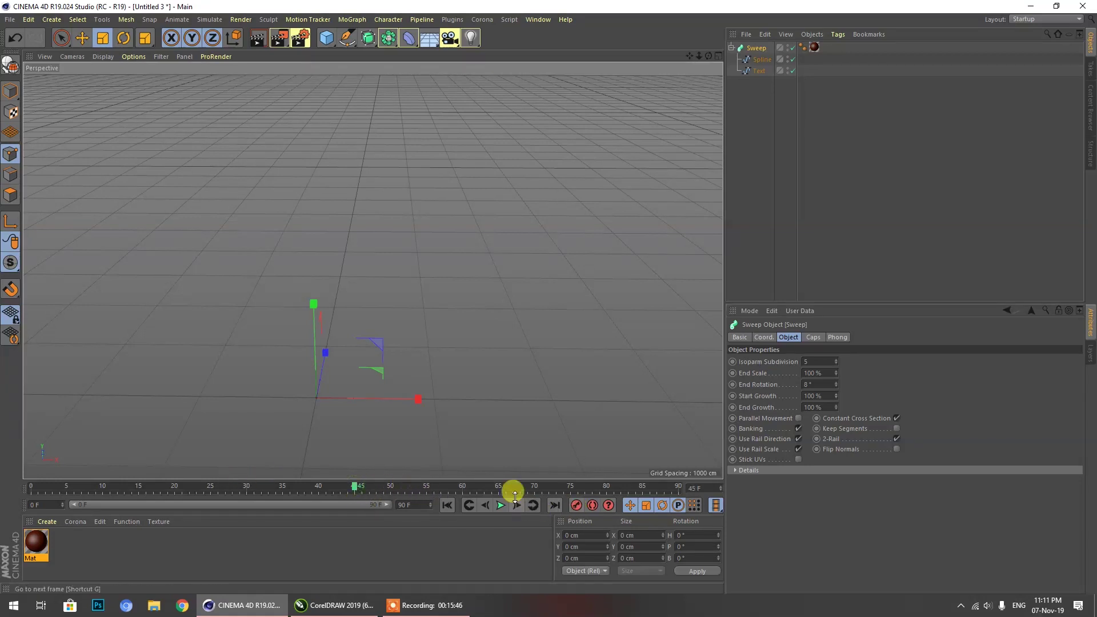
{"action": "left_click", "coordinate": [605, 485]}
{"action": "left_click", "coordinate": [592, 505]}
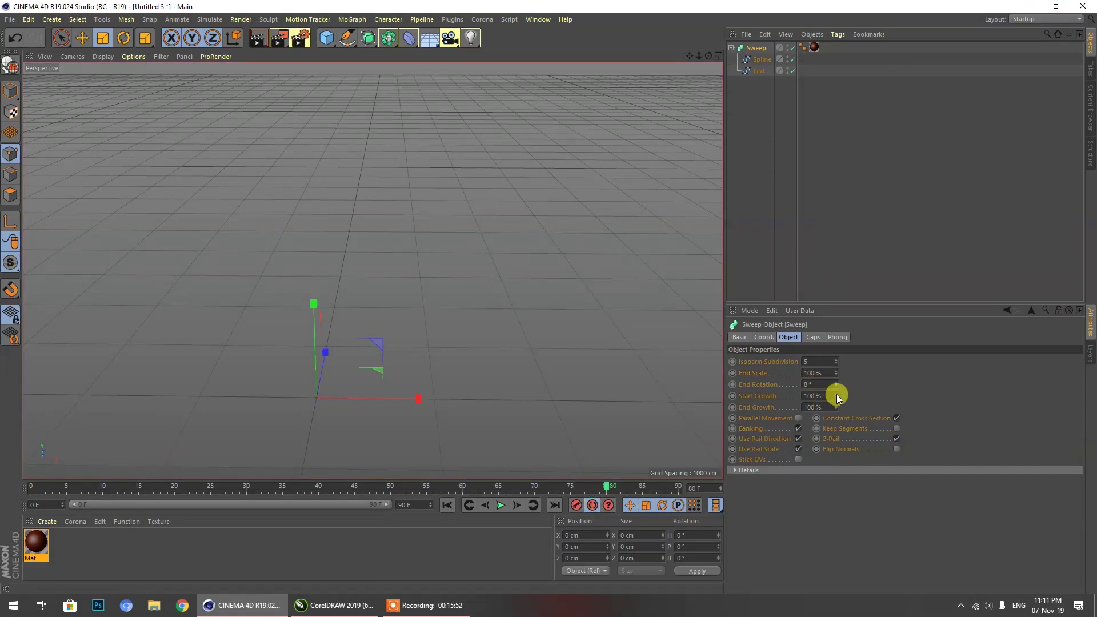
{"action": "left_click_drag", "start_coordinate": [836, 396], "coordinate": [836, 457]}
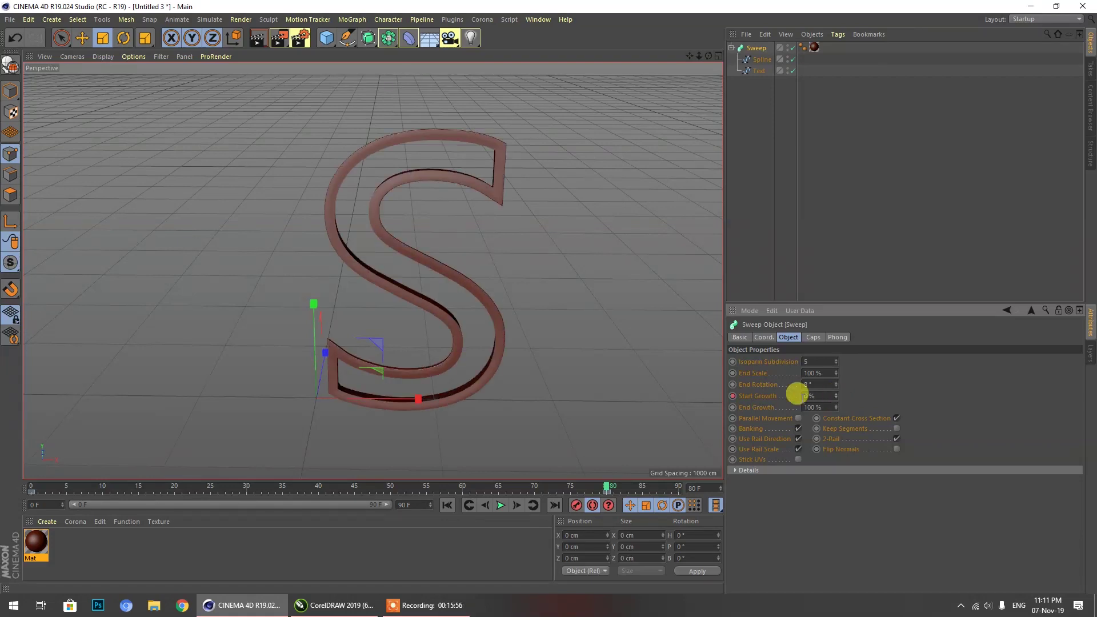
{"action": "left_click", "coordinate": [591, 507]}
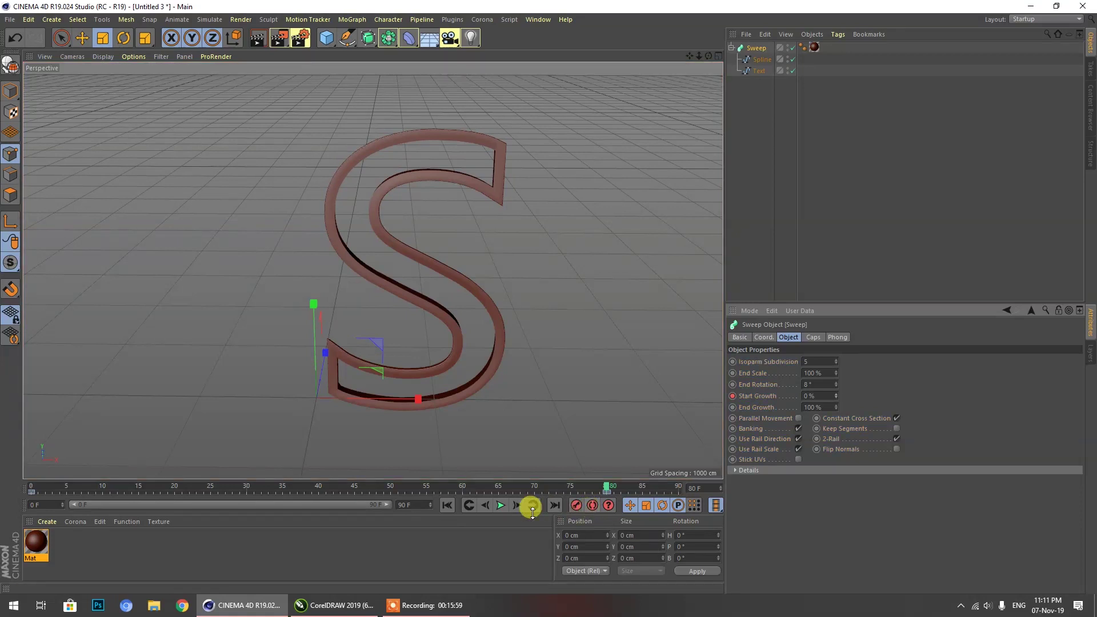
Play the Sweep's growth animation from frame 0 and stop it near the end.
{"action": "left_click_drag", "start_coordinate": [594, 489], "coordinate": [17, 498]}
{"action": "left_click", "coordinate": [500, 505]}
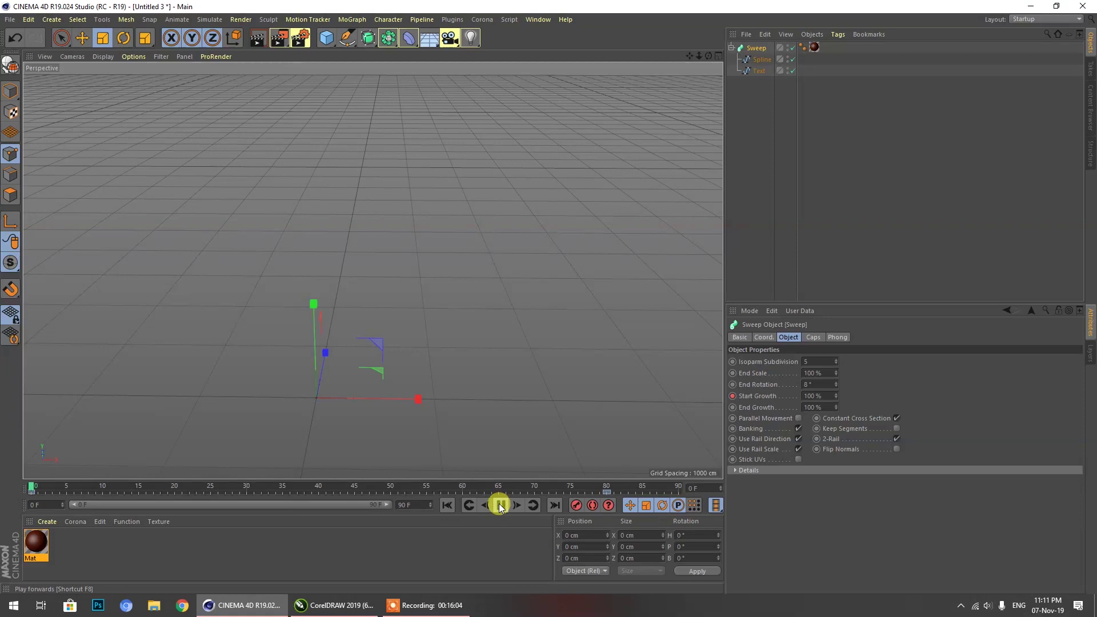
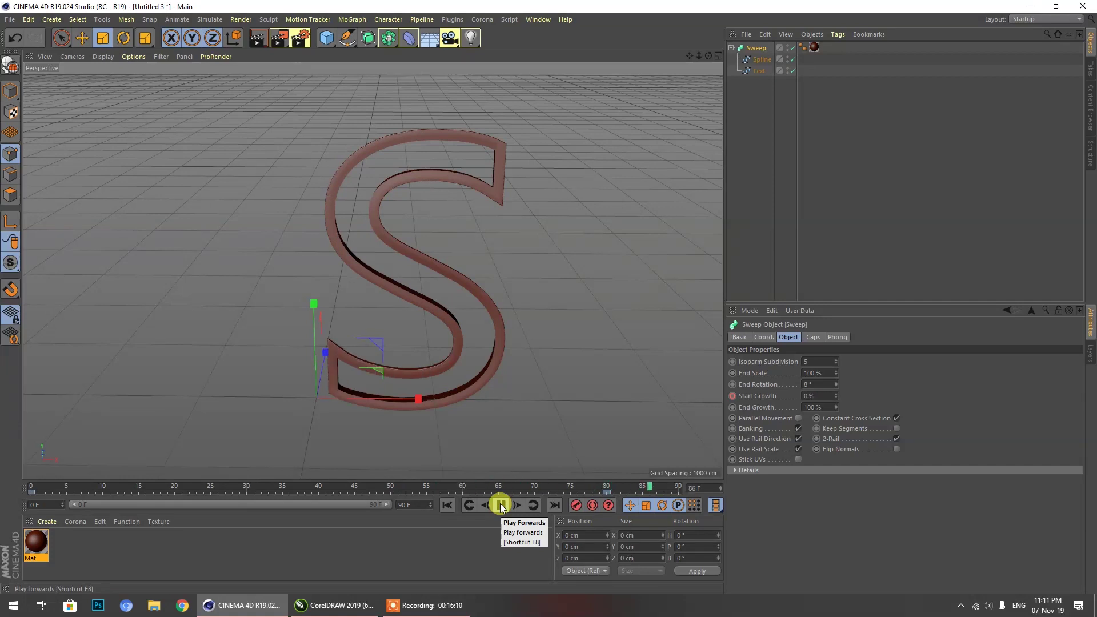
{"action": "left_click", "coordinate": [500, 505]}
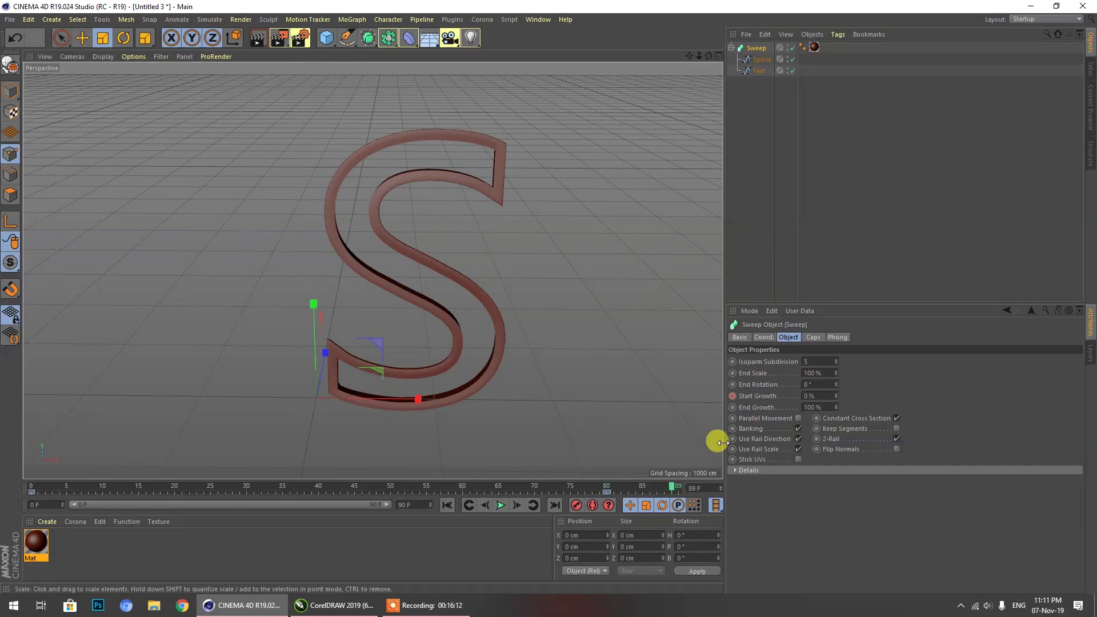
Try toggling the Sweep's Parallel Movement, Constant Cross Section and remaining option checkboxes, and expand its Details section.
{"action": "left_click", "coordinate": [797, 419]}
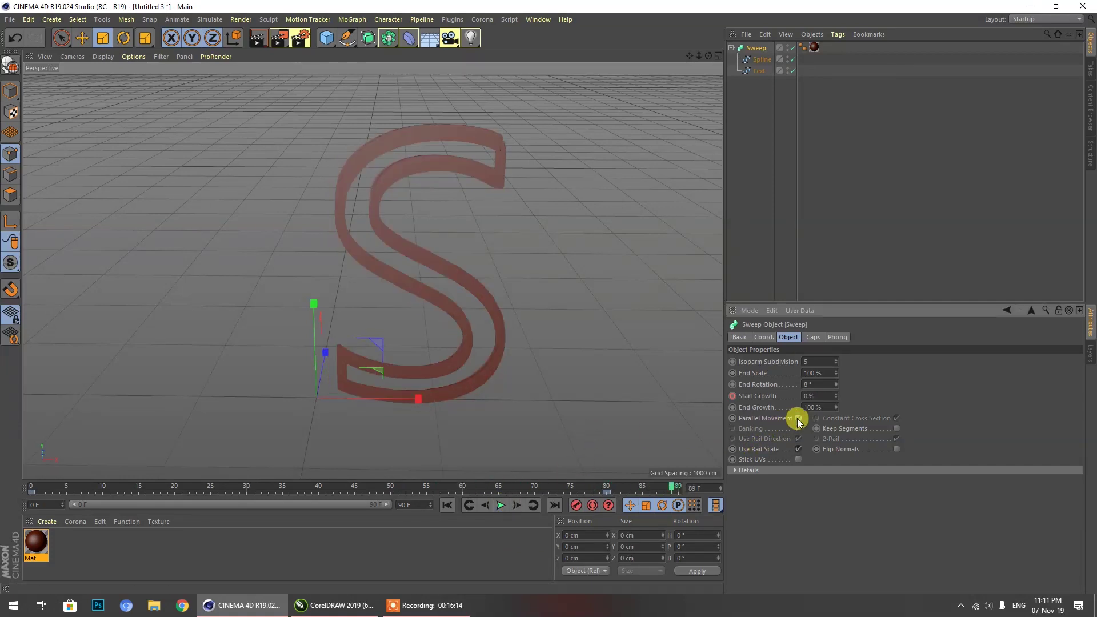
{"action": "left_click", "coordinate": [797, 418]}
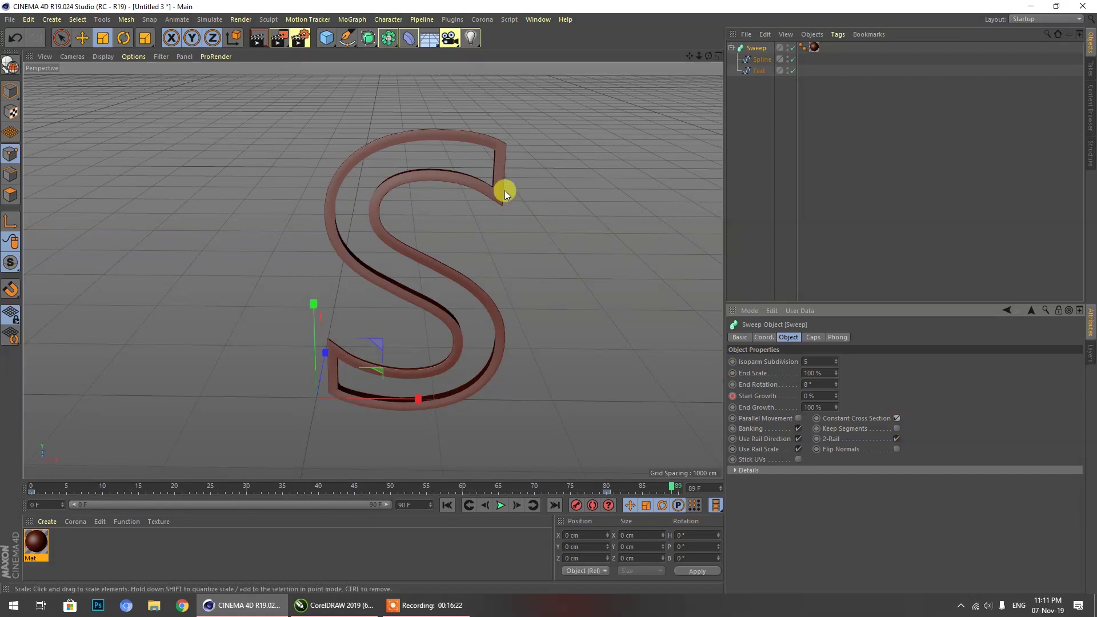
{"action": "left_click", "coordinate": [895, 422]}
{"action": "left_click", "coordinate": [897, 418]}
{"action": "left_click", "coordinate": [897, 439]}
{"action": "left_click", "coordinate": [897, 449]}
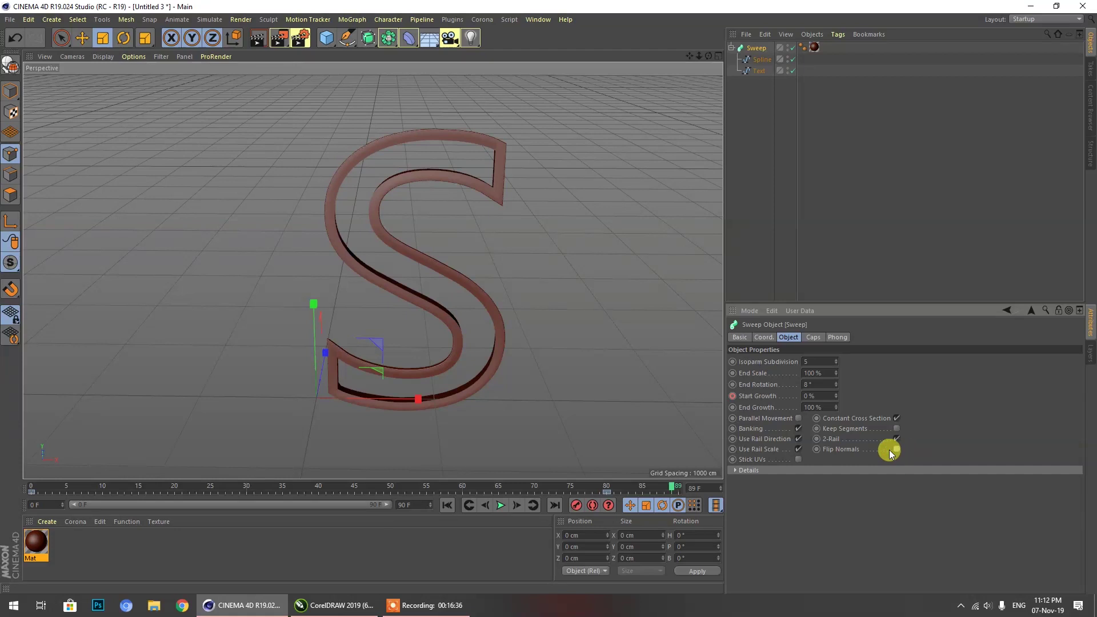
{"action": "left_click", "coordinate": [798, 460]}
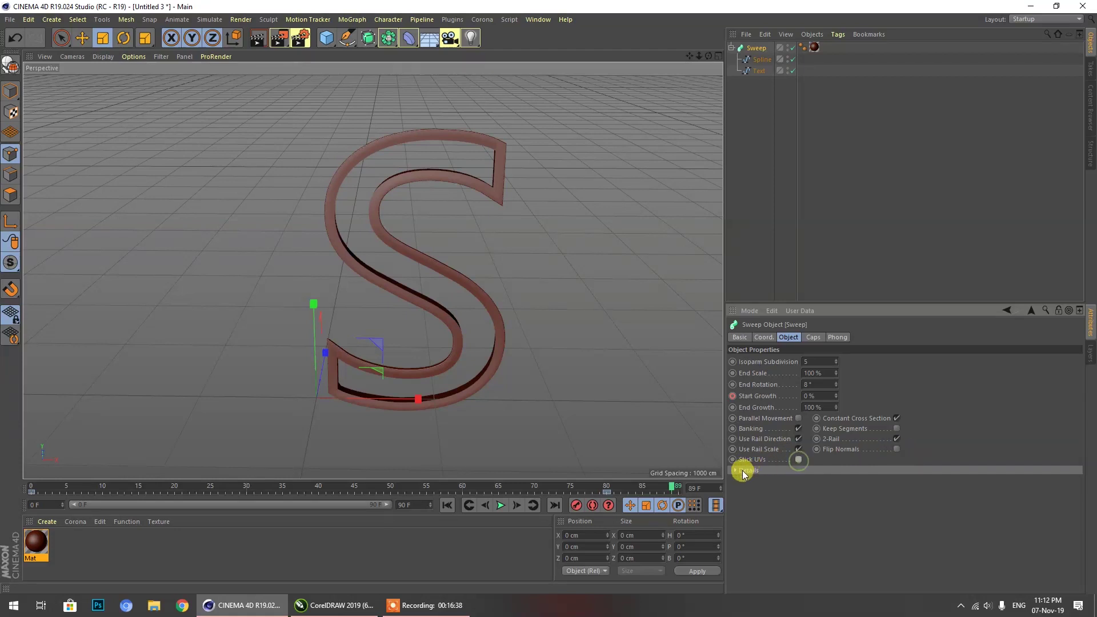
{"action": "left_click", "coordinate": [736, 470]}
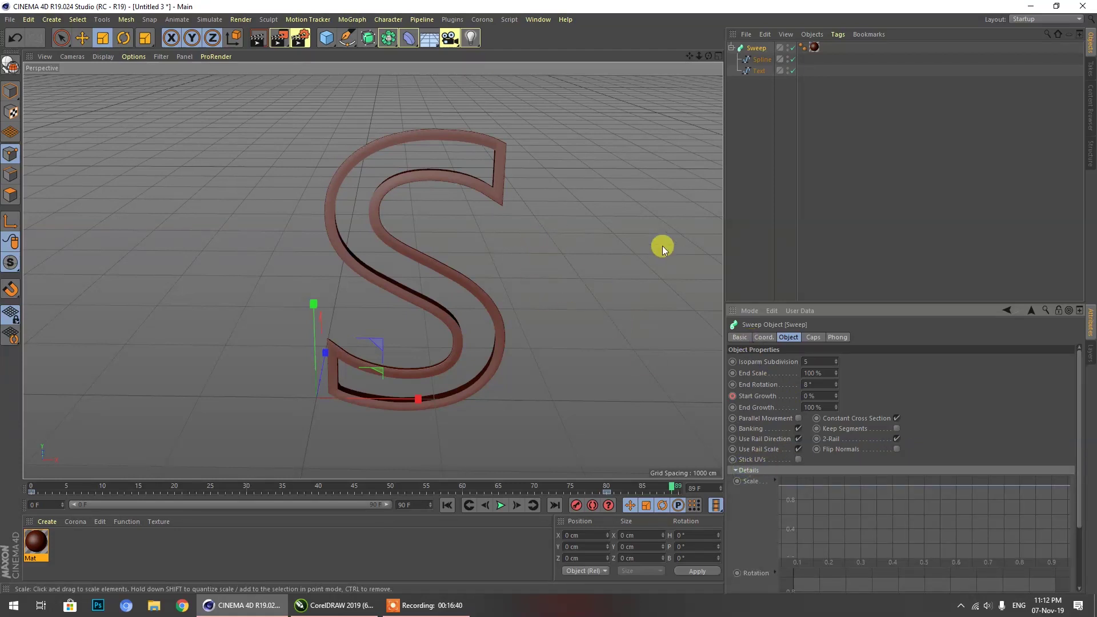
{"action": "left_click", "coordinate": [758, 71]}
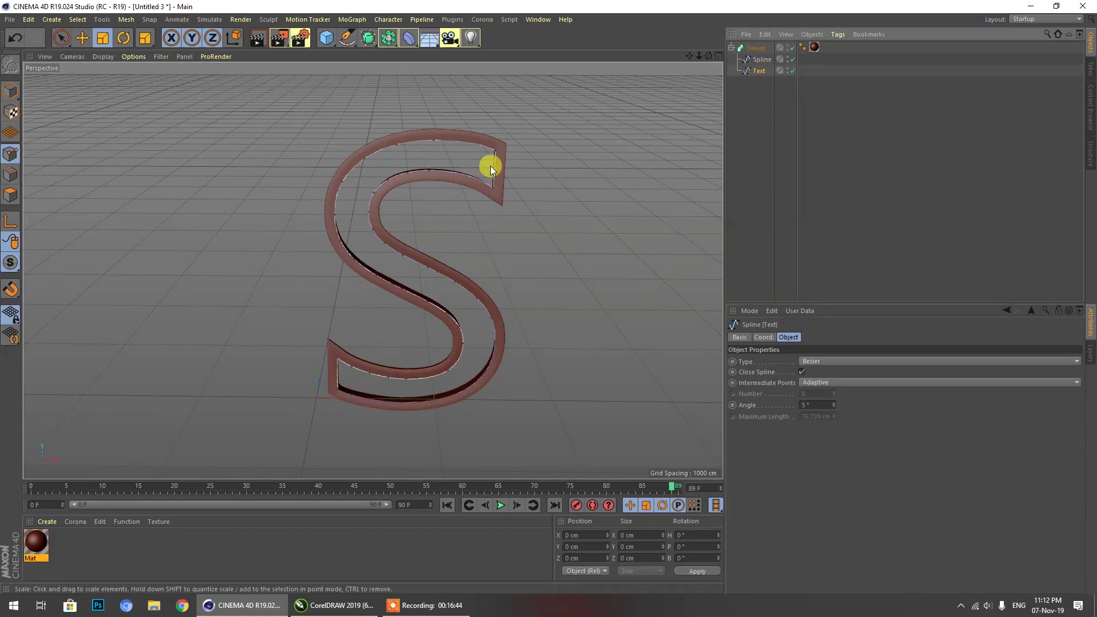
{"action": "left_click", "coordinate": [123, 38]}
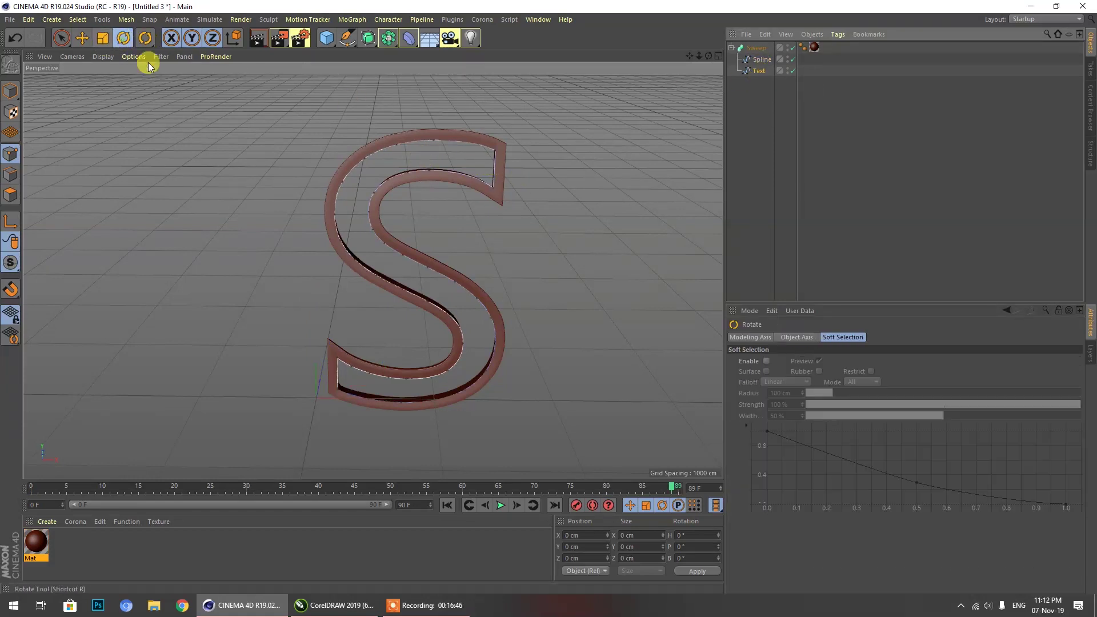
{"action": "left_click", "coordinate": [761, 59]}
{"action": "left_click", "coordinate": [759, 70]}
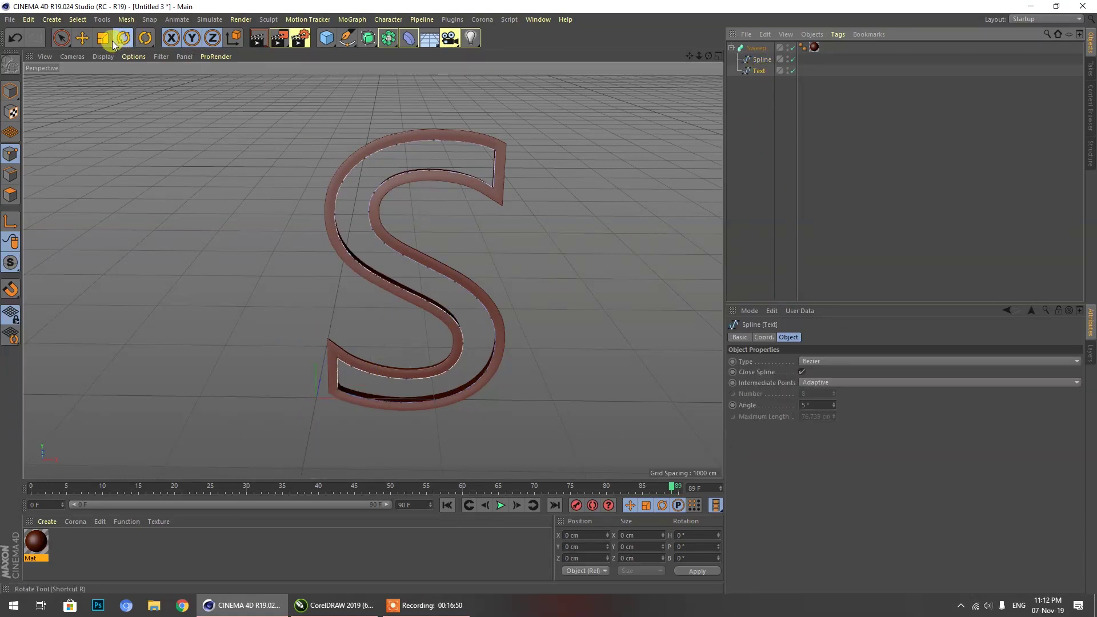
{"action": "left_click", "coordinate": [80, 38]}
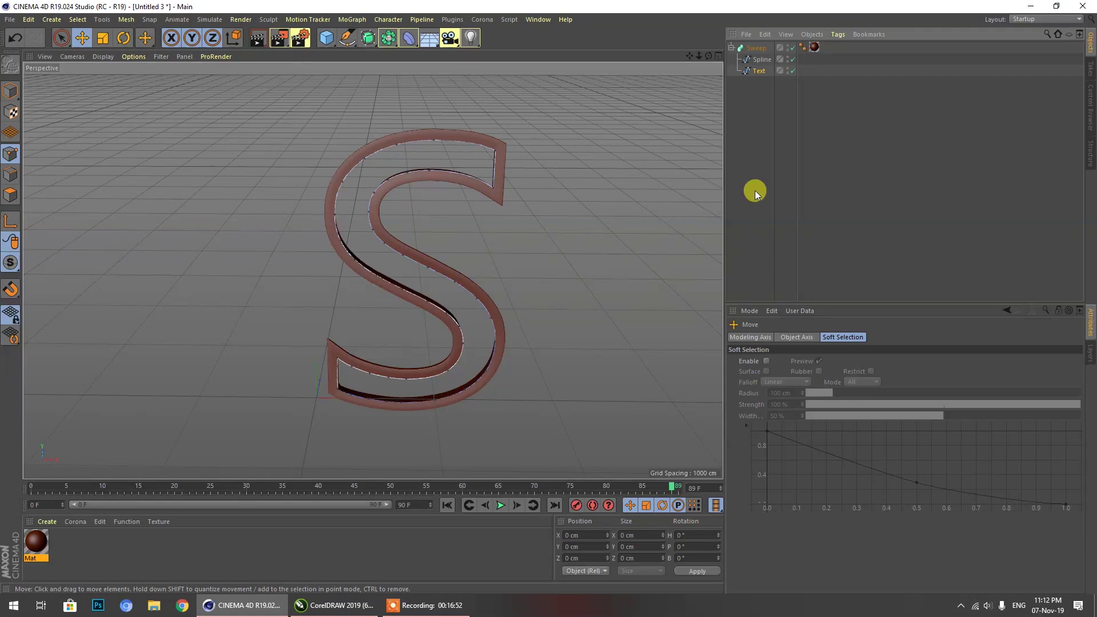
Rotate the Sweep about its vertical axis until the S faces the opposite way, and deselect it.
{"action": "left_click", "coordinate": [756, 52]}
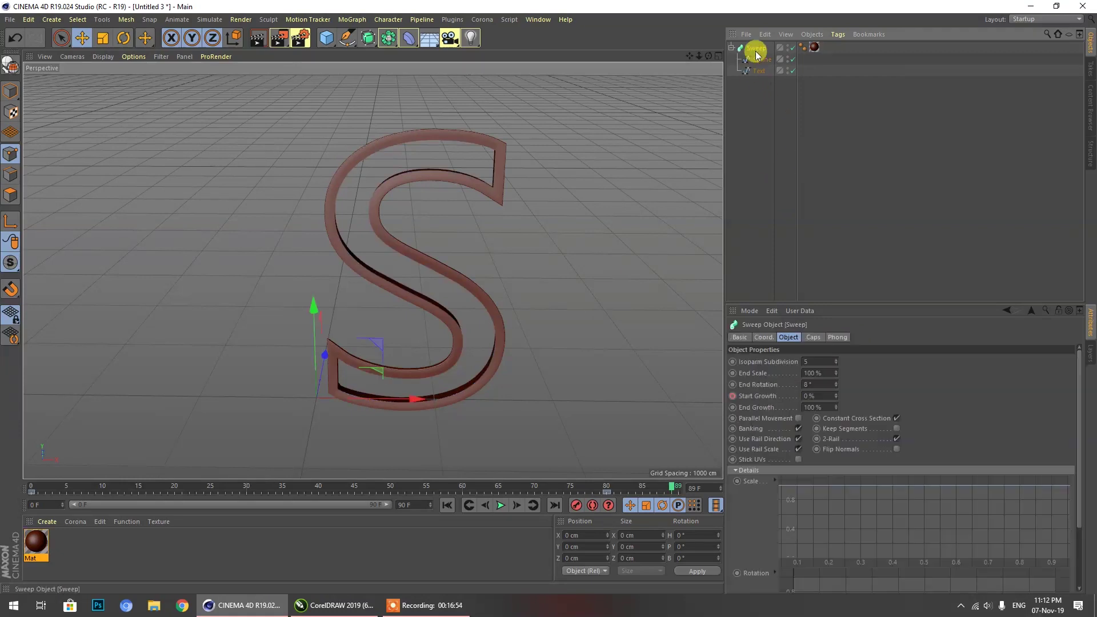
{"action": "left_click", "coordinate": [124, 40]}
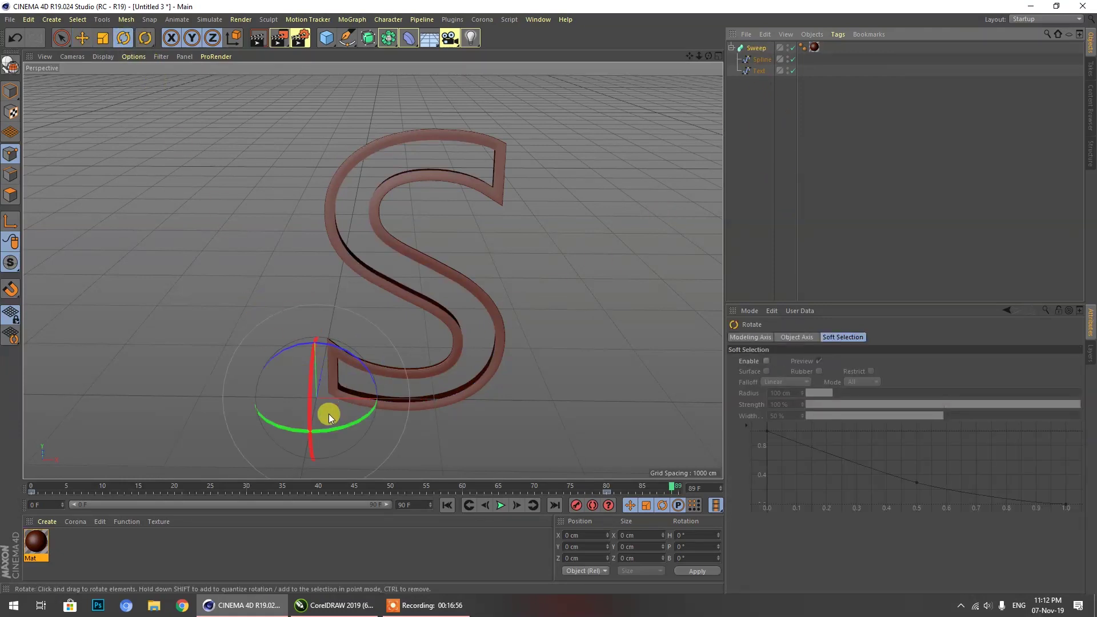
{"action": "left_click_drag", "start_coordinate": [328, 431], "coordinate": [377, 418]}
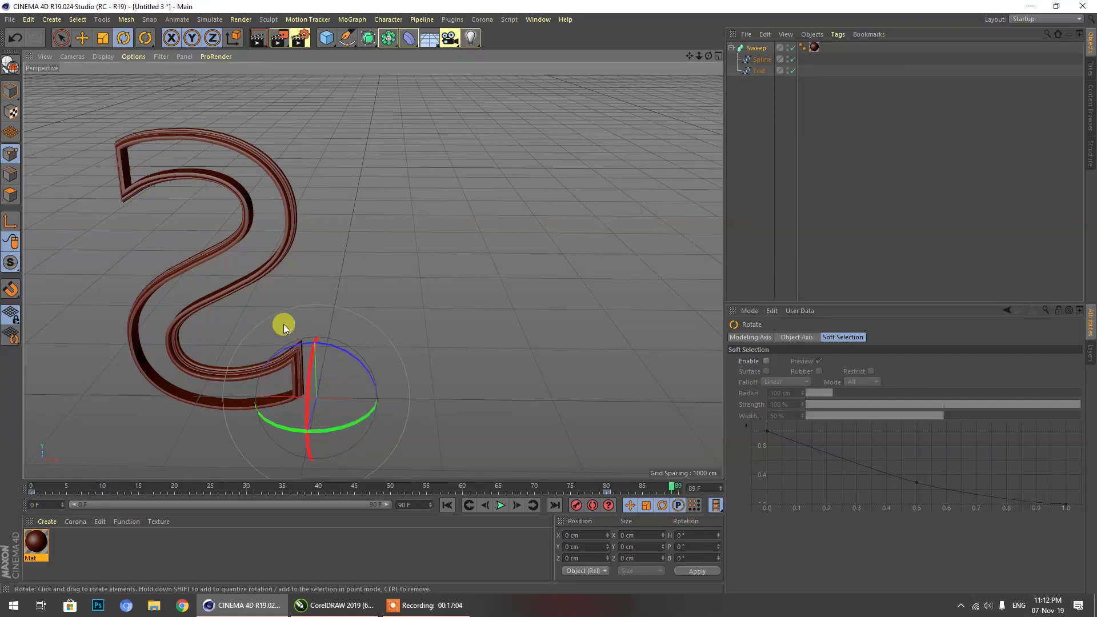
{"action": "left_click", "coordinate": [822, 139]}
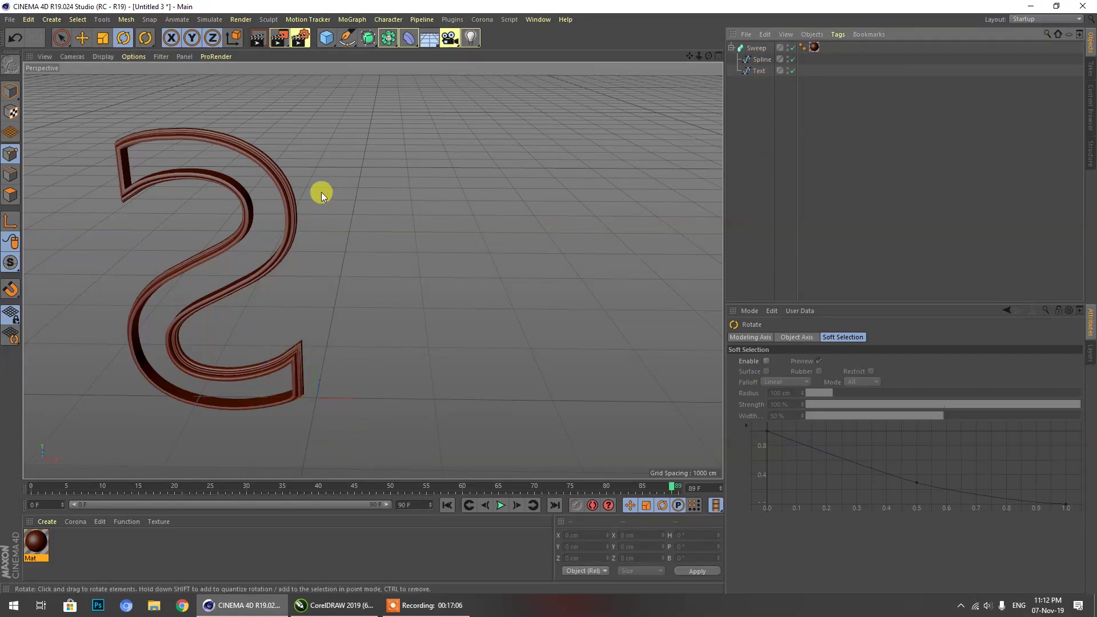
{"action": "left_click", "coordinate": [289, 187]}
Take the Text spline out of the Sweep and delete it.
{"action": "left_click", "coordinate": [763, 109]}
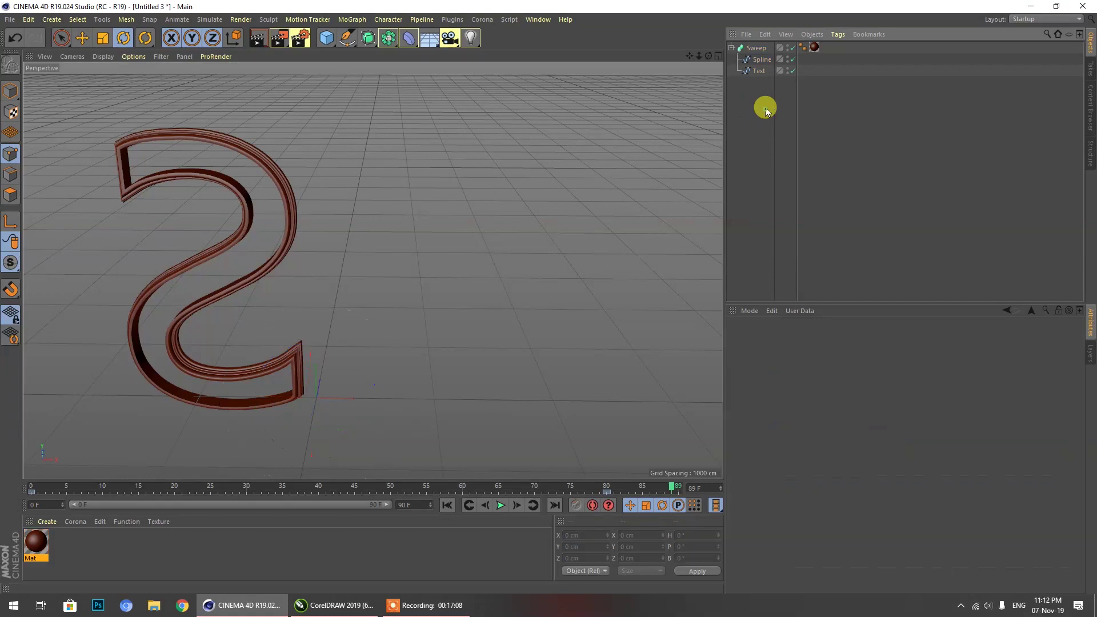
{"action": "left_click_drag", "start_coordinate": [757, 74], "coordinate": [756, 115]}
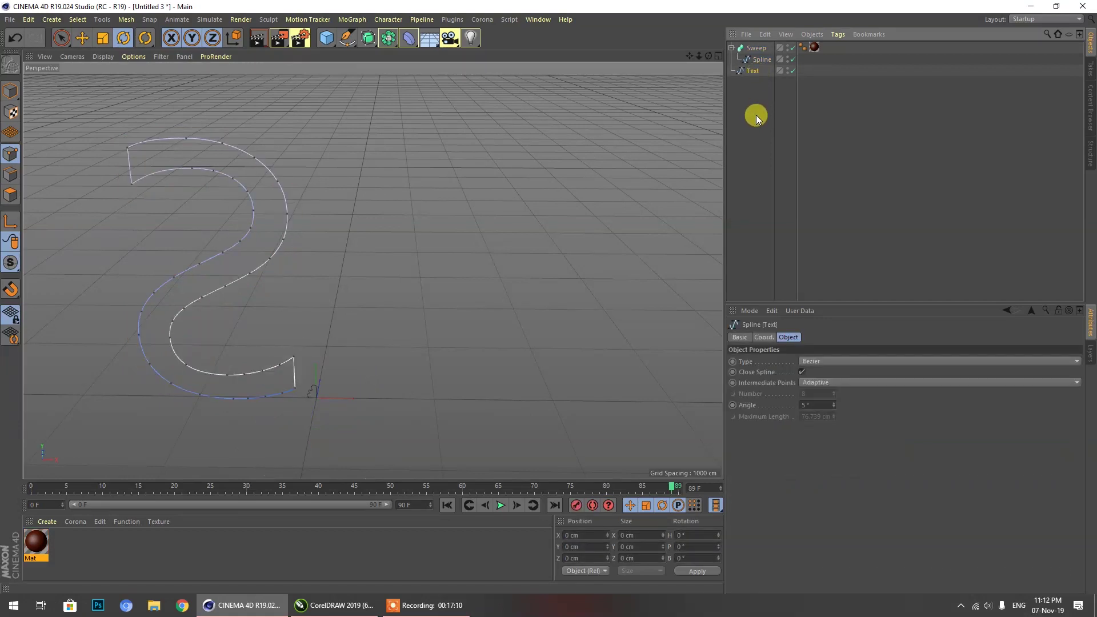
{"action": "key", "text": "Delete"}
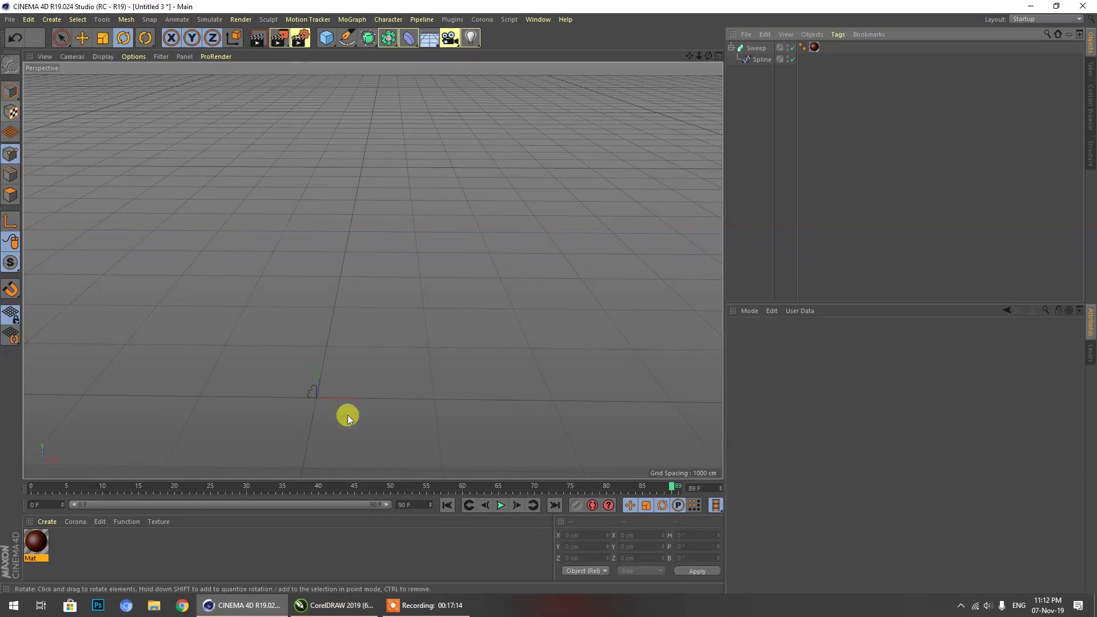
Switch to CorelDRAW and select the thin black closed glass profile beside the page.
{"action": "left_click", "coordinate": [335, 605]}
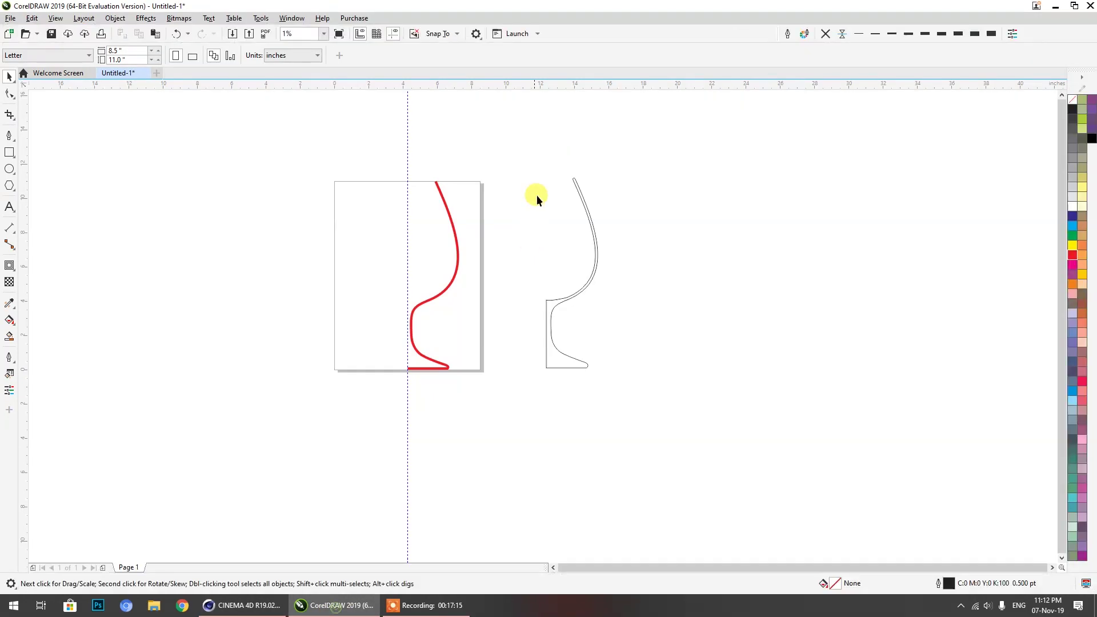
{"action": "left_click", "coordinate": [447, 287]}
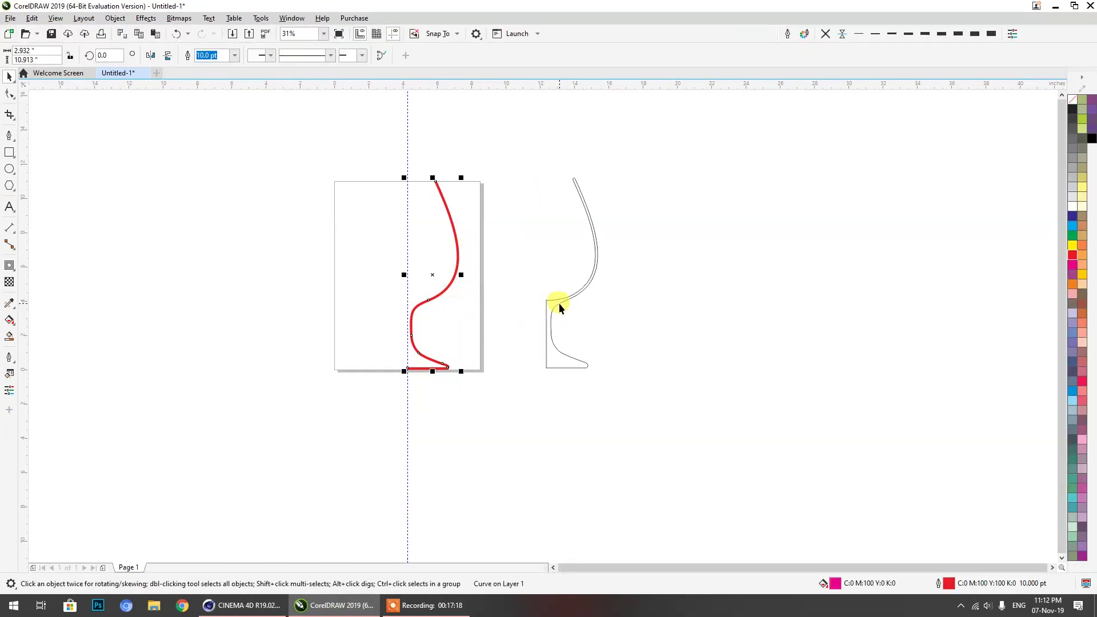
{"action": "left_click", "coordinate": [559, 303]}
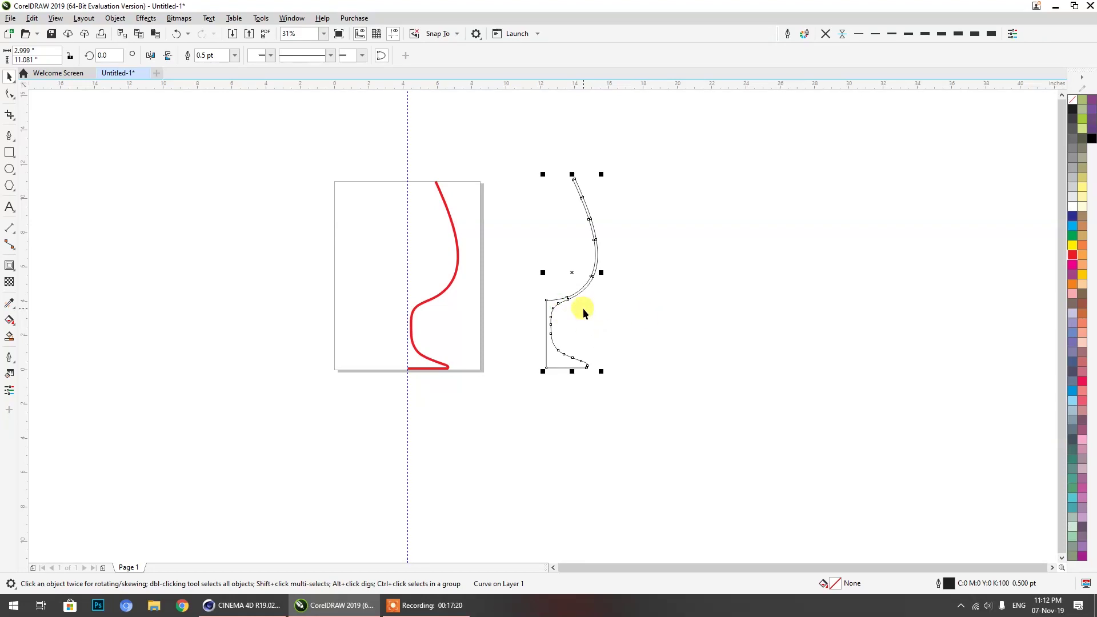
Export only the selected profile to the C4D (D:) drive as "glass" in AI - Adobe Illustrator format.
{"action": "key", "text": "ctrl+e"}
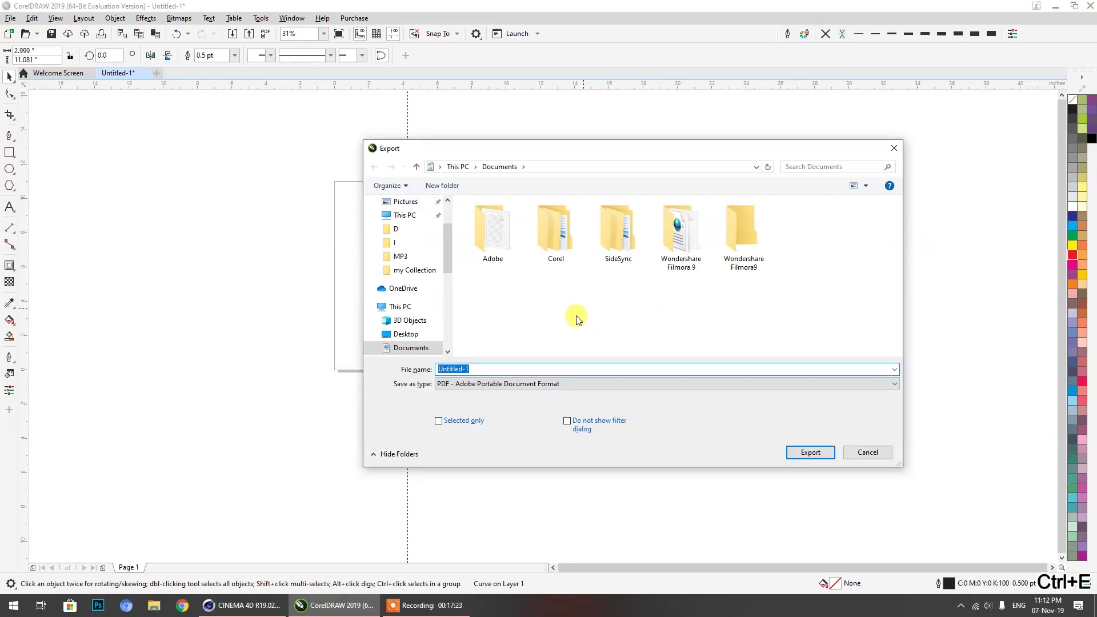
{"action": "left_click", "coordinate": [458, 167]}
{"action": "double_click", "coordinate": [676, 248]}
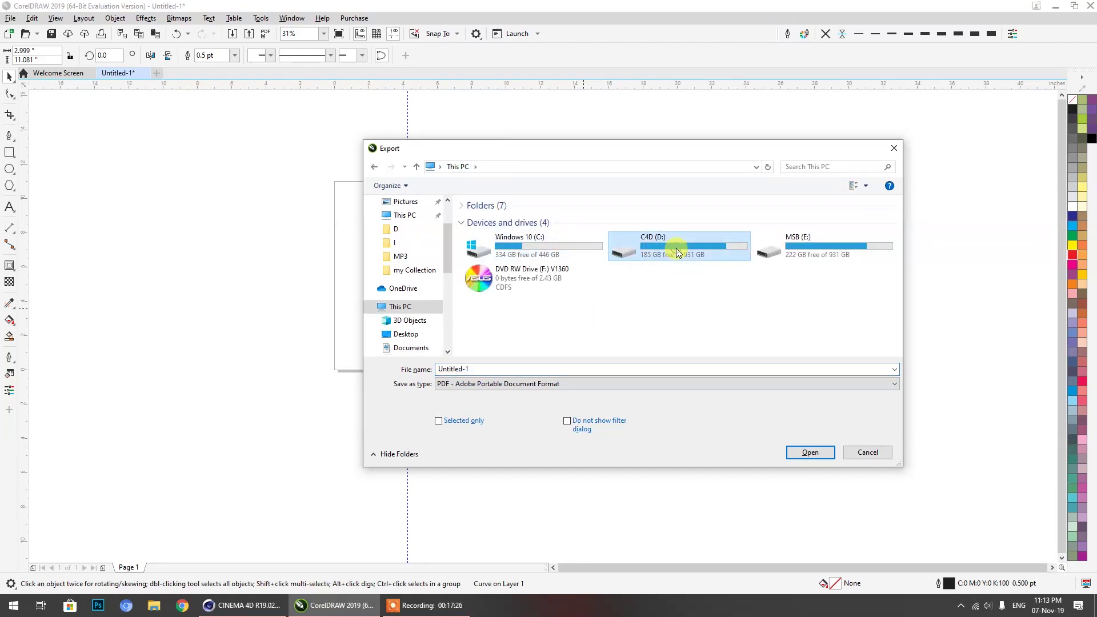
{"action": "double_click", "coordinate": [465, 369]}
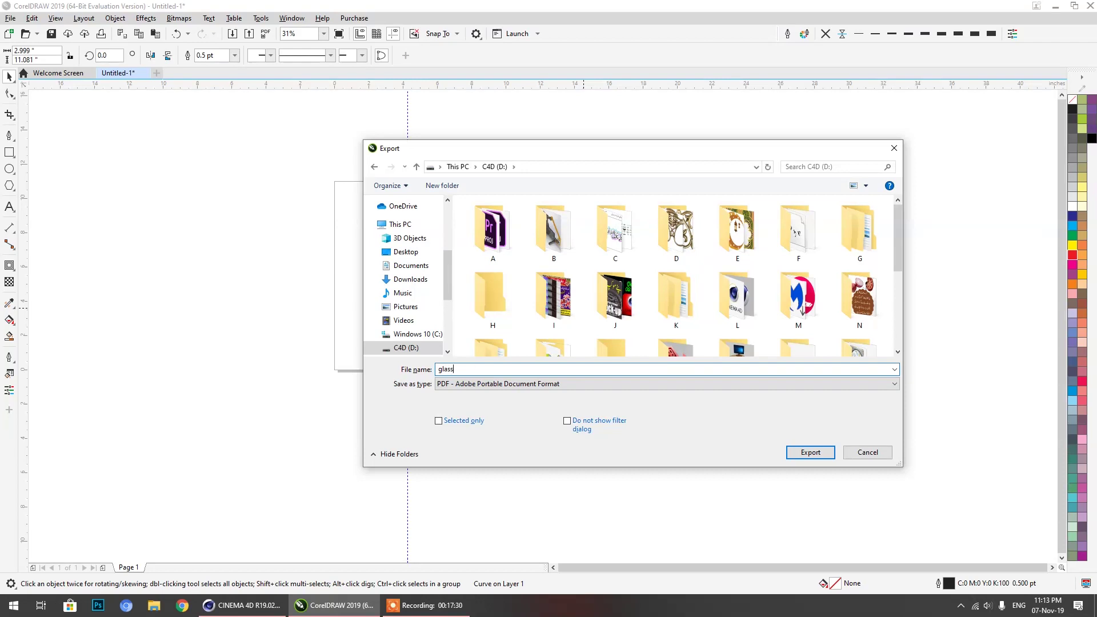
{"action": "left_click", "coordinate": [470, 386]}
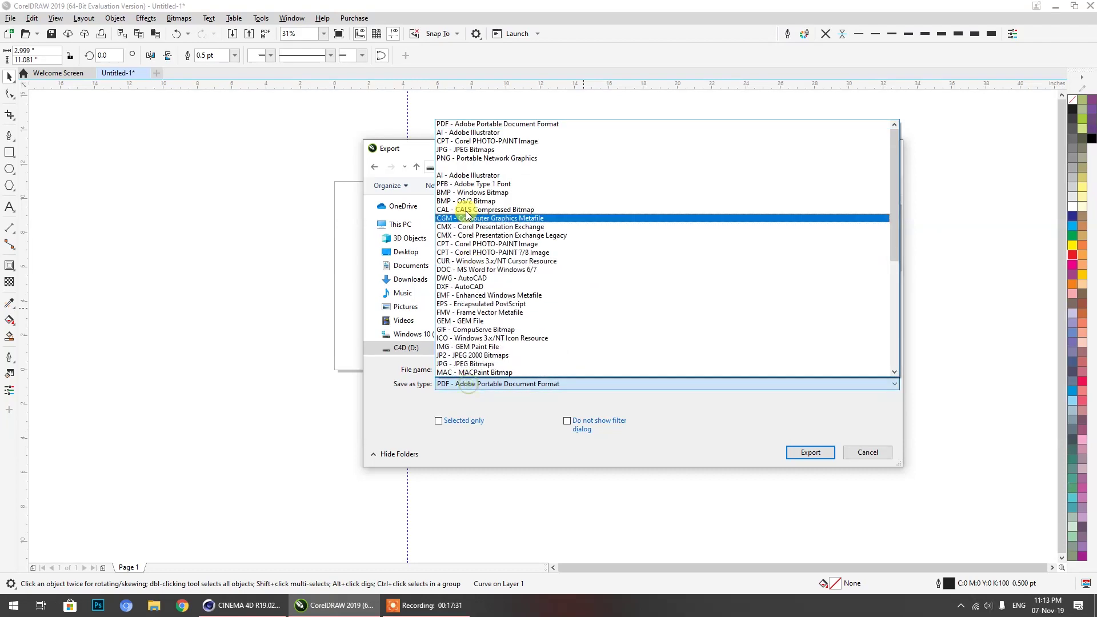
{"action": "left_click", "coordinate": [455, 135]}
{"action": "left_click", "coordinate": [439, 421]}
{"action": "left_click", "coordinate": [802, 453]}
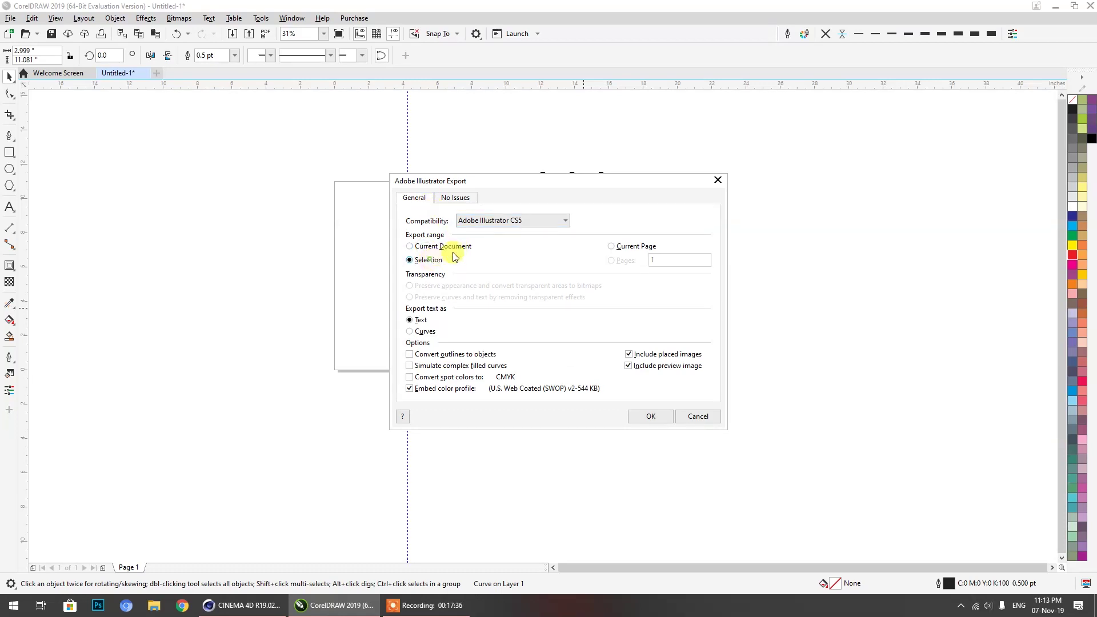
Set the Illustrator export compatibility to Adobe Illustrator 8.0 and complete the export.
{"action": "left_click", "coordinate": [506, 222]}
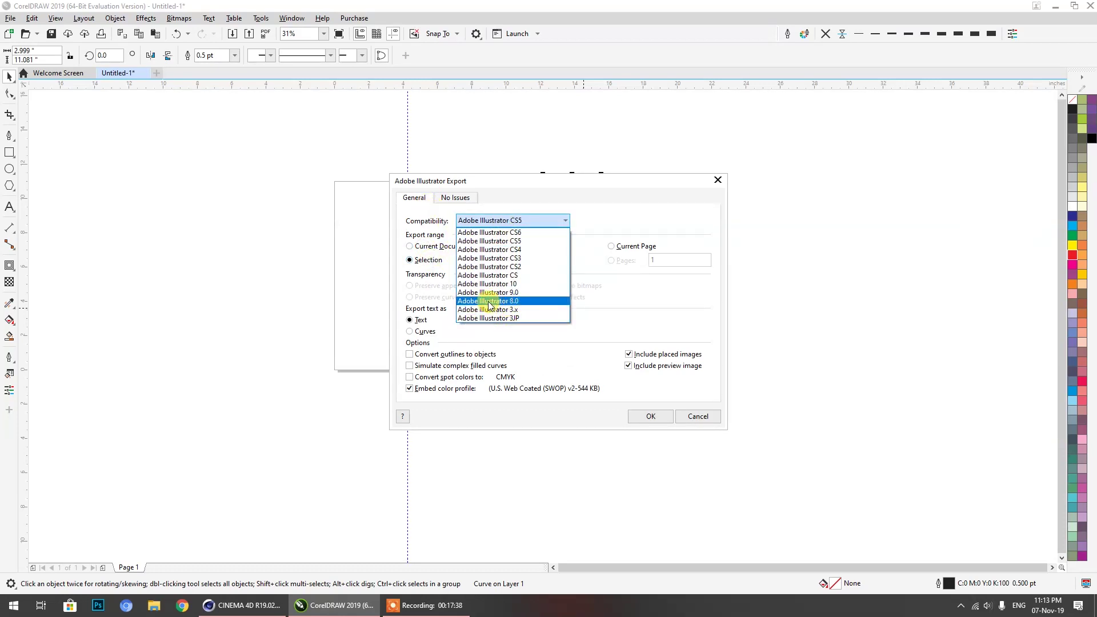
{"action": "left_click", "coordinate": [514, 301]}
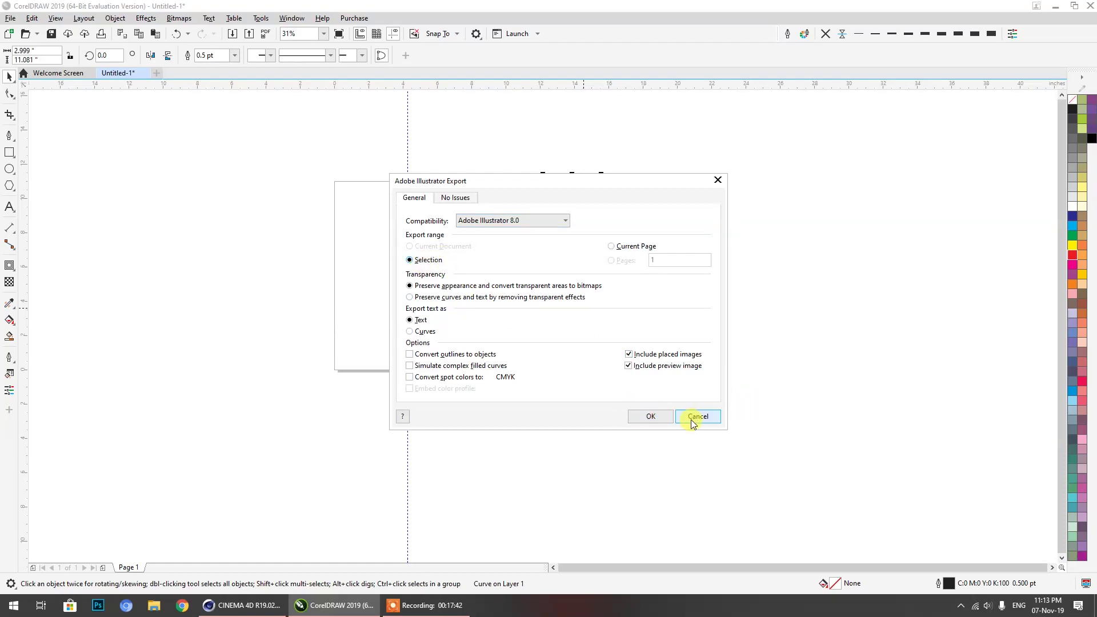
{"action": "left_click", "coordinate": [650, 415]}
{"action": "left_click", "coordinate": [401, 610]}
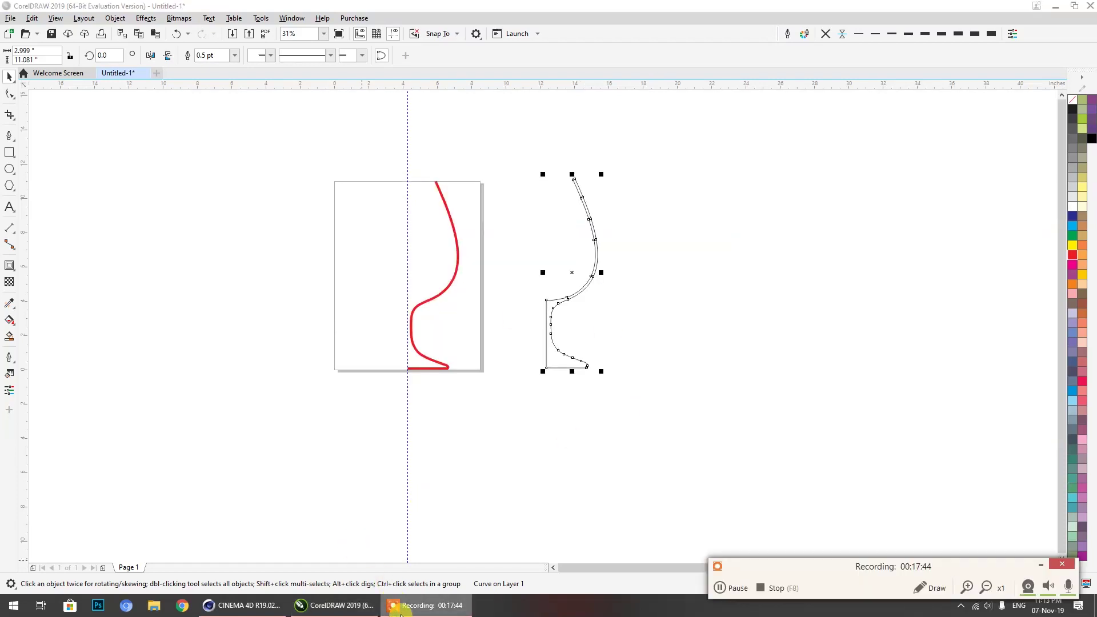
{"action": "left_click", "coordinate": [1039, 565]}
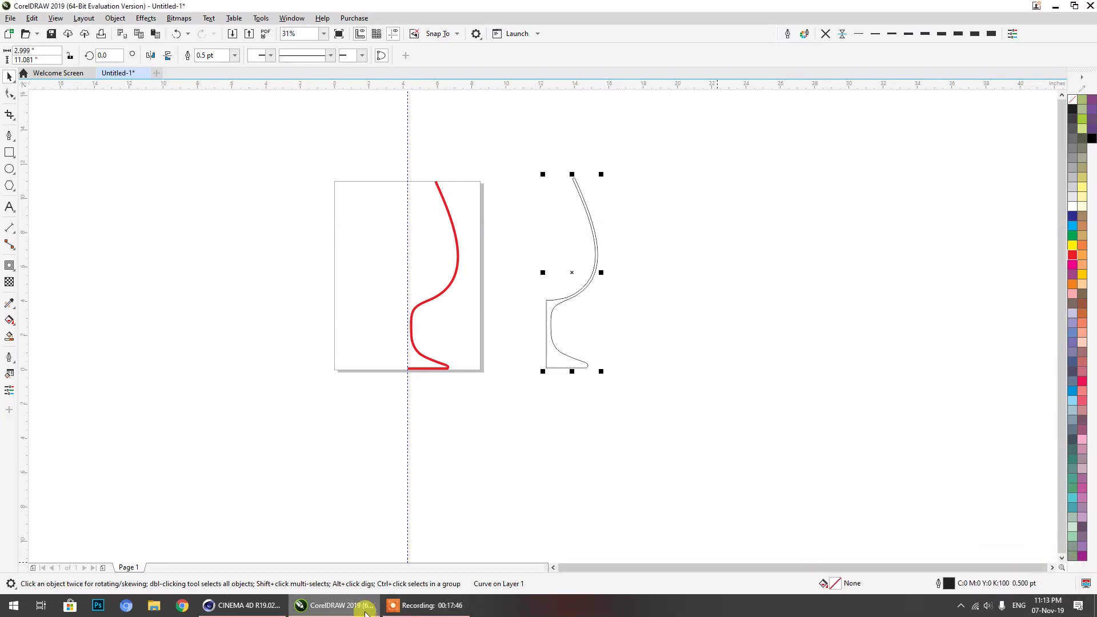
Switch to Cinema 4D and open the "glass" Illustrator file from the C4D (D:) drive at scale 1 centimeter with Connect Splines enabled.
{"action": "left_click", "coordinate": [242, 605]}
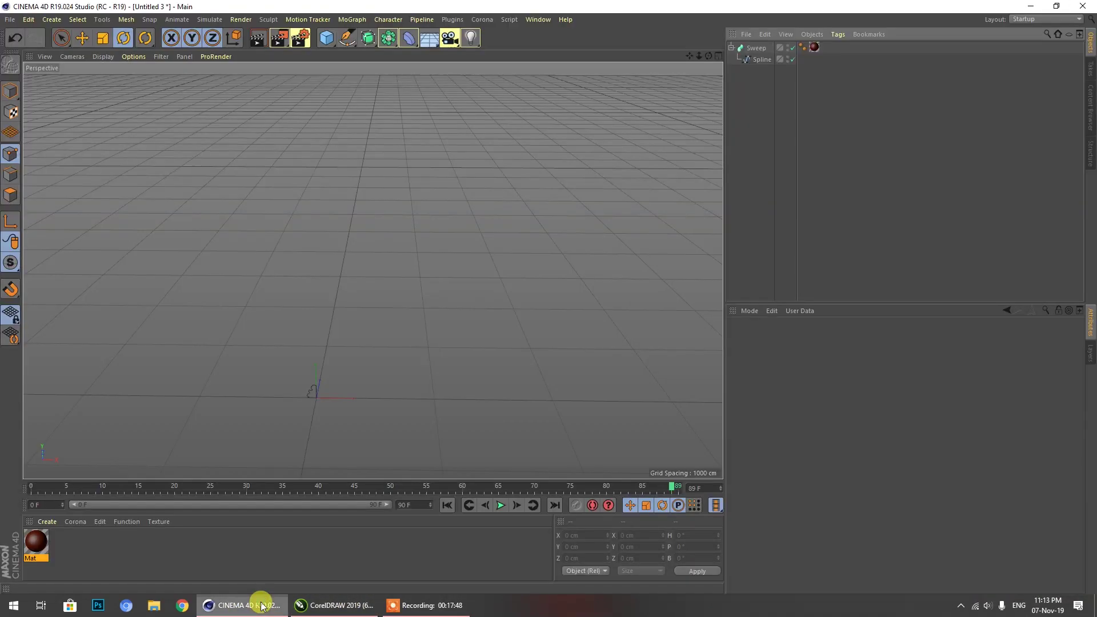
{"action": "left_click", "coordinate": [12, 27]}
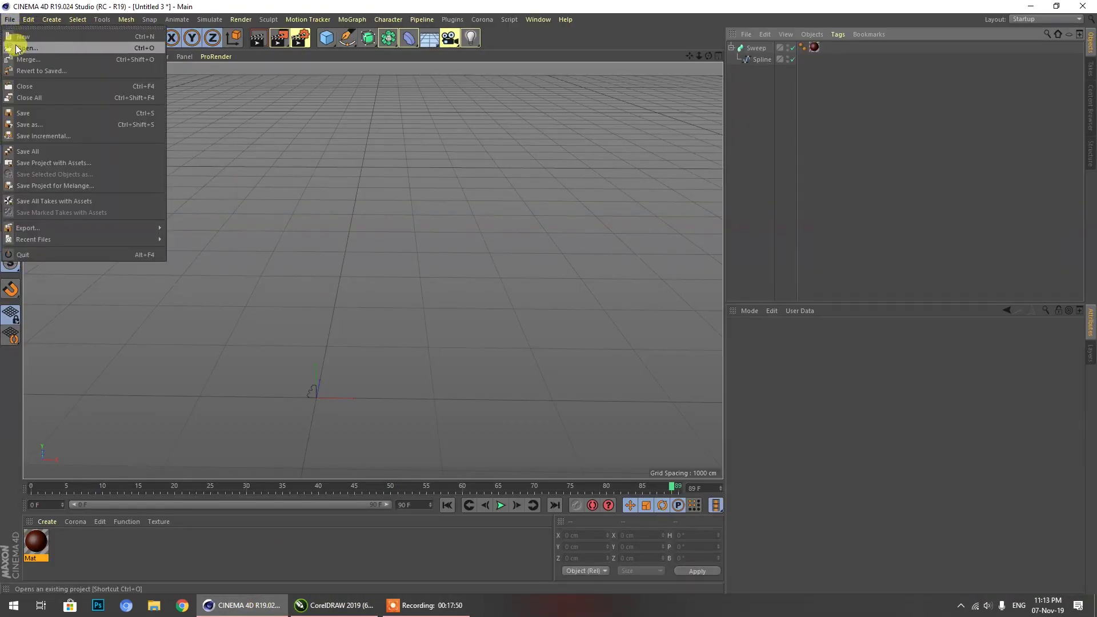
{"action": "left_click", "coordinate": [20, 55]}
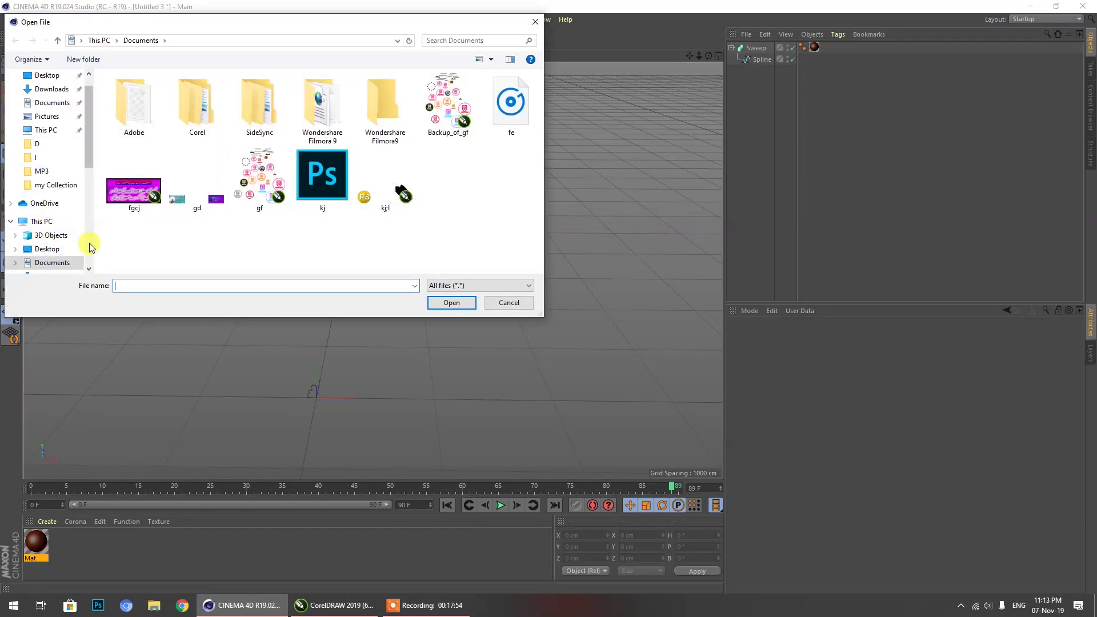
{"action": "scroll", "coordinate": [85, 239], "scroll_direction": "down", "scroll_amount": 5}
{"action": "left_click", "coordinate": [47, 144]}
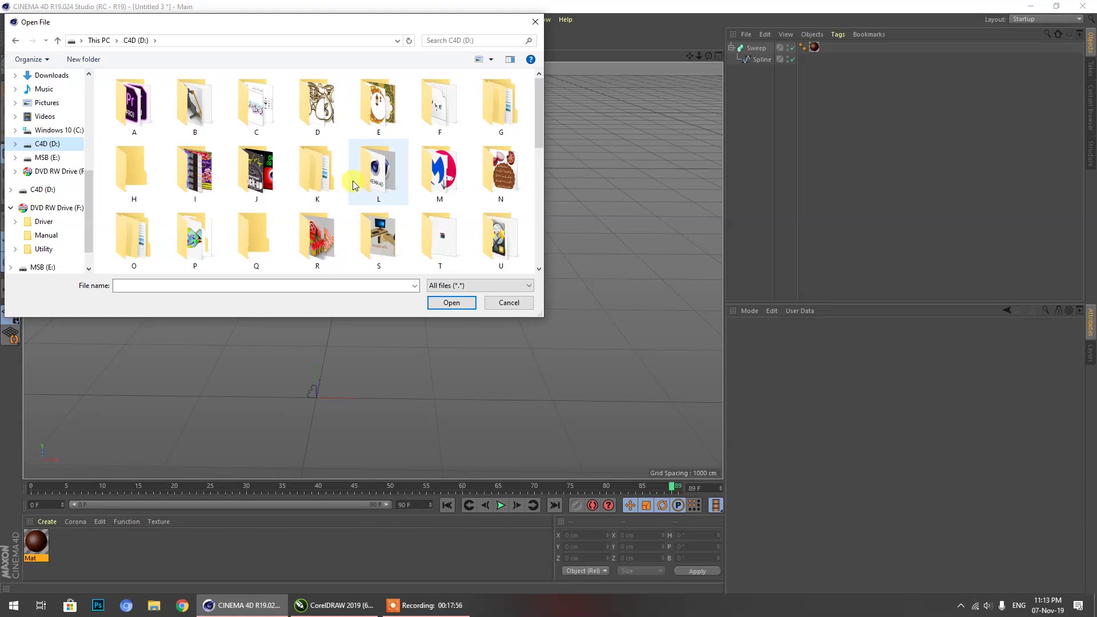
{"action": "scroll", "coordinate": [352, 187], "scroll_direction": "down", "scroll_amount": 3}
{"action": "scroll", "coordinate": [423, 211], "scroll_direction": "down", "scroll_amount": 5}
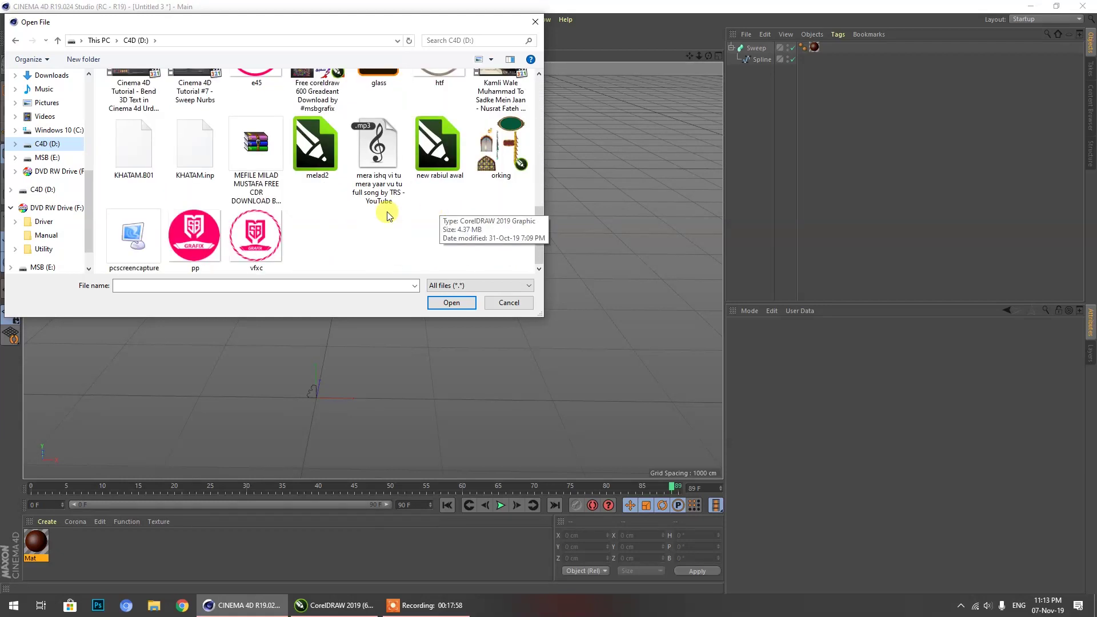
{"action": "scroll", "coordinate": [391, 205], "scroll_direction": "up", "scroll_amount": 1}
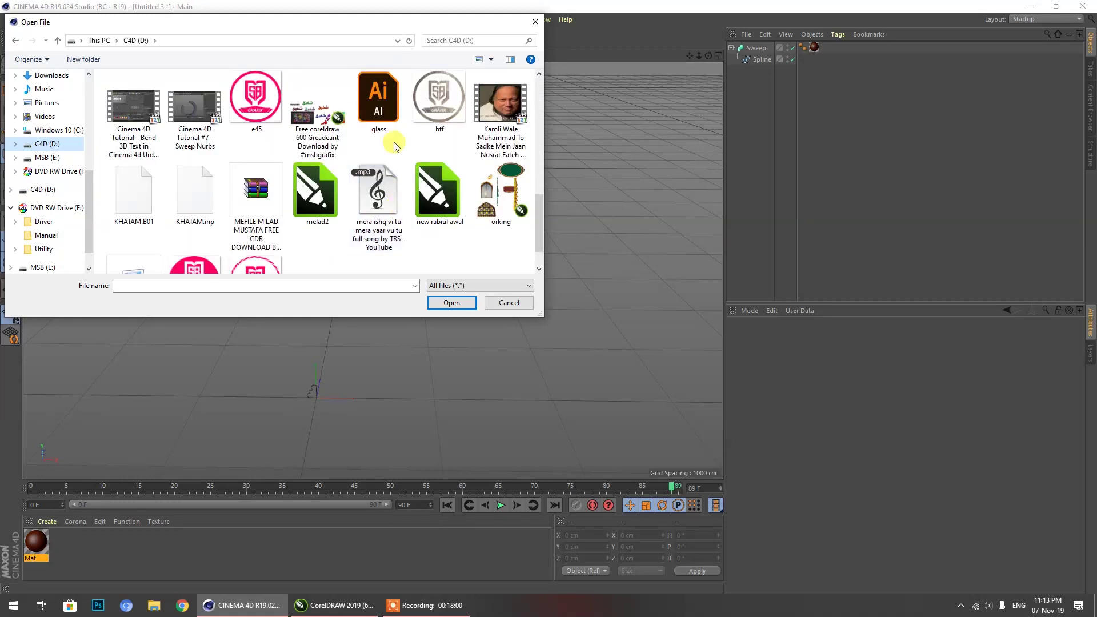
{"action": "left_click", "coordinate": [385, 120]}
{"action": "left_click", "coordinate": [450, 303]}
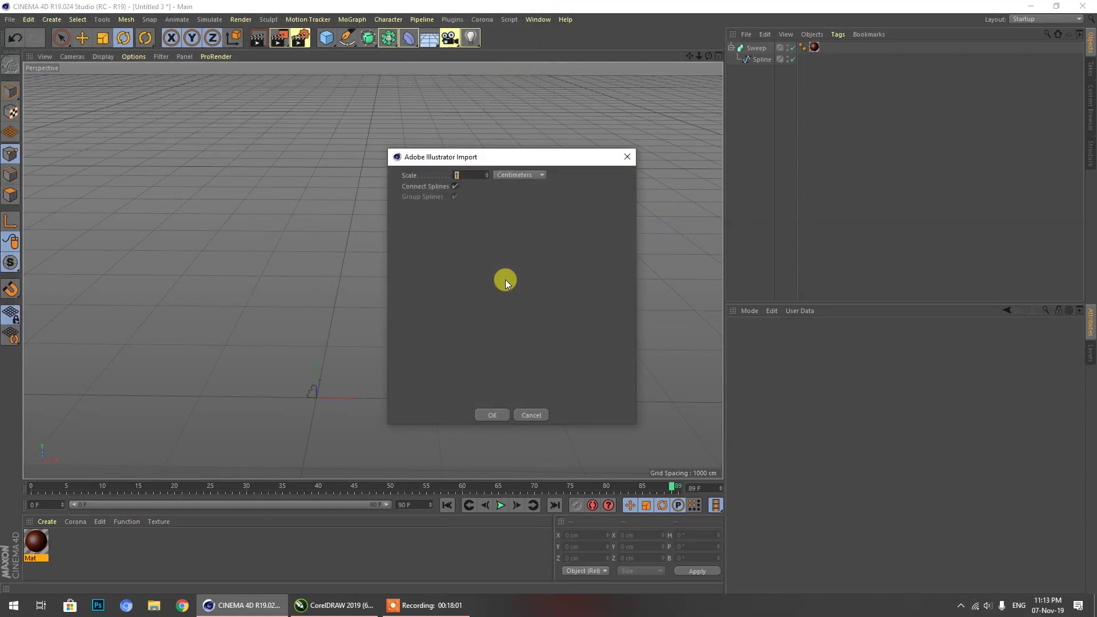
{"action": "left_click", "coordinate": [487, 416]}
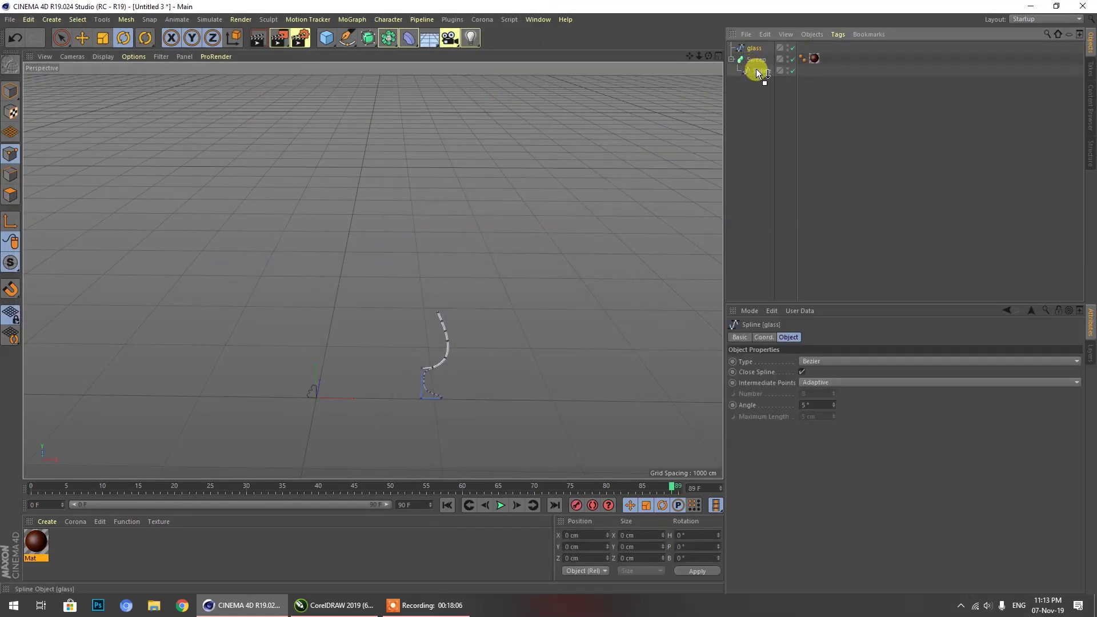
Place the glass spline inside the Sweep below the profile Spline as its path, and inspect the swept shape from several angles.
{"action": "left_click_drag", "start_coordinate": [756, 74], "coordinate": [757, 77]}
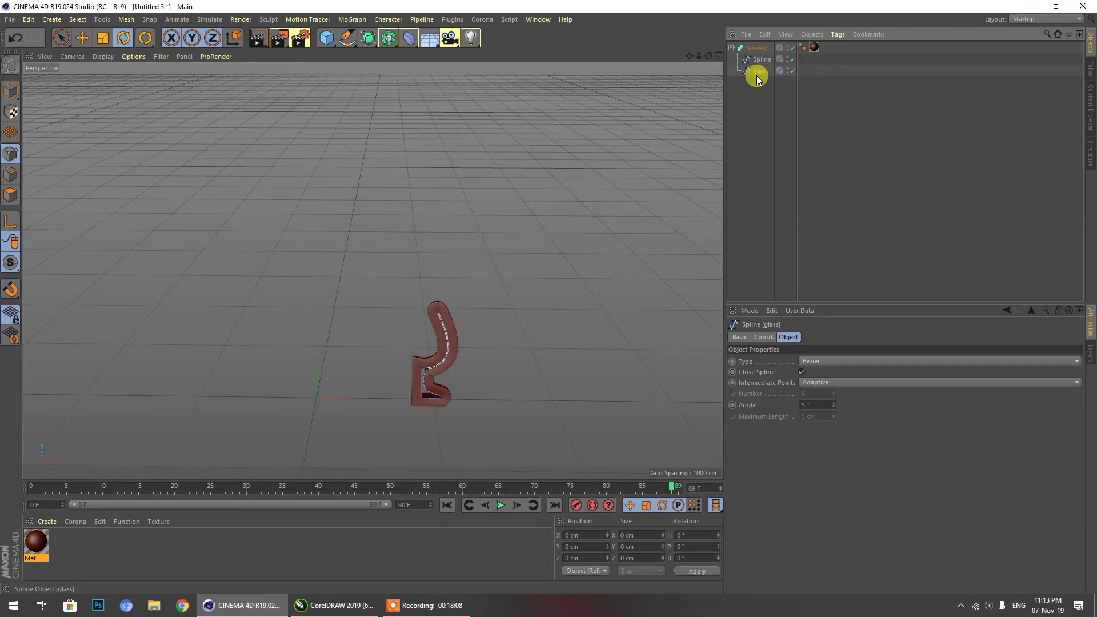
{"action": "left_click_drag", "start_coordinate": [708, 56], "coordinate": [737, 35]}
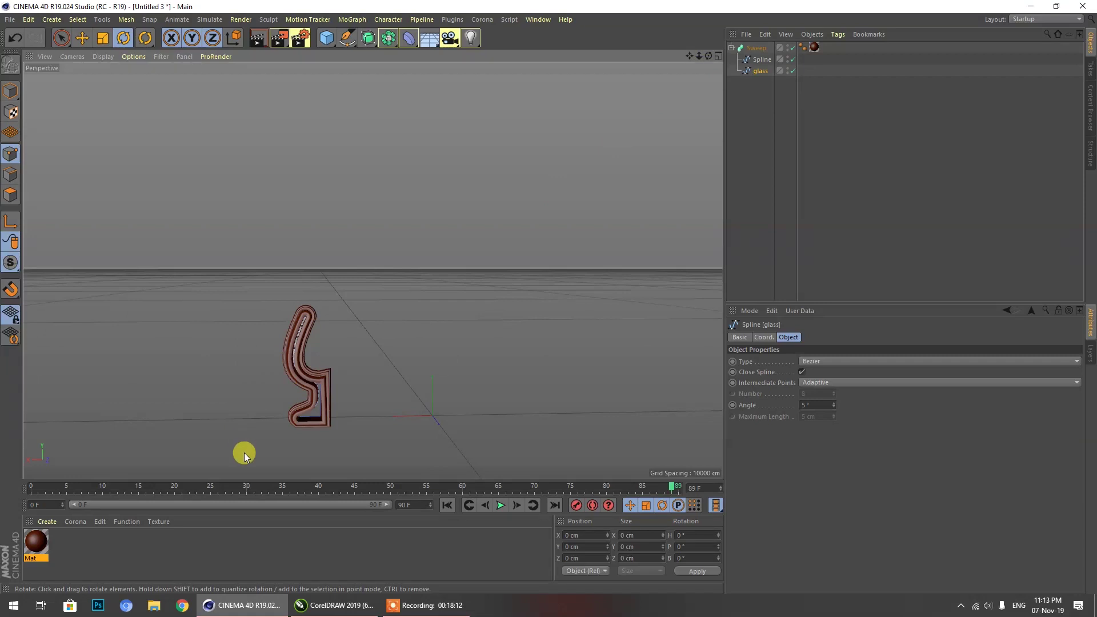
{"action": "scroll", "coordinate": [321, 360], "scroll_direction": "up", "scroll_amount": 6}
{"action": "scroll", "coordinate": [371, 340], "scroll_direction": "up", "scroll_amount": 2}
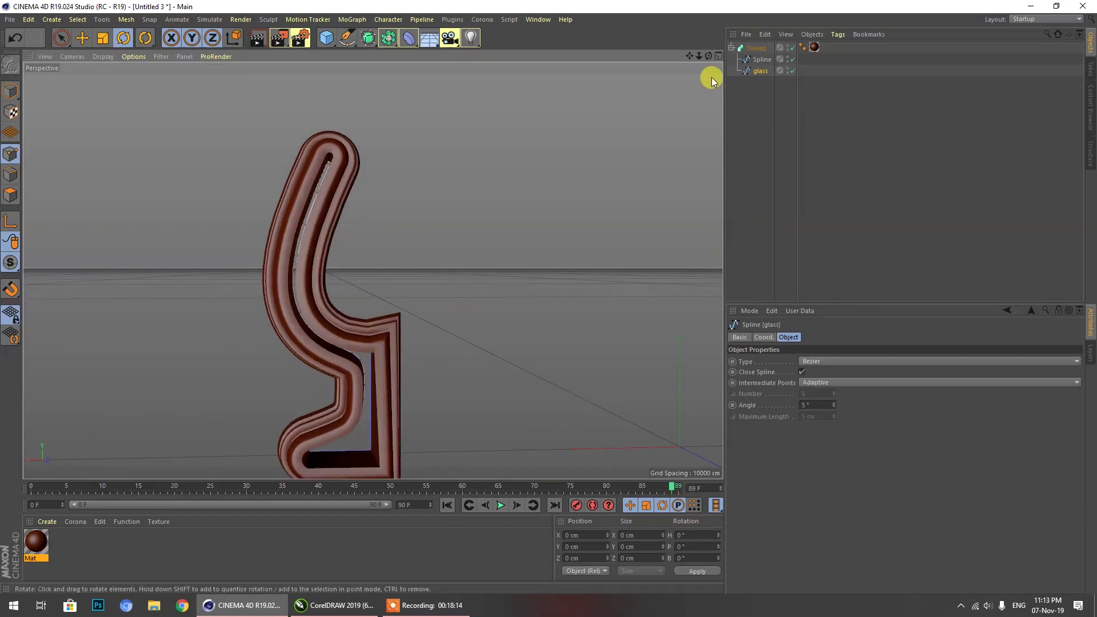
{"action": "left_click_drag", "start_coordinate": [708, 56], "coordinate": [673, 52]}
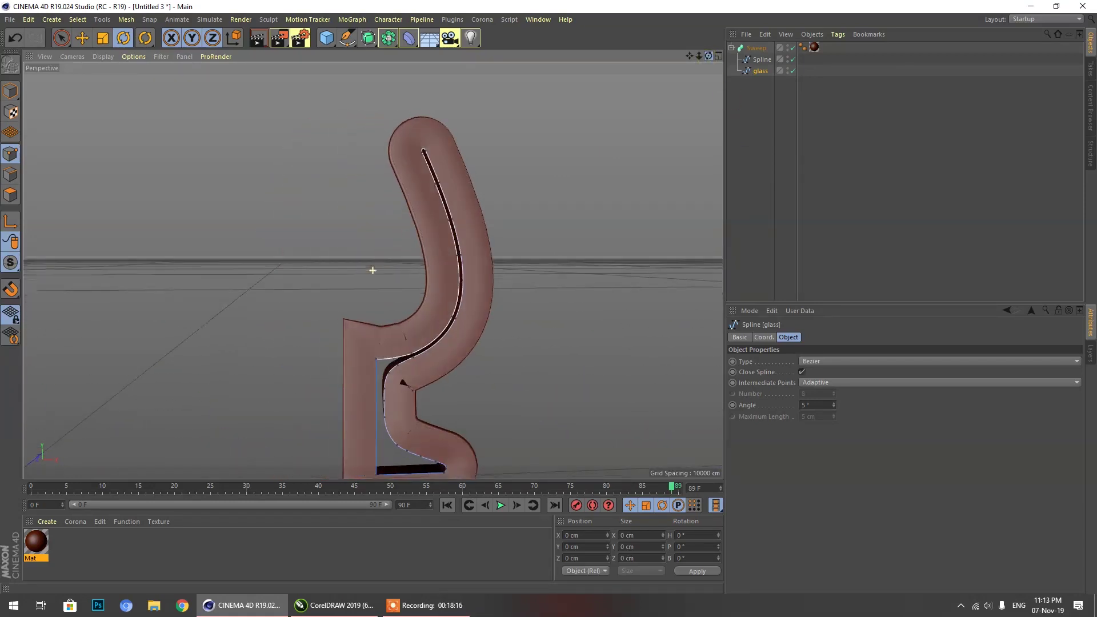
{"action": "left_click_drag", "start_coordinate": [372, 340], "coordinate": [623, 368], "text": "alt"}
{"action": "left_click_drag", "start_coordinate": [372, 270], "coordinate": [372, 271], "text": "alt"}
{"action": "left_click", "coordinate": [799, 93]}
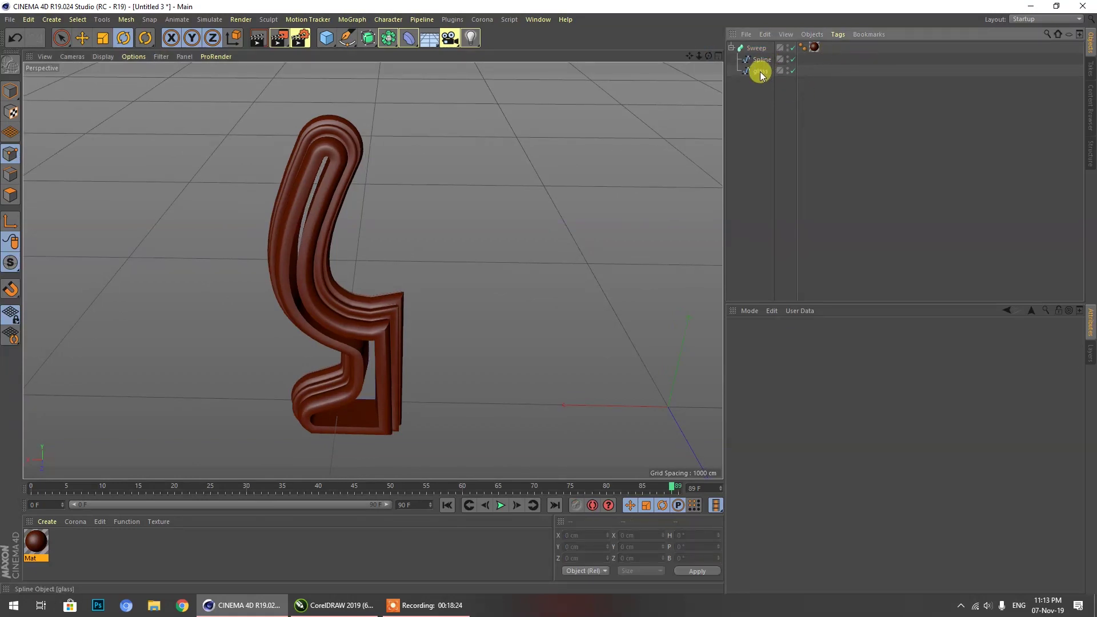
Delete the profile Spline and the Sweep object, keeping only the glass spline in the scene.
{"action": "left_click_drag", "start_coordinate": [760, 68], "coordinate": [763, 112]}
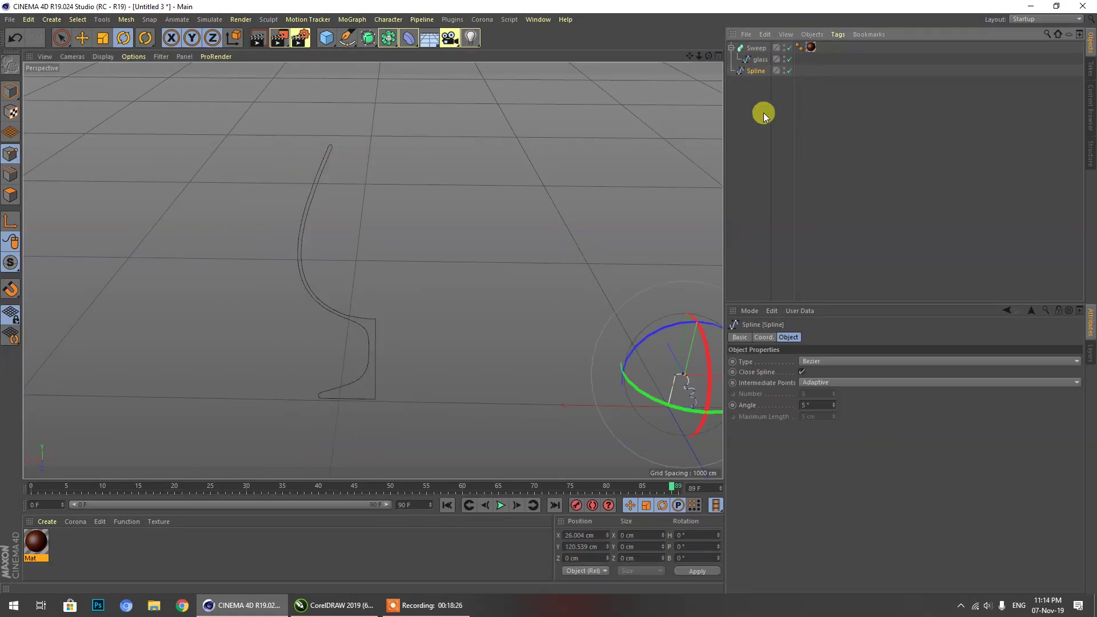
{"action": "key", "text": "Delete"}
{"action": "left_click", "coordinate": [751, 50]}
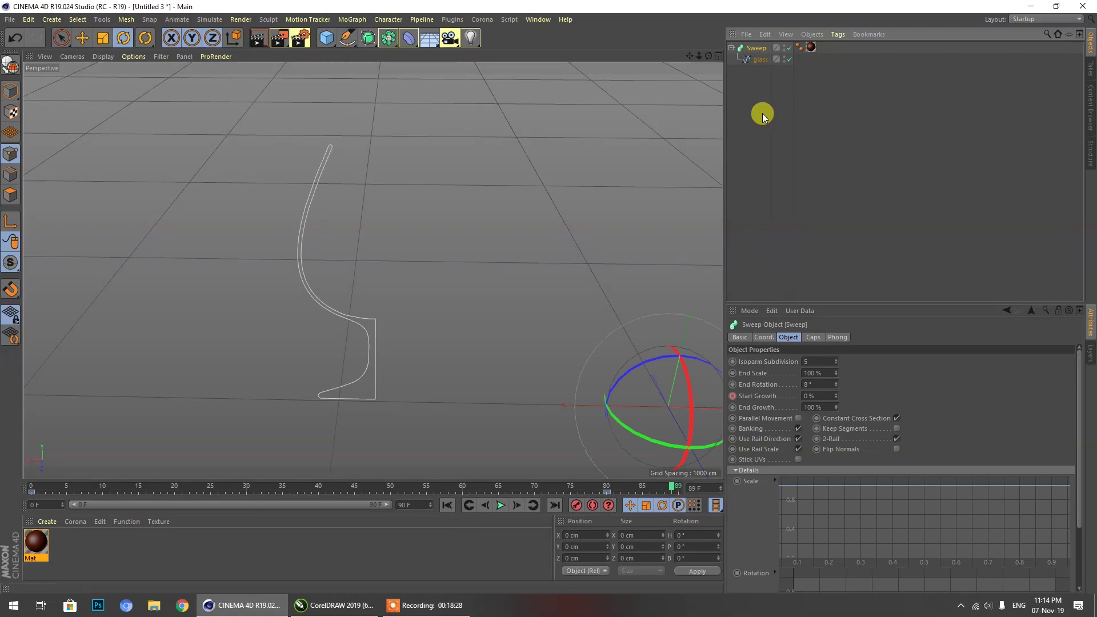
{"action": "key", "text": "Delete"}
{"action": "key", "text": "ctrl+z"}
{"action": "key", "text": "ctrl+z"}
{"action": "left_click", "coordinate": [759, 61]}
{"action": "left_click", "coordinate": [759, 49]}
{"action": "key", "text": "Delete"}
Add a Lathe generator, make the glass spline its child, and check the revolved shape.
{"action": "left_click_drag", "start_coordinate": [710, 56], "coordinate": [502, 48]}
{"action": "scroll", "coordinate": [434, 179], "scroll_direction": "down", "scroll_amount": 4}
{"action": "scroll", "coordinate": [325, 199], "scroll_direction": "down", "scroll_amount": 3}
{"action": "scroll", "coordinate": [316, 279], "scroll_direction": "up", "scroll_amount": 2}
{"action": "left_click", "coordinate": [400, 328]}
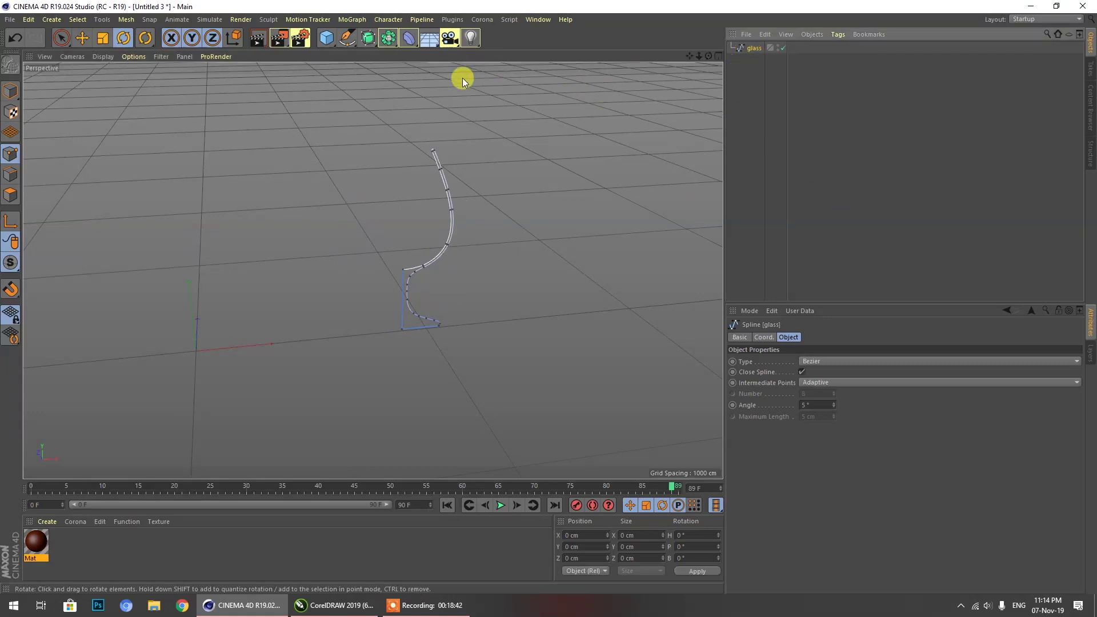
{"action": "left_click", "coordinate": [367, 39]}
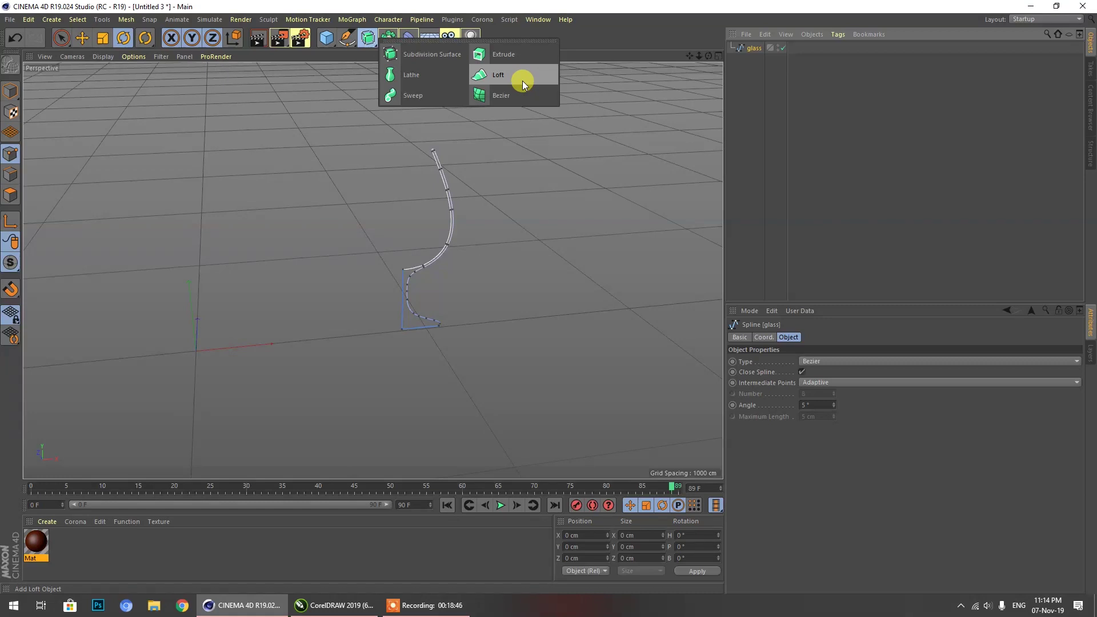
{"action": "left_click", "coordinate": [398, 78]}
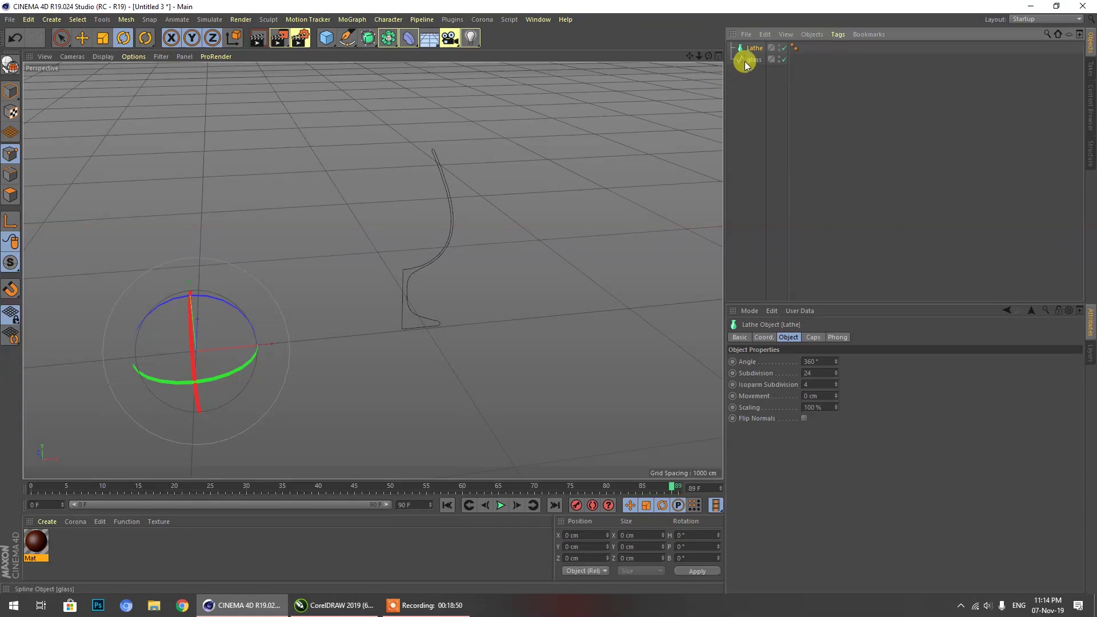
{"action": "left_click_drag", "start_coordinate": [757, 52], "coordinate": [755, 48]}
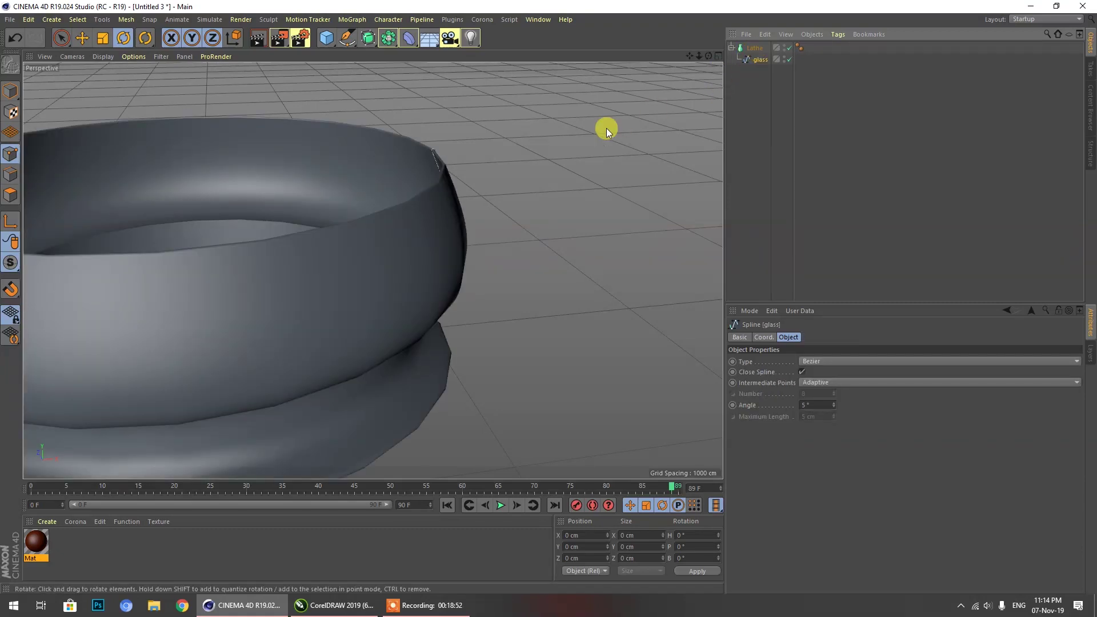
{"action": "scroll", "coordinate": [604, 129], "scroll_direction": "down", "scroll_amount": 3}
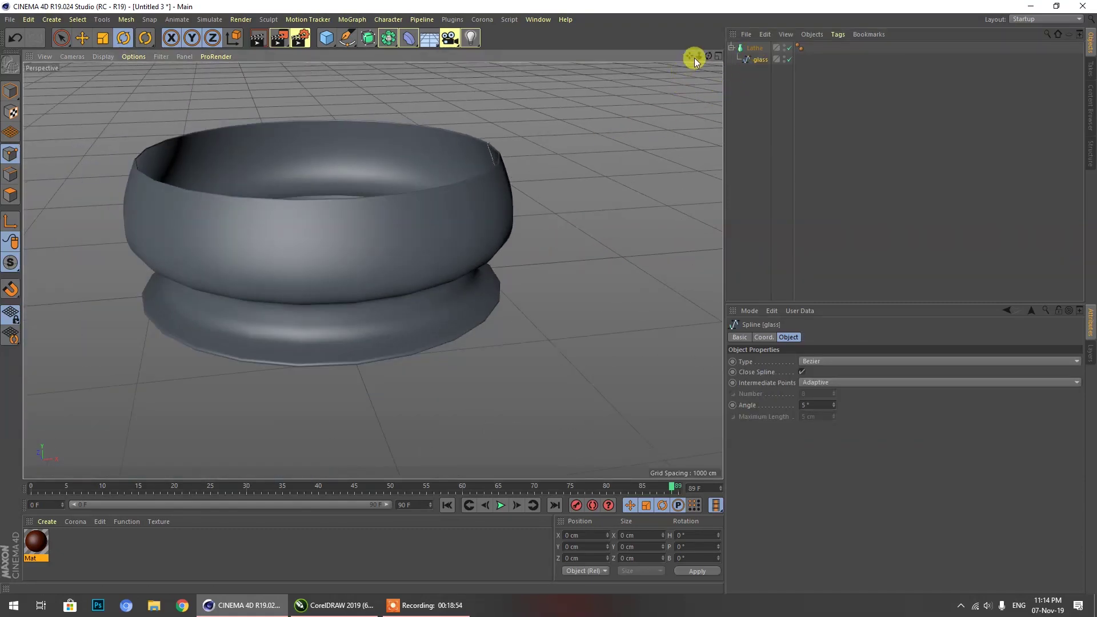
{"action": "left_click_drag", "start_coordinate": [711, 55], "coordinate": [708, 86]}
{"action": "left_click", "coordinate": [760, 59]}
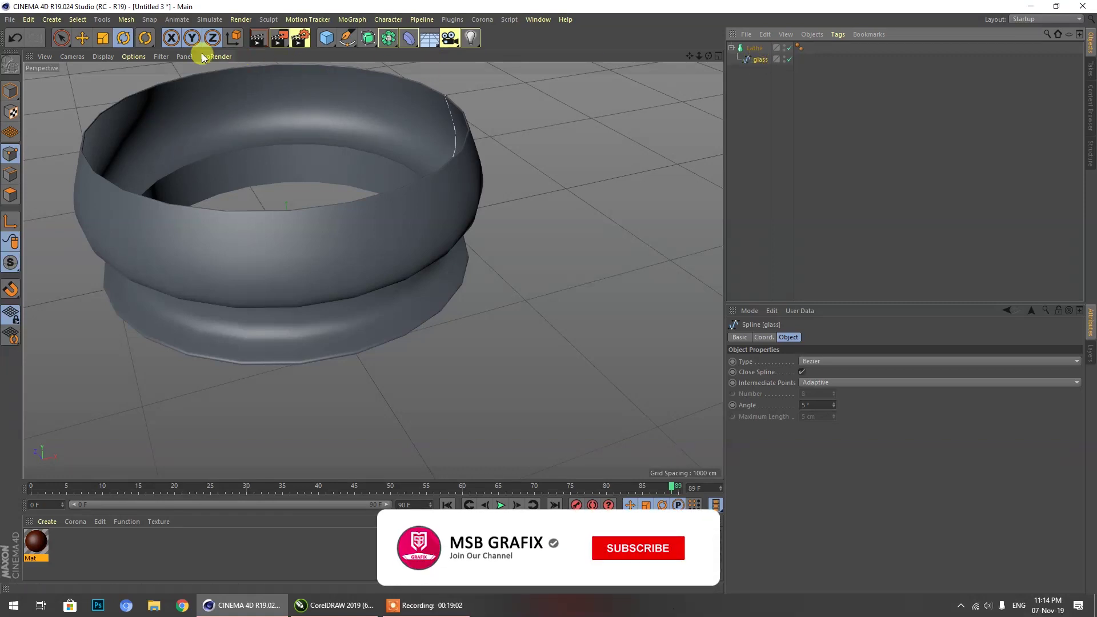
Take the glass spline out of the Lathe and move it in Model mode until its straight edge meets the world's vertical axis, at X about 109 cm.
{"action": "left_click", "coordinate": [87, 40]}
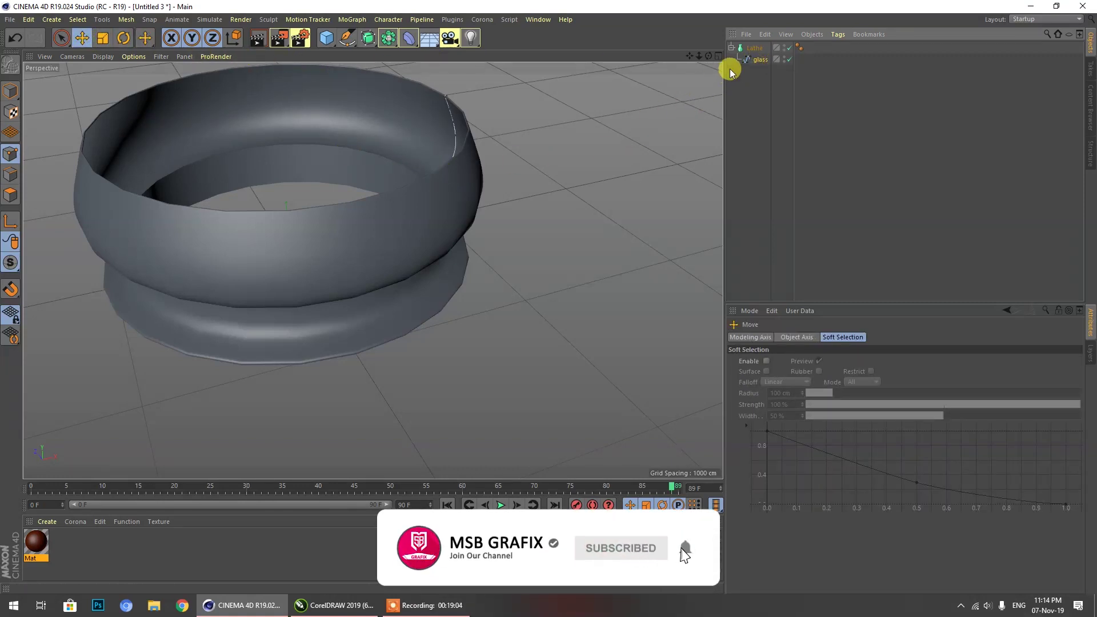
{"action": "left_click_drag", "start_coordinate": [754, 64], "coordinate": [754, 89]}
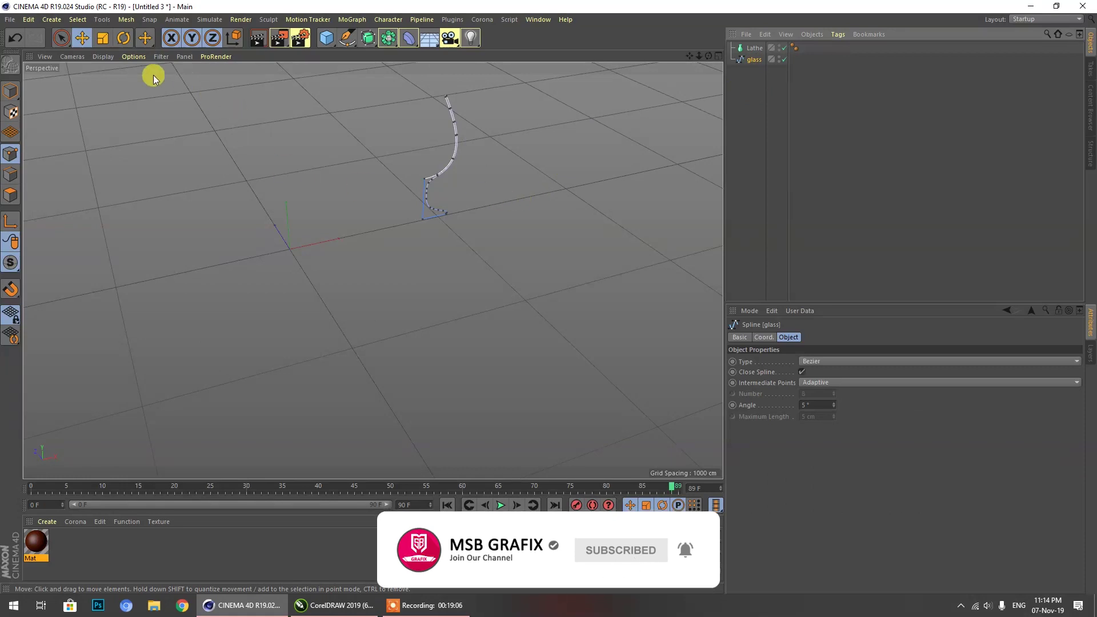
{"action": "middle_click", "coordinate": [291, 204]}
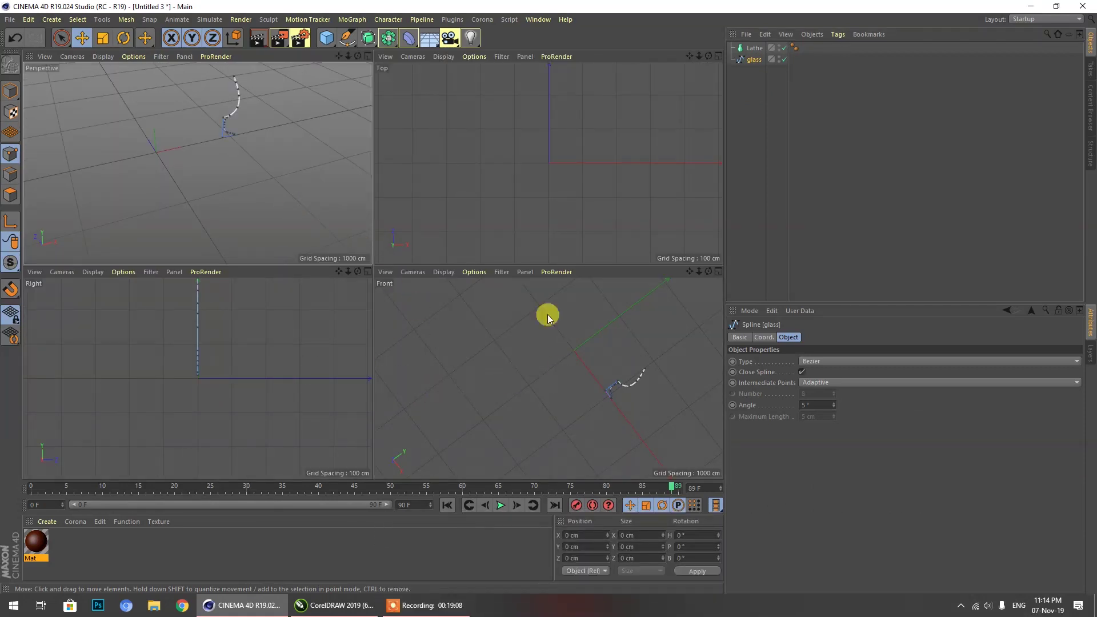
{"action": "middle_click", "coordinate": [543, 341]}
{"action": "scroll", "coordinate": [474, 327], "scroll_direction": "down", "scroll_amount": 3}
{"action": "scroll", "coordinate": [668, 206], "scroll_direction": "up", "scroll_amount": 8}
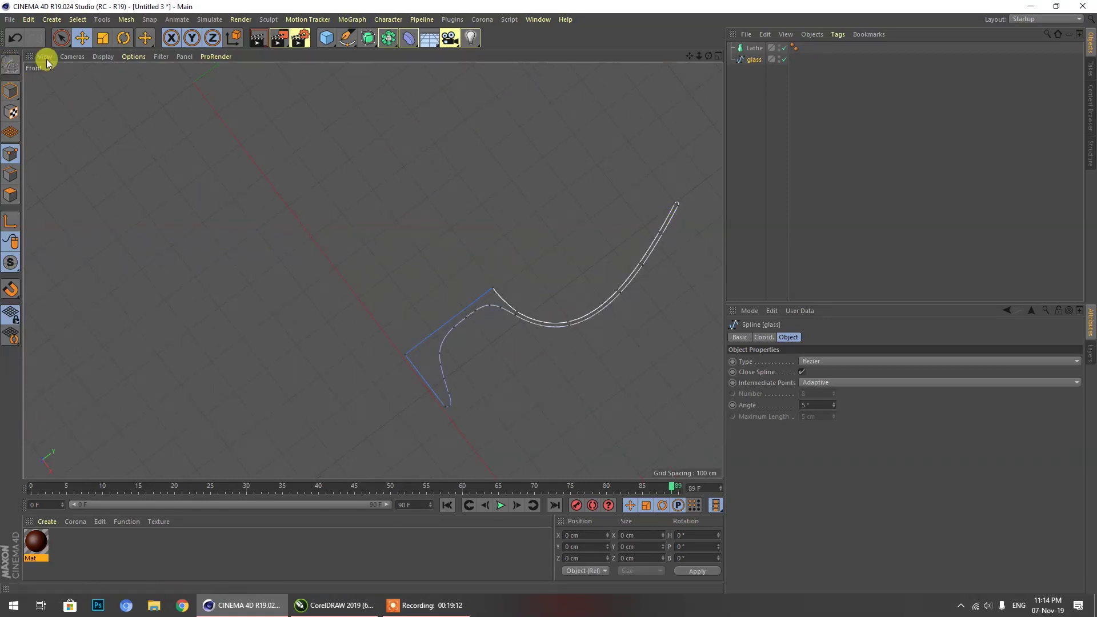
{"action": "left_click", "coordinate": [84, 41]}
{"action": "left_click", "coordinate": [775, 88]}
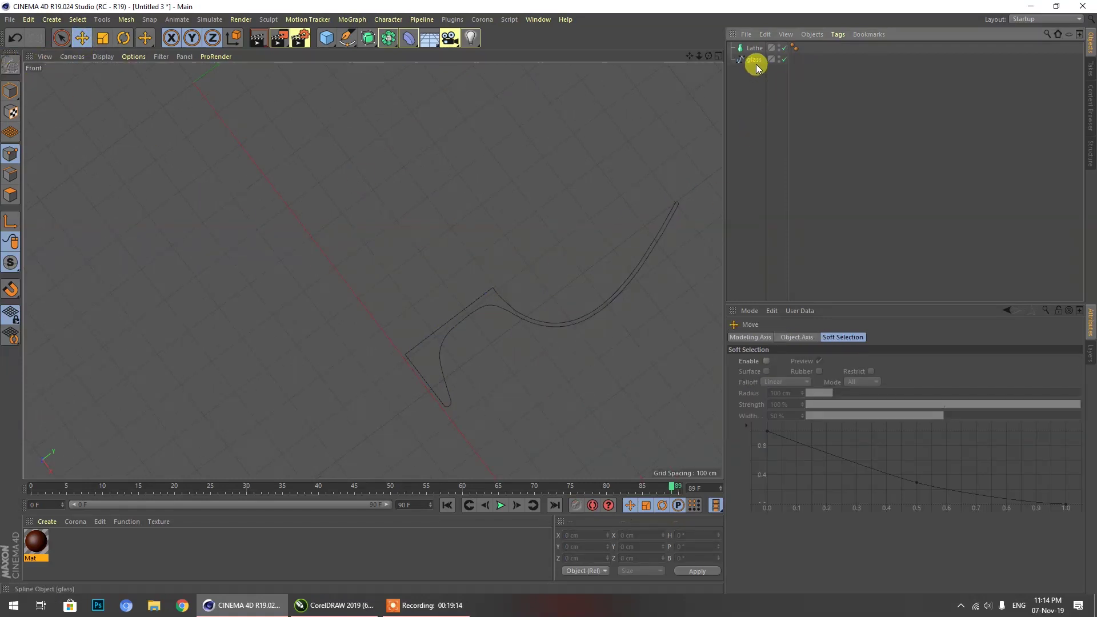
{"action": "left_click", "coordinate": [753, 60]}
{"action": "middle_click", "coordinate": [322, 201]}
{"action": "middle_click", "coordinate": [322, 200]}
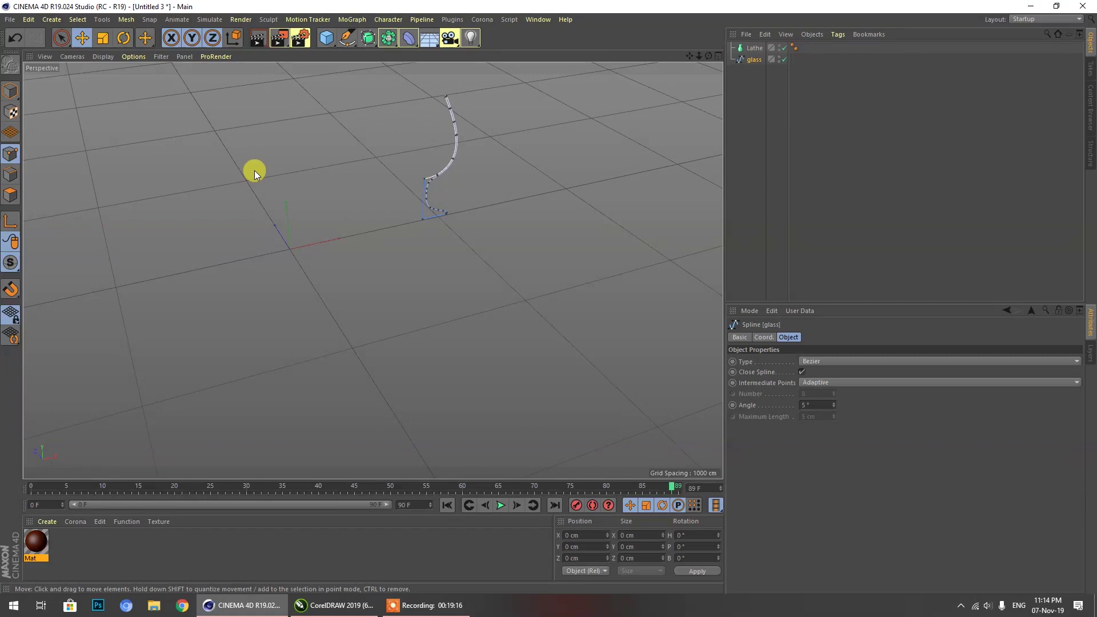
{"action": "left_click", "coordinate": [11, 91]}
{"action": "left_click_drag", "start_coordinate": [519, 140], "coordinate": [392, 172]}
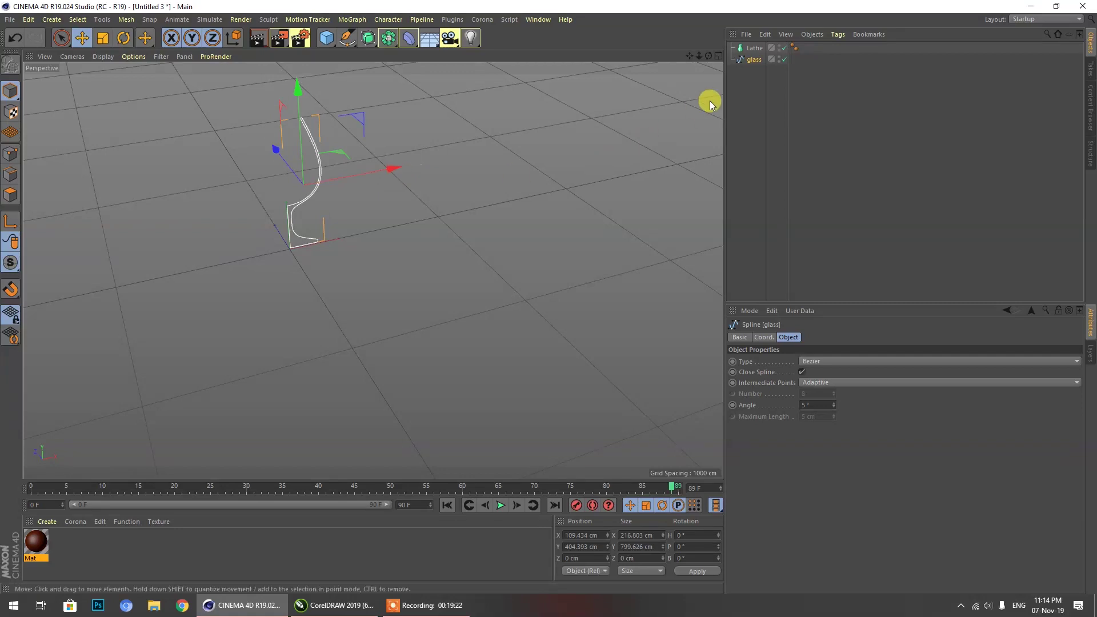
Put the repositioned glass spline back inside the Lathe and look over the revolved goblet.
{"action": "left_click_drag", "start_coordinate": [742, 61], "coordinate": [710, 58]}
{"action": "scroll", "coordinate": [265, 100], "scroll_direction": "up", "scroll_amount": 1}
{"action": "scroll", "coordinate": [268, 96], "scroll_direction": "up", "scroll_amount": 4}
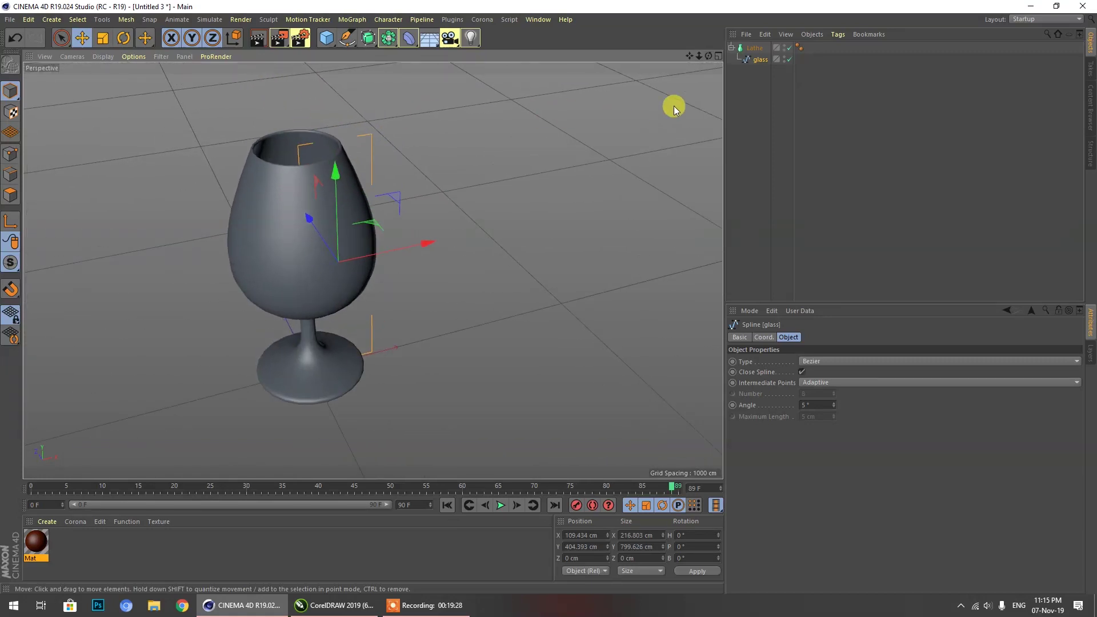
{"action": "left_click_drag", "start_coordinate": [708, 56], "coordinate": [707, 92]}
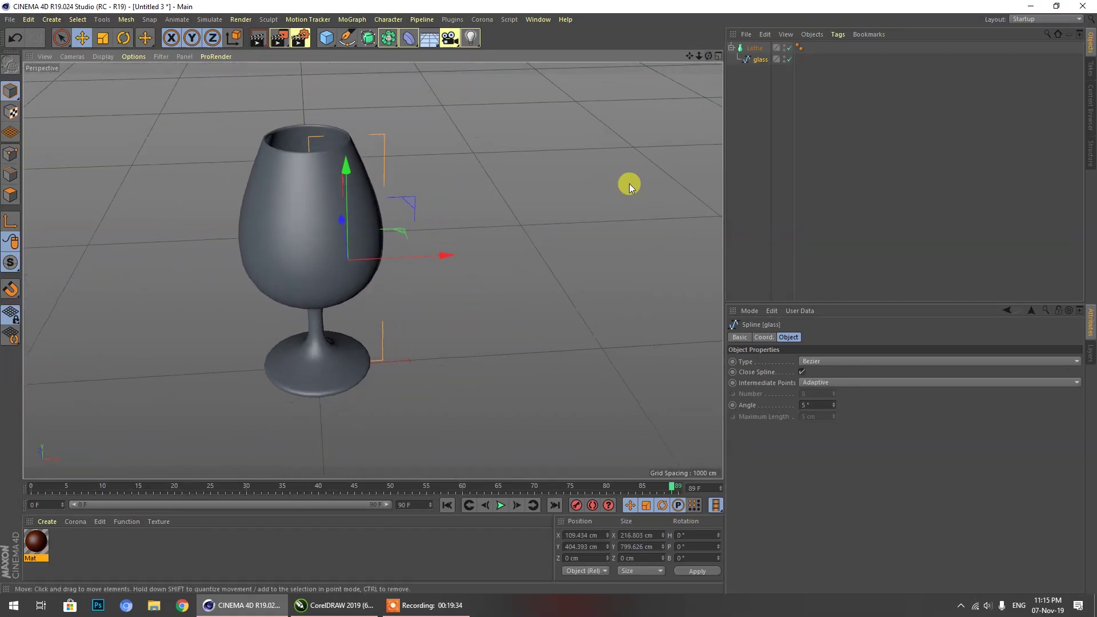
Create a new material, open it in the Material Editor, and turn off its Reflectance and Color channels.
{"action": "double_click", "coordinate": [139, 549]}
{"action": "left_click", "coordinate": [40, 543]}
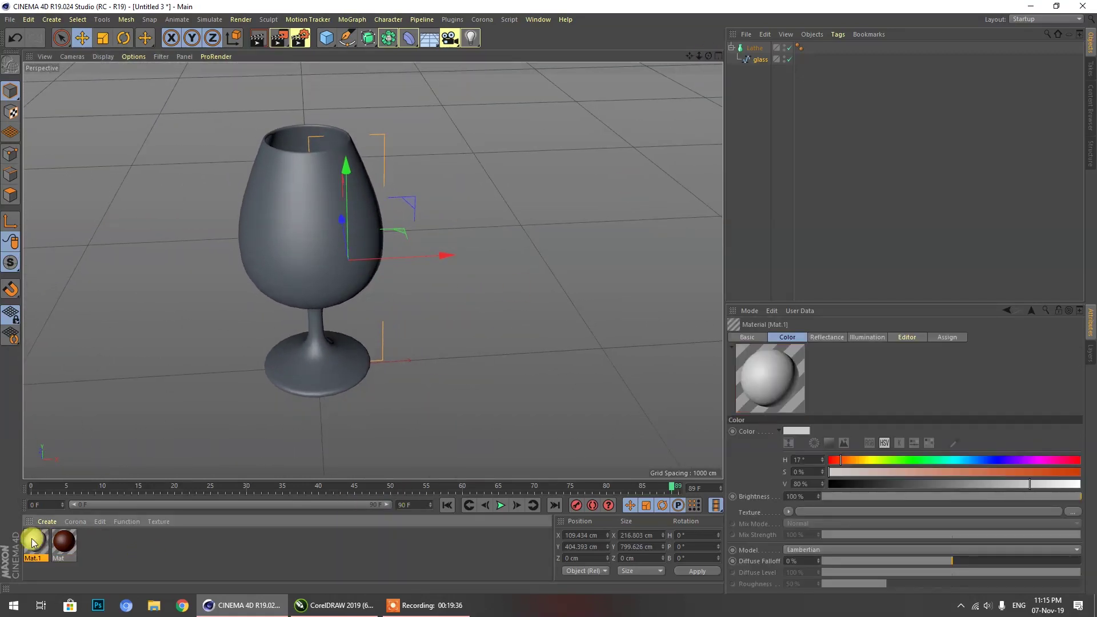
{"action": "double_click", "coordinate": [33, 542]}
{"action": "left_click", "coordinate": [233, 256]}
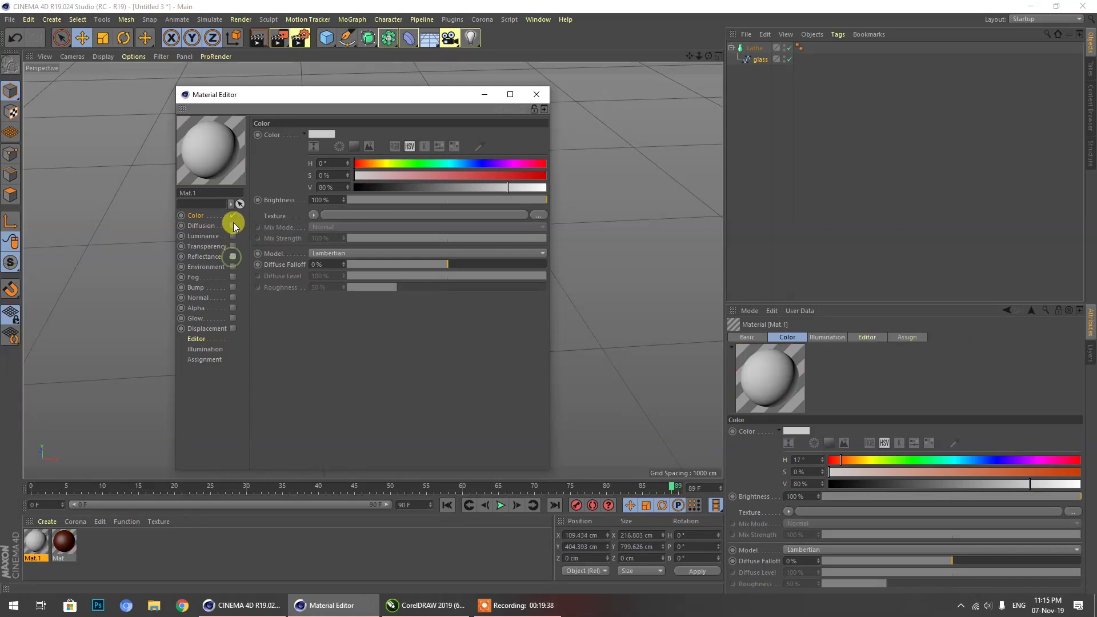
{"action": "left_click", "coordinate": [232, 216]}
Enable the new material's Transparency channel and set its refraction preset to Glass.
{"action": "left_click", "coordinate": [209, 248]}
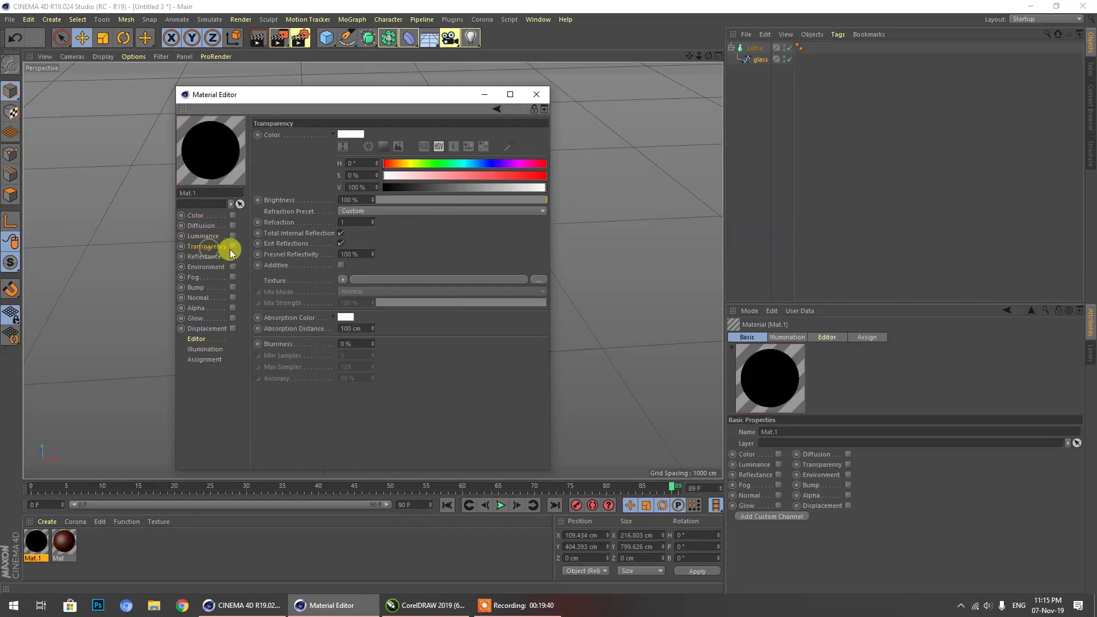
{"action": "left_click", "coordinate": [232, 246]}
{"action": "left_click", "coordinate": [350, 211]}
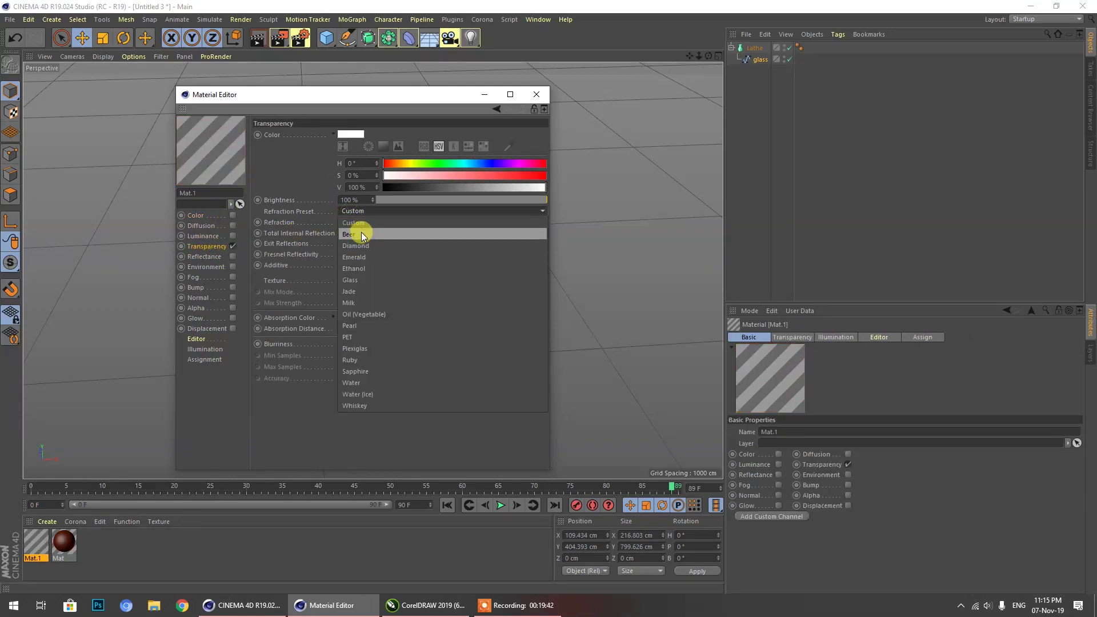
{"action": "left_click", "coordinate": [350, 280]}
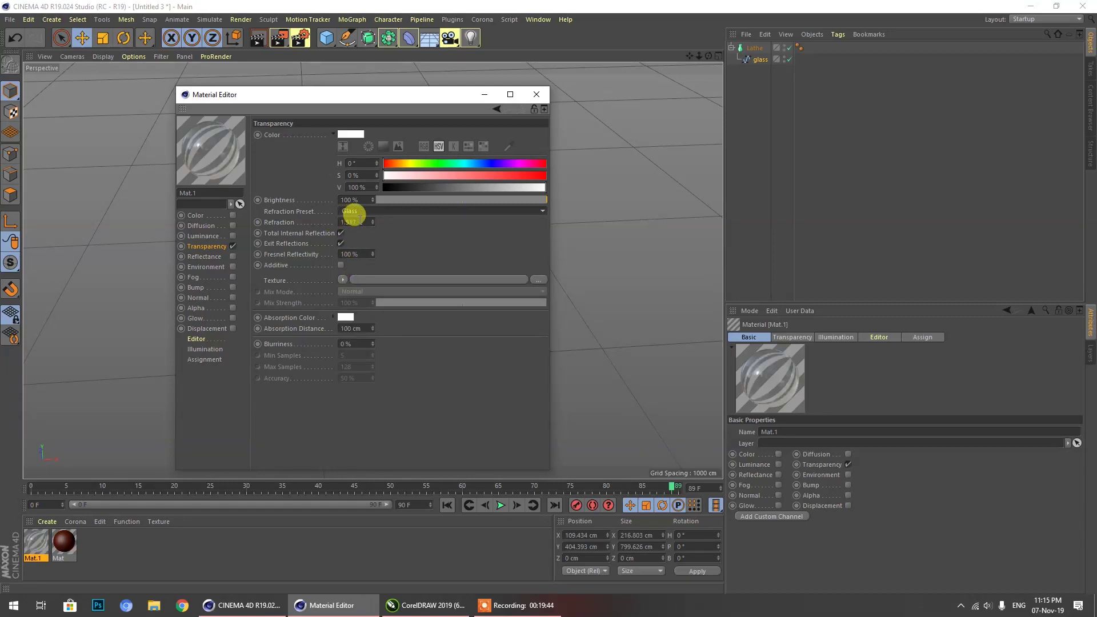
Tint the glass material's transparency pale cyan with hue 179° and saturation 9%, and apply the material to the lathed goblet.
{"action": "mouse_move", "coordinate": [400, 165]}
{"action": "left_mouse_down"}
{"action": "mouse_move", "coordinate": [465, 169]}
{"action": "mouse_move", "coordinate": [398, 175]}
{"action": "left_mouse_up"}
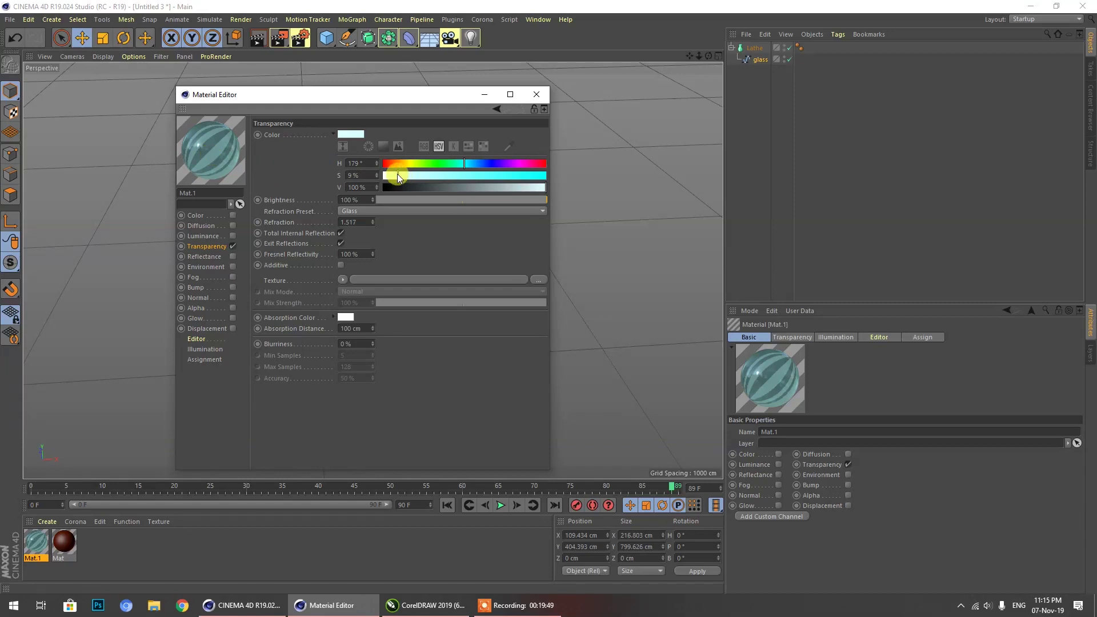
{"action": "left_click", "coordinate": [537, 95]}
{"action": "left_click_drag", "start_coordinate": [229, 309], "coordinate": [277, 238]}
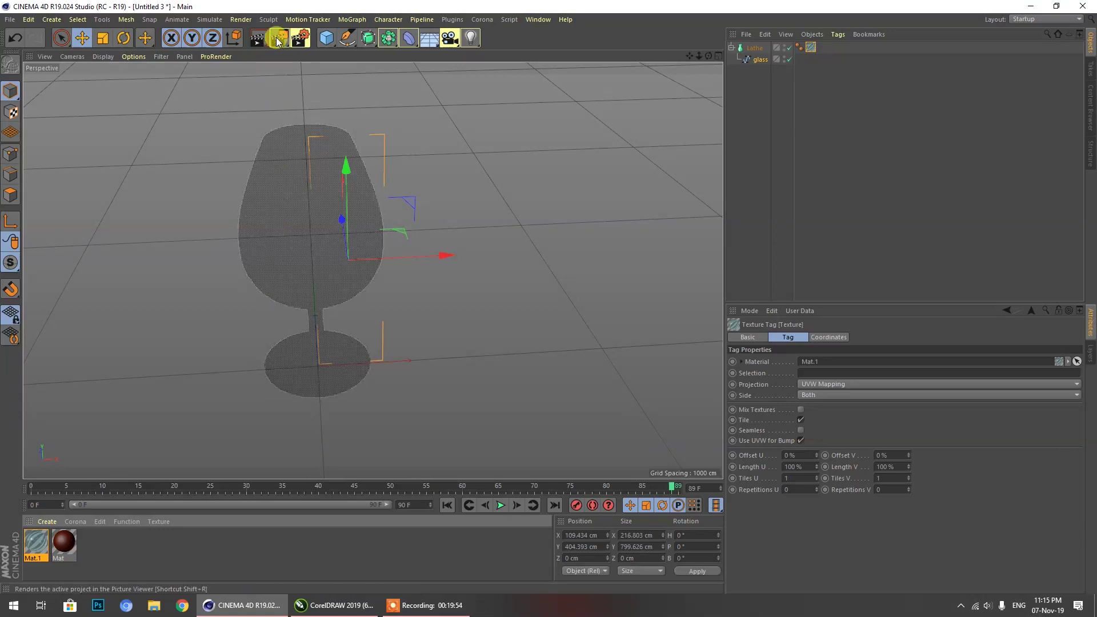
Add a light and move it above and beside the goblet, to X about 919 cm and Y about 647 cm.
{"action": "left_click", "coordinate": [470, 38]}
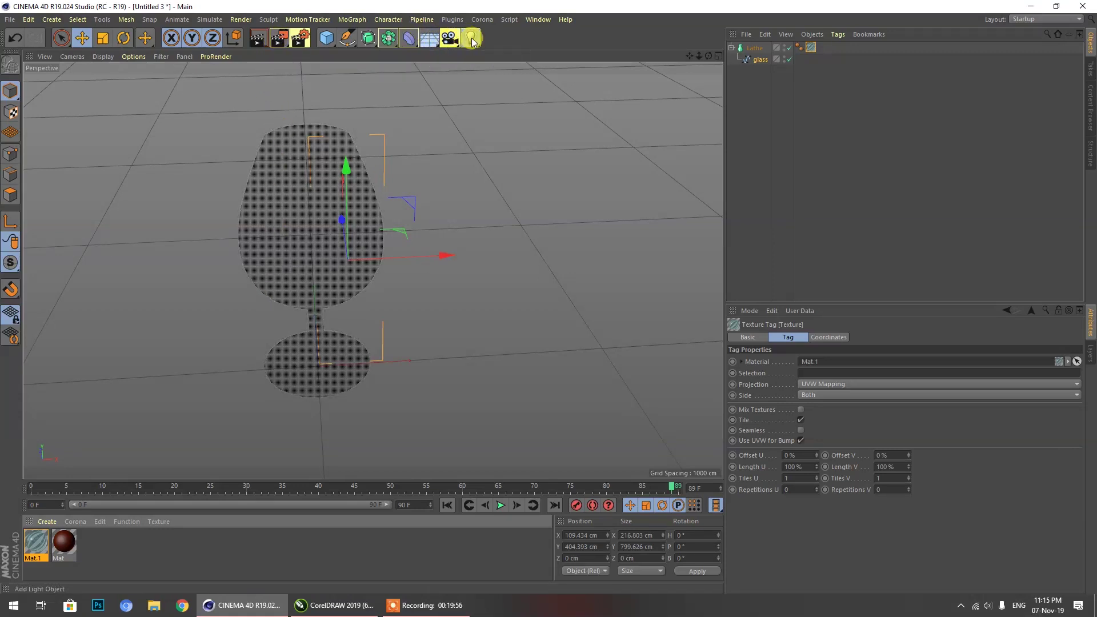
{"action": "left_click_drag", "start_coordinate": [311, 276], "coordinate": [334, 108]}
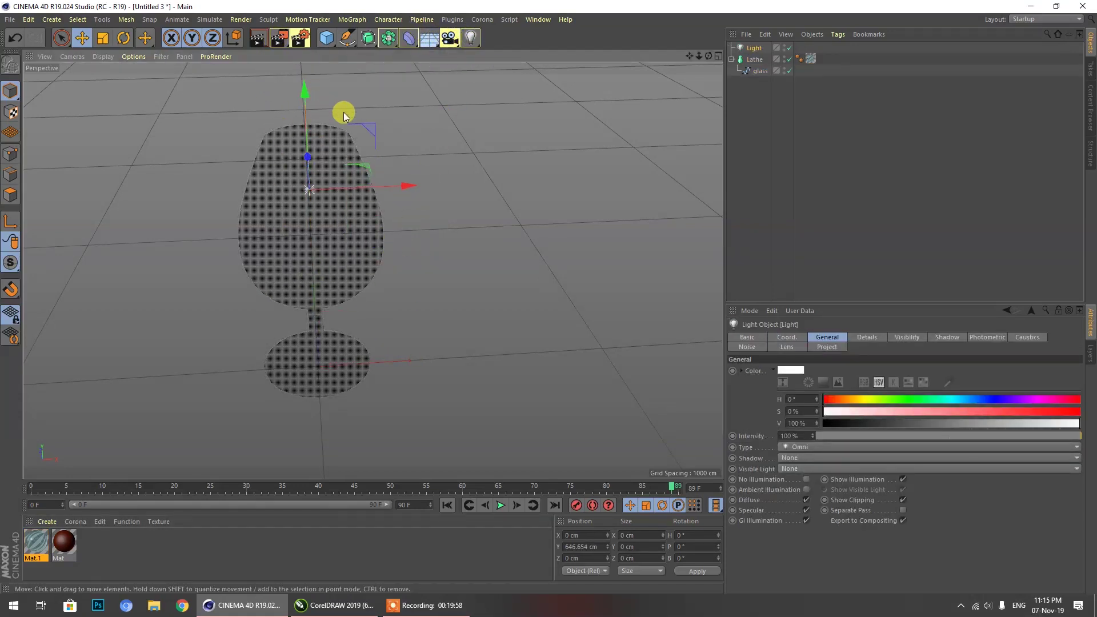
{"action": "left_click_drag", "start_coordinate": [406, 187], "coordinate": [702, 152]}
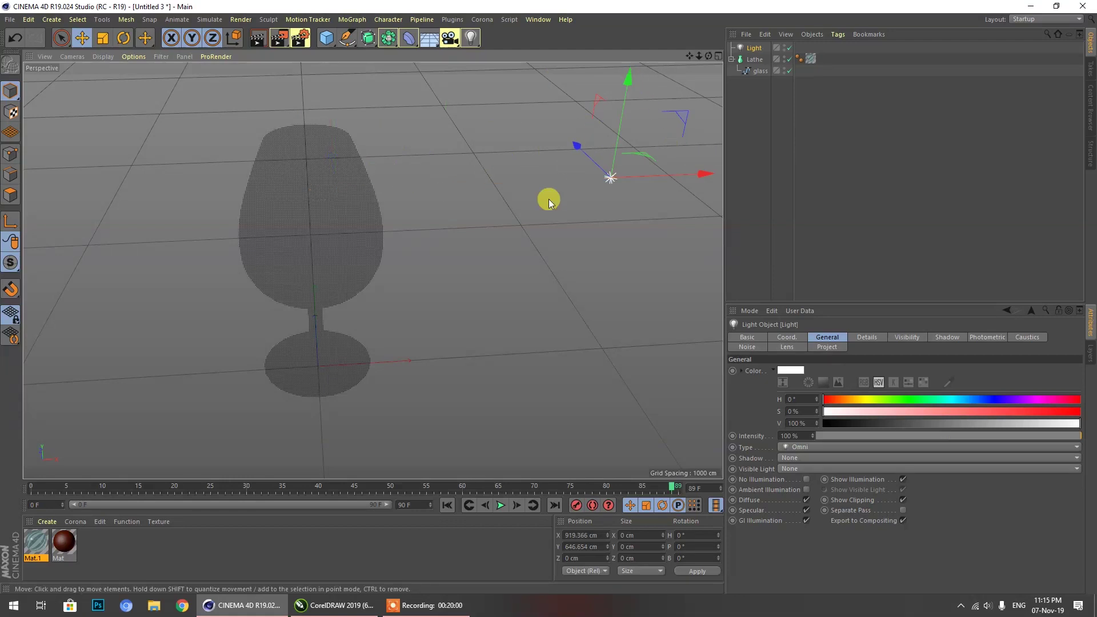
{"action": "scroll", "coordinate": [549, 199], "scroll_direction": "down", "scroll_amount": 2}
{"action": "scroll", "coordinate": [525, 245], "scroll_direction": "down", "scroll_amount": 1}
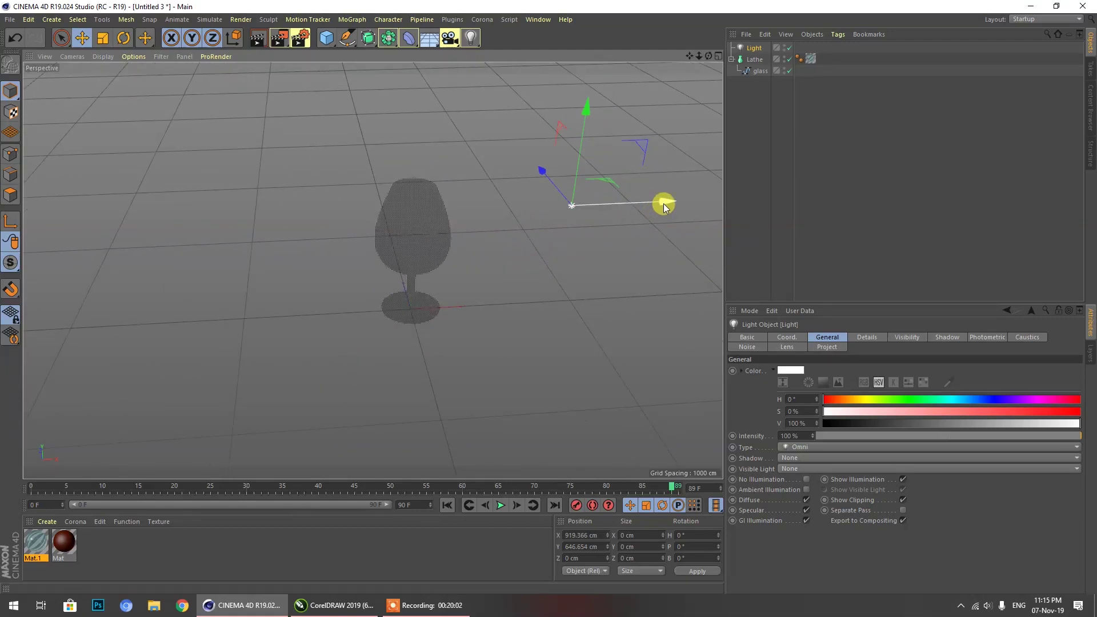
Put the light inside a new Array with a radius of about 1328 cm, and raise the Array to Y about 1116 cm.
{"action": "left_click_drag", "start_coordinate": [388, 39], "coordinate": [420, 55]}
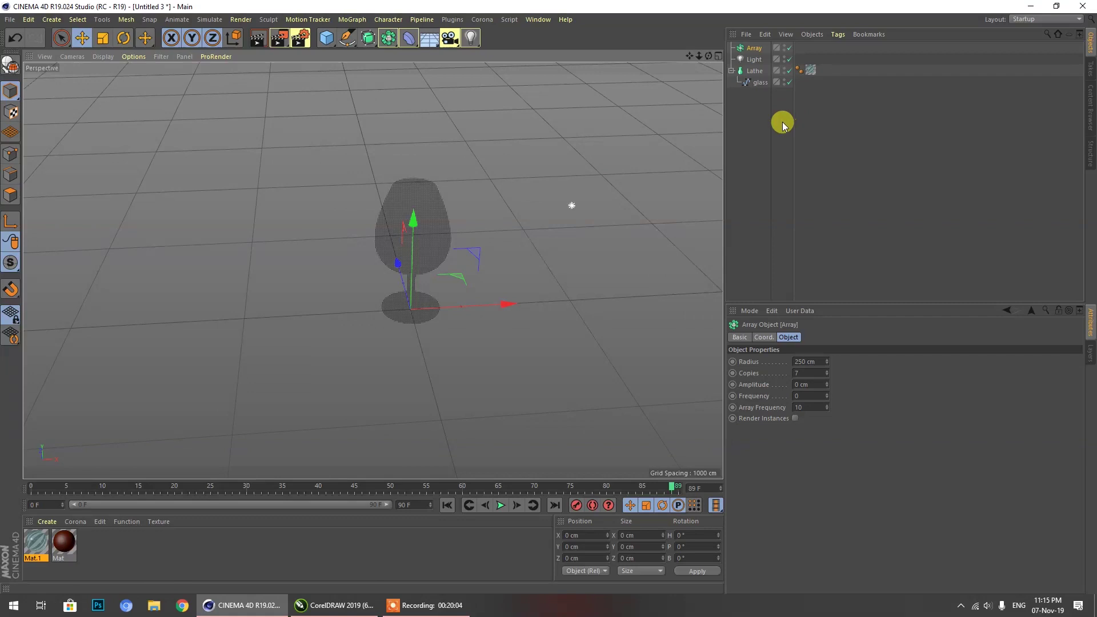
{"action": "left_click_drag", "start_coordinate": [754, 74], "coordinate": [753, 48]}
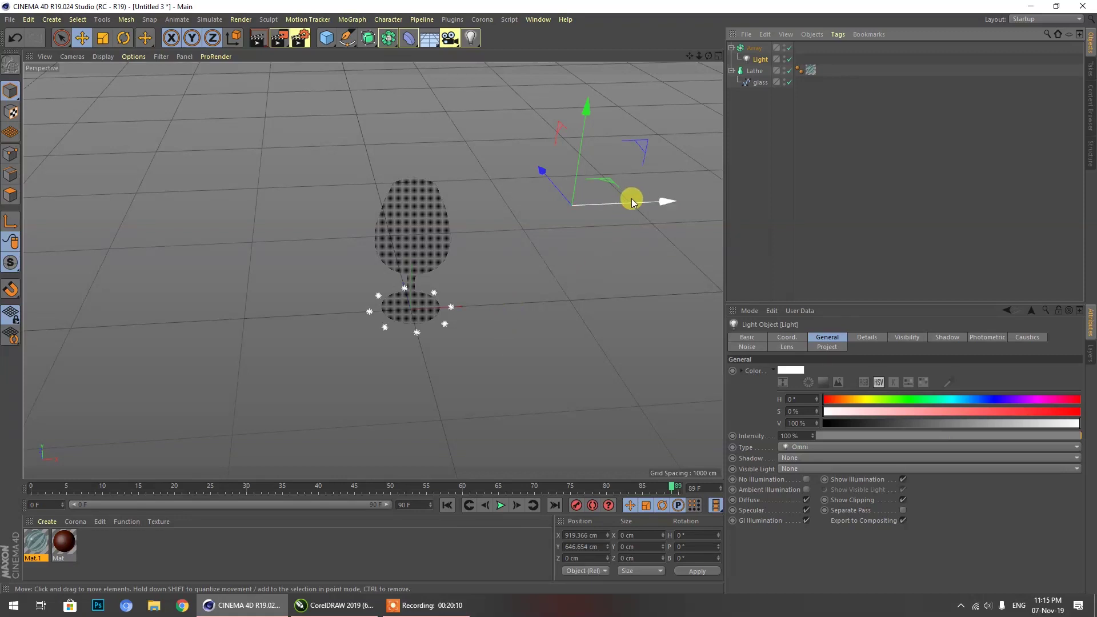
{"action": "left_click", "coordinate": [748, 48]}
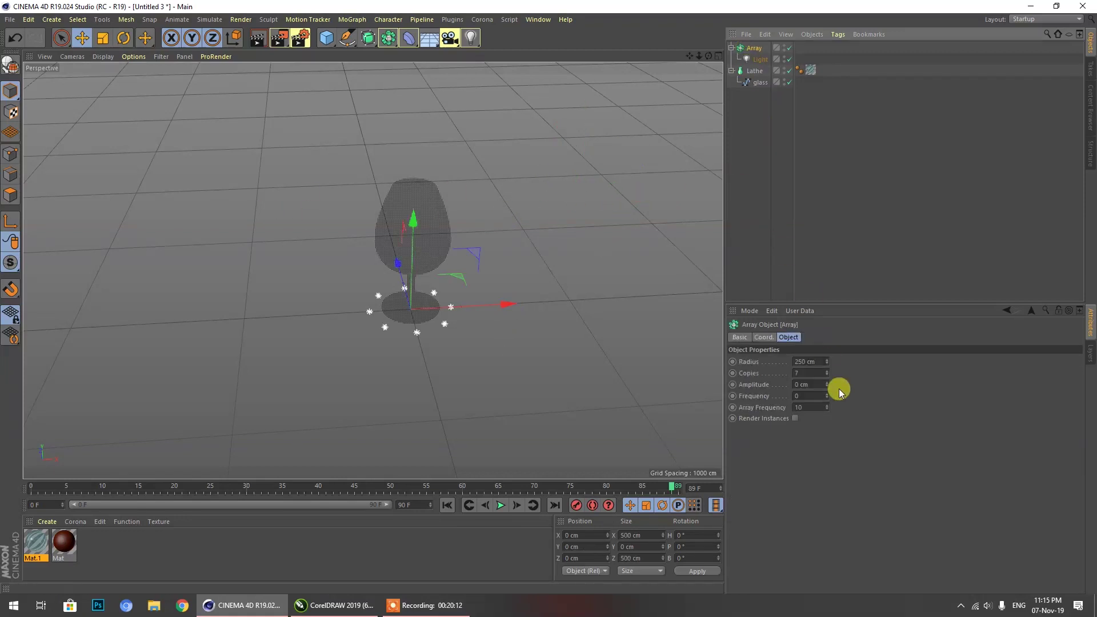
{"action": "left_click_drag", "start_coordinate": [826, 369], "coordinate": [840, 360]}
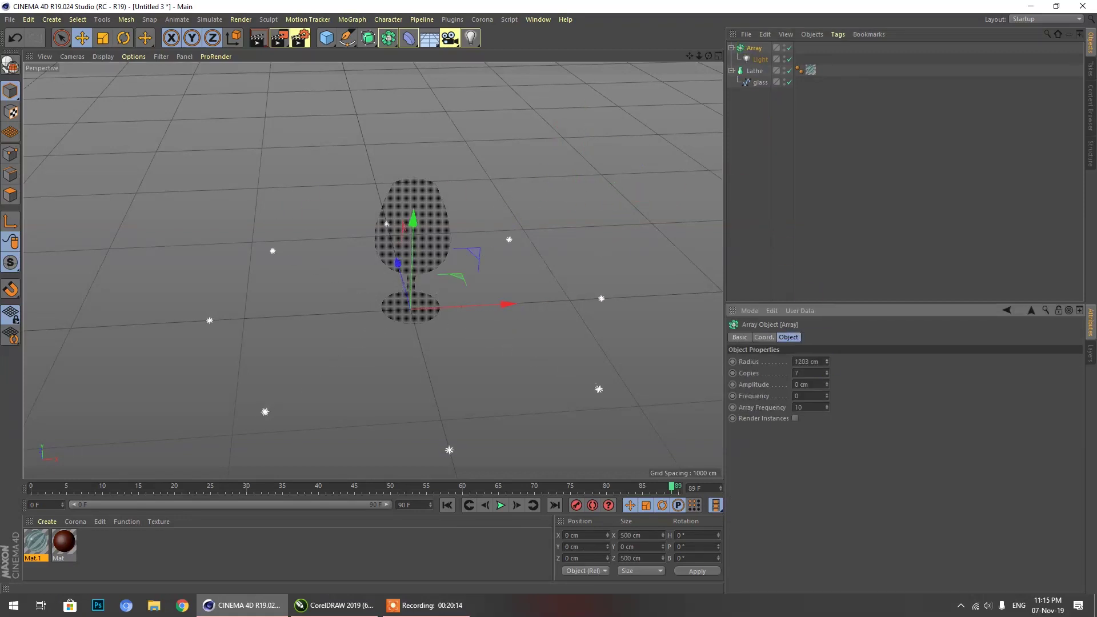
{"action": "left_click_drag", "start_coordinate": [411, 221], "coordinate": [436, 260]}
Render the glass goblet to the Picture Viewer, look over the image, and close the viewer.
{"action": "scroll", "coordinate": [405, 293], "scroll_direction": "up", "scroll_amount": 5}
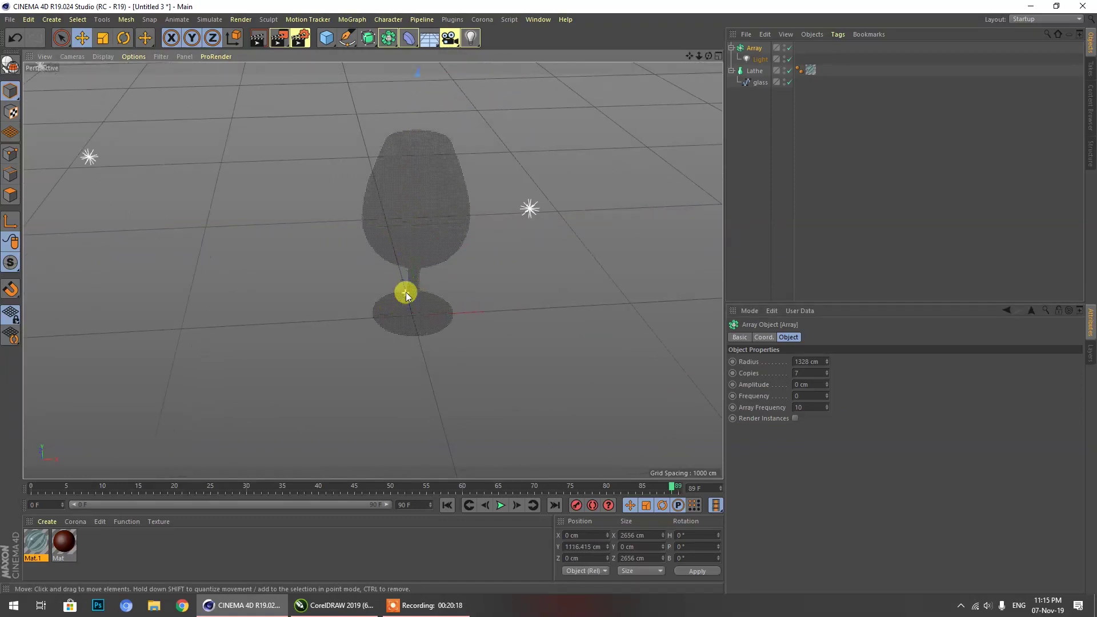
{"action": "left_click_drag", "start_coordinate": [709, 56], "coordinate": [373, 271]}
{"action": "scroll", "coordinate": [482, 67], "scroll_direction": "up", "scroll_amount": 3}
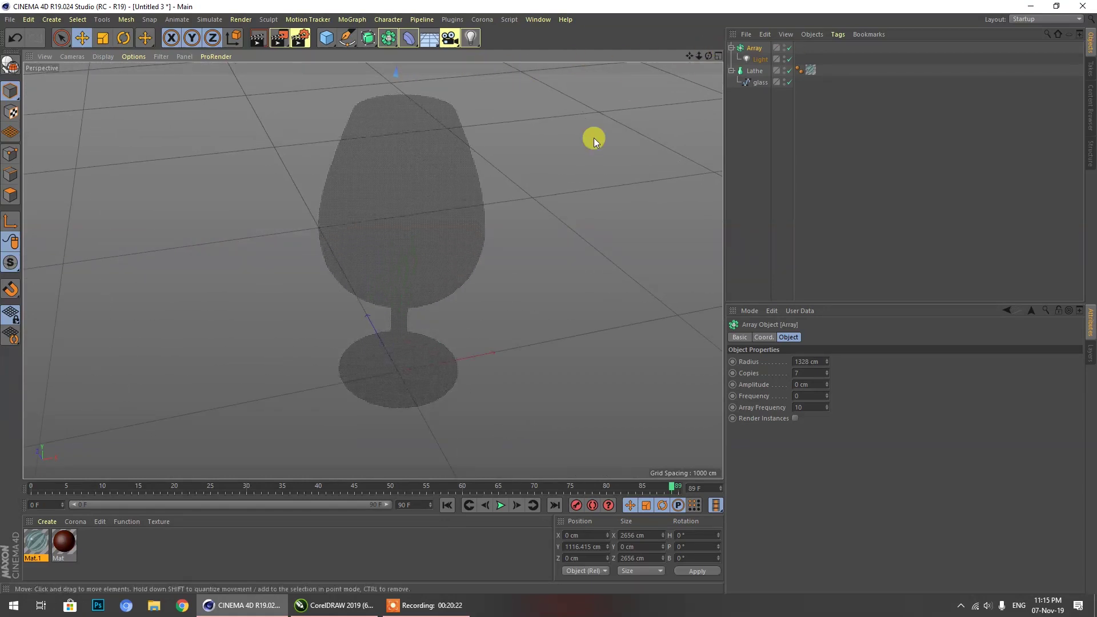
{"action": "left_click", "coordinate": [279, 39]}
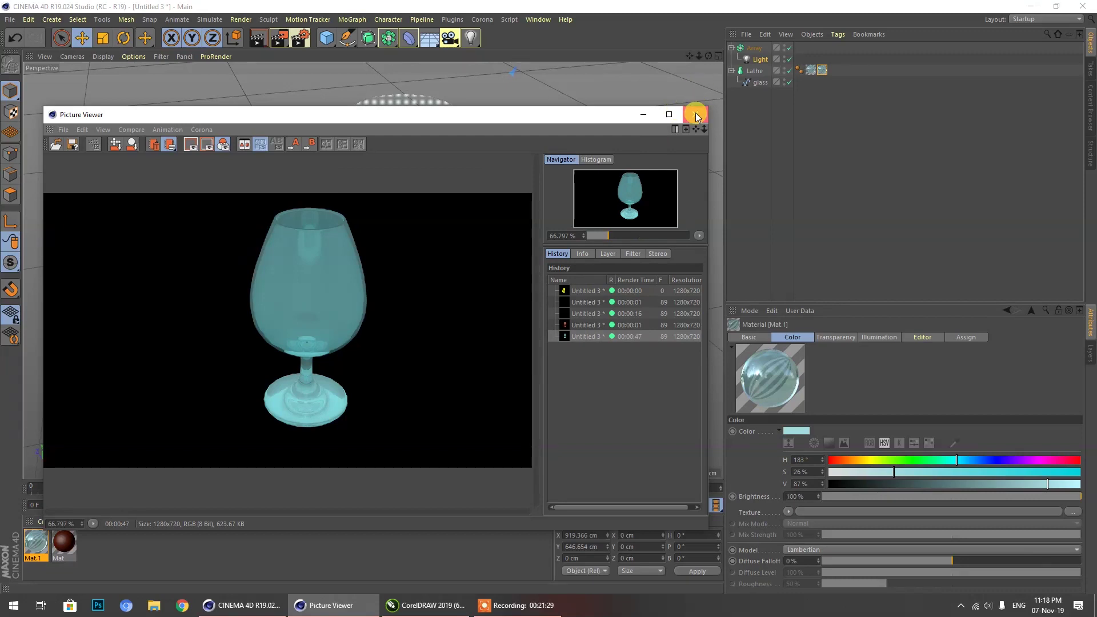
{"action": "left_click", "coordinate": [692, 115]}
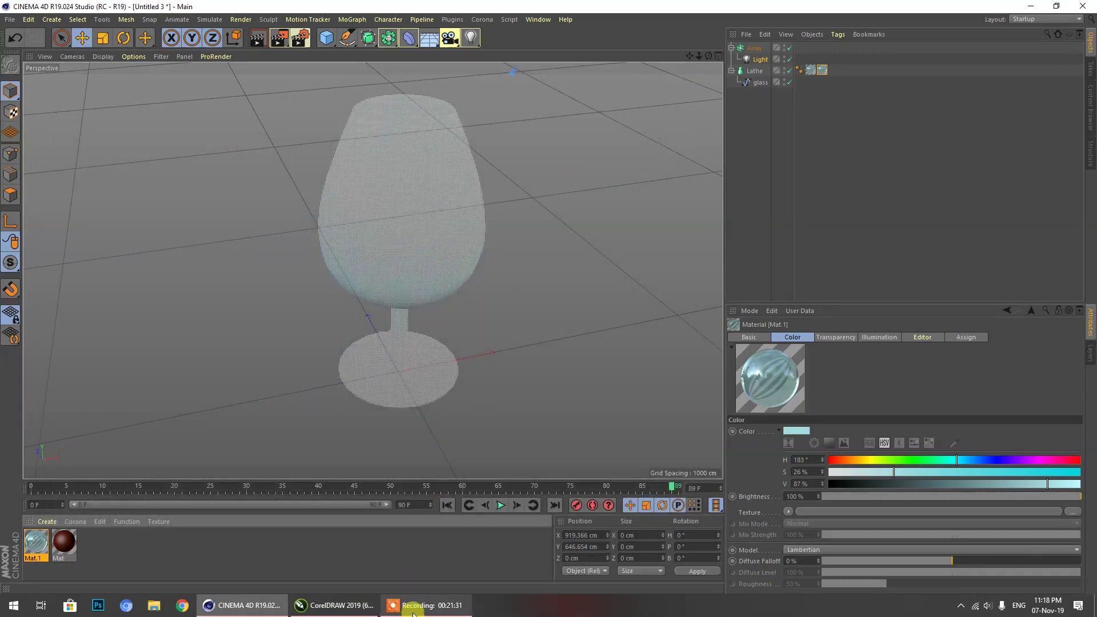